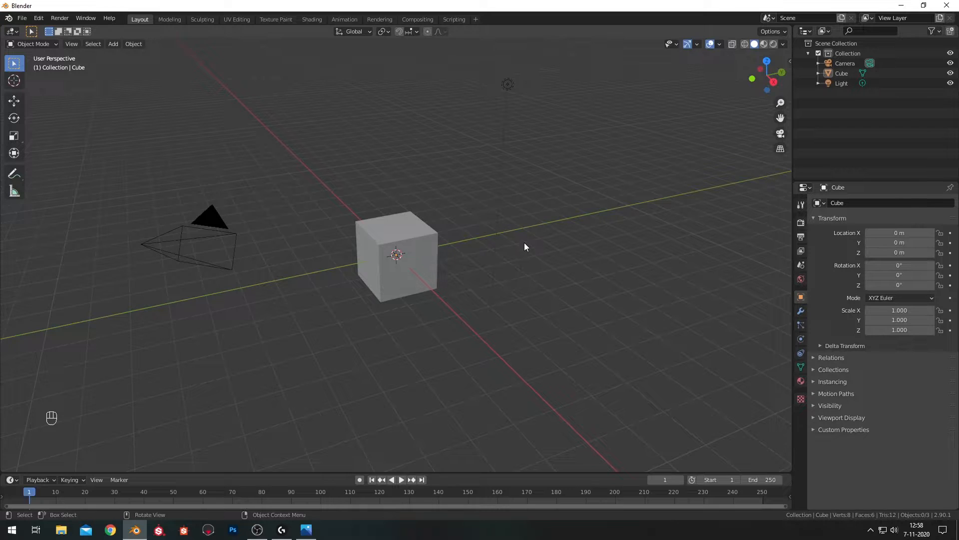
# Delete all the default objects from the scene: the camera, the cube and the light
pyautogui.press('a')
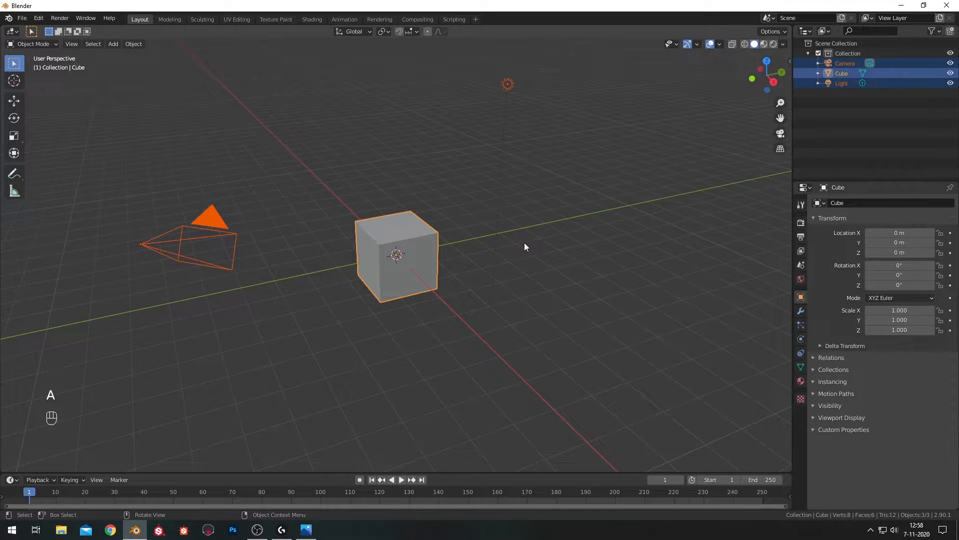
pyautogui.press('x')
pyautogui.click(524, 242)
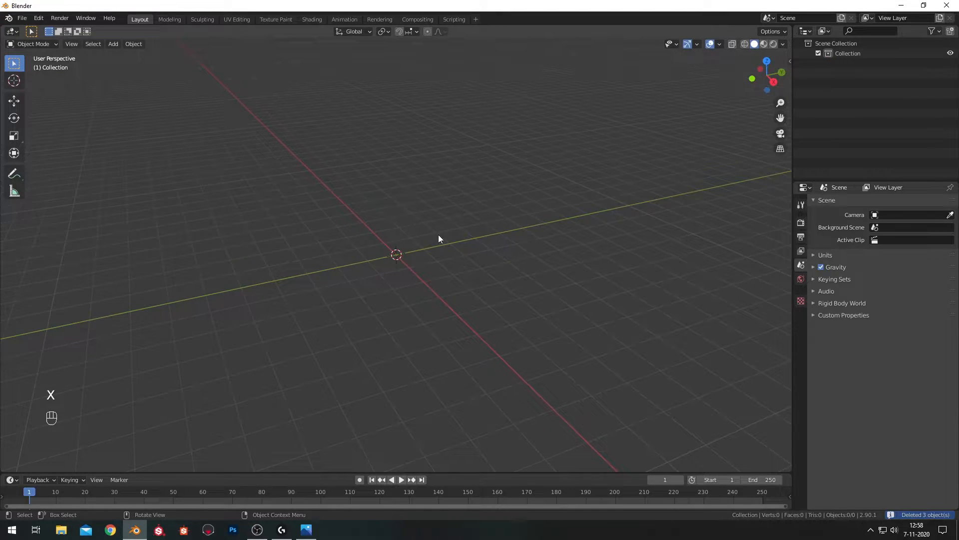
# Append the Dropship collection from Spacecraft_by_KaizenTutorials.blend in the Assets folder
pyautogui.click(23, 18)
pyautogui.moveTo(86, 18)
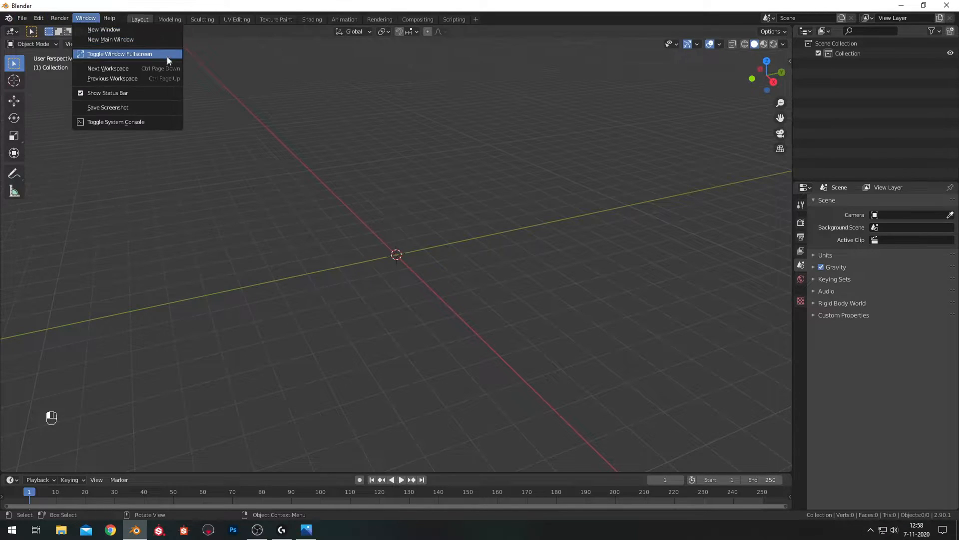
pyautogui.click(22, 18)
pyautogui.moveTo(49, 156)
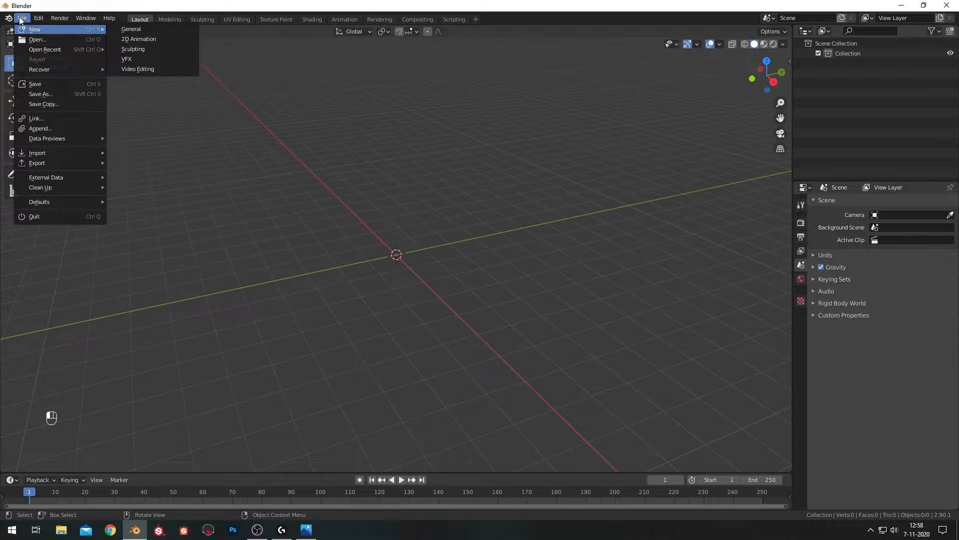
pyautogui.click(40, 129)
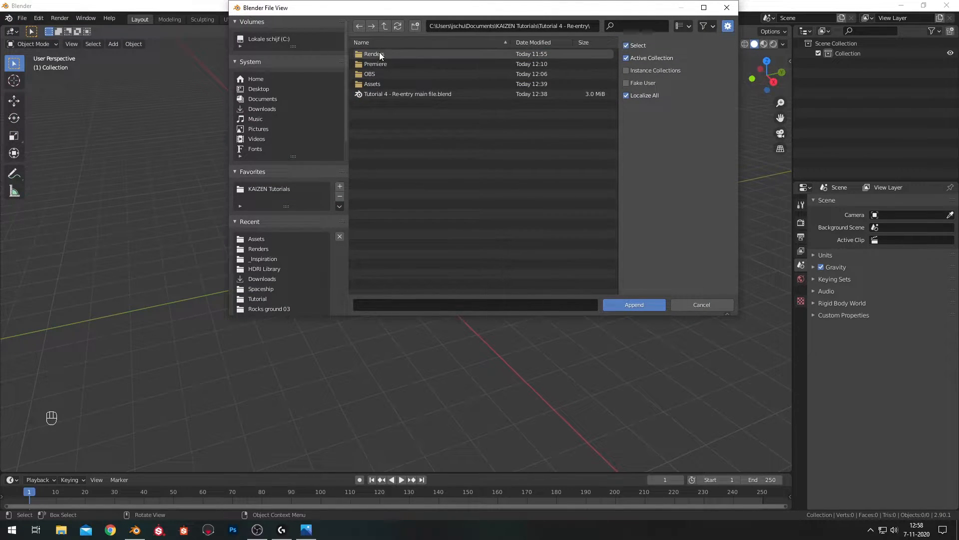
pyautogui.click(375, 84)
pyautogui.click(381, 54)
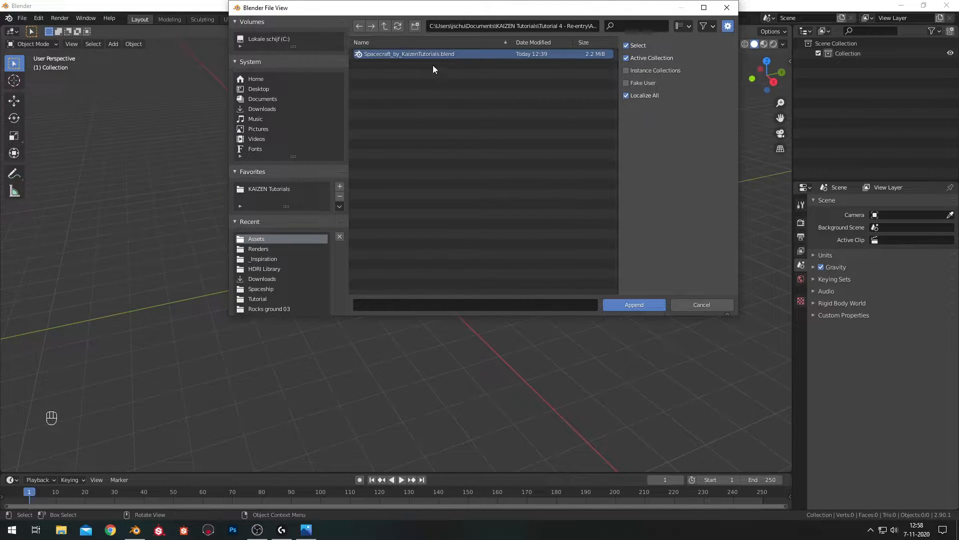
pyautogui.click(620, 304)
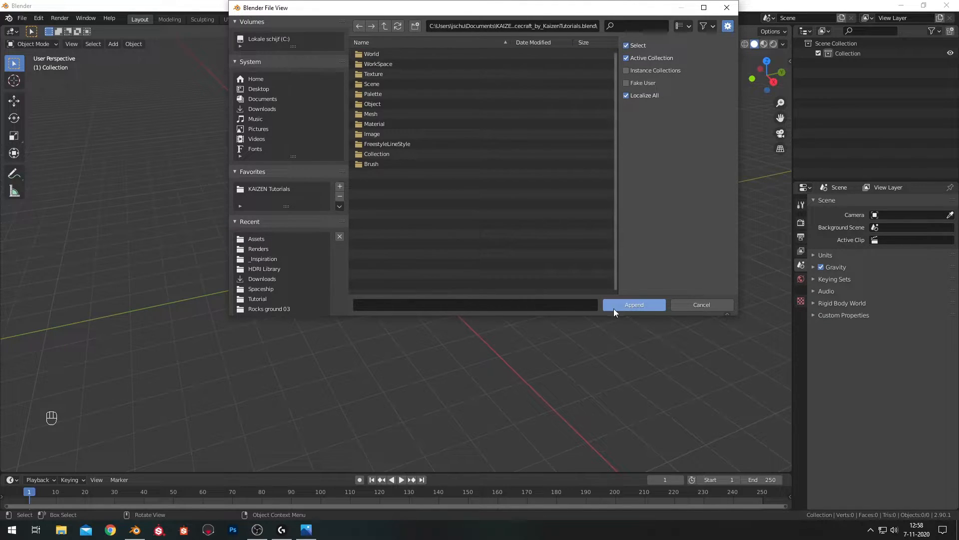
pyautogui.click(376, 153)
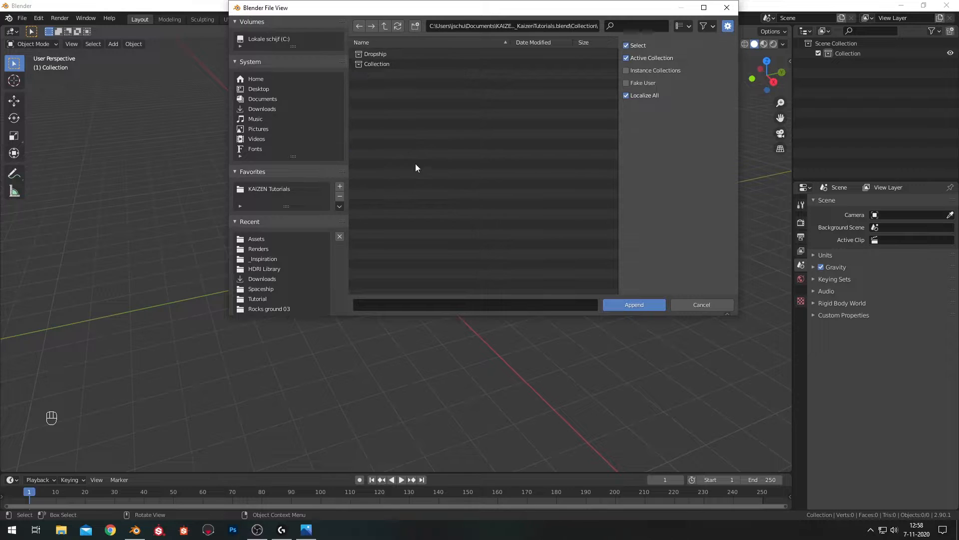
pyautogui.doubleClick(402, 54)
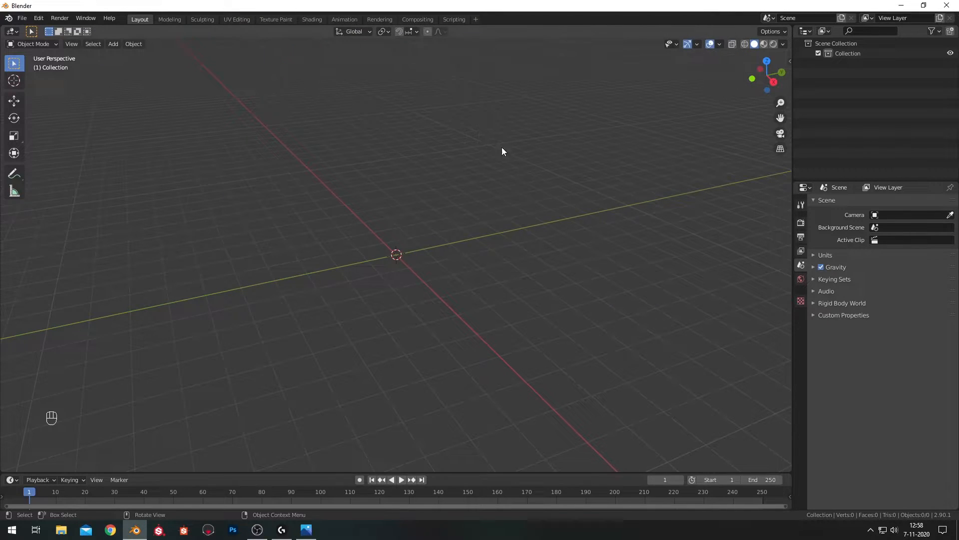
pyautogui.click(600, 278)
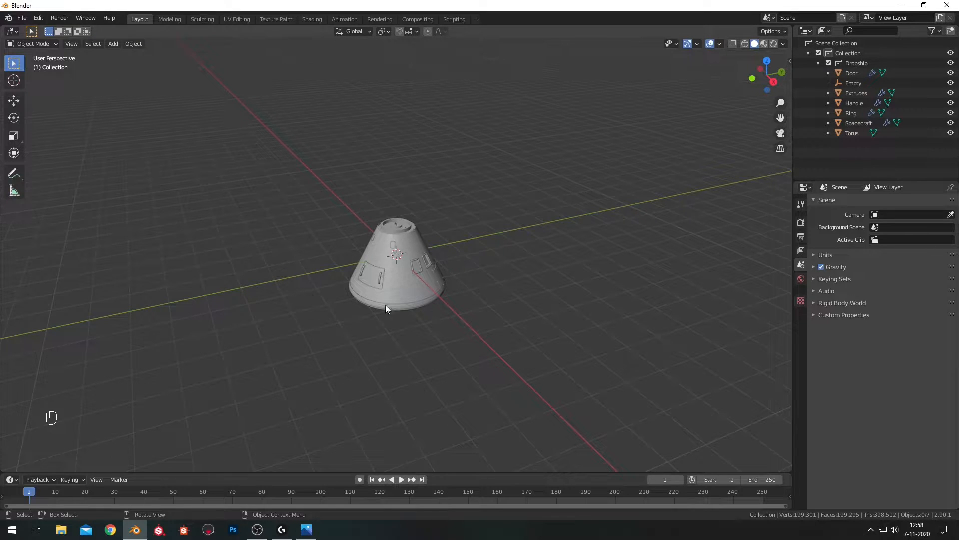
# Examine the appended spacecraft's materials in Material Preview and return the viewport to Solid shading
pyautogui.press('z')
pyautogui.click(407, 343)
pyautogui.scroll(8, 406, 322)
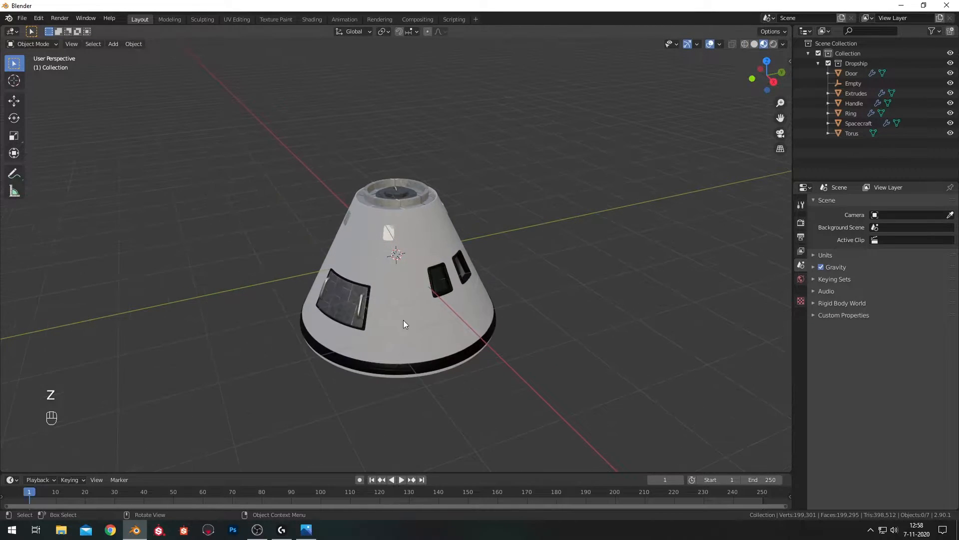
pyautogui.moveTo(464, 299); pyautogui.dragTo(413, 271, button='middle')
pyautogui.press('z')
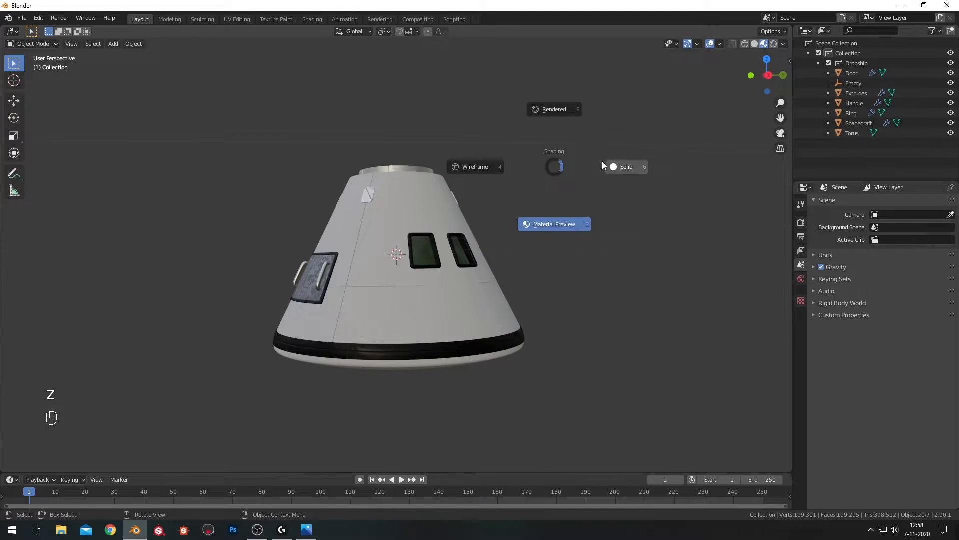
pyautogui.click(601, 161)
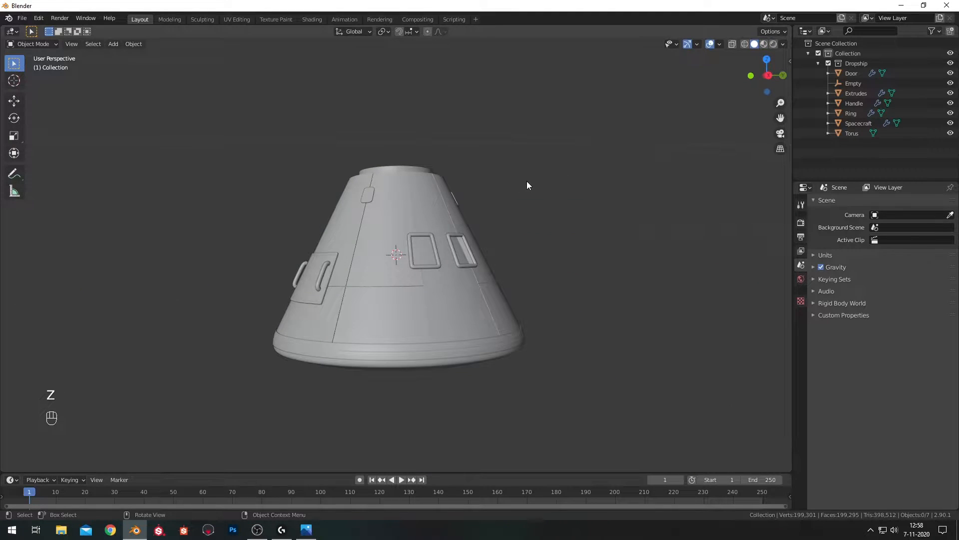
# In front view, add a UV sphere at the origin with 64 segments
pyautogui.press('KP_1')
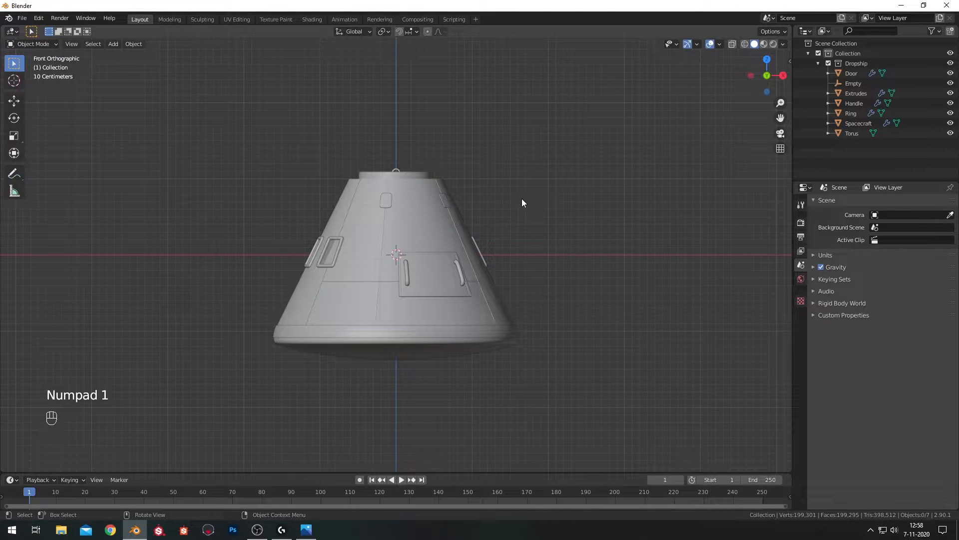
pyautogui.press('shift')
pyautogui.scroll(-1, 523, 198)
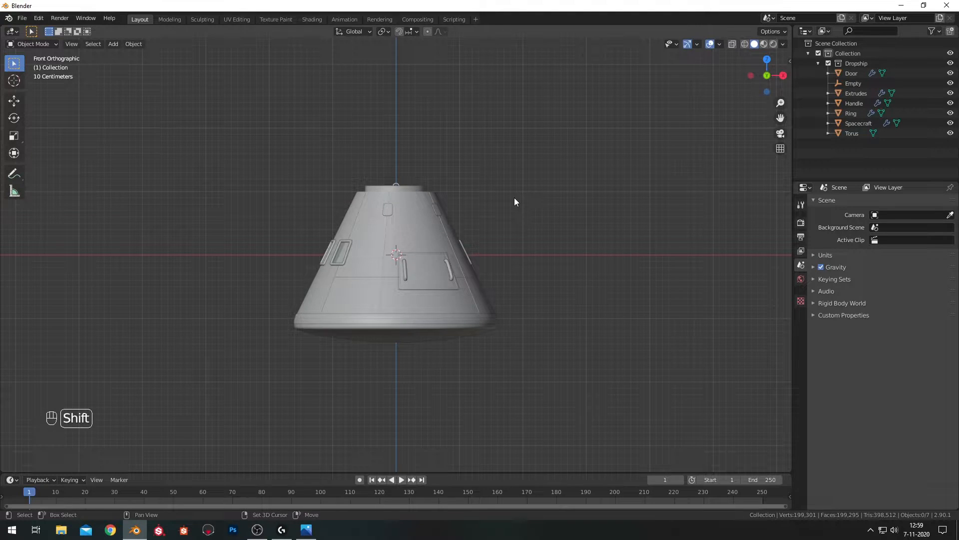
pyautogui.hotkey('shift', 'a')
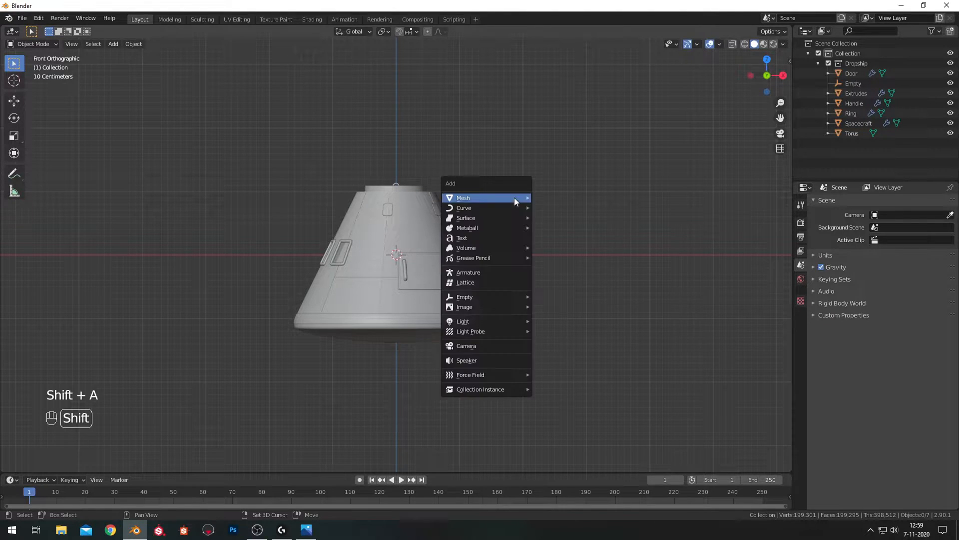
pyautogui.moveTo(514, 197)
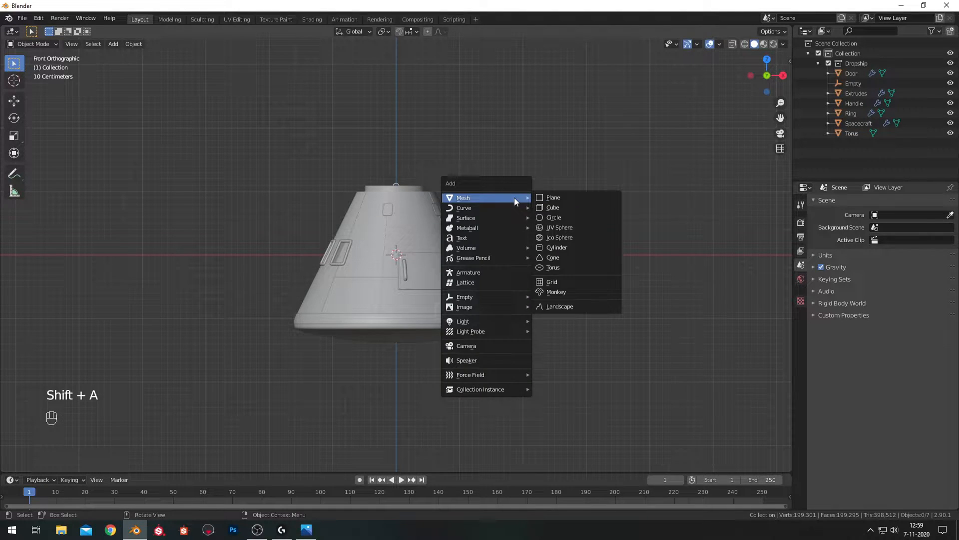
pyautogui.click(567, 229)
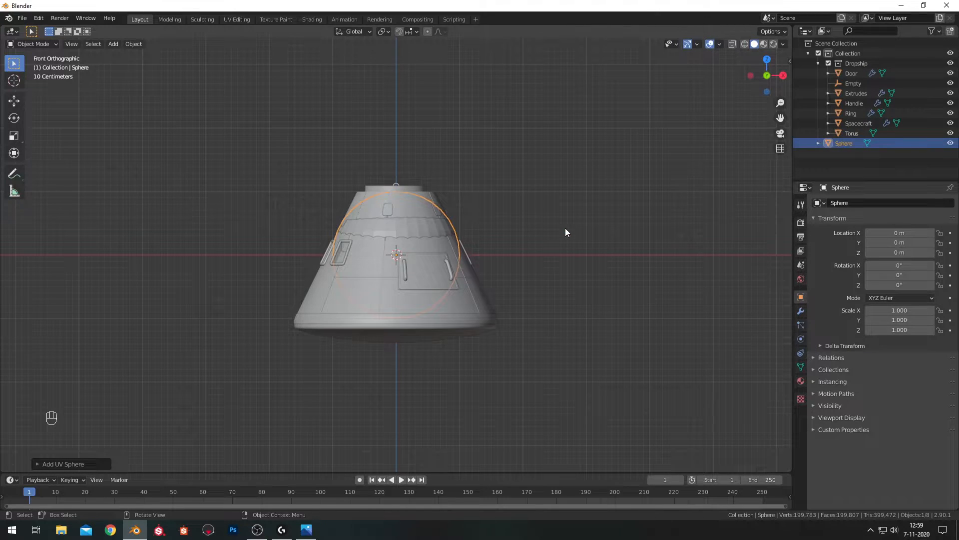
pyautogui.click(38, 463)
pyautogui.click(133, 355)
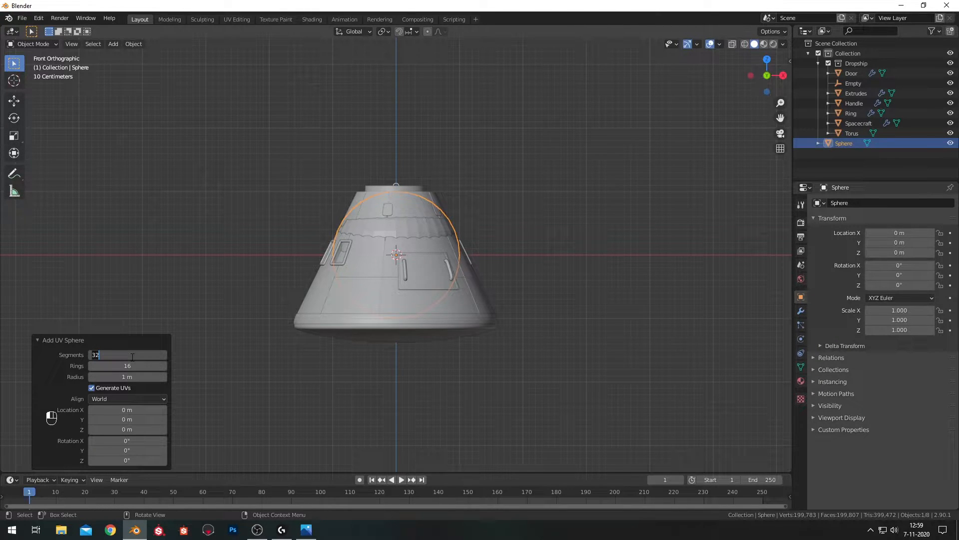
pyautogui.write('64')
pyautogui.press('Return')
# Isolate the sphere in local view and shade it smooth
pyautogui.press('KP_Divide')
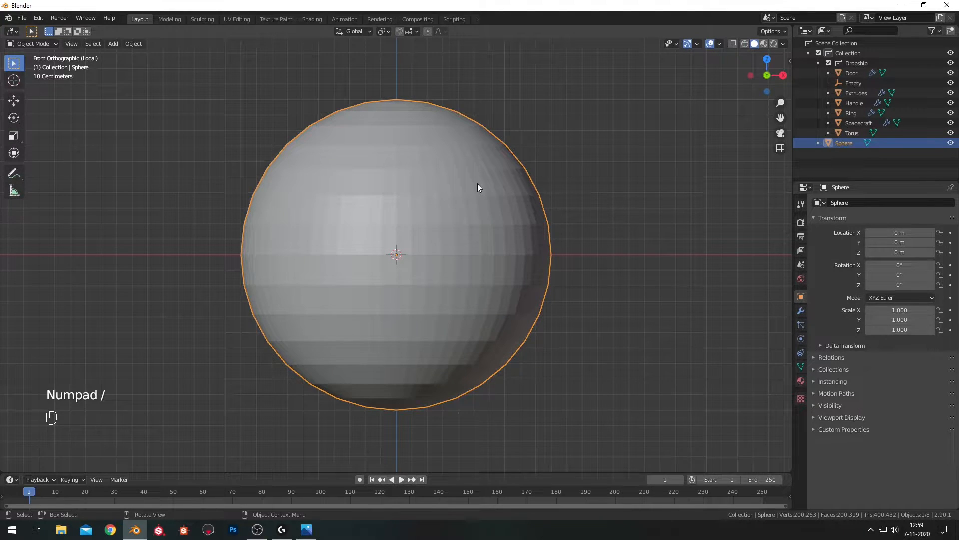
pyautogui.scroll(-3, 484, 208)
pyautogui.rightClick(441, 233)
pyautogui.click(441, 233)
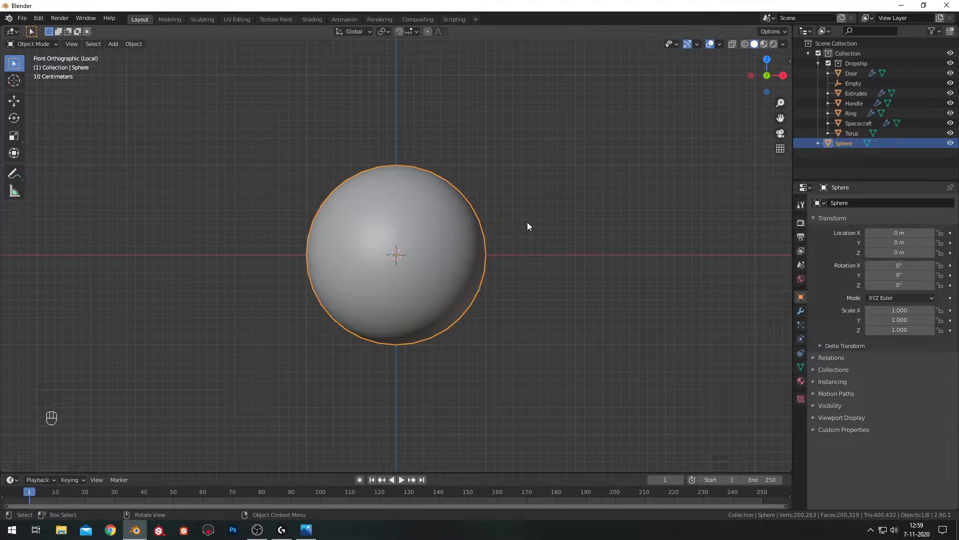
# In face select mode with wireframe shading, delete all faces in the sphere's lower half
pyautogui.press('Tab')
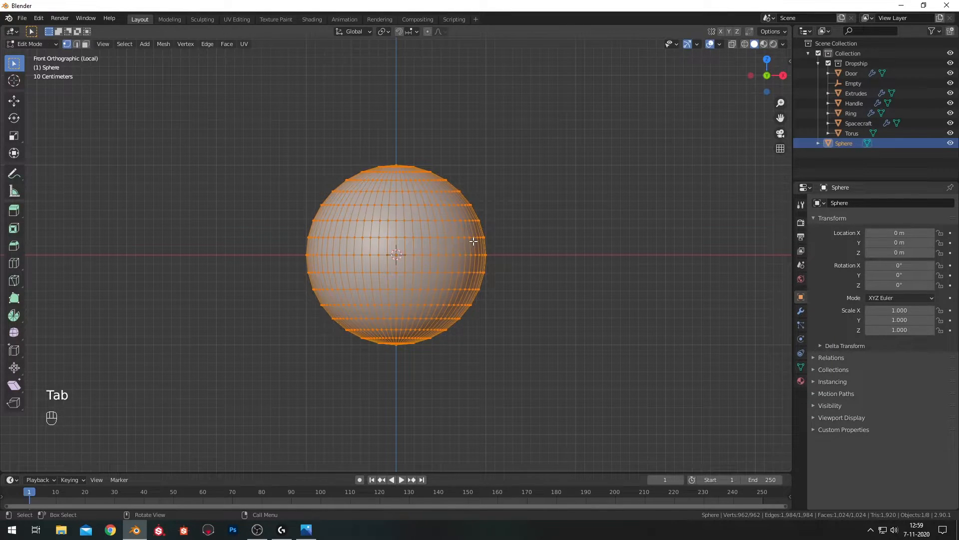
pyautogui.click(87, 47)
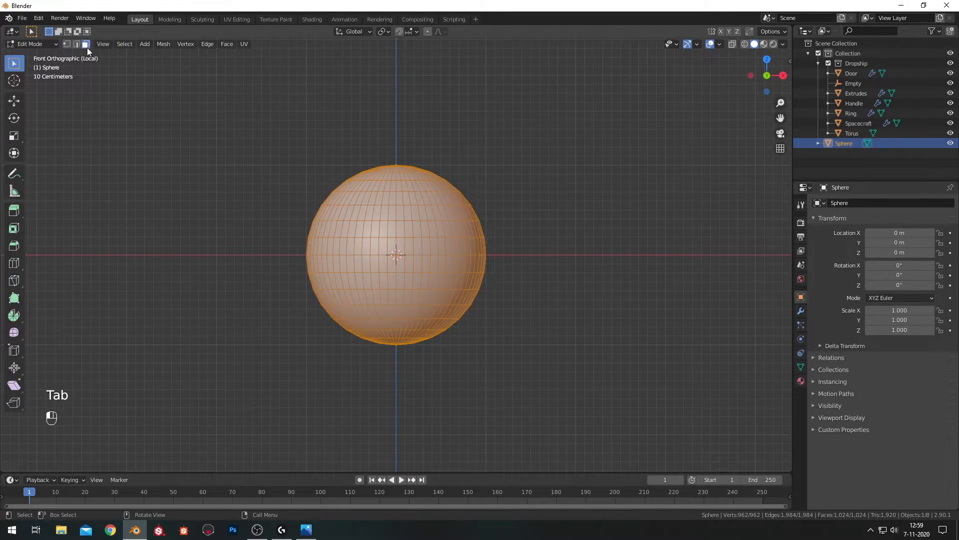
pyautogui.click(251, 280)
pyautogui.press('z')
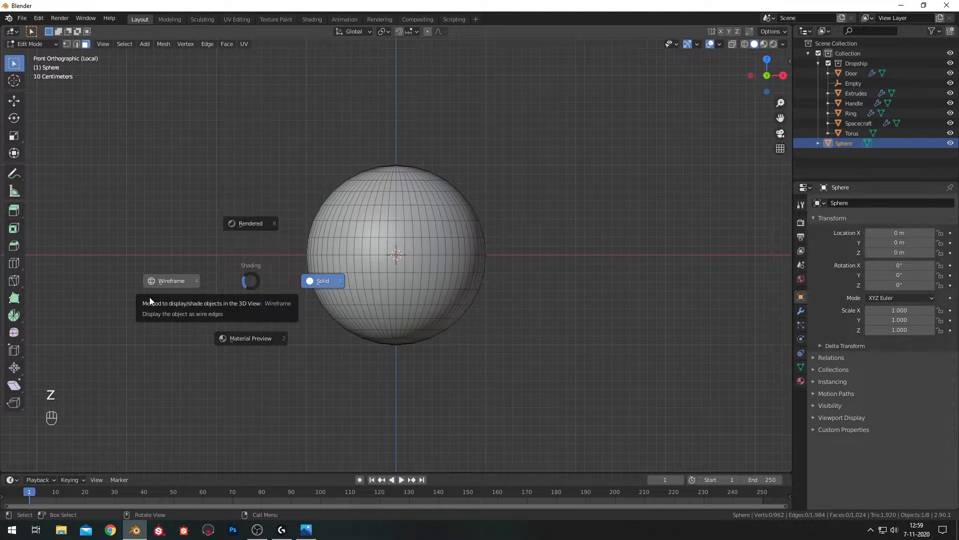
pyautogui.click(152, 282)
pyautogui.press('b')
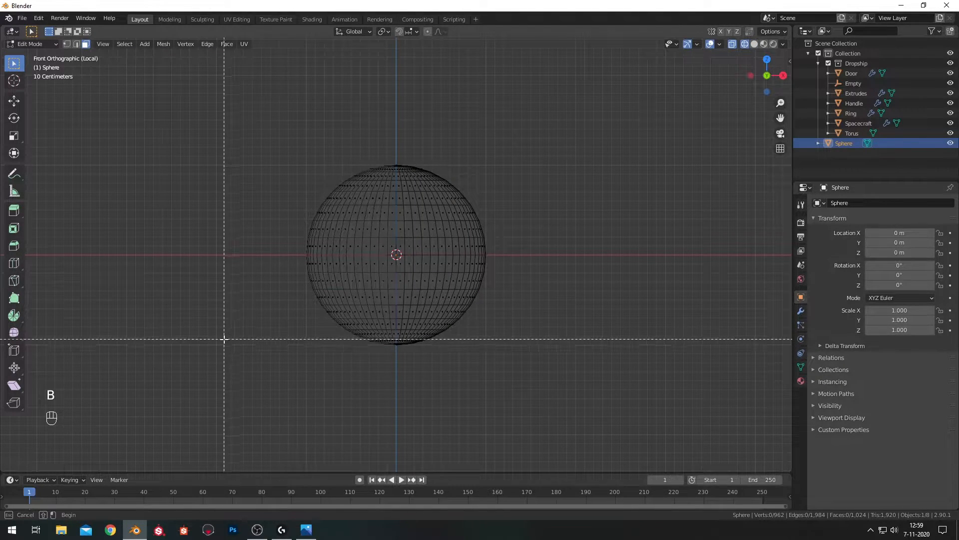
pyautogui.moveTo(230, 393); pyautogui.dragTo(563, 259)
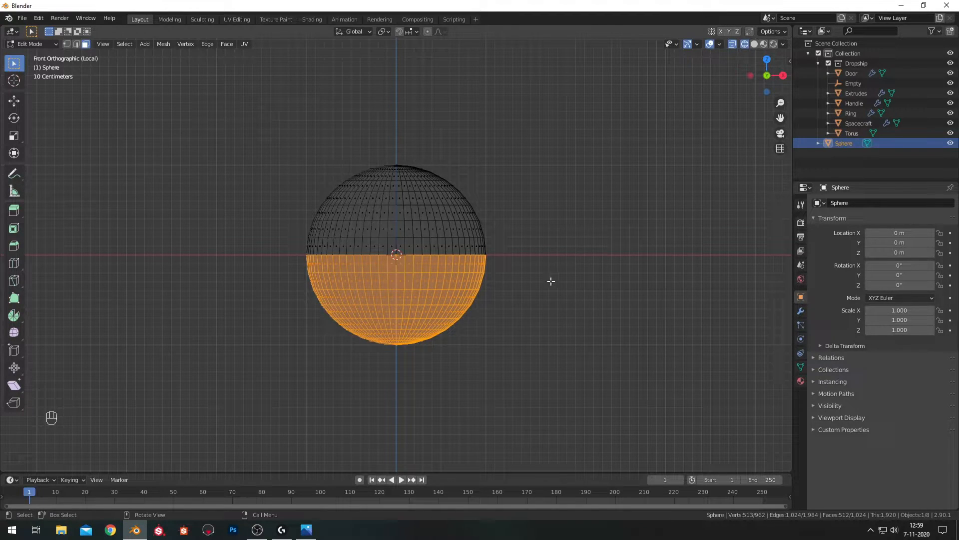
pyautogui.press('x')
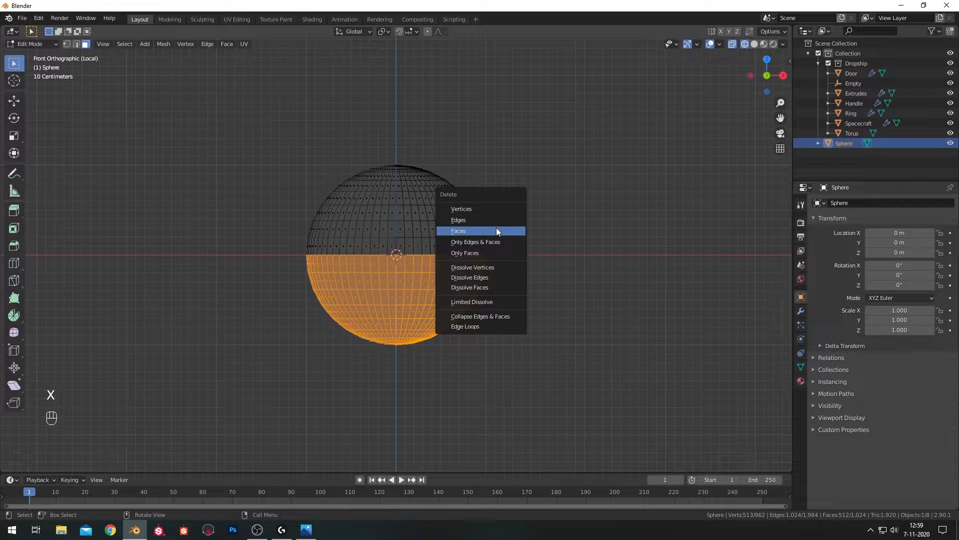
pyautogui.click(496, 228)
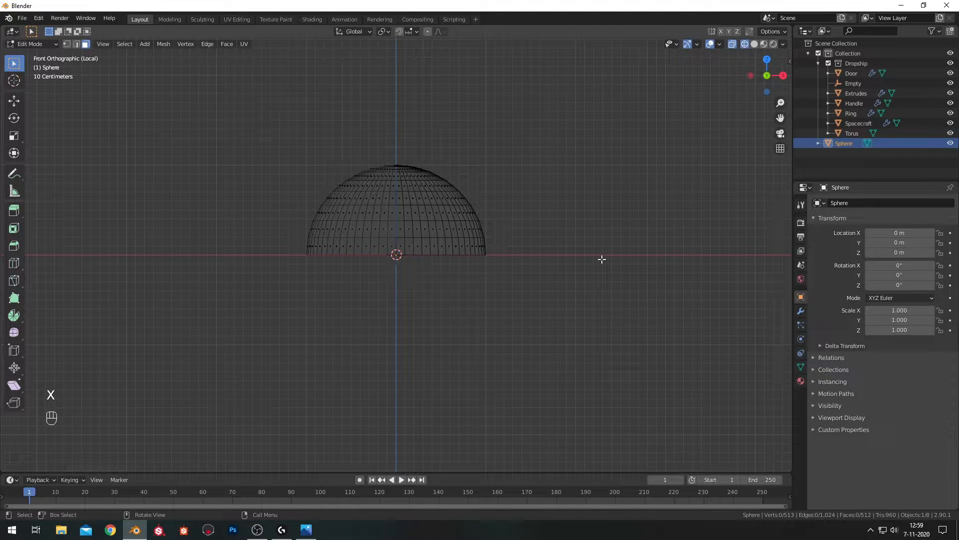
# Return to Object Mode and show the hemisphere in Solid shading
pyautogui.moveTo(563, 159); pyautogui.dragTo(548, 124, button='middle')
pyautogui.press('Tab')
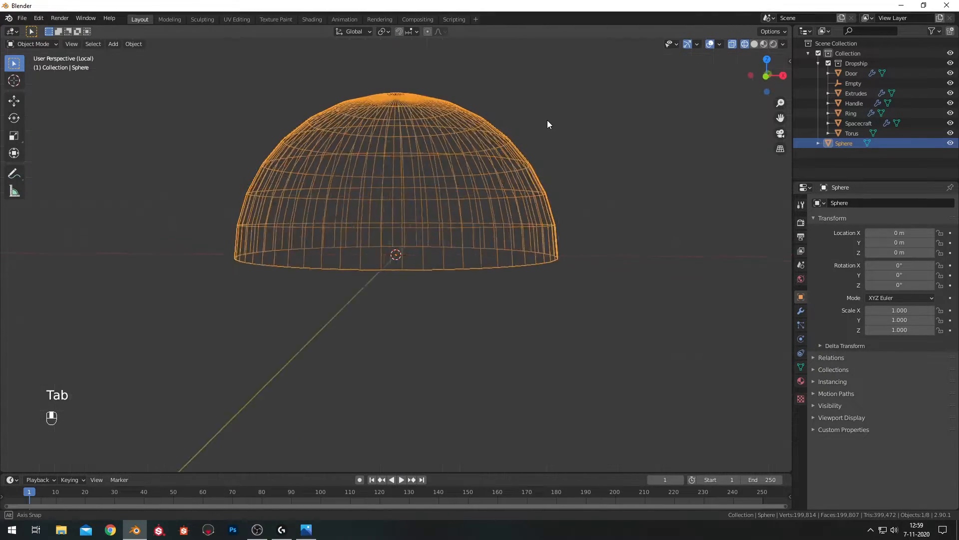
pyautogui.press('z')
pyautogui.click(615, 145)
pyautogui.moveTo(550, 158); pyautogui.dragTo(509, 140, button='middle')
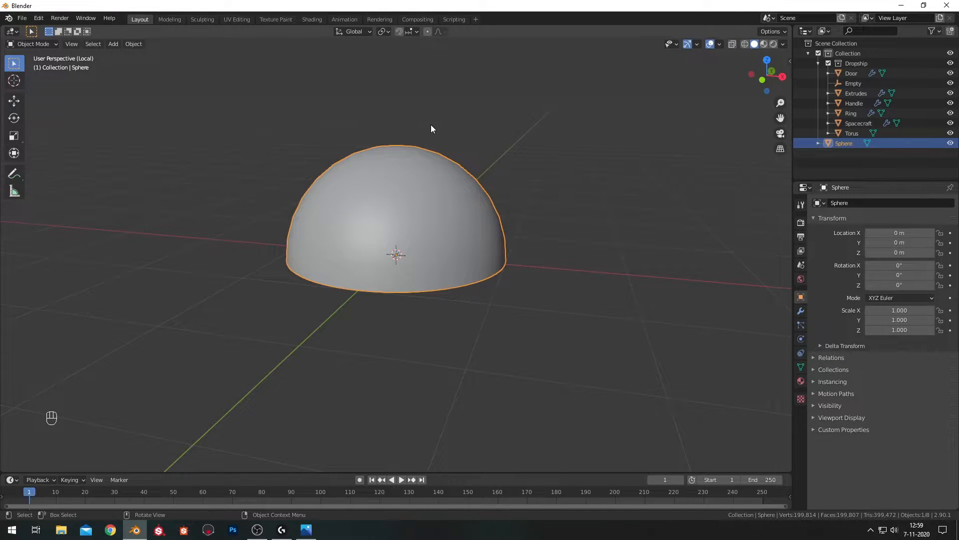
# In top view with edge select mode, select every second vertical edge loop around the whole hemisphere
pyautogui.press('Tab')
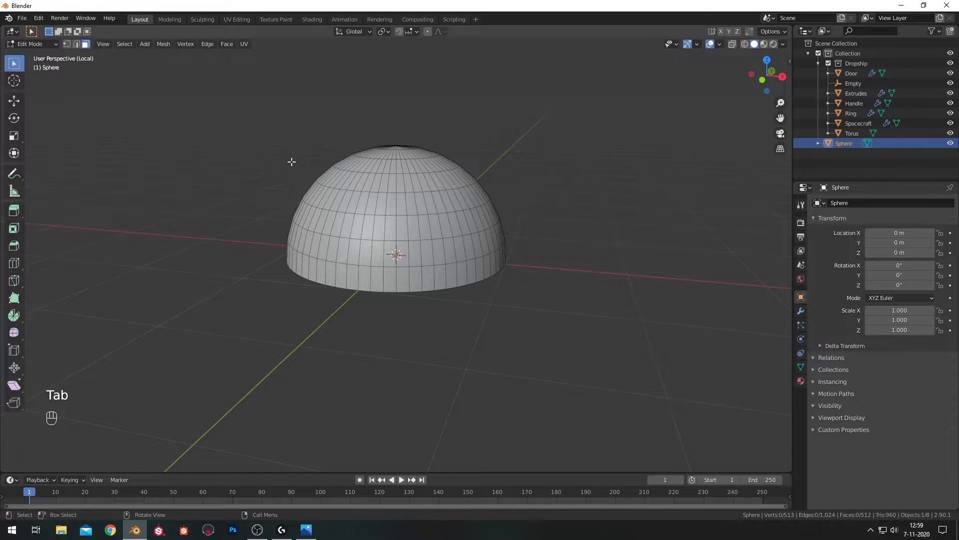
pyautogui.press('KP_7')
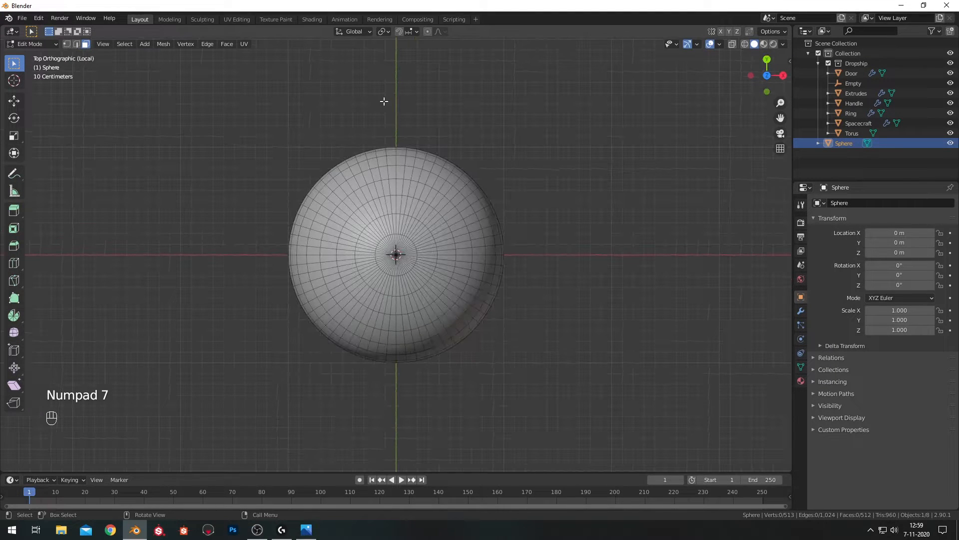
pyautogui.click(77, 44)
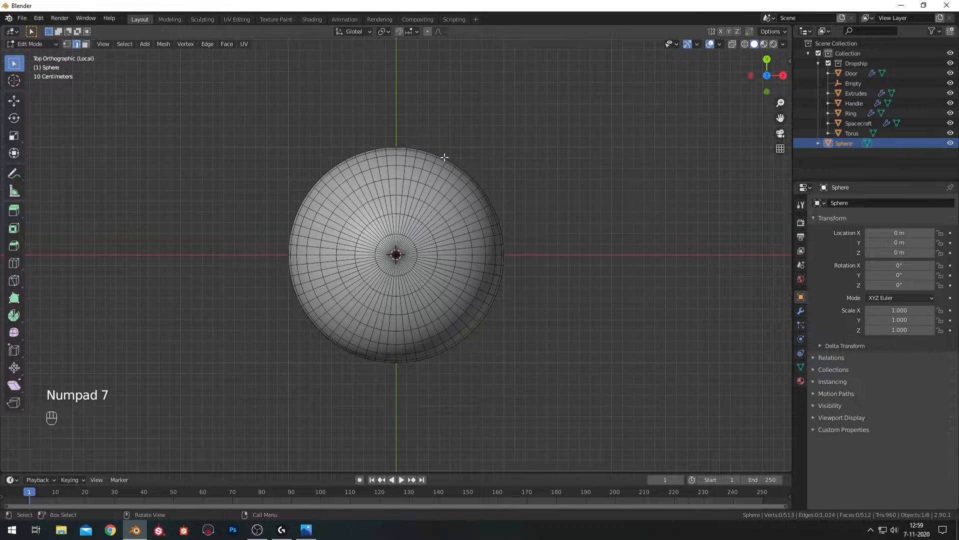
pyautogui.scroll(4, 452, 146)
pyautogui.keyDown('shift'); pyautogui.moveTo(418, 323); pyautogui.dragTo(415, 246, button='middle'); pyautogui.keyUp('shift')
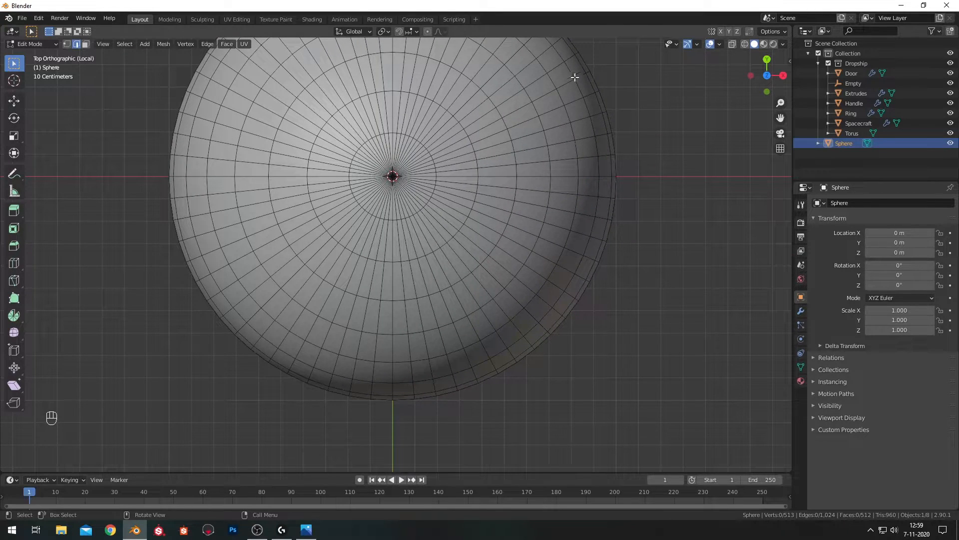
pyautogui.keyDown('alt'); pyautogui.click(393, 347); pyautogui.keyUp('alt')
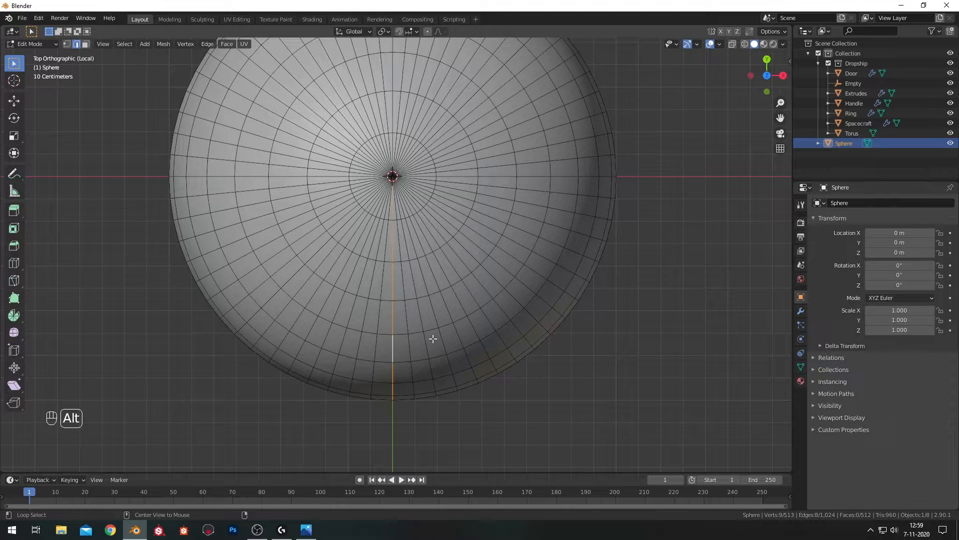
pyautogui.keyDown('alt'); pyautogui.keyDown('shift'); pyautogui.click(424, 335); pyautogui.keyUp('shift'); pyautogui.keyUp('alt')
pyautogui.keyDown('alt'); pyautogui.keyDown('shift'); pyautogui.click(456, 332); pyautogui.keyUp('shift'); pyautogui.keyUp('alt')
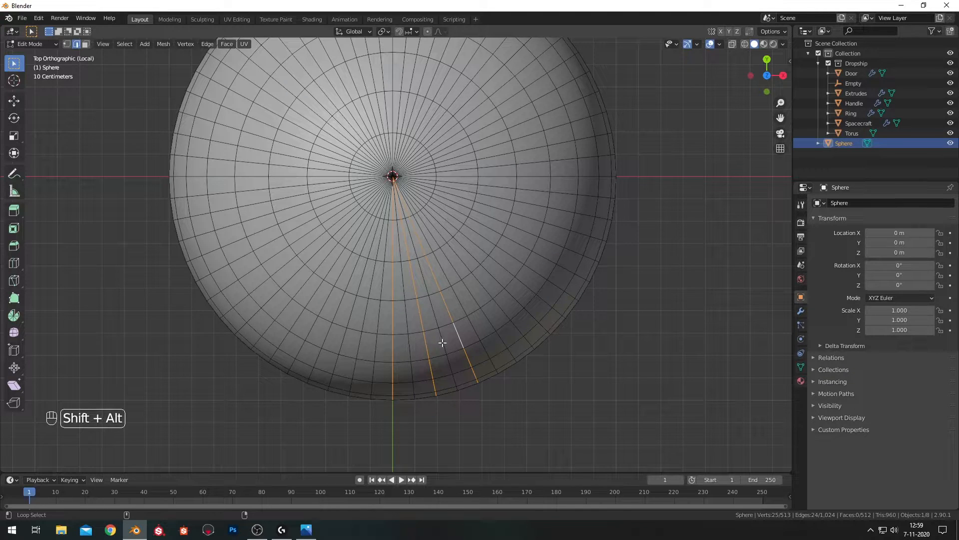
pyautogui.keyDown('alt'); pyautogui.keyDown('shift'); pyautogui.click(492, 318); pyautogui.keyUp('shift'); pyautogui.keyUp('alt')
pyautogui.keyDown('alt'); pyautogui.keyDown('shift'); pyautogui.click(520, 281); pyautogui.keyUp('shift'); pyautogui.keyUp('alt')
pyautogui.keyDown('alt'); pyautogui.keyDown('shift'); pyautogui.click(541, 251); pyautogui.keyUp('shift'); pyautogui.keyUp('alt')
pyautogui.keyDown('alt'); pyautogui.keyDown('shift'); pyautogui.click(548, 241); pyautogui.keyUp('shift'); pyautogui.keyUp('alt')
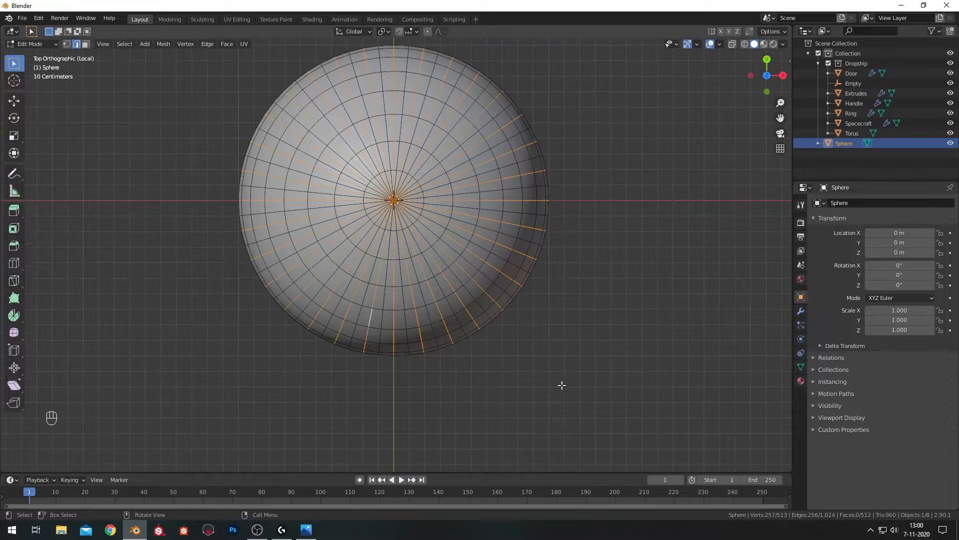
# From the top view, scale the selected vertical edge loops inward to about 0.95 to give the dome a scalloped outline
pyautogui.moveTo(561, 386); pyautogui.dragTo(513, 315, button='middle')
pyautogui.scroll(2, 664, 270)
pyautogui.keyDown('shift'); pyautogui.moveTo(664, 271); pyautogui.dragTo(598, 330, button='middle'); pyautogui.keyUp('shift')
pyautogui.press('KP_7')
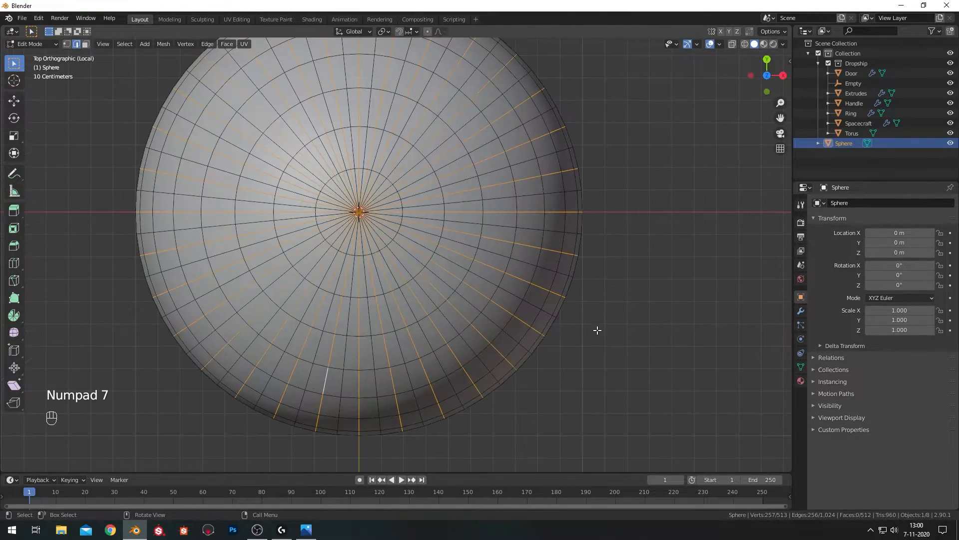
pyautogui.scroll(-2, 615, 257)
pyautogui.keyDown('shift'); pyautogui.moveTo(614, 257); pyautogui.dragTo(617, 281, button='middle'); pyautogui.keyUp('shift')
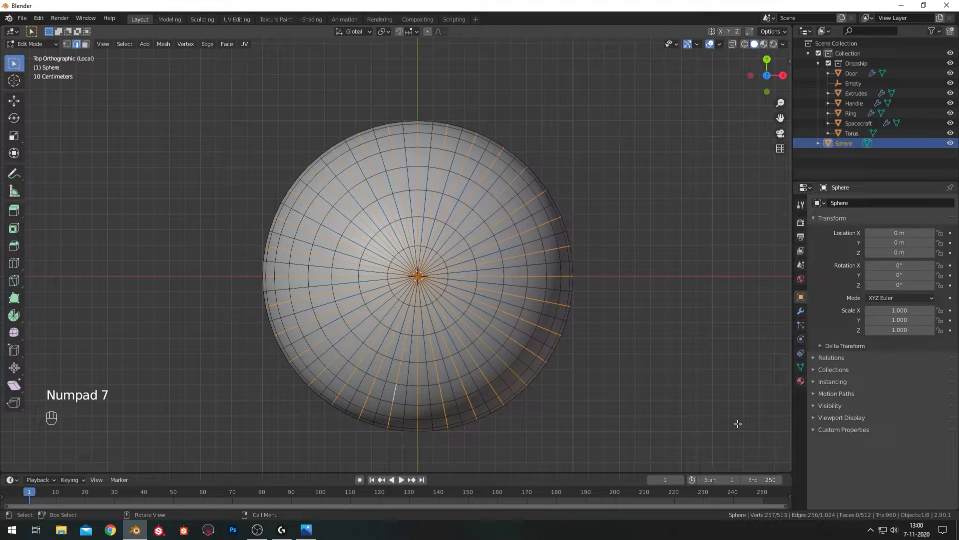
pyautogui.press('s')
pyautogui.press('s')
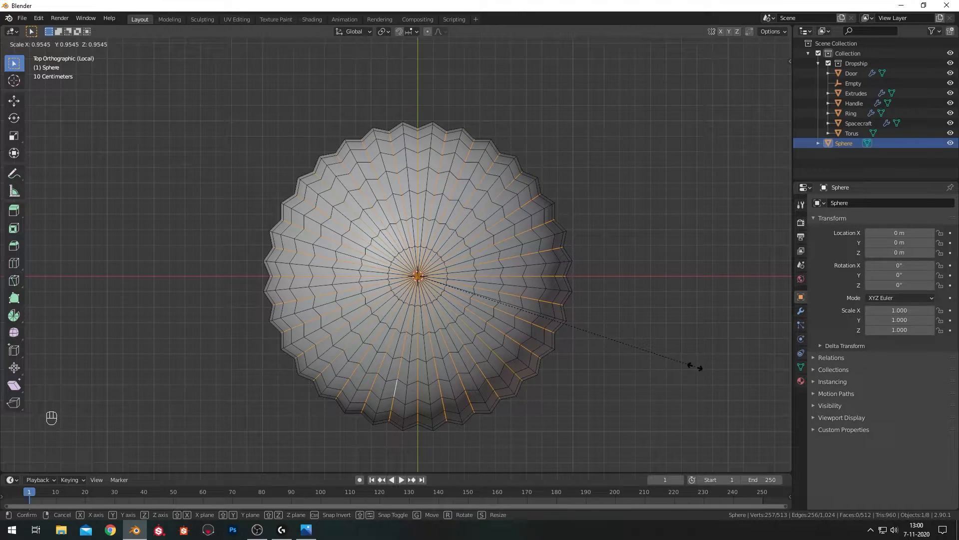
pyautogui.click(695, 368)
pyautogui.click(692, 361)
pyautogui.moveTo(691, 361); pyautogui.dragTo(635, 268, button='middle')
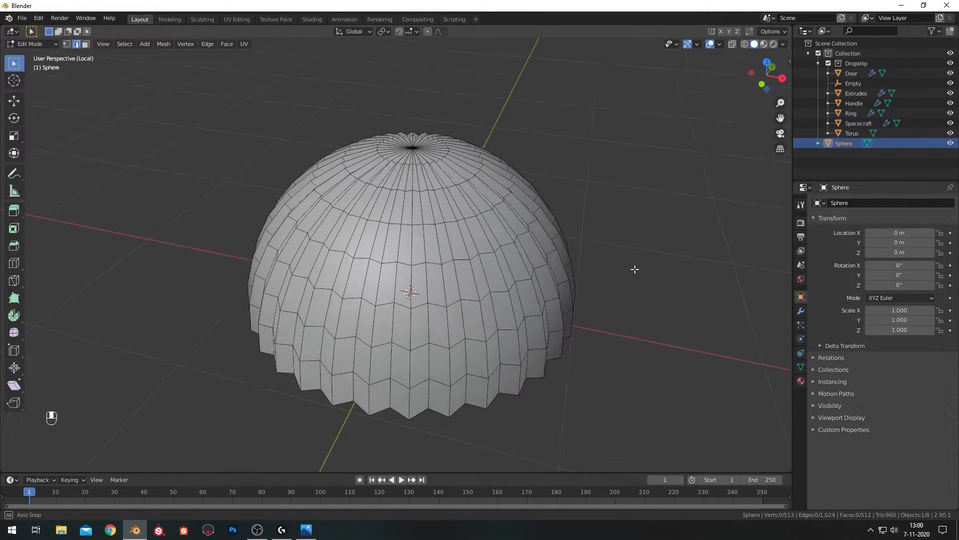
pyautogui.hotkey('ctrl', 'z')
pyautogui.moveTo(541, 101); pyautogui.dragTo(557, 173, button='middle')
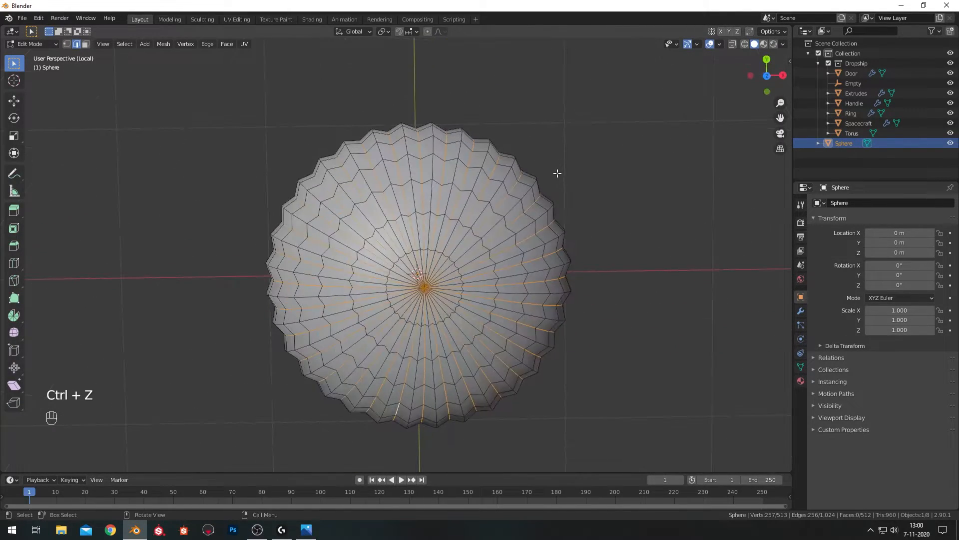
pyautogui.press('KP_7')
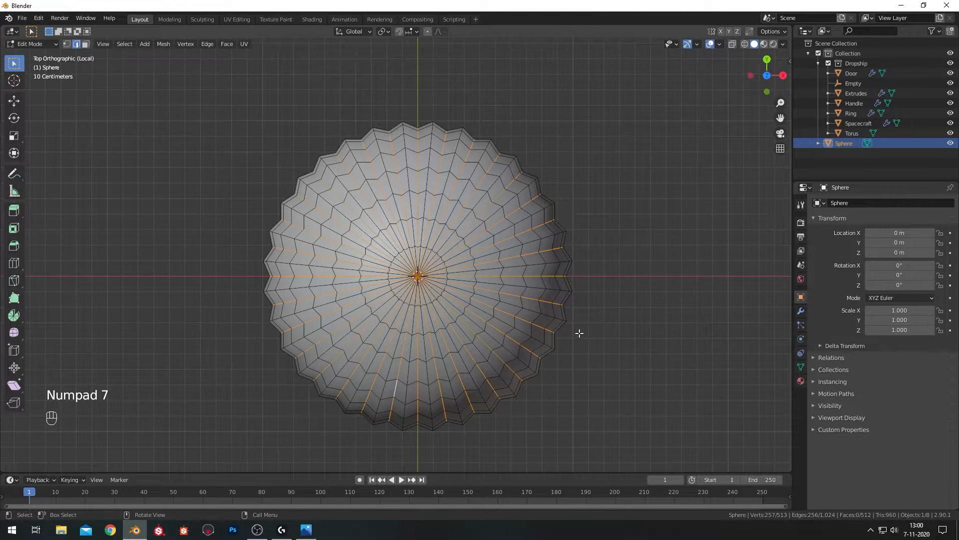
# Bevel the selected vertical edge loops with a width of about 0.0028 m and one segment
pyautogui.moveTo(579, 333); pyautogui.dragTo(556, 301, button='middle')
pyautogui.scroll(3, 457, 277)
pyautogui.keyDown('shift'); pyautogui.moveTo(457, 277); pyautogui.dragTo(422, 226, button='middle'); pyautogui.keyUp('shift')
pyautogui.scroll(3, 421, 225)
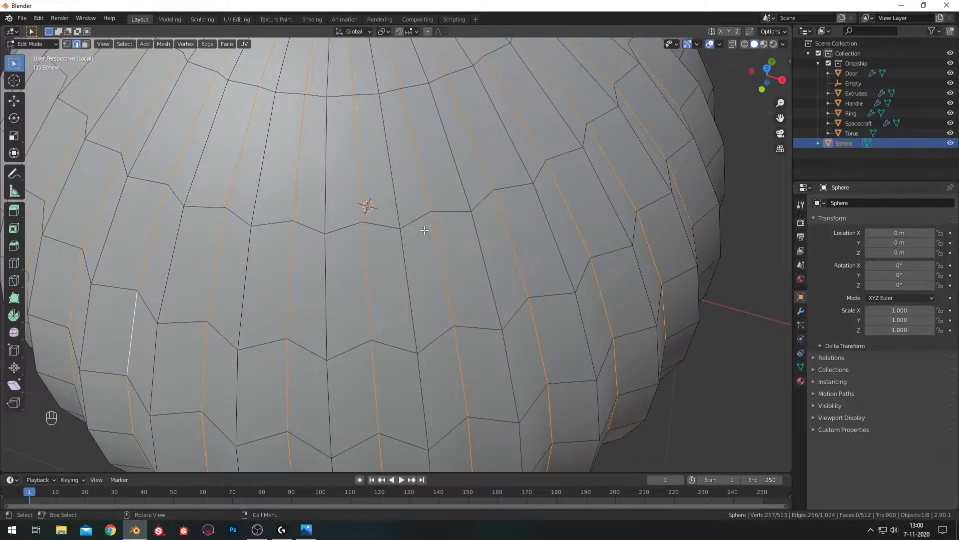
pyautogui.hotkey('ctrl', 'b')
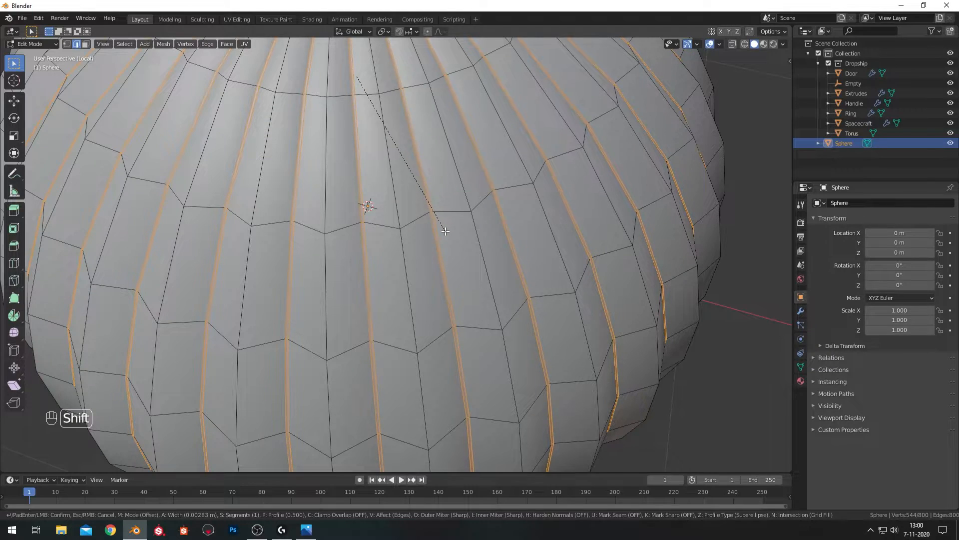
pyautogui.click(445, 231)
# Delete only the faces of the narrow bevelled strips, keeping their edges, and check the gaps between the panels
pyautogui.scroll(-6, 445, 231)
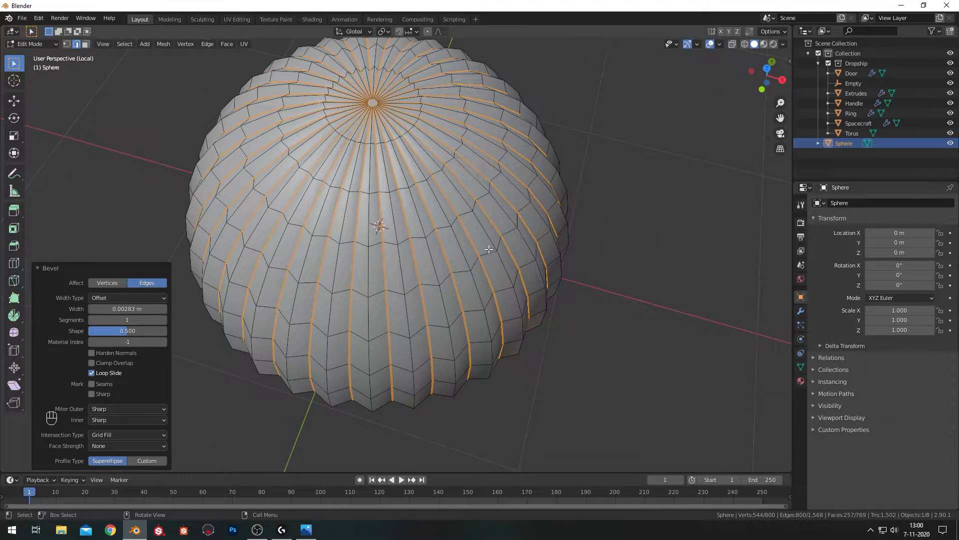
pyautogui.press('x')
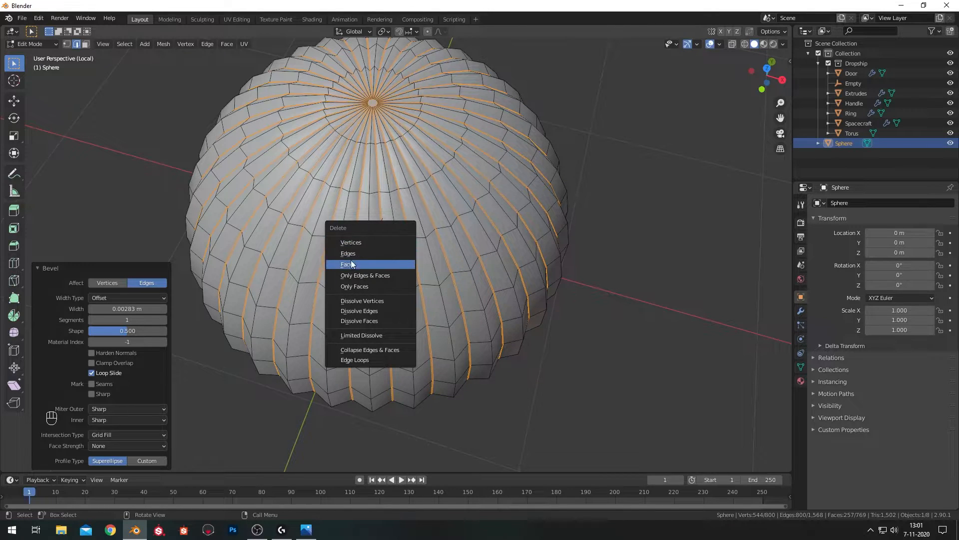
pyautogui.click(360, 286)
pyautogui.scroll(8, 369, 179)
pyautogui.click(303, 164)
pyautogui.click(302, 163)
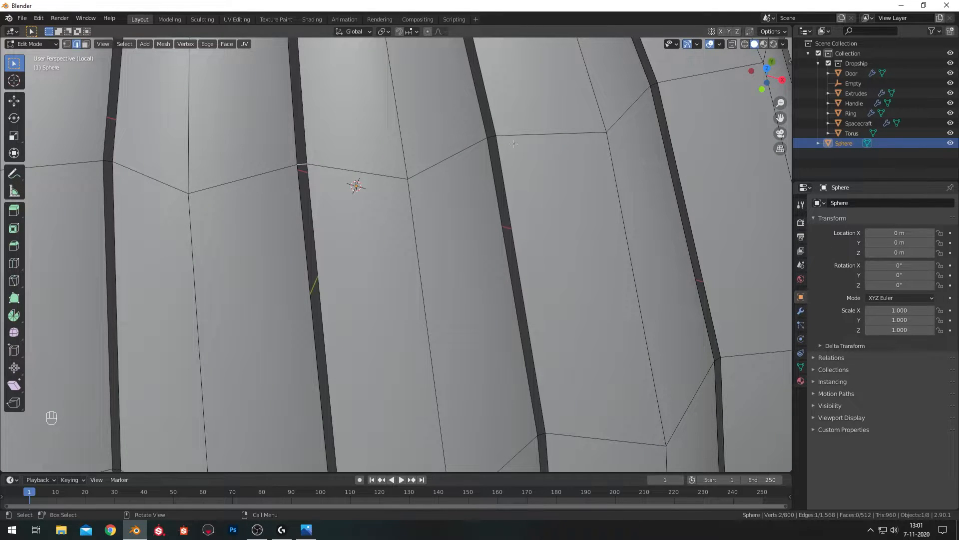
pyautogui.scroll(-10, 504, 144)
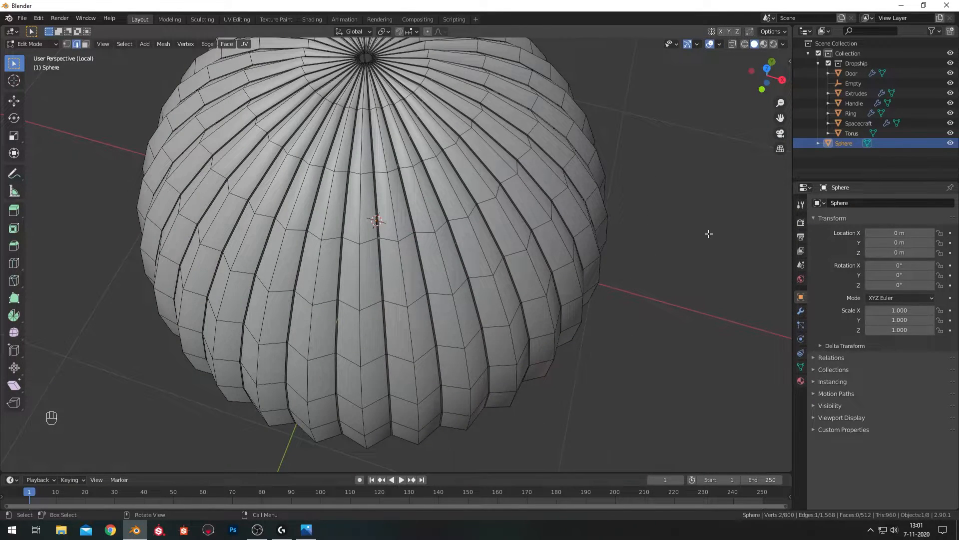
# In Object Mode, add a Subdivision Surface modifier to the dome and set its viewport level to 2
pyautogui.press('Tab')
pyautogui.click(706, 232)
pyautogui.click(800, 311)
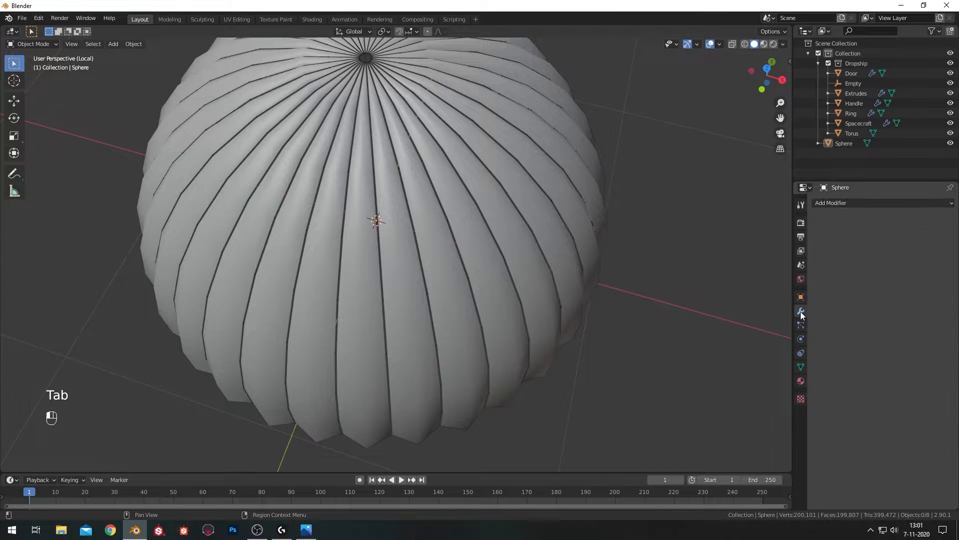
pyautogui.click(849, 205)
pyautogui.click(766, 367)
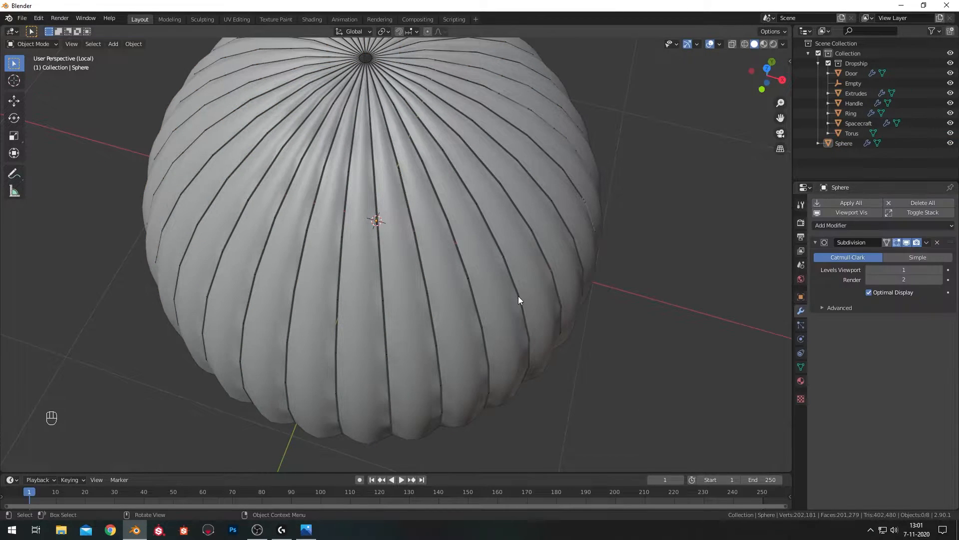
pyautogui.click(940, 269)
pyautogui.scroll(-3, 657, 321)
pyautogui.moveTo(527, 328)
pyautogui.mouseDown(button='middle')
pyautogui.moveTo(542, 249)
pyautogui.moveTo(527, 284)
pyautogui.moveTo(436, 292)
pyautogui.moveTo(556, 256)
pyautogui.moveTo(538, 270)
pyautogui.moveTo(206, 304)
pyautogui.moveTo(403, 290)
pyautogui.moveTo(421, 232)
pyautogui.moveTo(461, 163)
pyautogui.moveTo(457, 208)
pyautogui.mouseUp(button='middle')
# In wireframe top view, circle-select the inward-pointing vertex pairs around the dome's bottom rim in vertex mode
pyautogui.press('KP_7')
pyautogui.press('z')
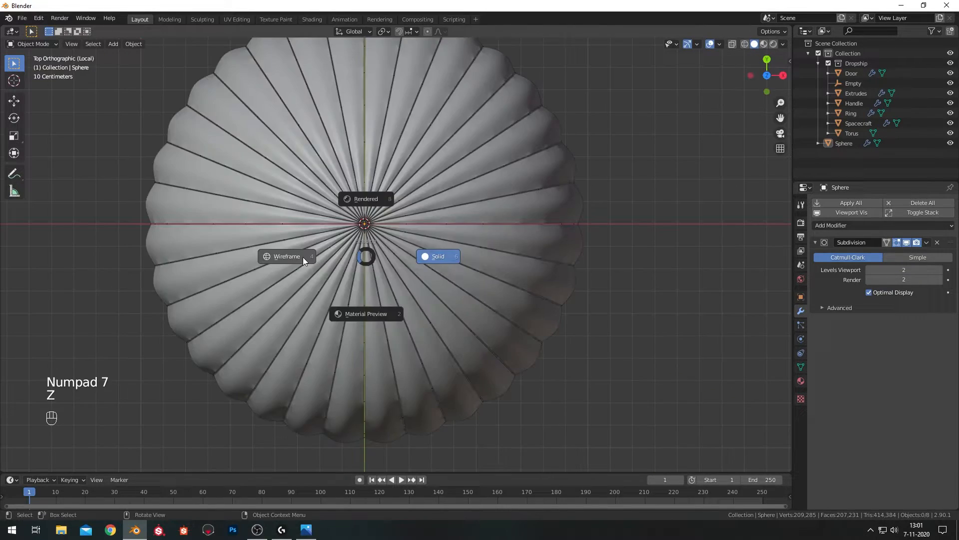
pyautogui.click(303, 256)
pyautogui.click(374, 165)
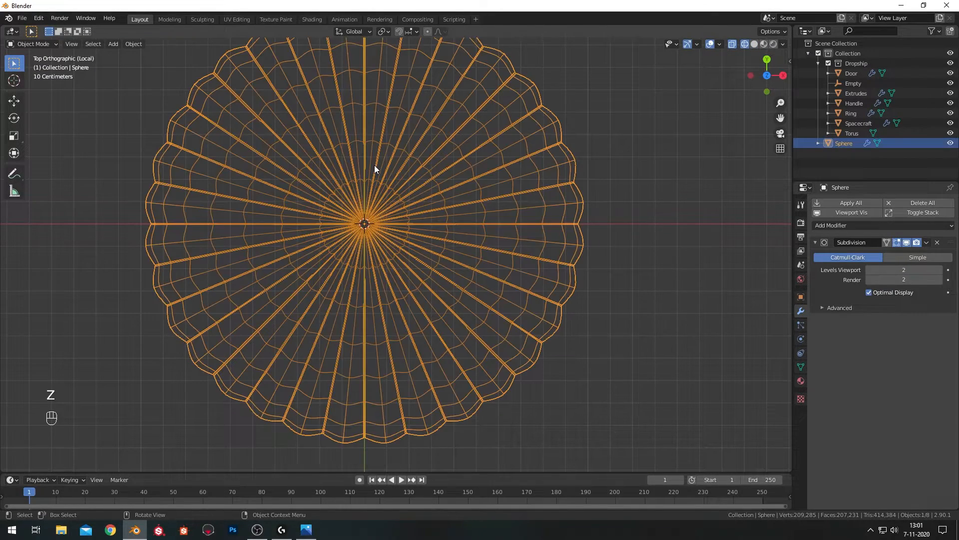
pyautogui.press('Tab')
pyautogui.click(66, 44)
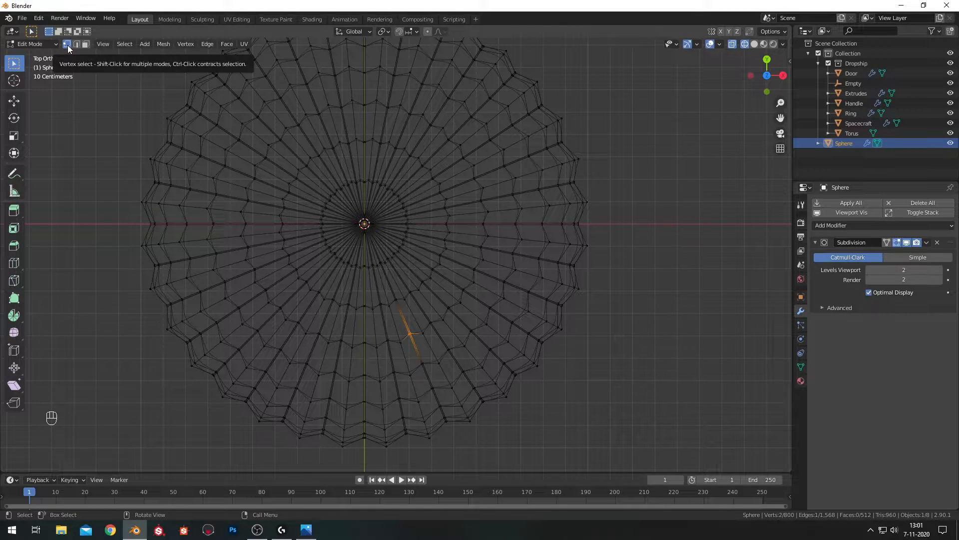
pyautogui.press('c')
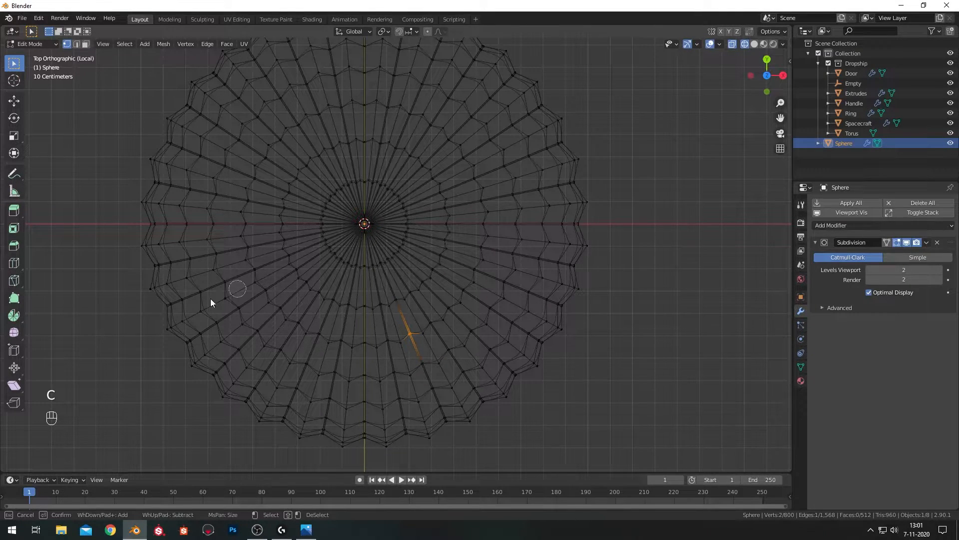
pyautogui.moveTo(580, 182)
pyautogui.mouseDown()
pyautogui.moveTo(593, 204)
pyautogui.moveTo(593, 239)
pyautogui.moveTo(548, 351)
pyautogui.mouseUp()
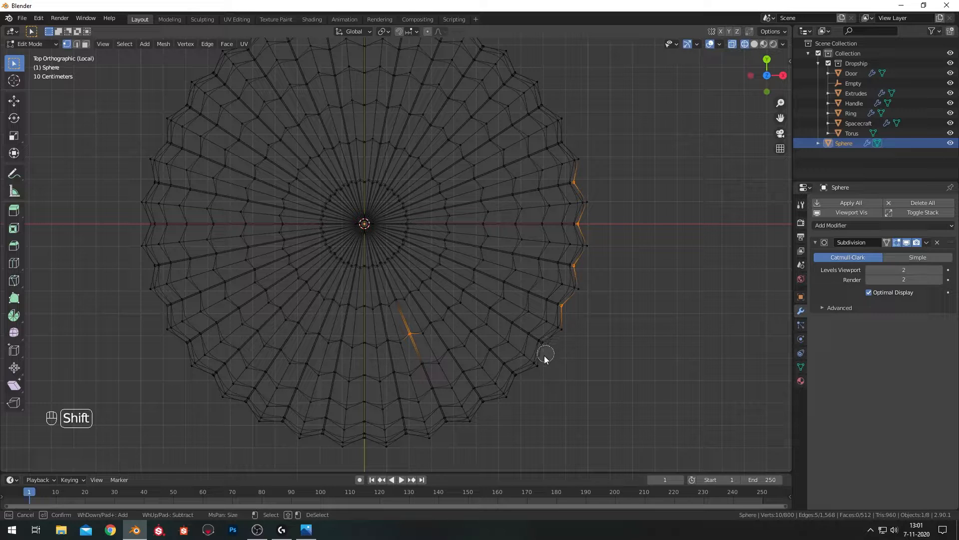
pyautogui.click(520, 379)
pyautogui.moveTo(503, 402)
pyautogui.mouseDown()
pyautogui.moveTo(428, 443)
pyautogui.moveTo(407, 443)
pyautogui.mouseUp()
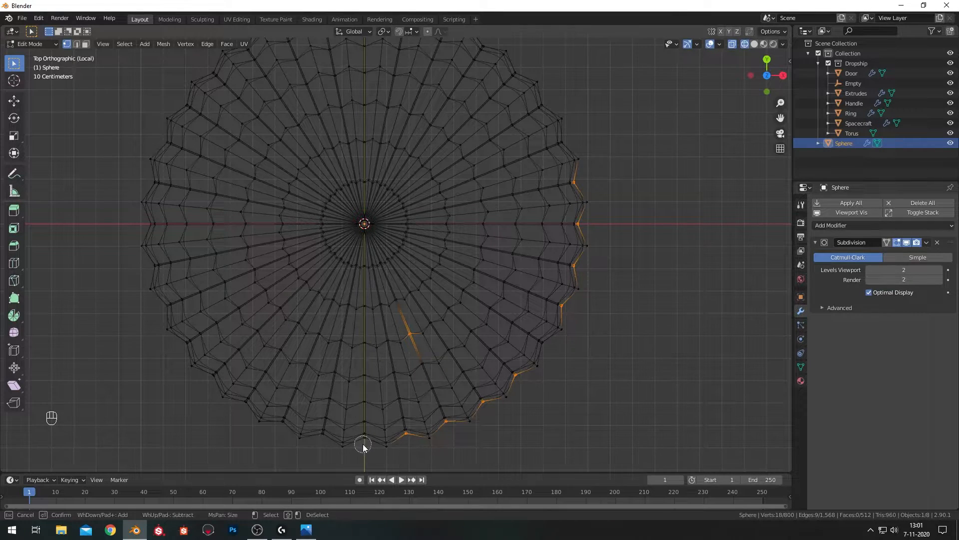
# In solid front view, extrude the selected rim vertices 2 m straight down along Z to form the lines
pyautogui.press('z')
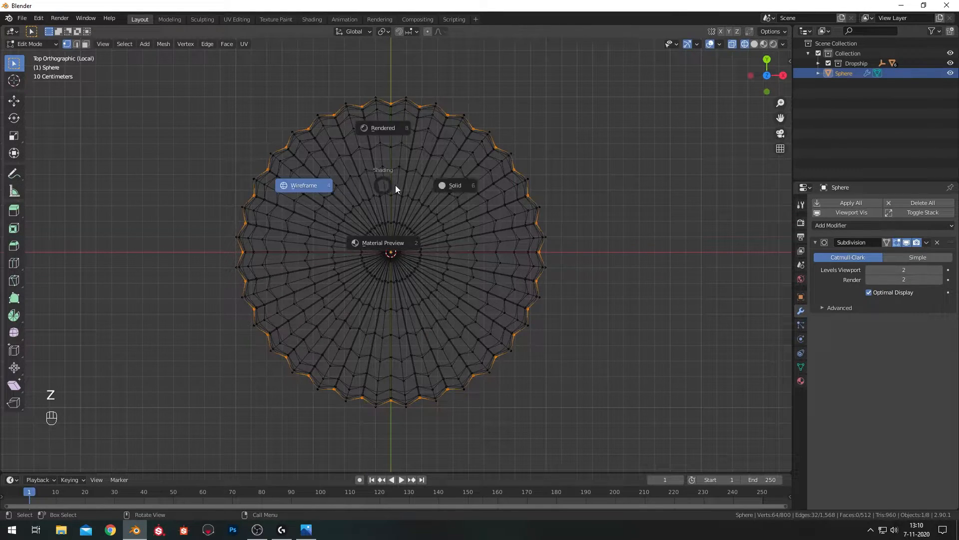
pyautogui.click(450, 184)
pyautogui.press('KP_1')
pyautogui.scroll(-5, 482, 193)
pyautogui.keyDown('shift'); pyautogui.moveTo(480, 208); pyautogui.dragTo(506, 127, button='middle'); pyautogui.keyUp('shift')
pyautogui.press('e')
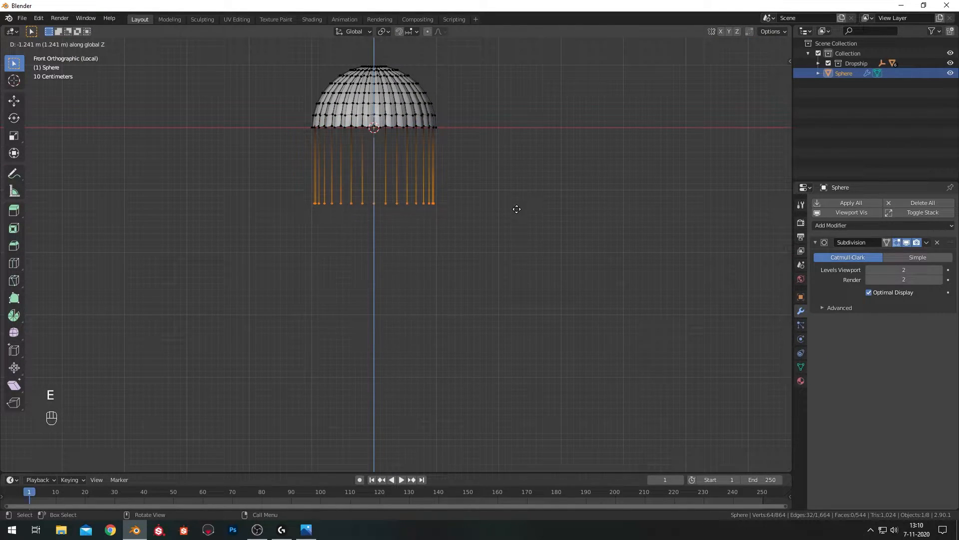
pyautogui.press('ctrl')
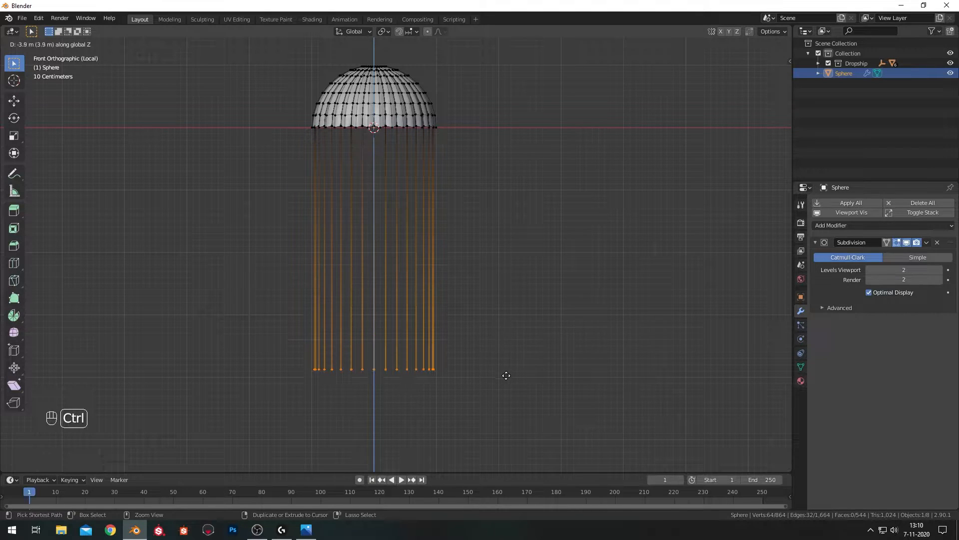
pyautogui.click(508, 254)
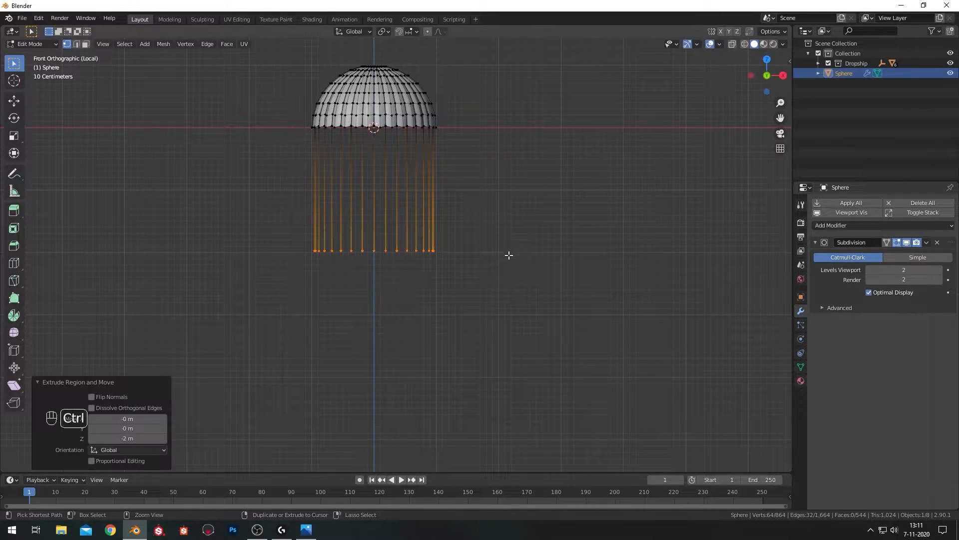
pyautogui.keyDown('shift'); pyautogui.moveTo(542, 266); pyautogui.dragTo(402, 285, button='middle'); pyautogui.keyUp('shift')
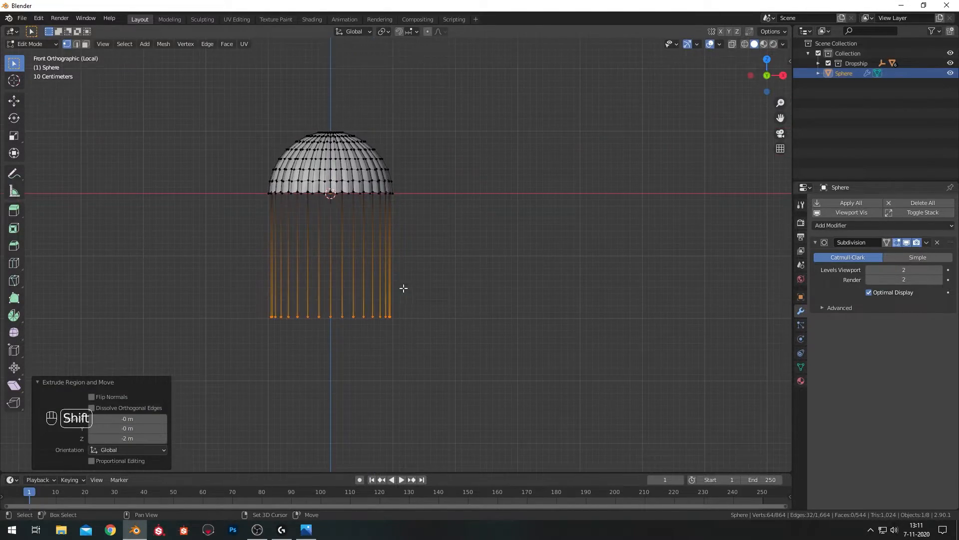
# With Auto Merge Vertices enabled, scale the lower line ends to 0 on X and Y so they meet at one point, and test-move it
pyautogui.click(749, 32)
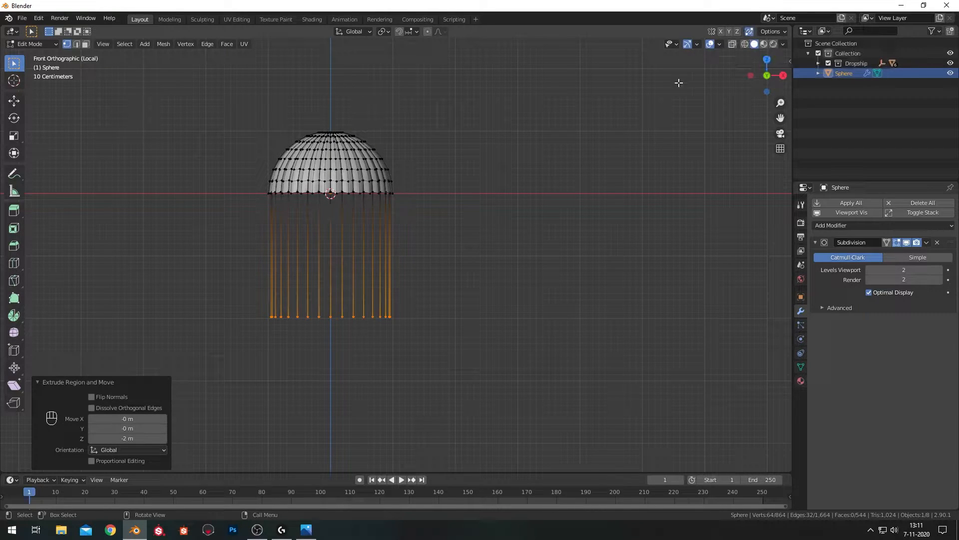
pyautogui.press('s')
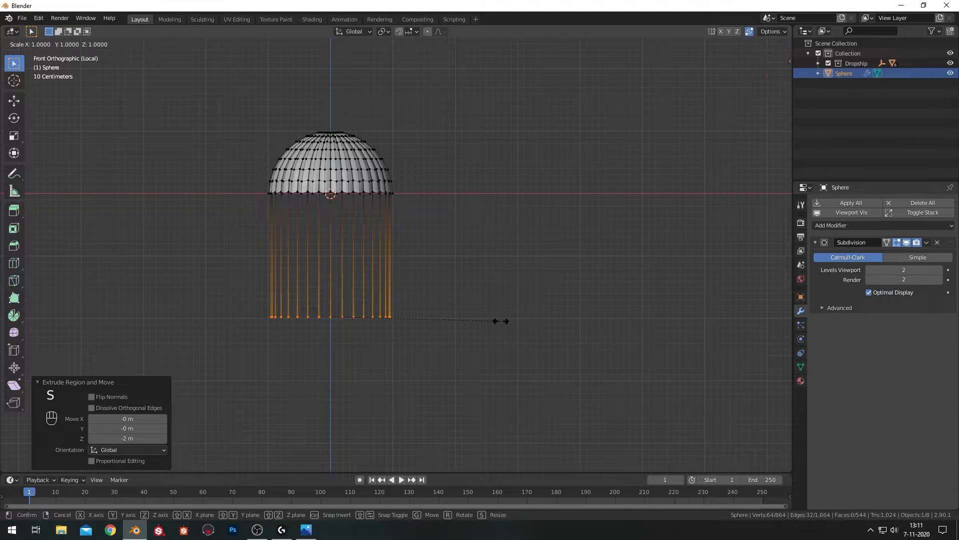
pyautogui.hotkey('shift', 'z')
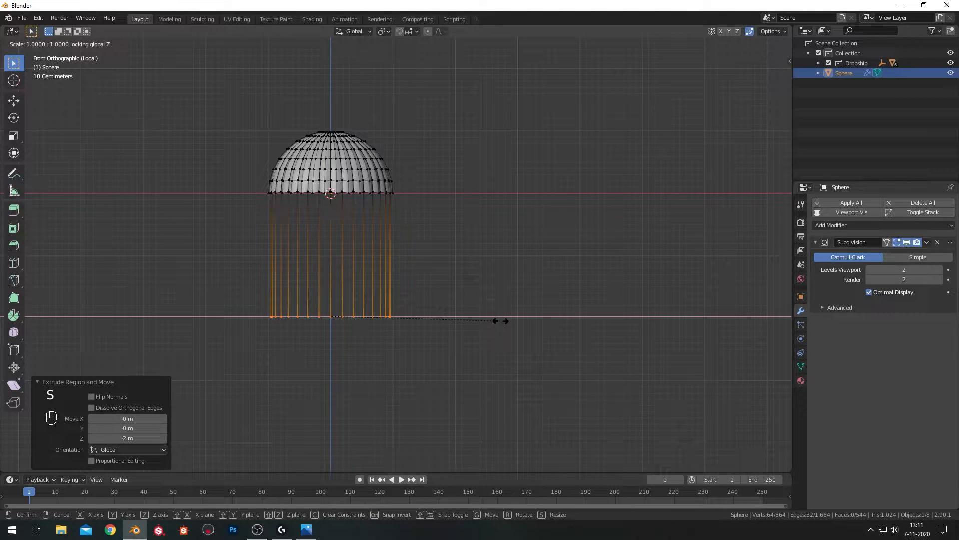
pyautogui.press('0')
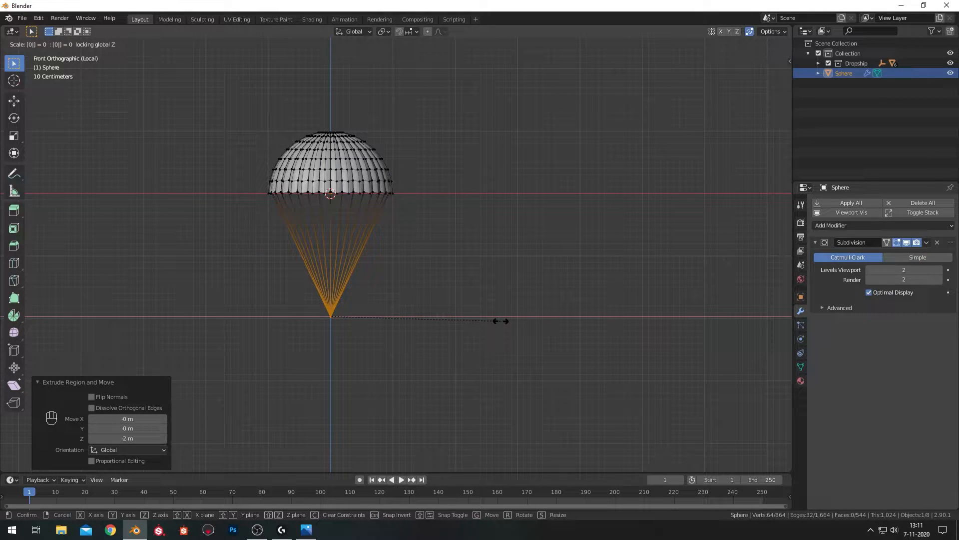
pyautogui.press('Return')
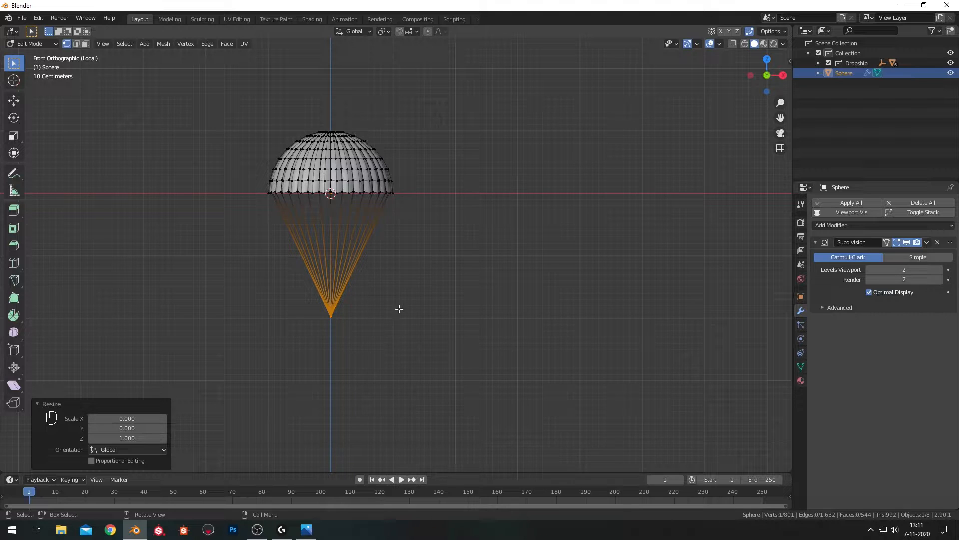
pyautogui.press('g')
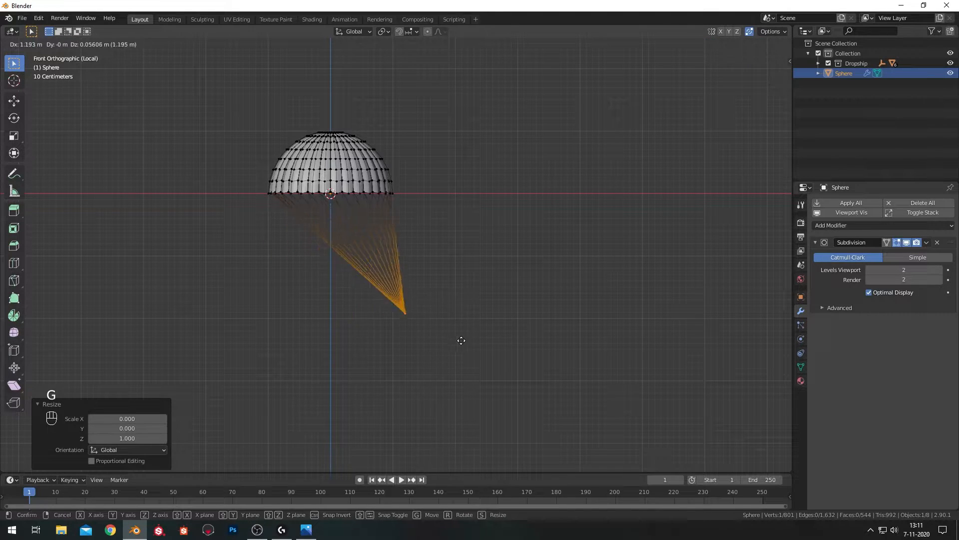
pyautogui.rightClick(536, 308)
# Create a vertex group named Pin, assign the merged bottom vertex to it, and return to Object Mode with the parachute framed
pyautogui.click(801, 367)
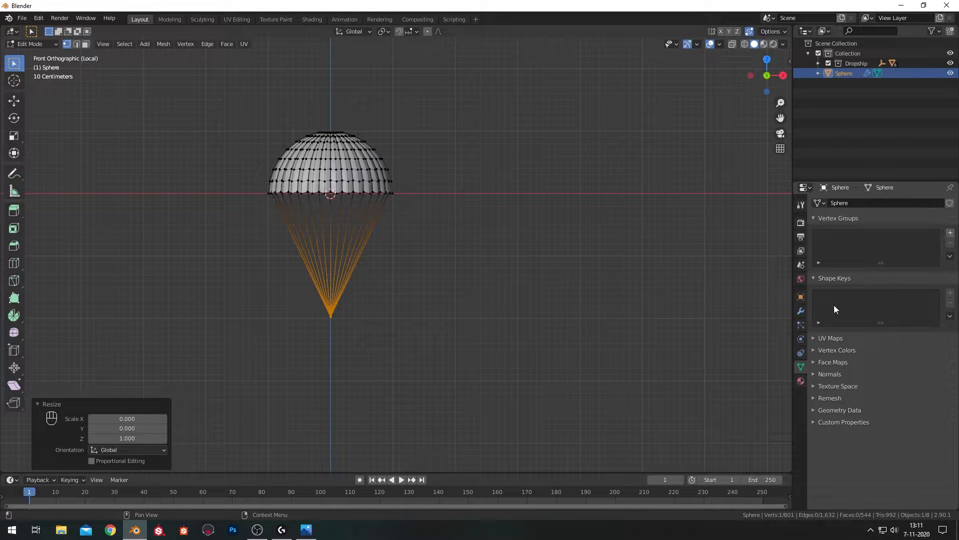
pyautogui.click(950, 232)
pyautogui.doubleClick(839, 236)
pyautogui.write('Pin')
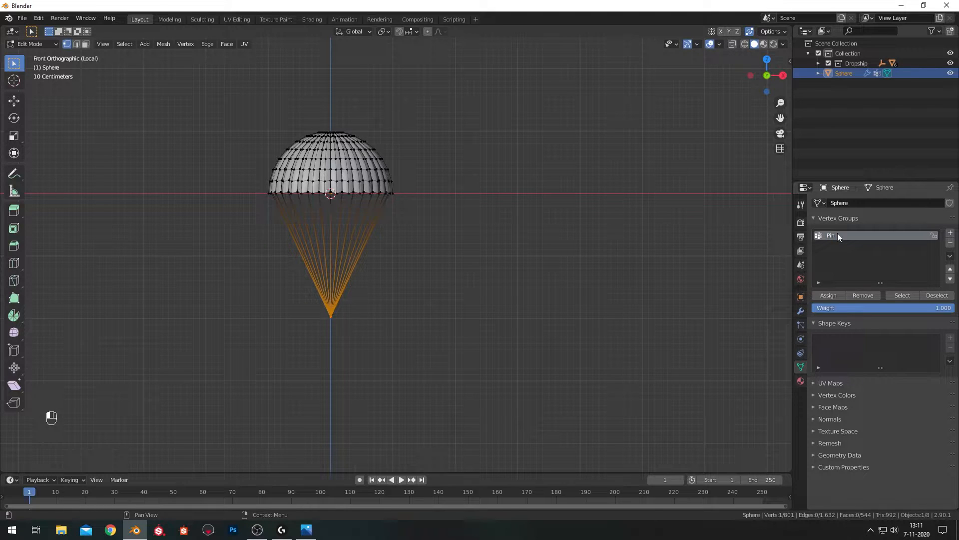
pyautogui.click(829, 296)
pyautogui.press('Tab')
pyautogui.press('KP_Decimal')
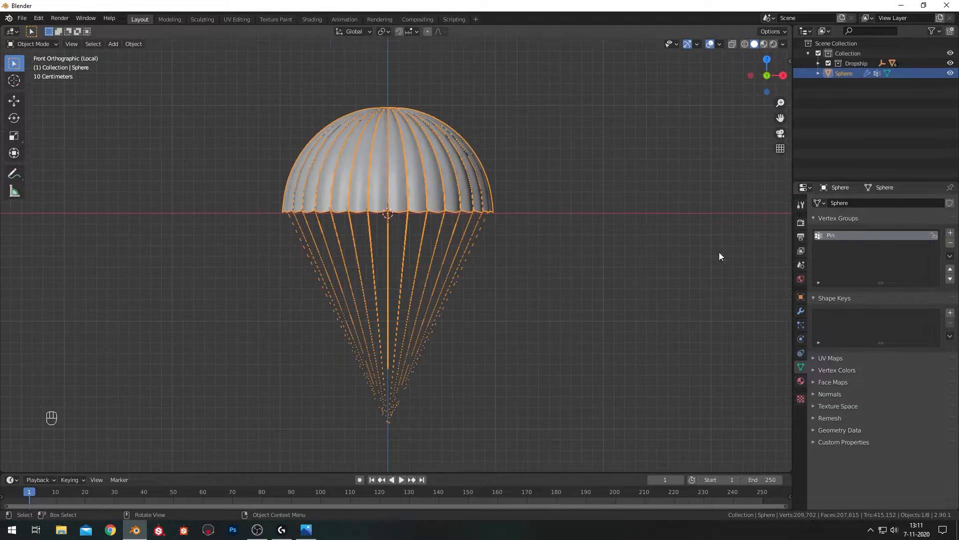
# Add Cloth physics to the parachute, keeping it selected
pyautogui.click(801, 339)
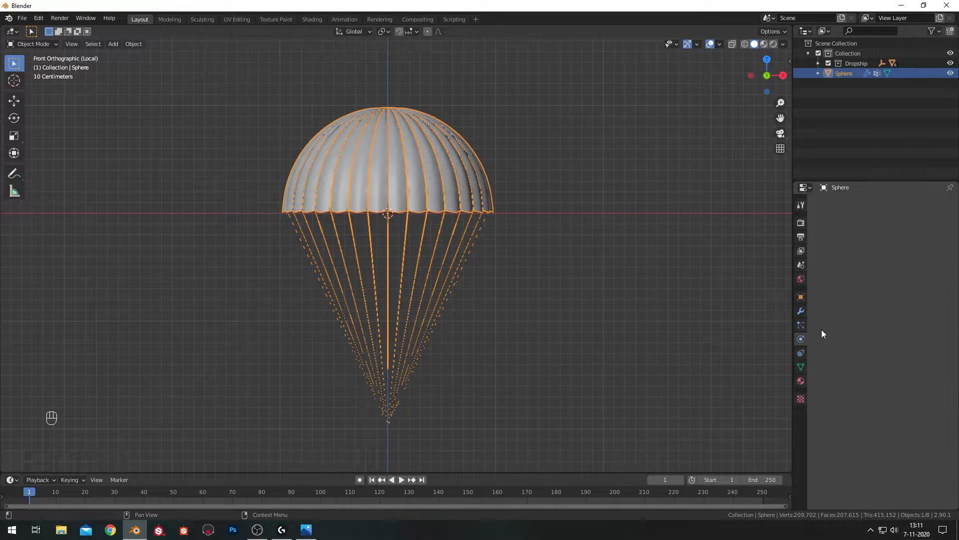
pyautogui.click(626, 298)
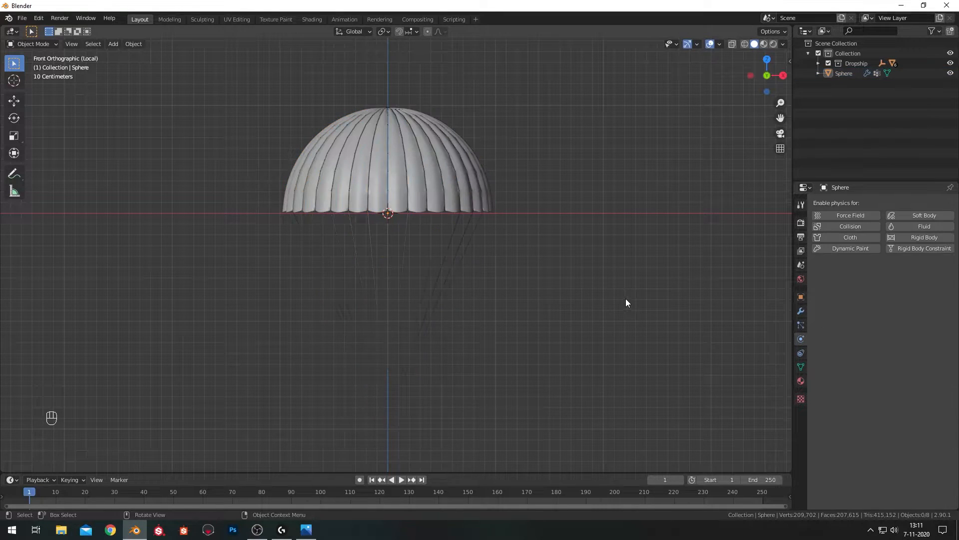
pyautogui.hotkey('ctrl', 'z')
pyautogui.click(844, 237)
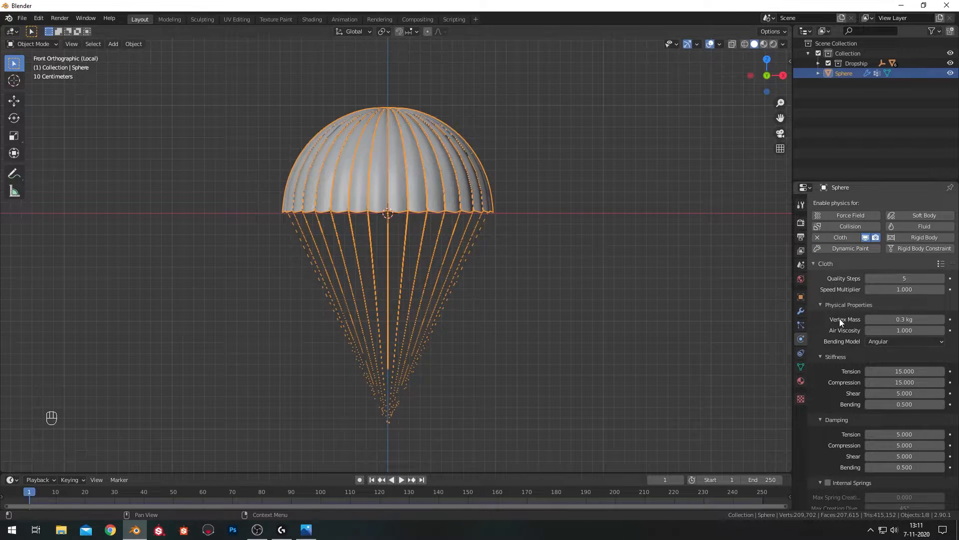
# Enable Pressure in the cloth settings and set the pressure to 1
pyautogui.scroll(-4, 864, 253)
pyautogui.scroll(2, 871, 289)
pyautogui.scroll(-1, 893, 402)
pyautogui.scroll(-11, 894, 402)
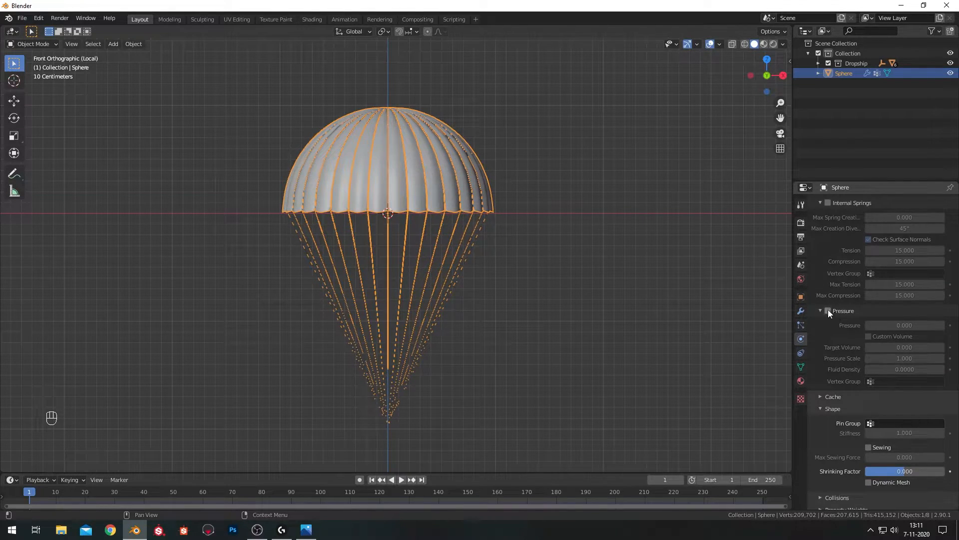
pyautogui.click(828, 311)
pyautogui.click(891, 325)
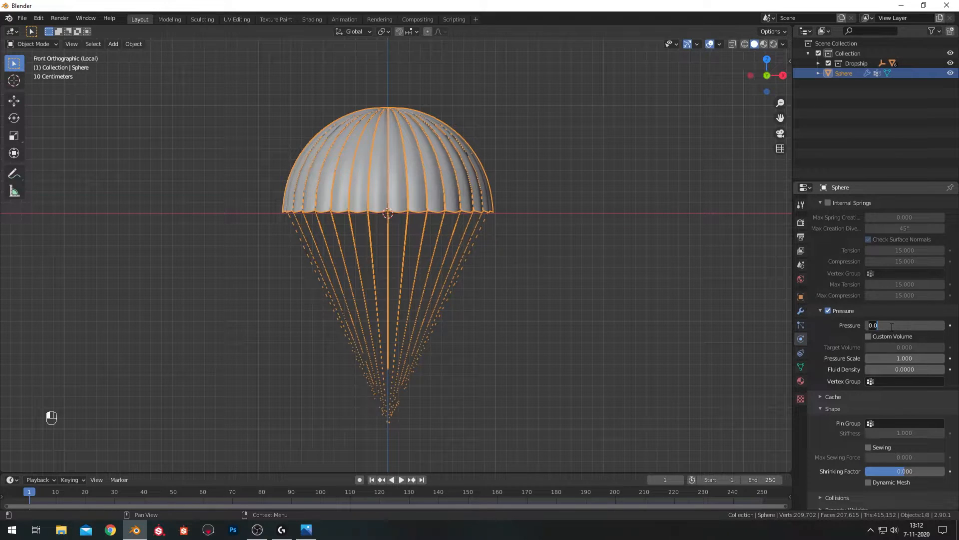
pyautogui.write('1')
pyautogui.press('Return')
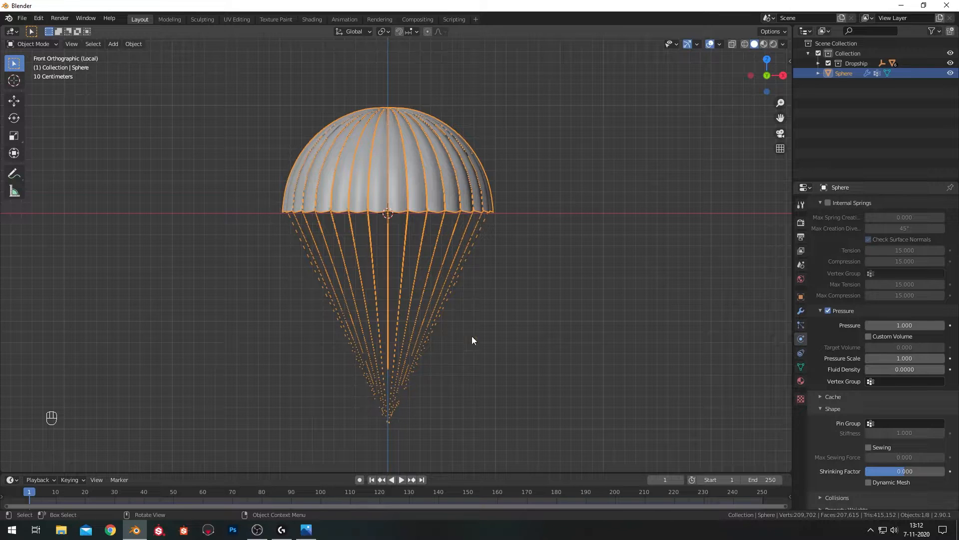
# Assign the Pin vertex group as the cloth's pin group and enable Sewing
pyautogui.keyDown('shift'); pyautogui.moveTo(636, 342); pyautogui.dragTo(692, 327, button='middle'); pyautogui.keyUp('shift')
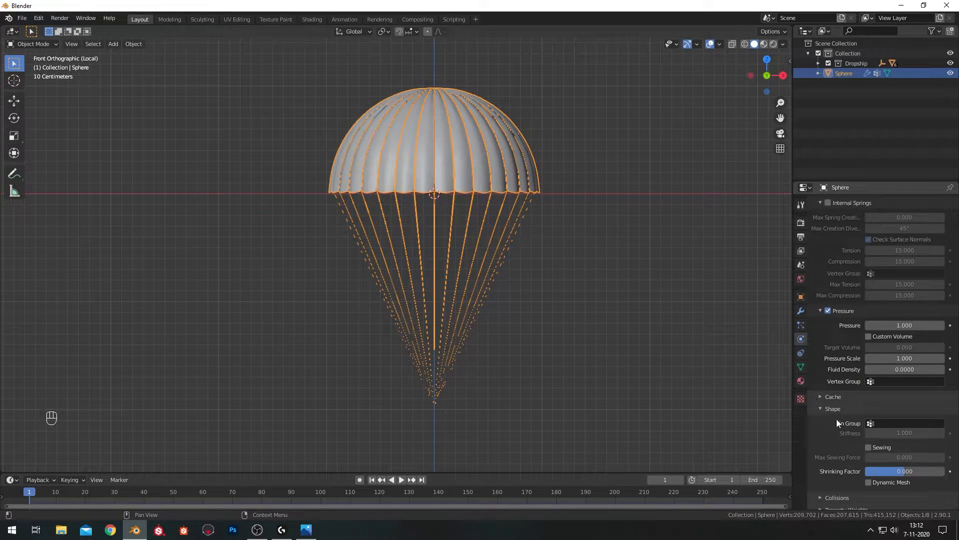
pyautogui.click(876, 423)
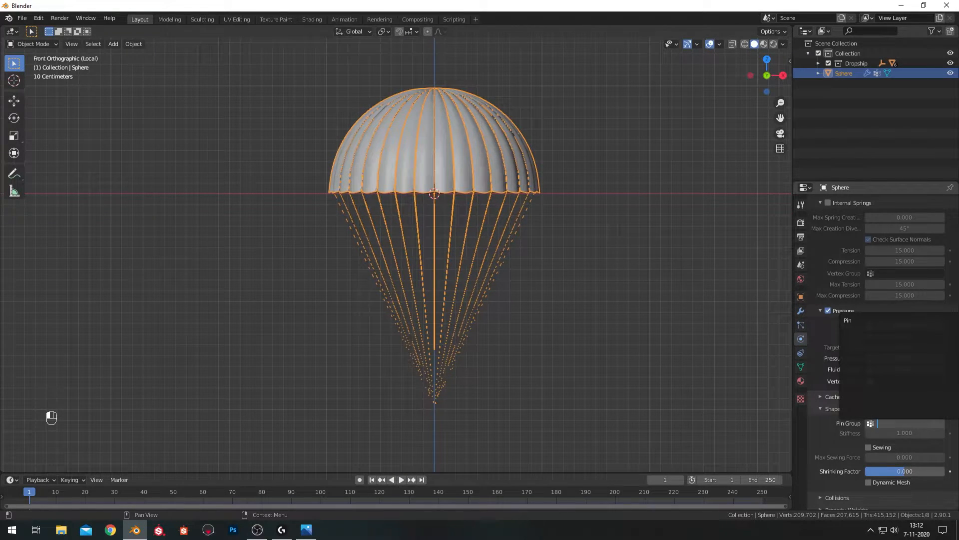
pyautogui.click(822, 408)
pyautogui.click(822, 409)
pyautogui.click(821, 409)
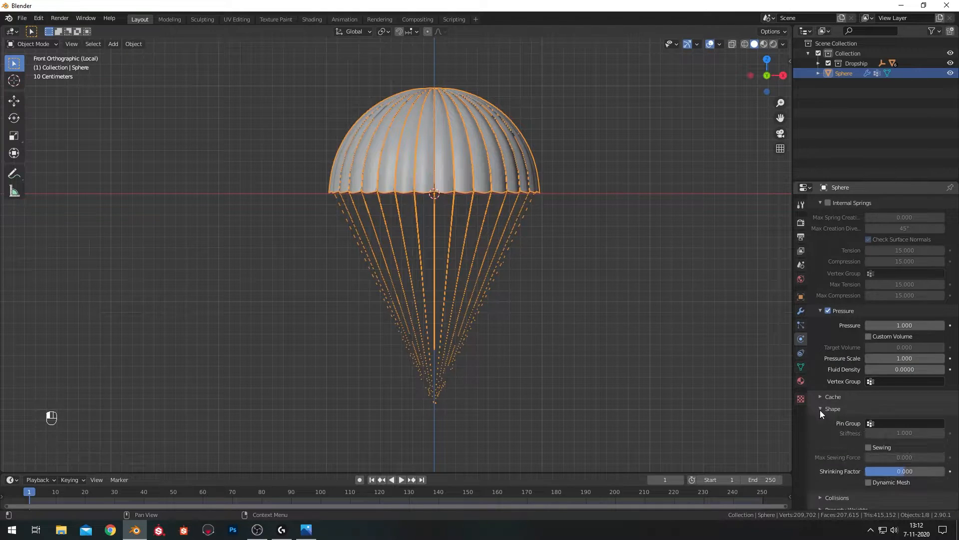
pyautogui.click(872, 424)
pyautogui.press('Return')
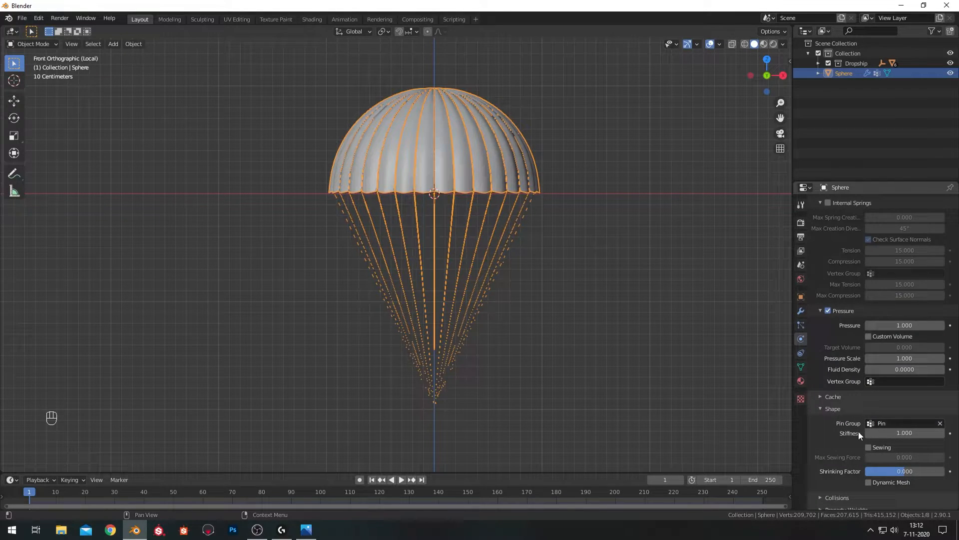
pyautogui.click(869, 447)
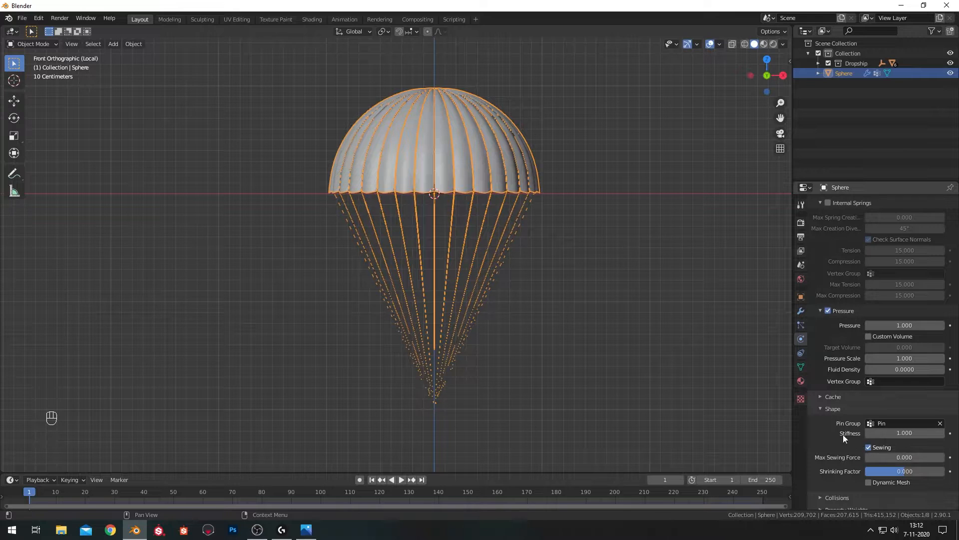
# Play the cloth simulation briefly to check how the canopy behaves, and return to frame 1
pyautogui.scroll(-7, 845, 405)
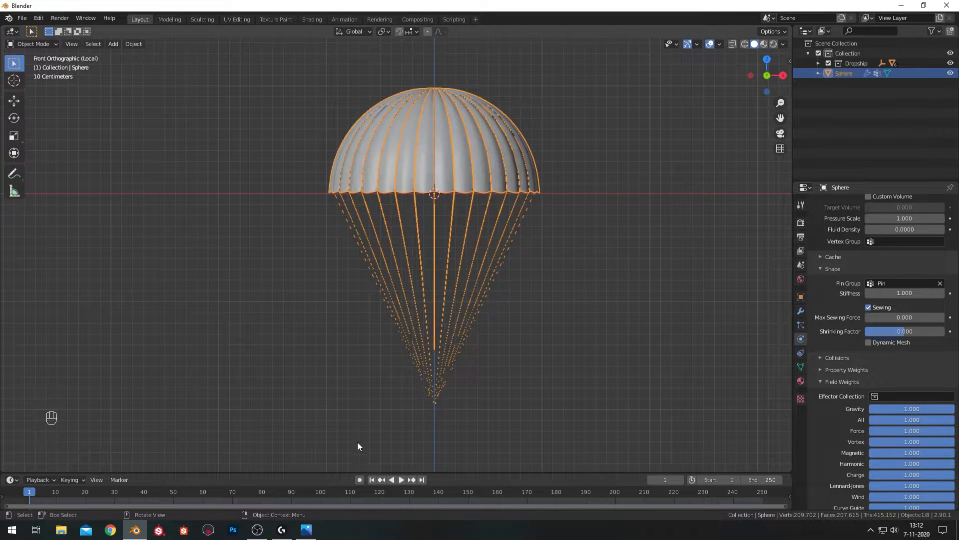
pyautogui.press('space')
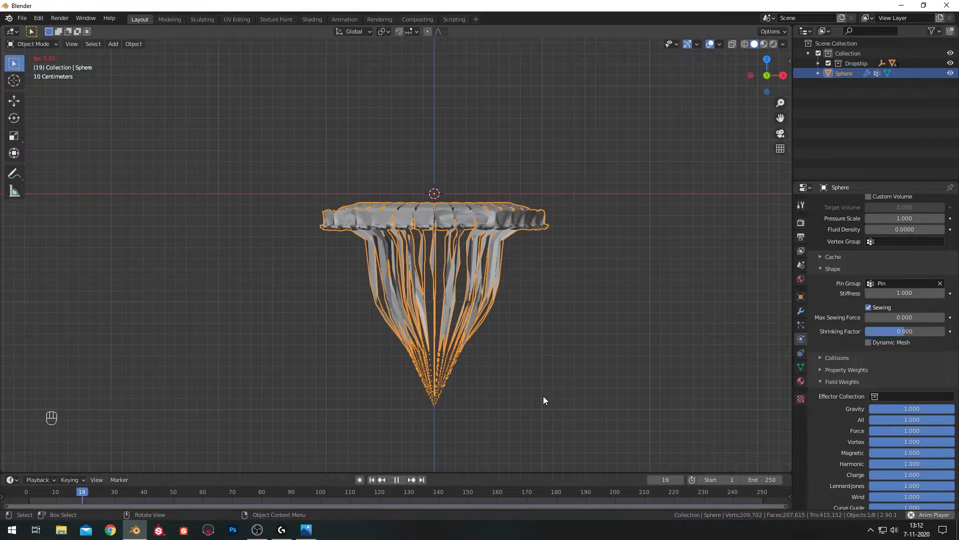
pyautogui.press('space')
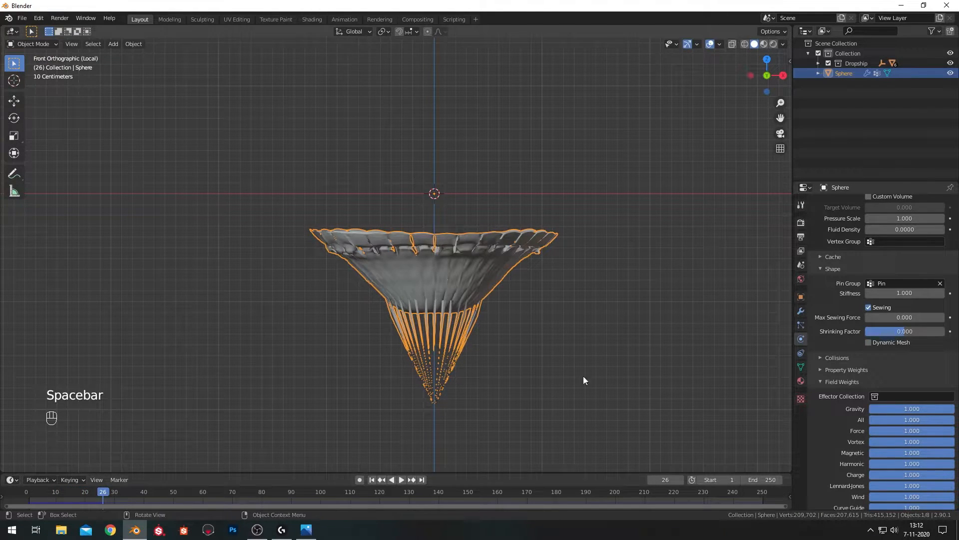
pyautogui.click(372, 479)
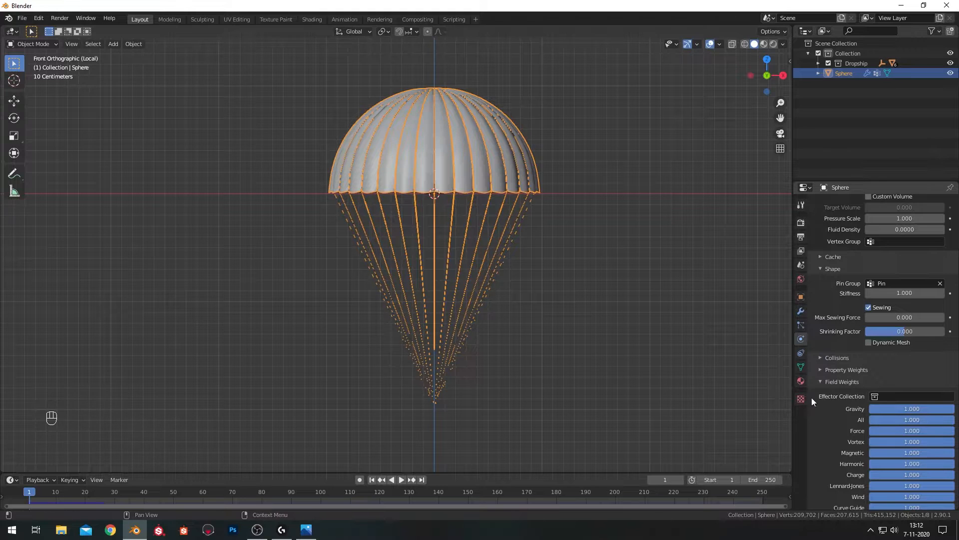
# Set the Gravity field weight of the cloth to 0
pyautogui.click(820, 382)
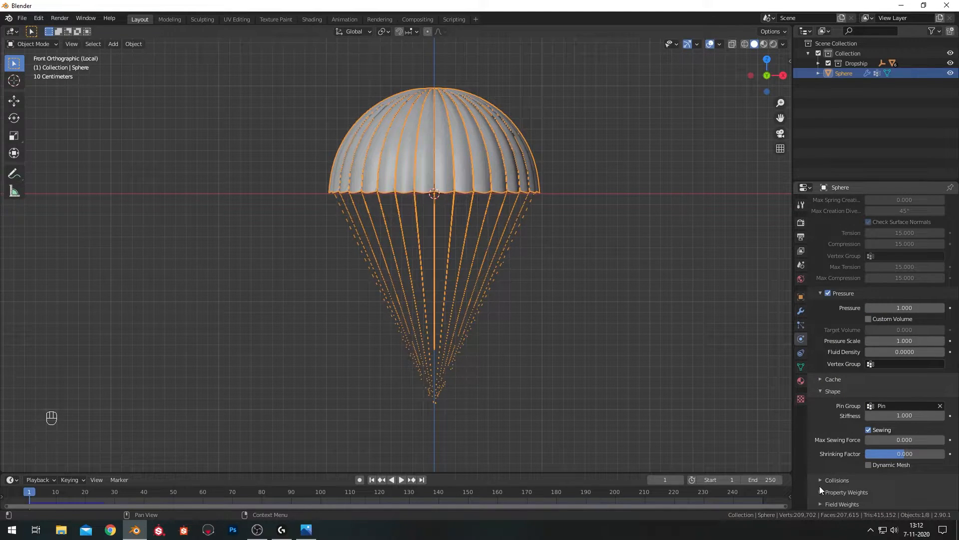
pyautogui.scroll(-5, 875, 425)
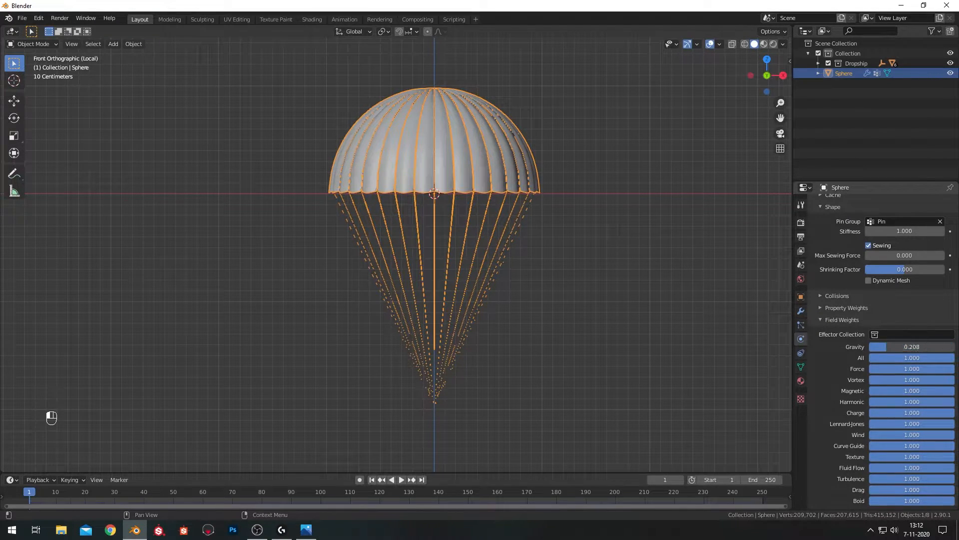
pyautogui.scroll(-2, 760, 347)
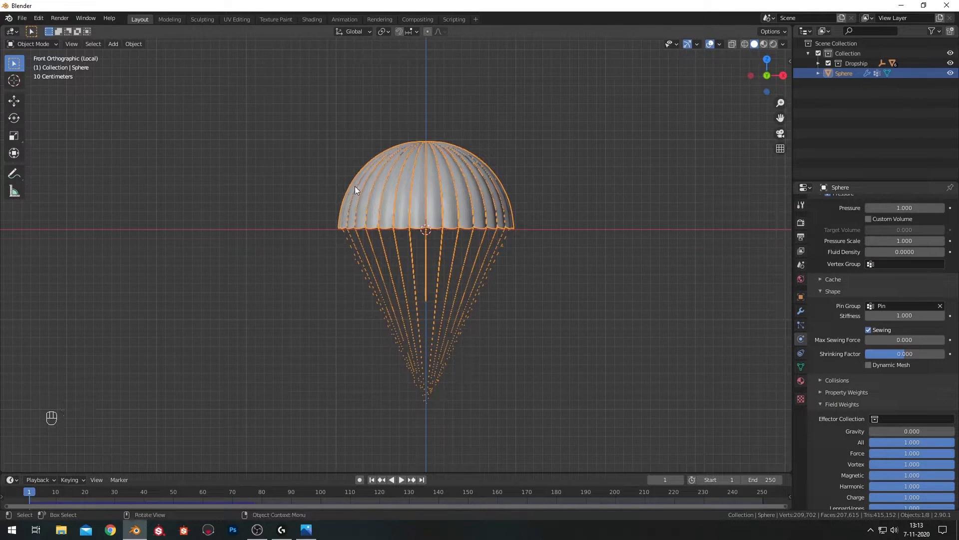
# Try the Cloth modifier below Subdivision, collapse both modifiers, and move Cloth back above Subdivision
pyautogui.click(800, 311)
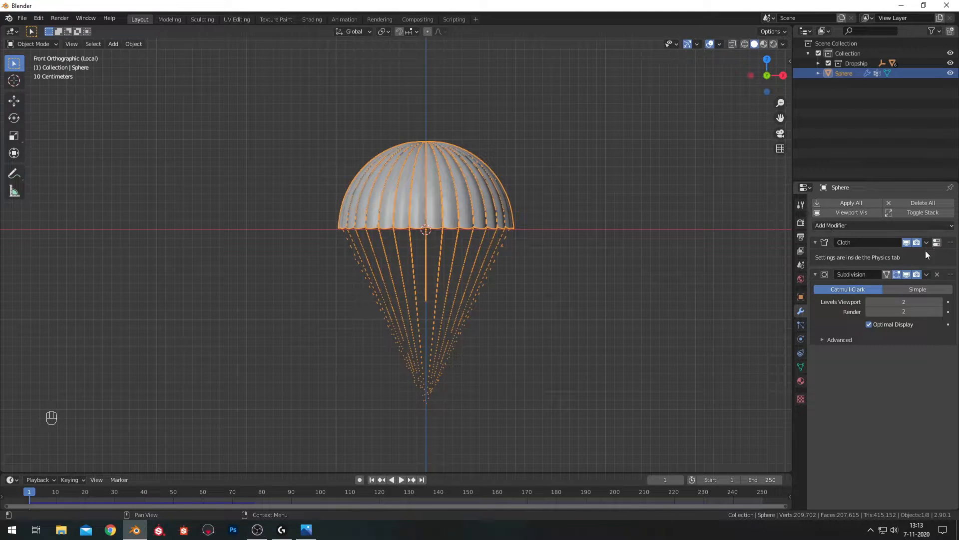
pyautogui.moveTo(951, 246); pyautogui.dragTo(938, 331)
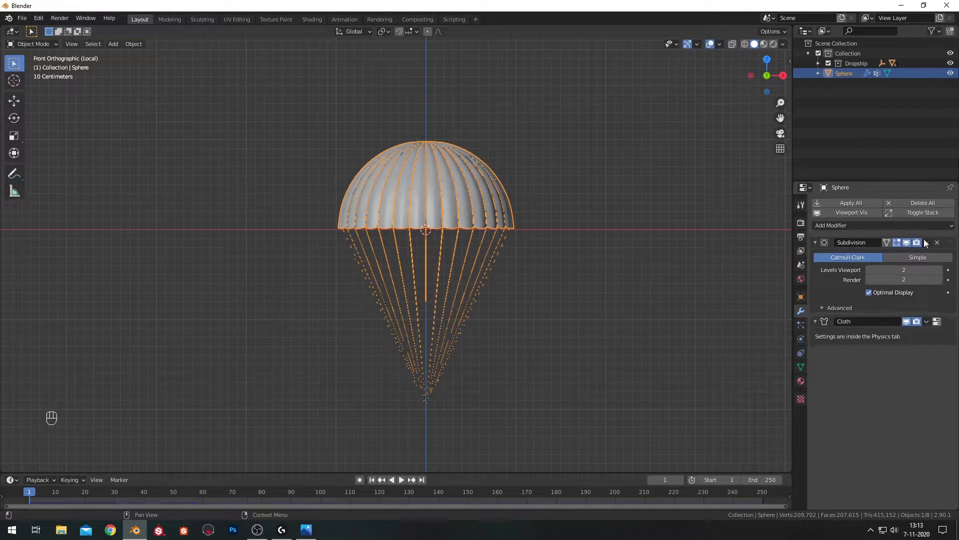
pyautogui.click(824, 245)
pyautogui.click(827, 256)
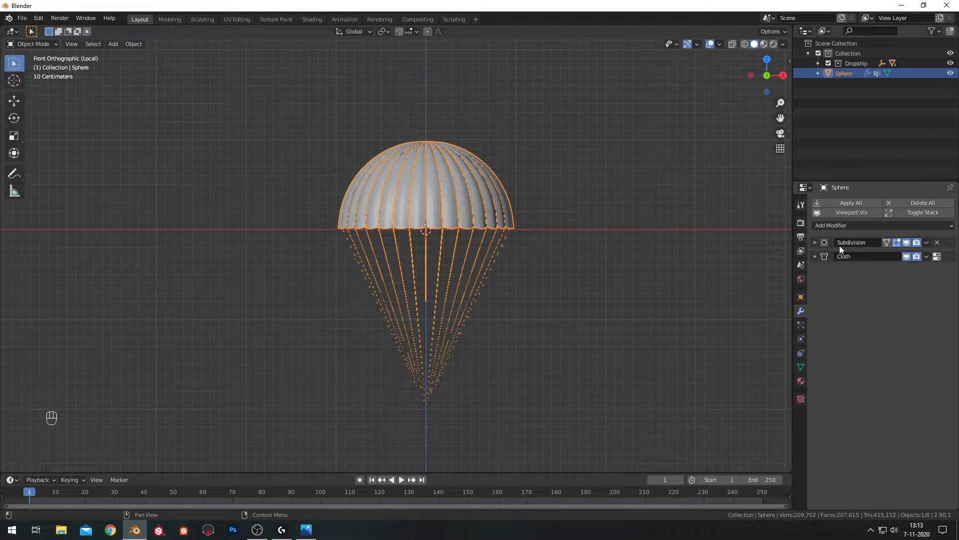
pyautogui.moveTo(951, 258); pyautogui.dragTo(949, 244)
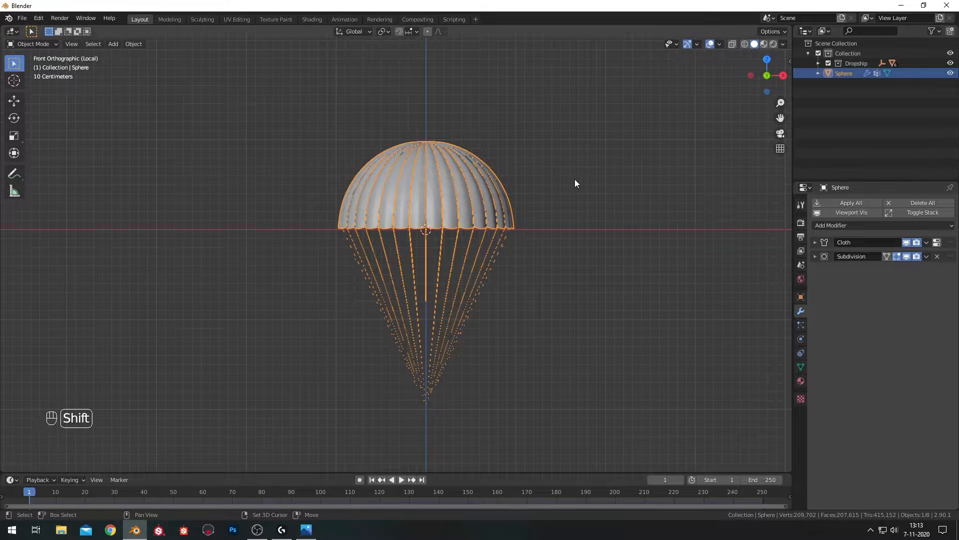
# Run the cloth simulation from frame 1, stop it at frame 111, and expand the Cloth modifier
pyautogui.keyDown('shift'); pyautogui.moveTo(424, 206); pyautogui.dragTo(420, 217, button='middle'); pyautogui.keyUp('shift')
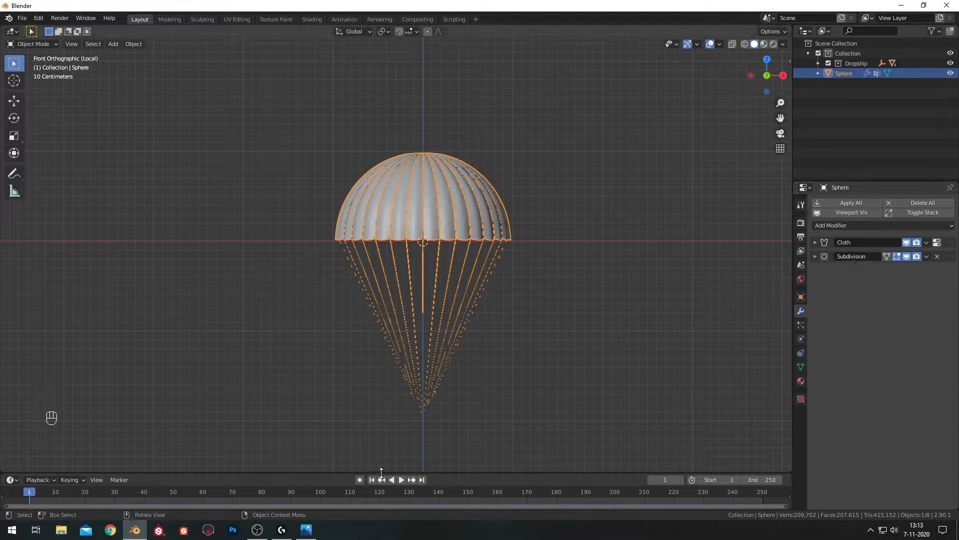
pyautogui.press('space')
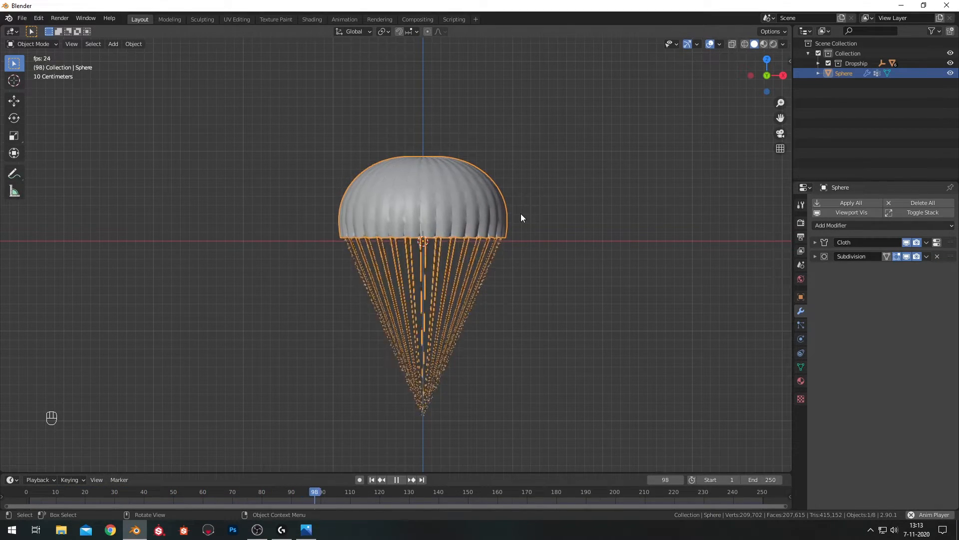
pyautogui.press('space')
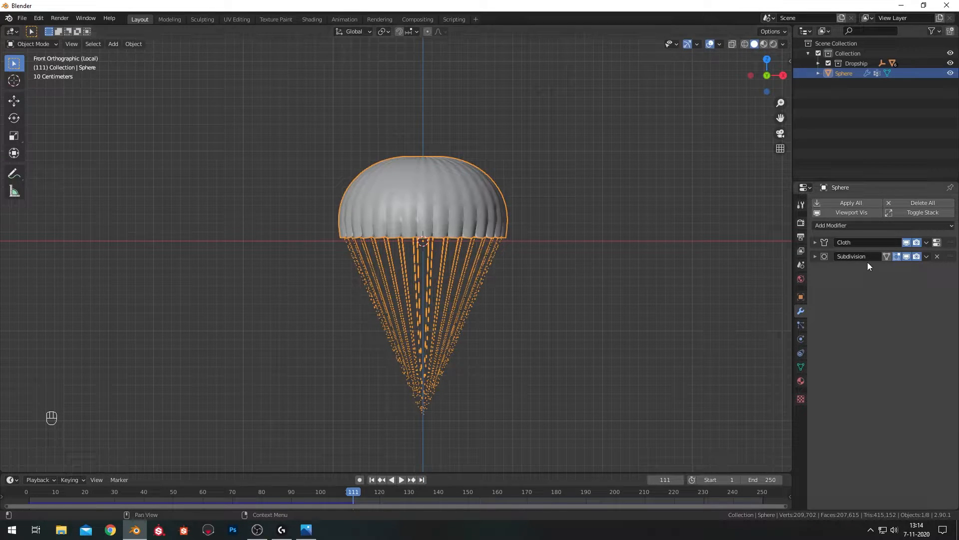
pyautogui.click(815, 243)
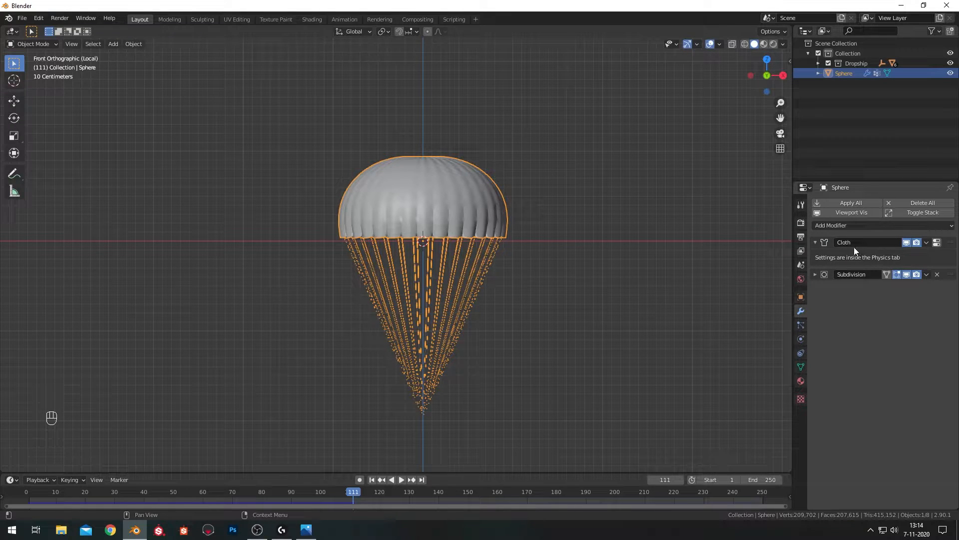
# Apply the Cloth modifier to the parachute mesh at frame 111
pyautogui.press('ctrl')
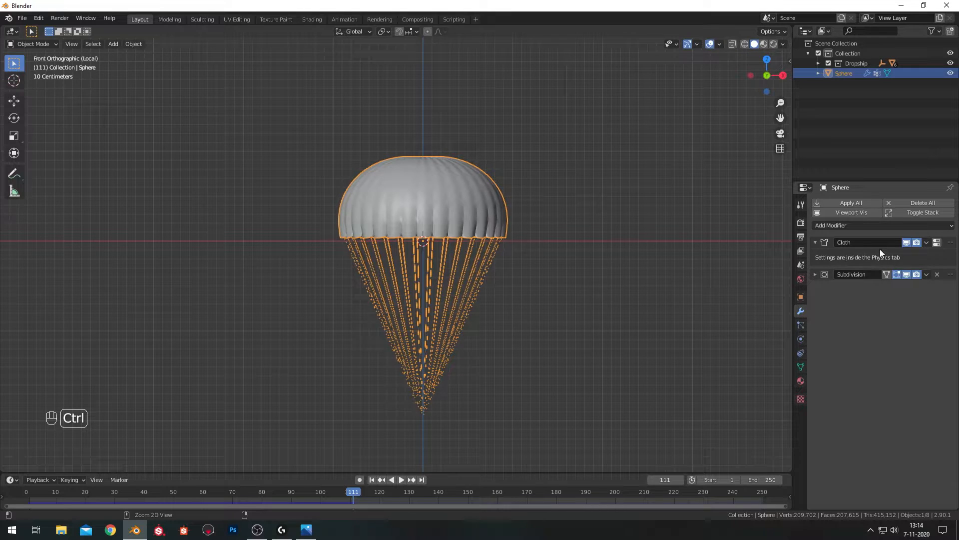
pyautogui.hotkey('ctrl', 'a')
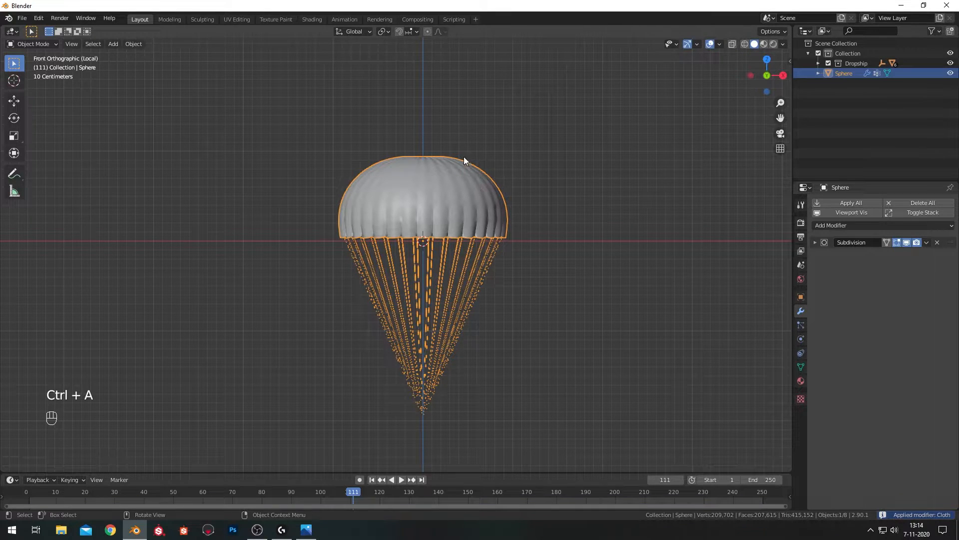
pyautogui.moveTo(480, 137); pyautogui.dragTo(493, 206, button='middle')
# Delete the vertex where the old parachute lines converge below the canopy, removing the lines with it
pyautogui.press('KP_1')
pyautogui.press('Tab')
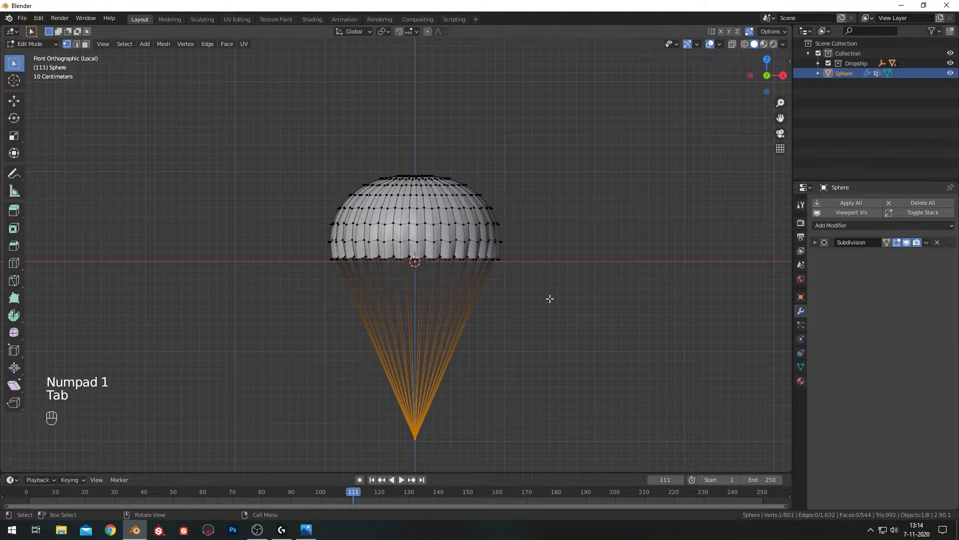
pyautogui.keyDown('shift'); pyautogui.moveTo(546, 285); pyautogui.dragTo(535, 248, button='middle'); pyautogui.keyUp('shift')
pyautogui.press('x')
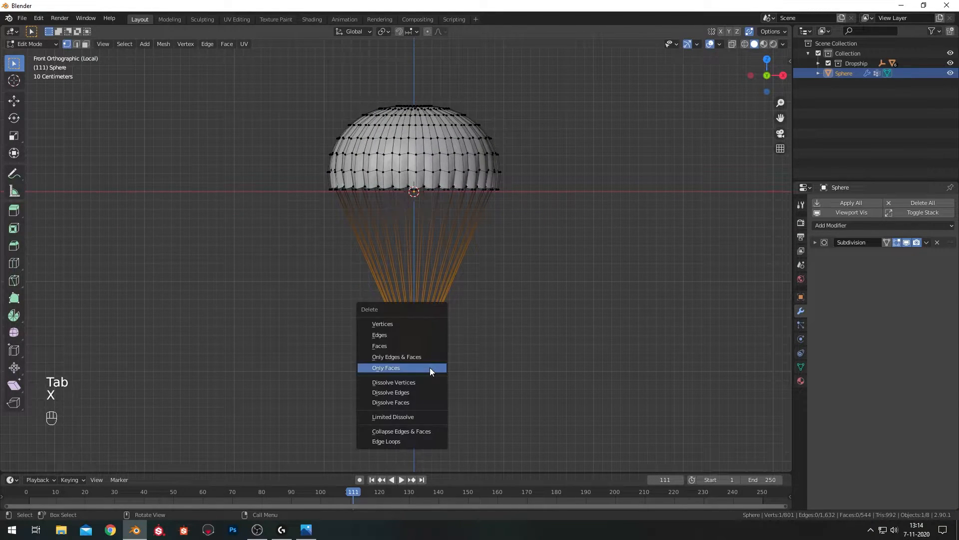
pyautogui.click(410, 322)
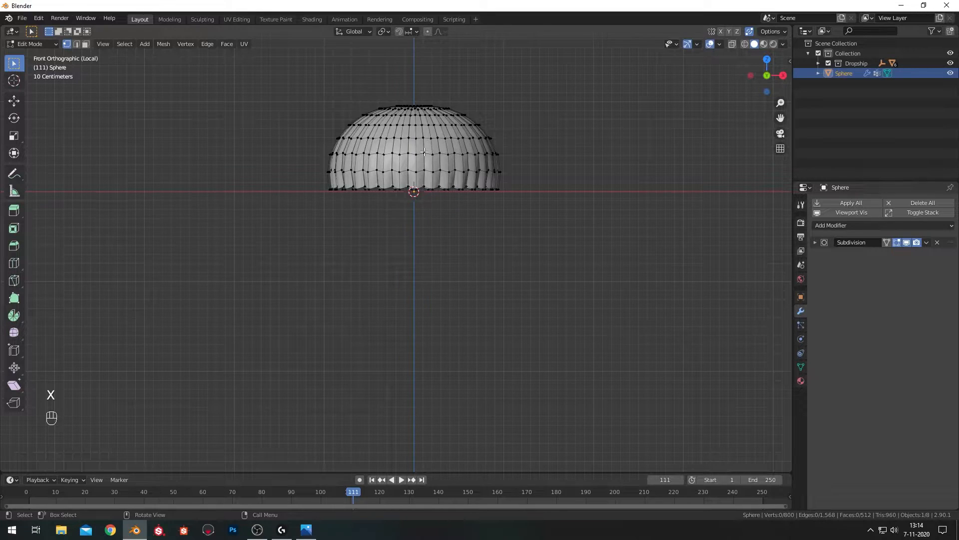
# Circle-select the inner seam vertices along the canopy's lower rim, working from the front centre towards one side
pyautogui.scroll(5, 413, 317)
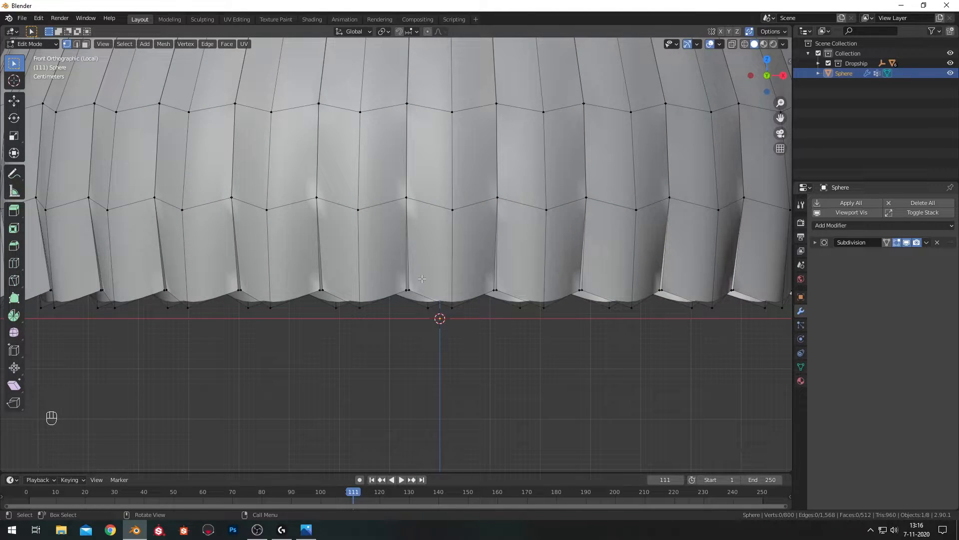
pyautogui.press('c')
pyautogui.click(408, 291)
pyautogui.click(497, 290)
pyautogui.click(579, 290)
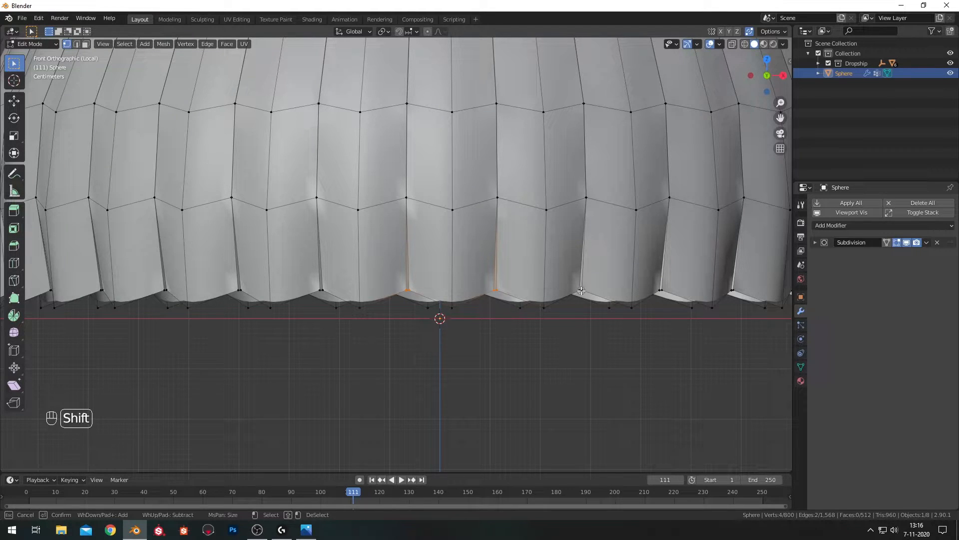
pyautogui.rightClick(663, 289)
pyautogui.keyDown('shift'); pyautogui.moveTo(670, 352); pyautogui.dragTo(522, 371, button='middle'); pyautogui.keyUp('shift')
pyautogui.press('c')
pyautogui.click(585, 311)
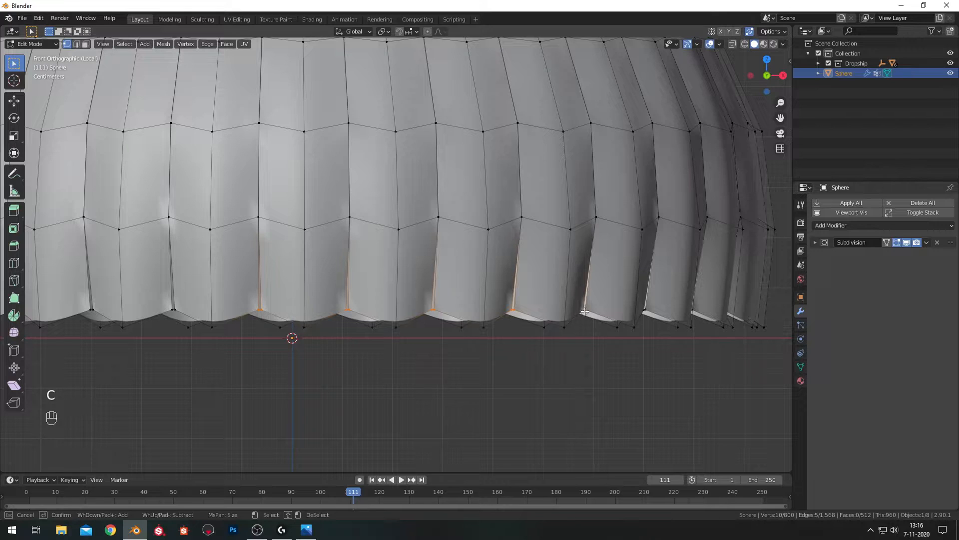
pyautogui.click(648, 310)
pyautogui.rightClick(670, 345)
# From below the canopy, circle-select the remaining inner seam vertices all around the scalloped rim
pyautogui.press('KP_1')
pyautogui.press('KP_7')
pyautogui.press('KP_9')
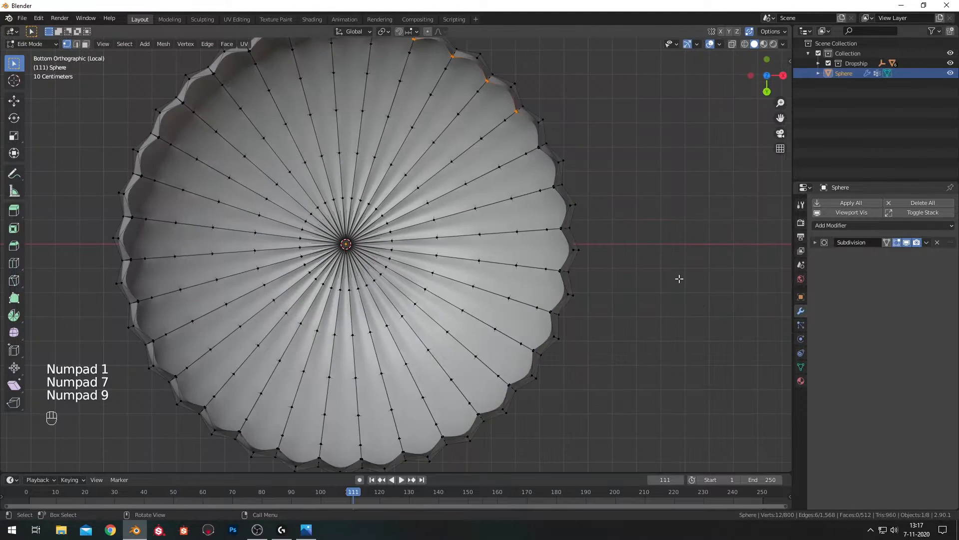
pyautogui.scroll(-2, 681, 273)
pyautogui.keyDown('shift'); pyautogui.moveTo(681, 273); pyautogui.dragTo(722, 427, button='middle'); pyautogui.keyUp('shift')
pyautogui.scroll(2, 722, 427)
pyautogui.press('c')
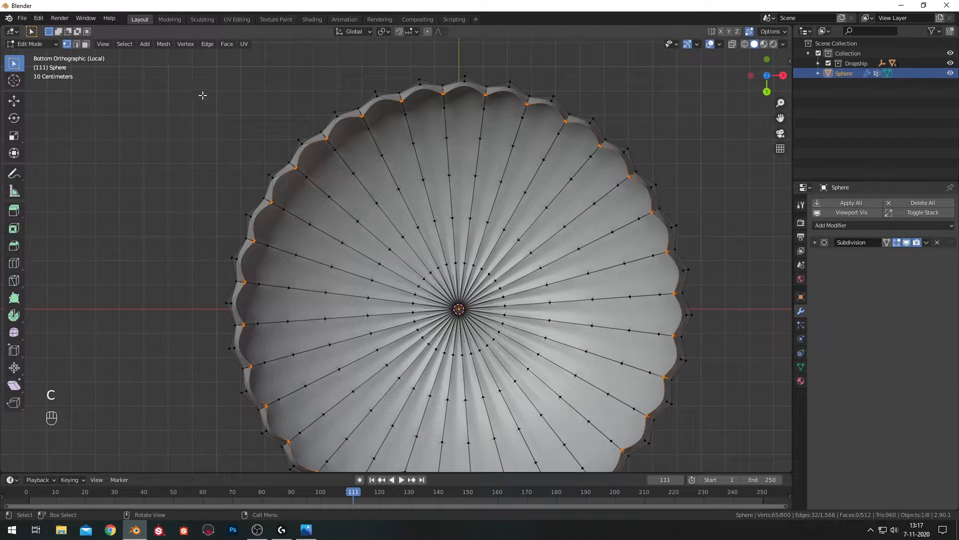
# Merge the selected rim vertices by distance, using a merge distance of 0.01 m
pyautogui.click(164, 45)
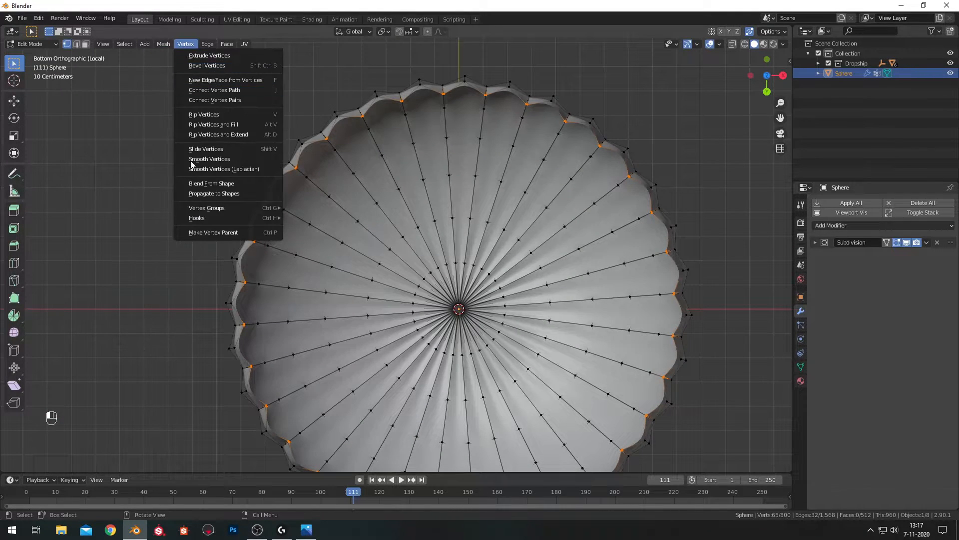
pyautogui.click(166, 44)
pyautogui.click(165, 44)
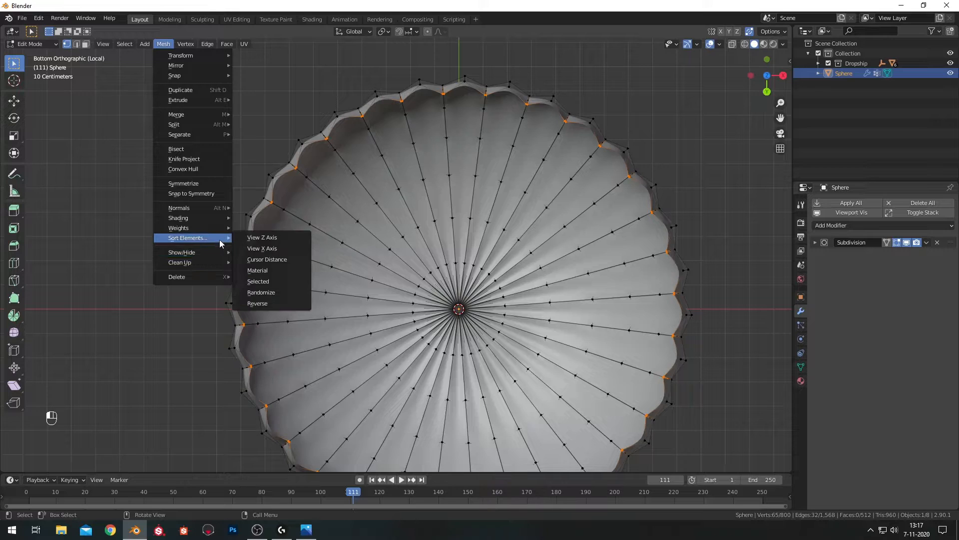
pyautogui.moveTo(196, 261)
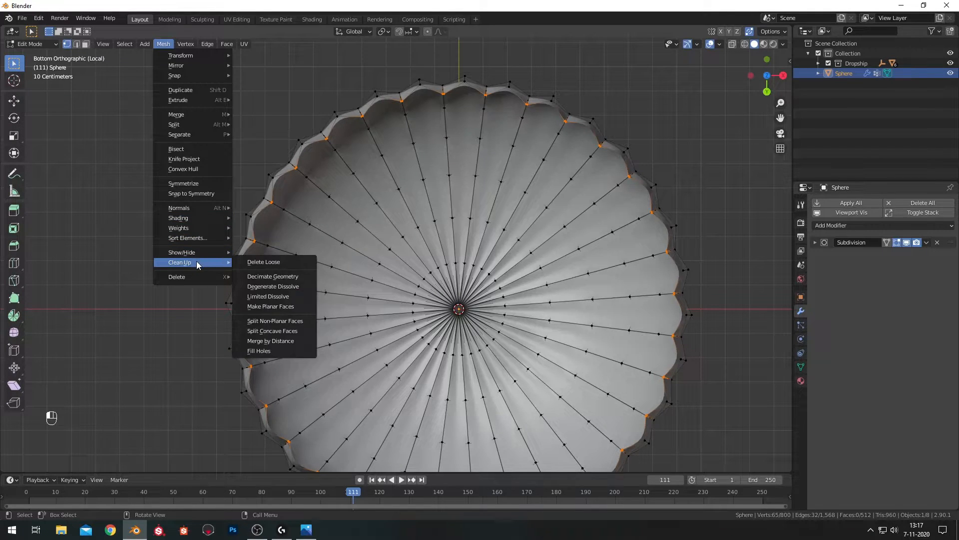
pyautogui.click(270, 341)
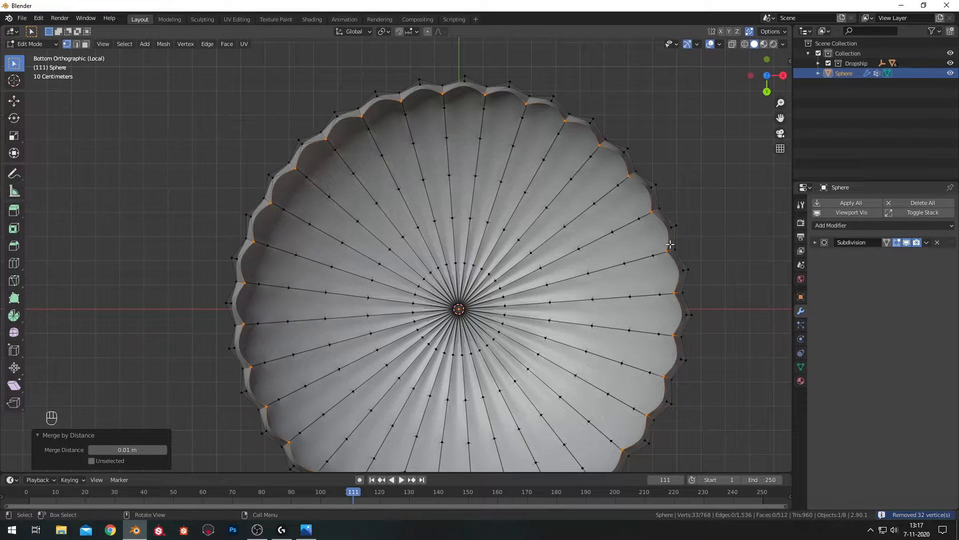
# Examine the merged rim vertices from below and from the front, and check the canopy in Object Mode
pyautogui.scroll(5, 664, 177)
pyautogui.keyDown('shift'); pyautogui.moveTo(769, 152); pyautogui.dragTo(446, 228, button='middle'); pyautogui.keyUp('shift')
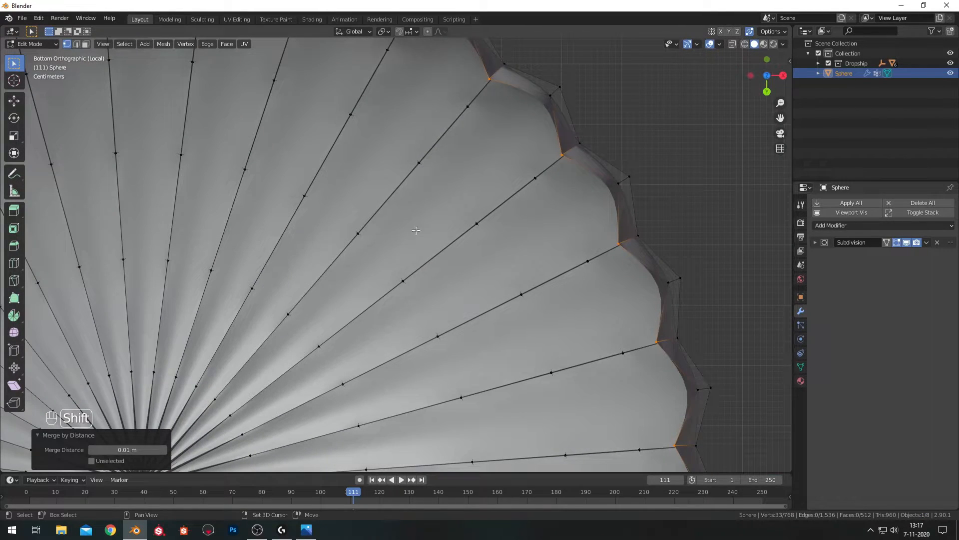
pyautogui.keyDown('shift'); pyautogui.moveTo(624, 243); pyautogui.dragTo(516, 269, button='middle'); pyautogui.keyUp('shift')
pyautogui.scroll(5, 516, 270)
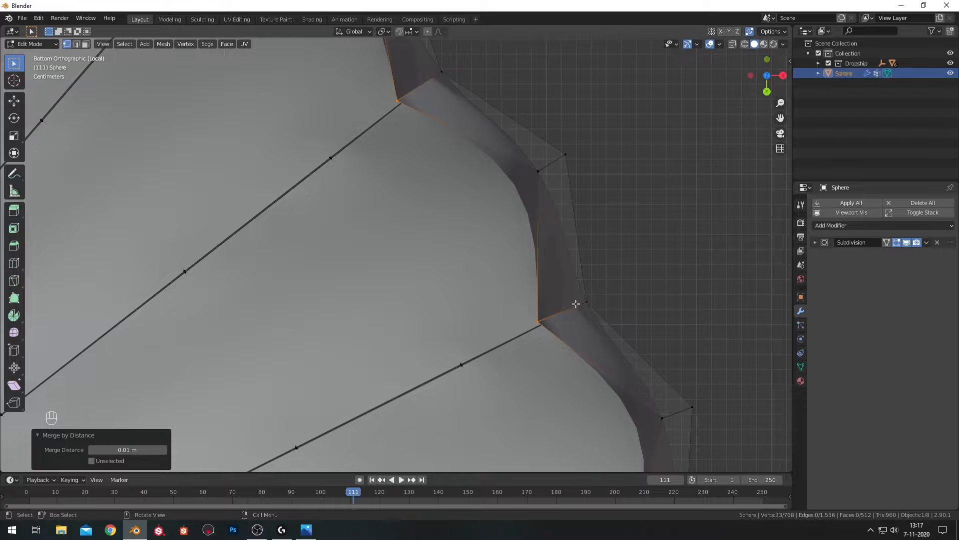
pyautogui.press('KP_7')
pyautogui.press('KP_1')
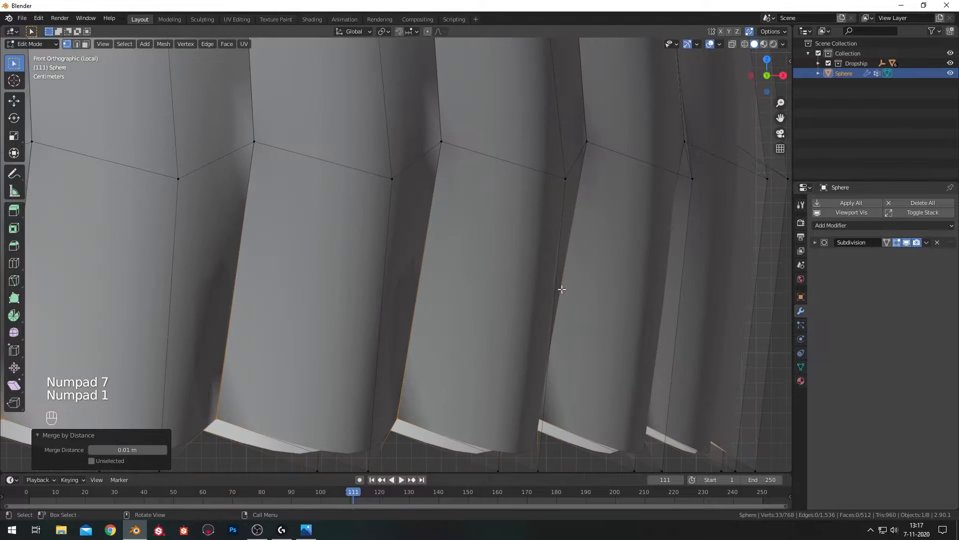
pyautogui.scroll(-6, 552, 289)
pyautogui.press('Tab')
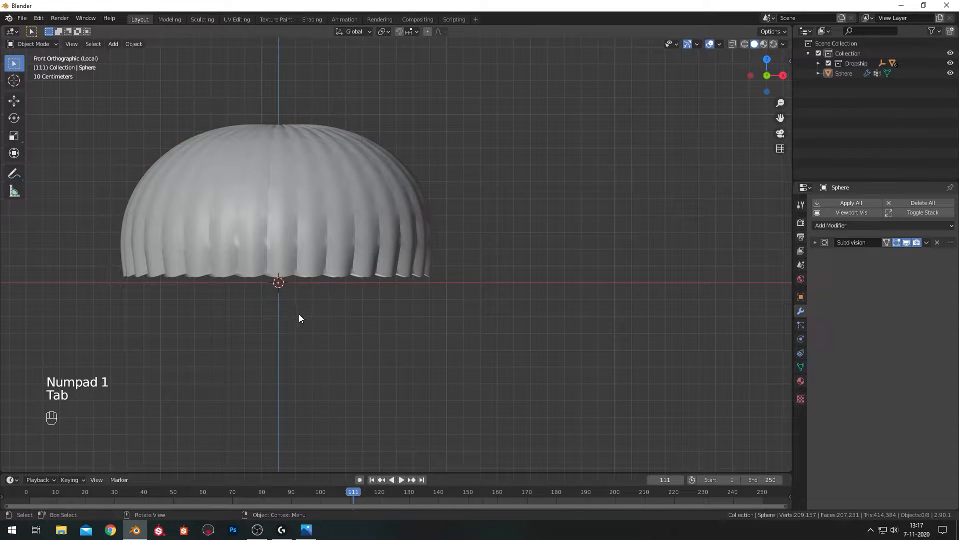
pyautogui.keyDown('shift'); pyautogui.moveTo(298, 312); pyautogui.dragTo(403, 307, button='middle'); pyautogui.keyUp('shift')
pyautogui.press('Tab')
pyautogui.scroll(3, 329, 284)
pyautogui.scroll(-3, 484, 257)
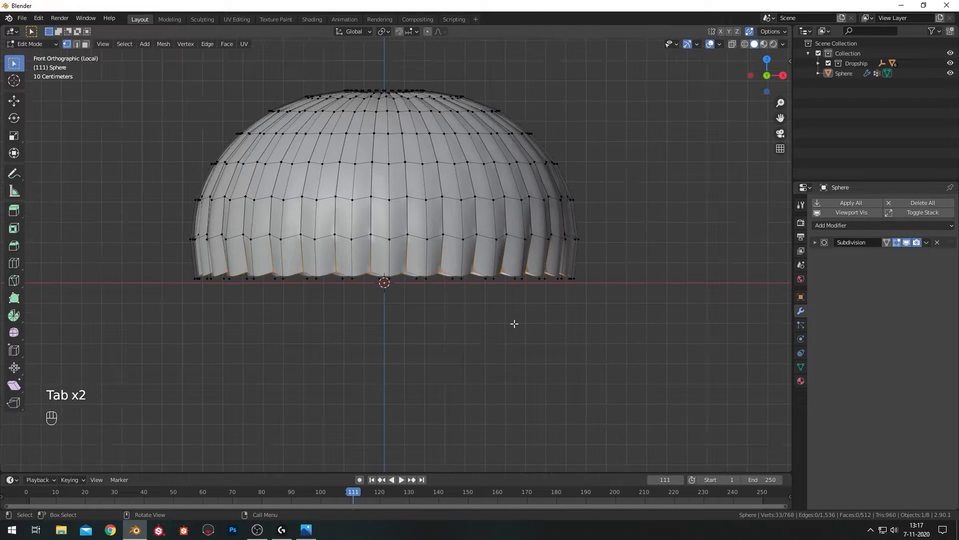
# Extrude the selected rim vertices about 1.97 m straight down along Z to form new parachute lines
pyautogui.keyDown('shift'); pyautogui.moveTo(497, 315); pyautogui.dragTo(587, 249, button='middle'); pyautogui.keyUp('shift')
pyautogui.scroll(-4, 586, 249)
pyautogui.keyDown('shift'); pyautogui.moveTo(580, 201); pyautogui.dragTo(543, 218, button='middle'); pyautogui.keyUp('shift')
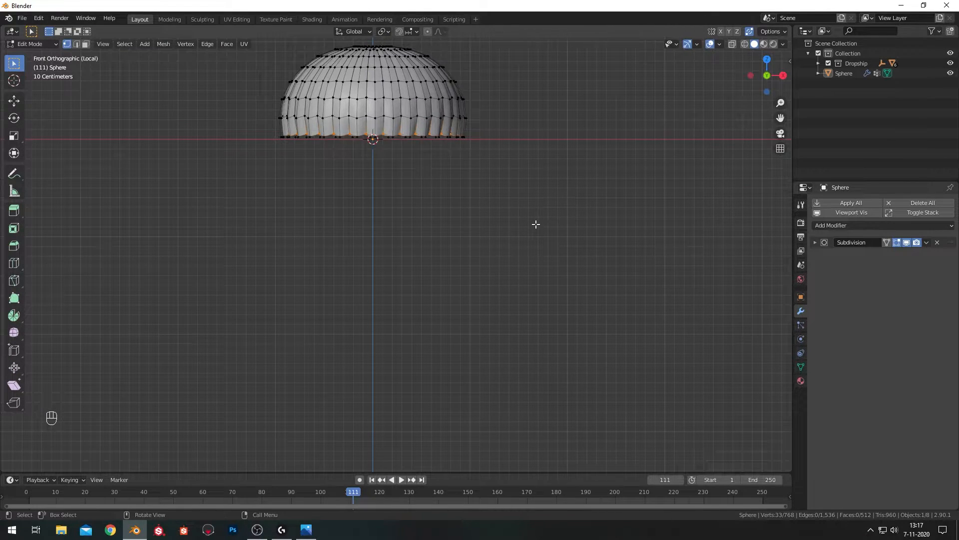
pyautogui.press('e')
pyautogui.press('z')
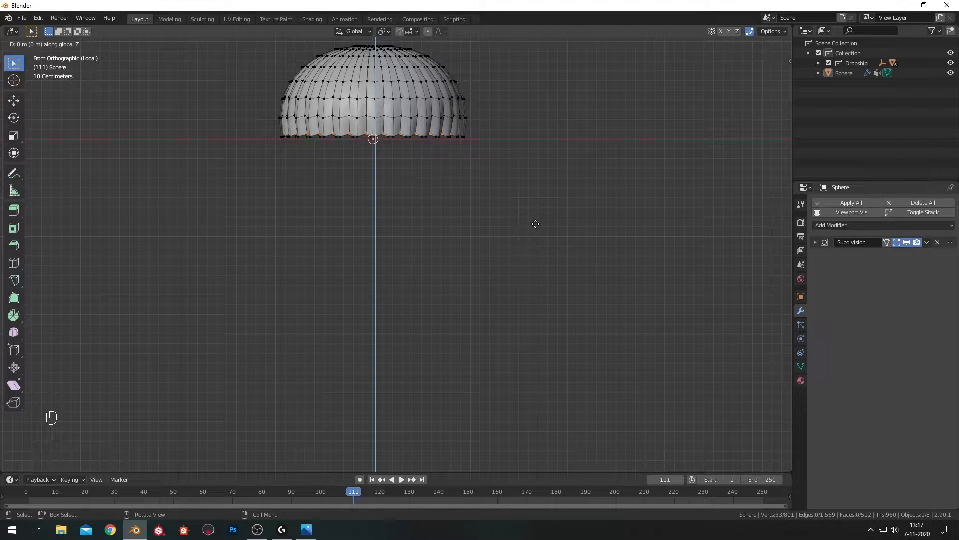
pyautogui.click(529, 394)
# Select the stray extruded vertex in the centre of the lower ring of line ends and delete it
pyautogui.moveTo(511, 367); pyautogui.dragTo(410, 237, button='middle')
pyautogui.scroll(10, 332, 317)
pyautogui.scroll(-4, 410, 237)
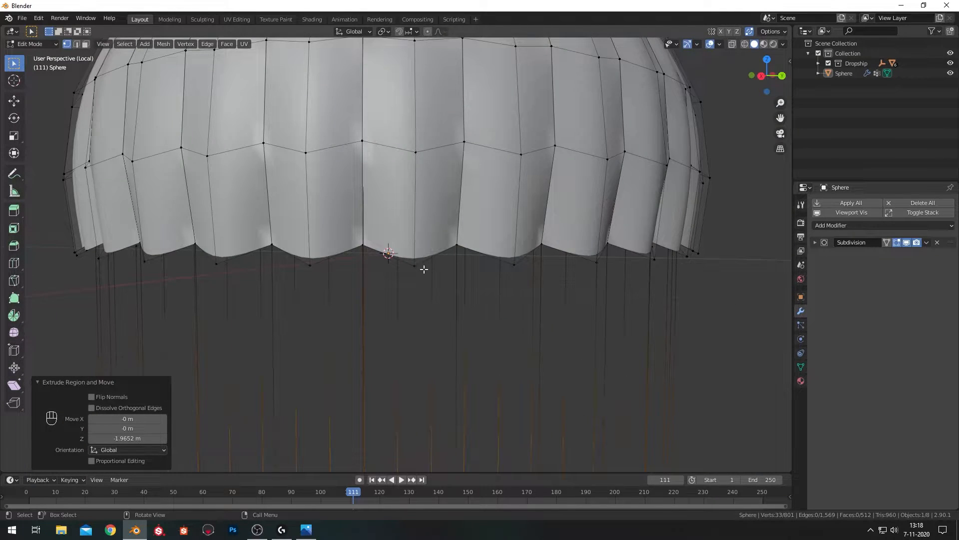
pyautogui.scroll(-3, 425, 269)
pyautogui.keyDown('shift'); pyautogui.moveTo(433, 313); pyautogui.dragTo(449, 39, button='middle'); pyautogui.keyUp('shift')
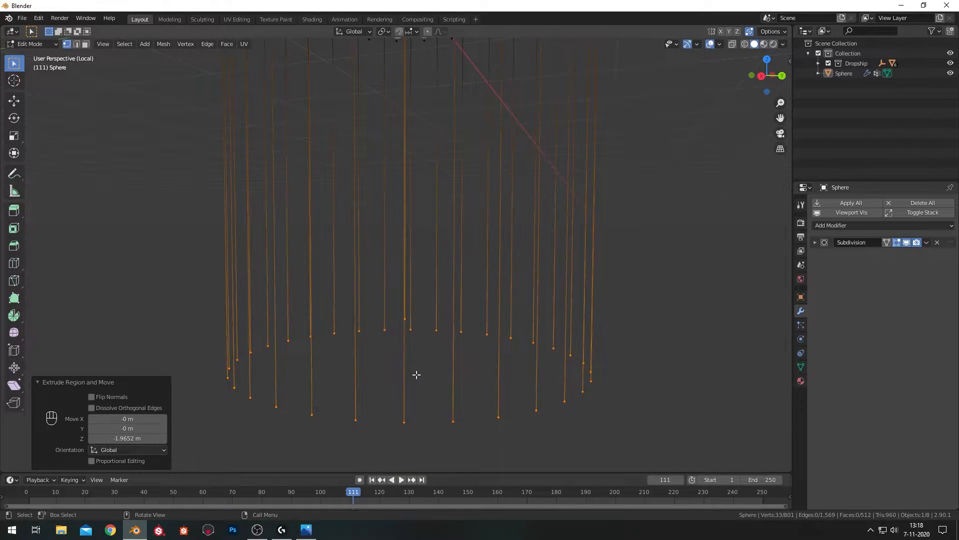
pyautogui.click(416, 373)
pyautogui.click(405, 318)
pyautogui.press('x')
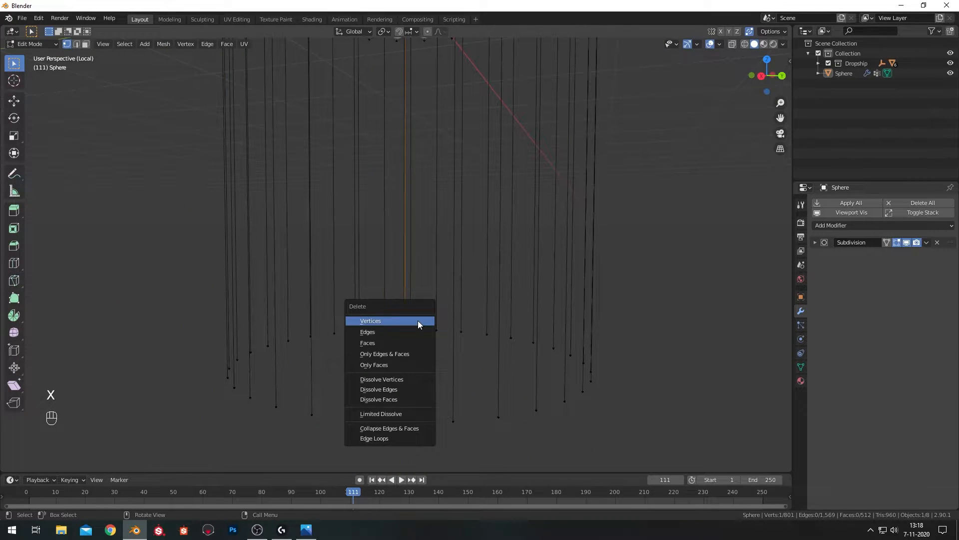
pyautogui.click(418, 320)
# Select all lower line ends in front view and scale them to 0 in X and Y so they converge to one point
pyautogui.press('KP_7')
pyautogui.press('KP_1')
pyautogui.moveTo(212, 305); pyautogui.dragTo(583, 380)
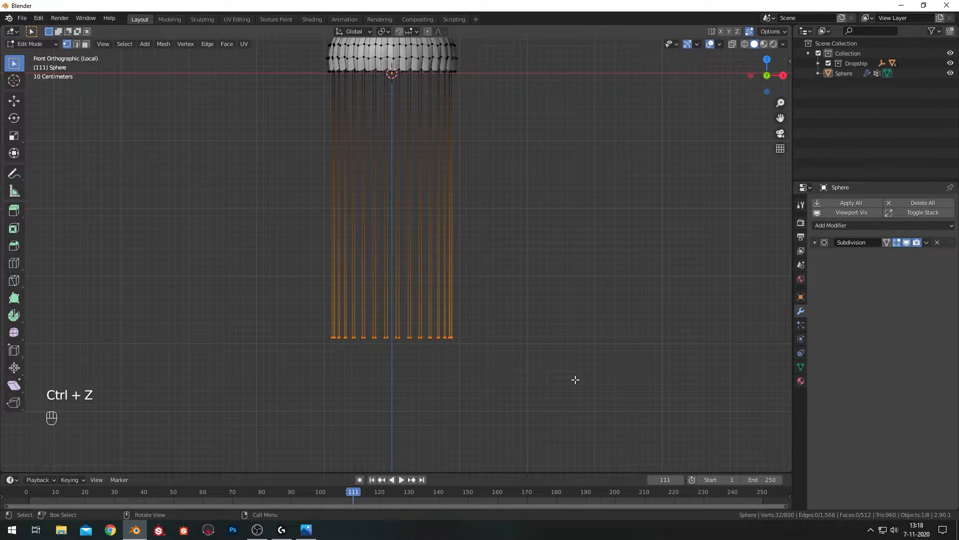
pyautogui.press('s')
pyautogui.hotkey('shift', 'z')
pyautogui.press('0')
pyautogui.press('Return')
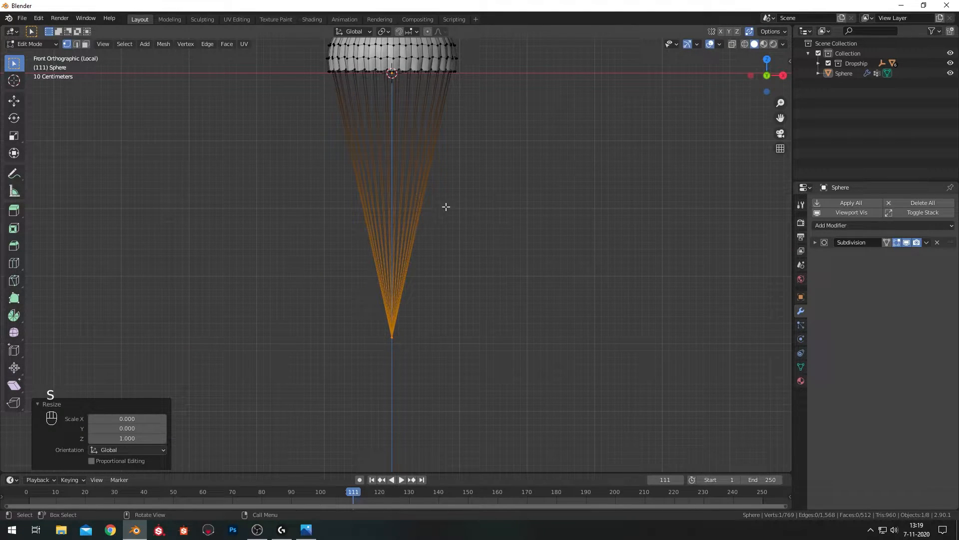
# Select all parachute line edges in edge select mode and separate the selection into its own object
pyautogui.click(267, 146)
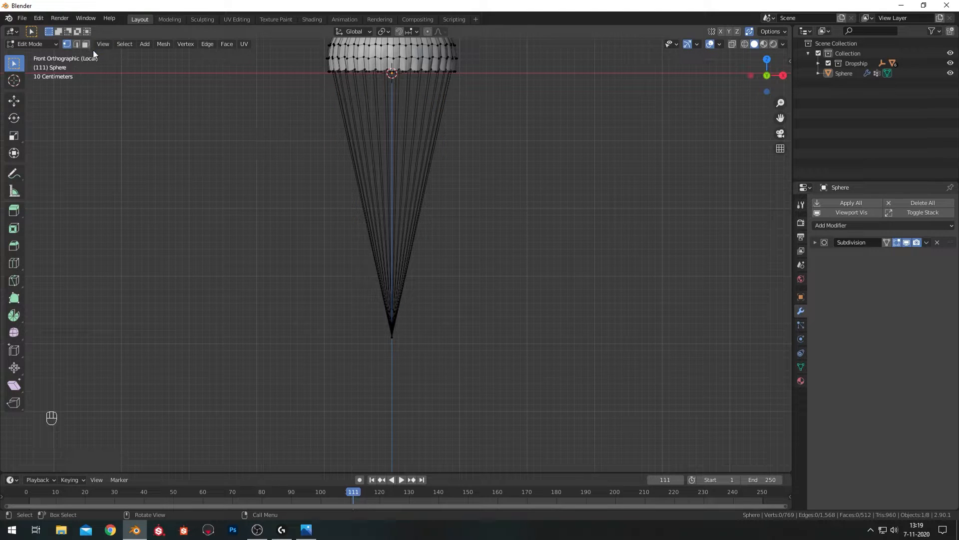
pyautogui.click(76, 44)
pyautogui.keyDown('shift'); pyautogui.moveTo(277, 126); pyautogui.dragTo(270, 167, button='middle'); pyautogui.keyUp('shift')
pyautogui.moveTo(257, 173); pyautogui.dragTo(620, 275)
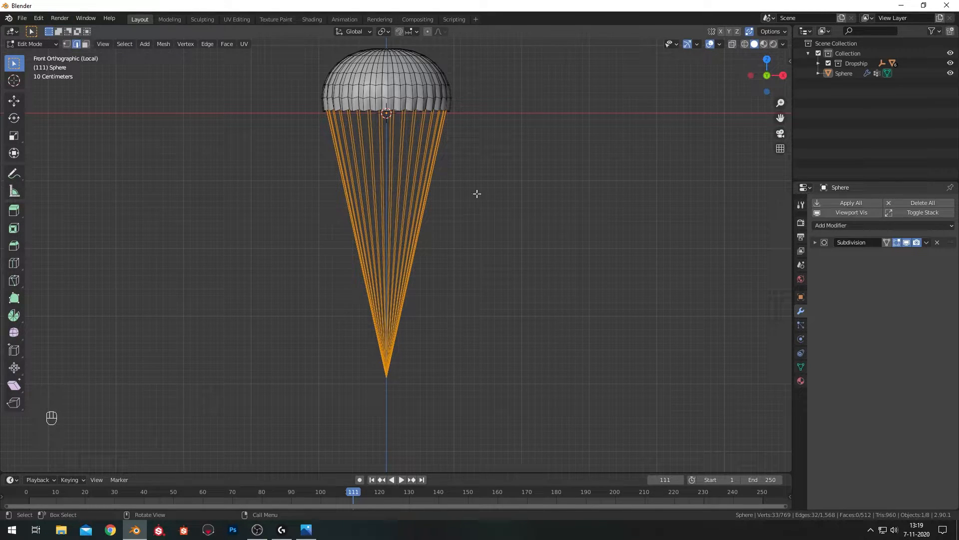
pyautogui.press('p')
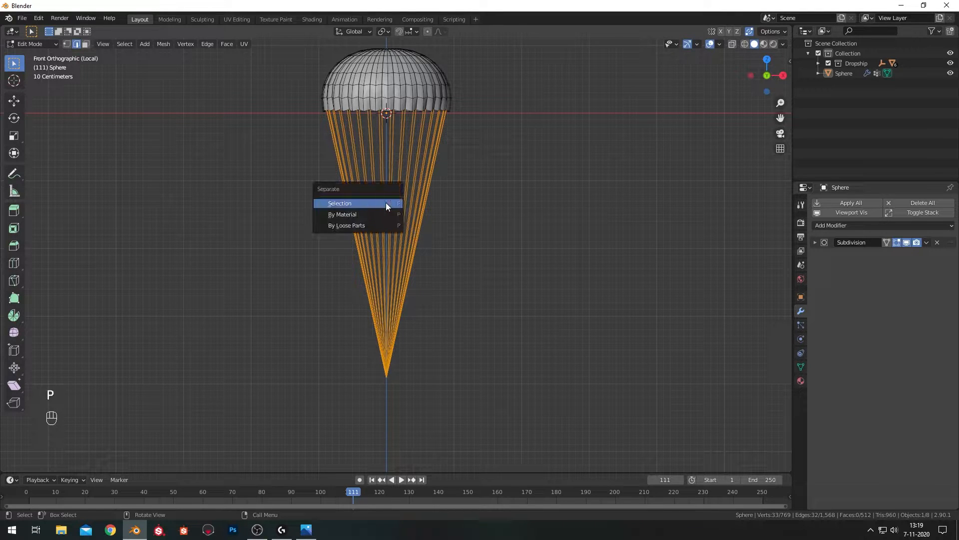
pyautogui.click(388, 202)
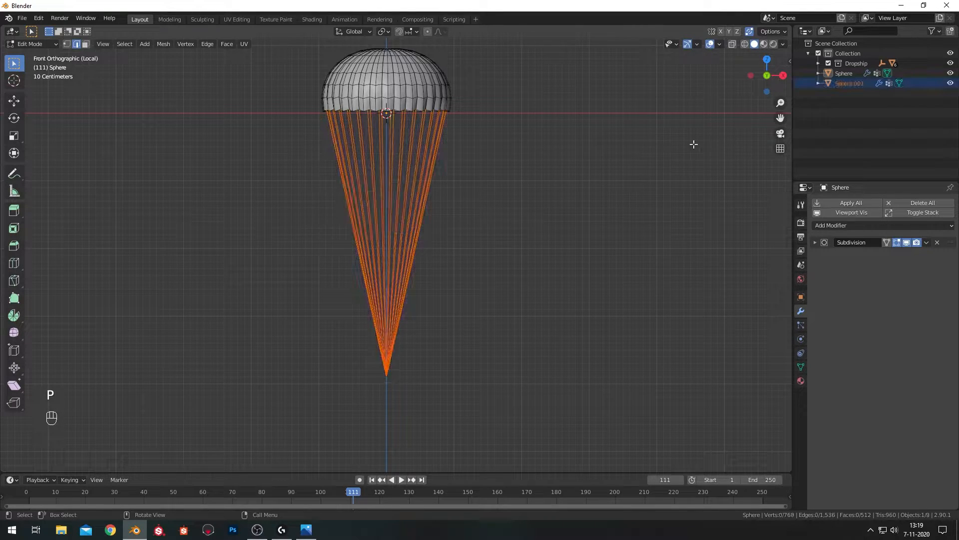
# Return to Object Mode and rename the canopy object Chute and the lines object Strings
pyautogui.press('Tab')
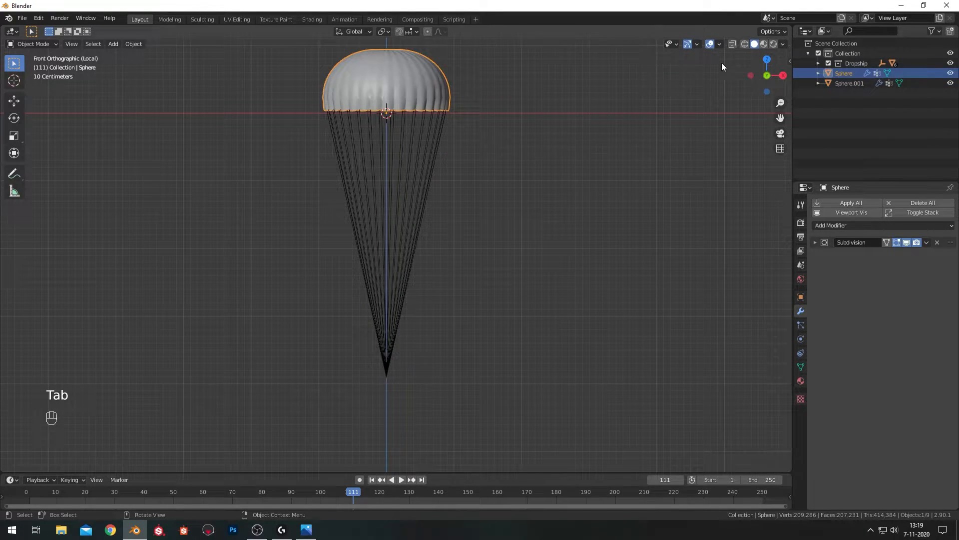
pyautogui.doubleClick(845, 73)
pyautogui.write('Chute')
pyautogui.press('Return')
pyautogui.doubleClick(846, 83)
pyautogui.write('Strings')
pyautogui.press('Return')
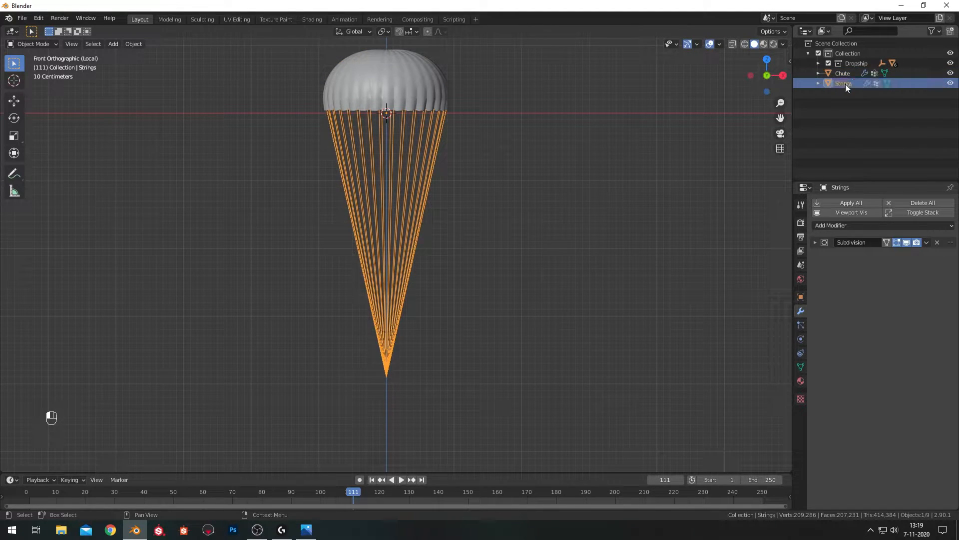
# Convert the Strings object from a mesh to a curve
pyautogui.moveTo(542, 191); pyautogui.dragTo(285, 178)
pyautogui.press('Tab')
pyautogui.press('Tab')
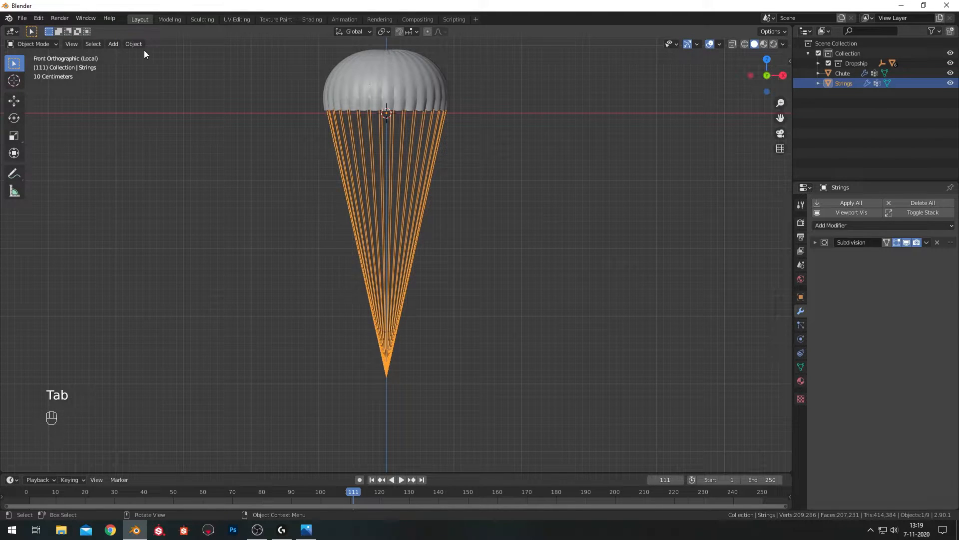
pyautogui.click(135, 44)
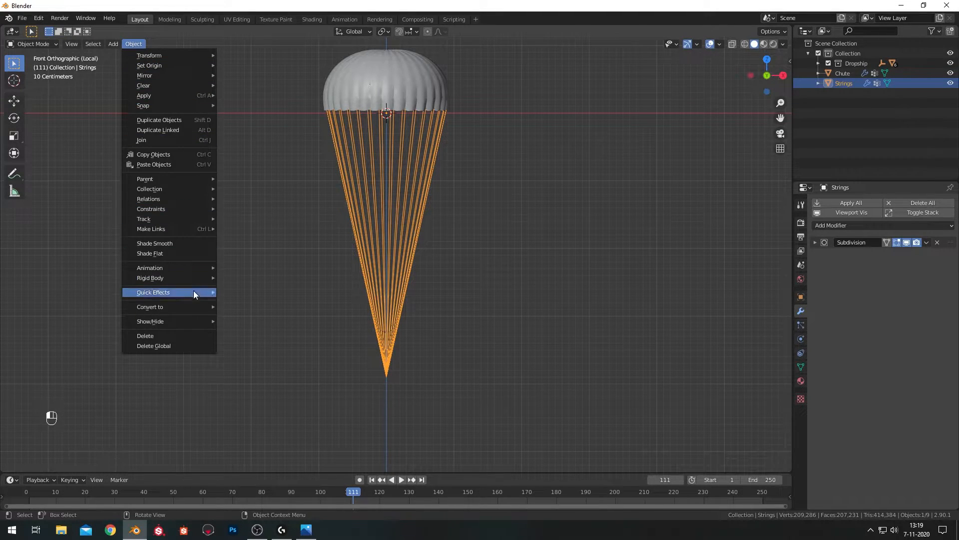
pyautogui.moveTo(187, 308)
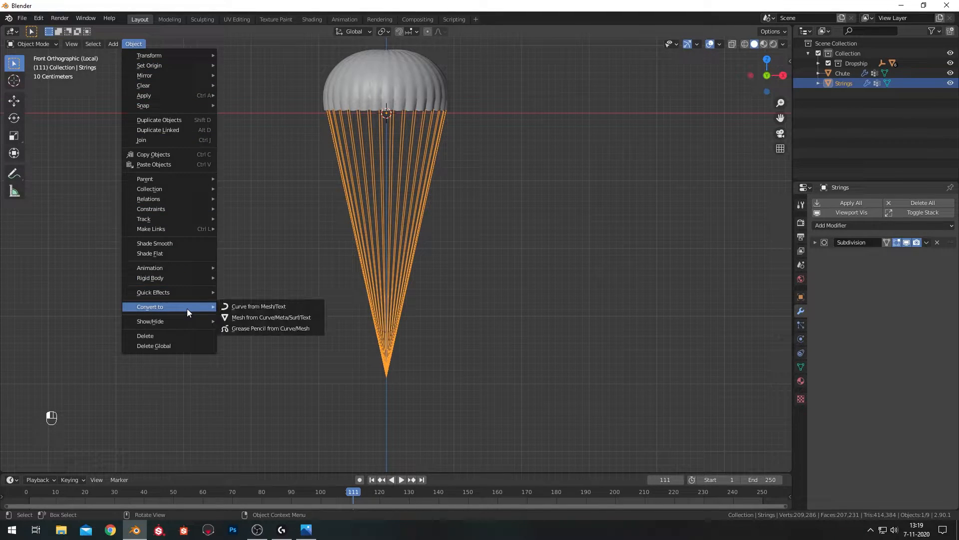
pyautogui.click(248, 307)
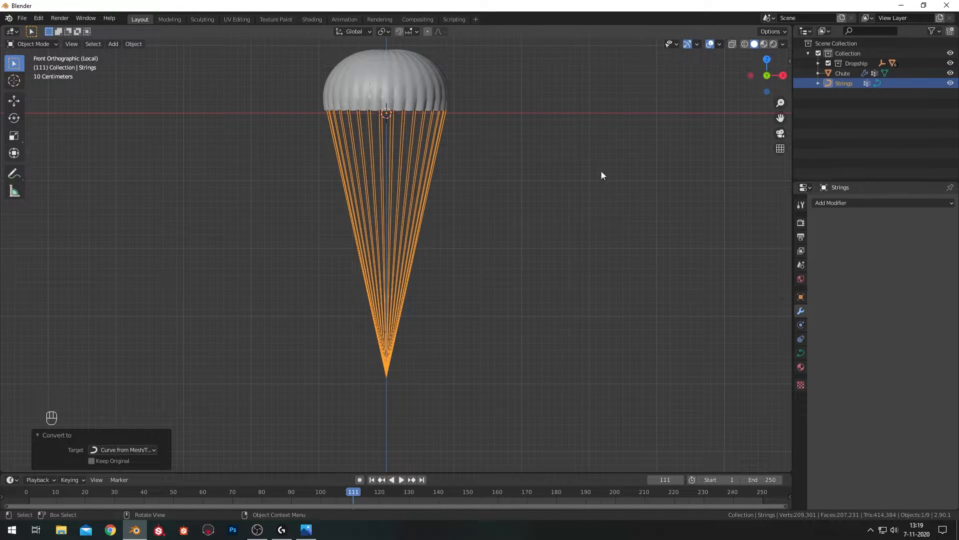
# Give the Strings curve a bevel depth of 0.002 m and deselect it
pyautogui.click(802, 353)
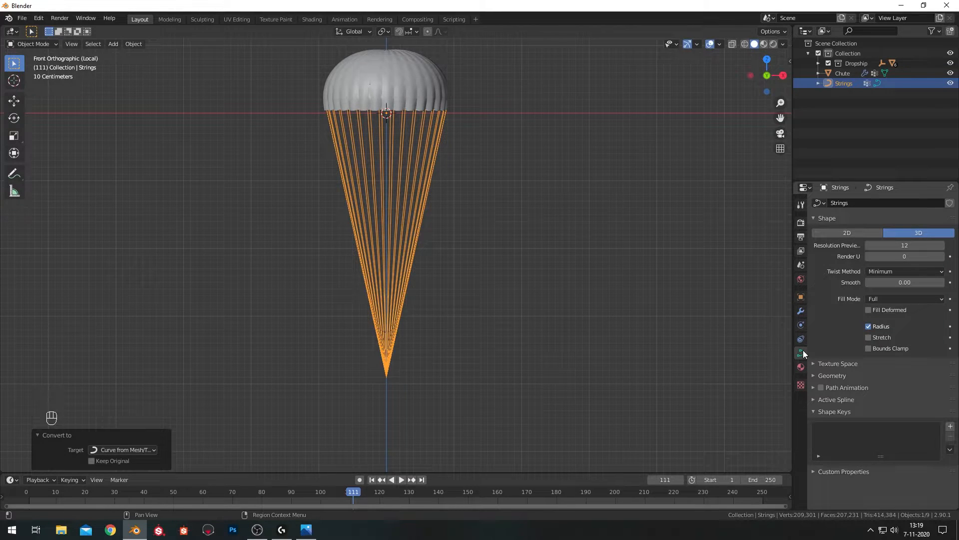
pyautogui.click(814, 376)
pyautogui.scroll(-4, 861, 340)
pyautogui.doubleClick(893, 374)
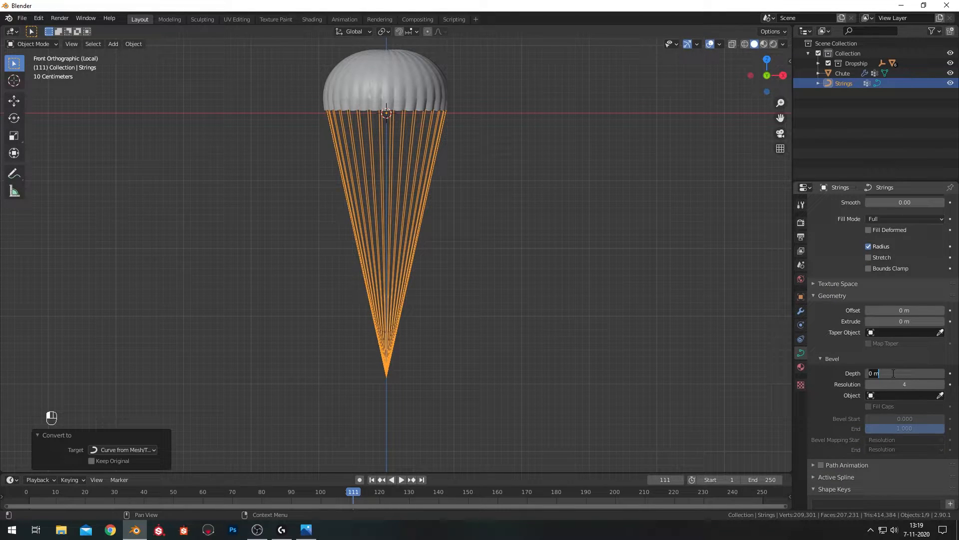
pyautogui.write('.002')
pyautogui.press('Return')
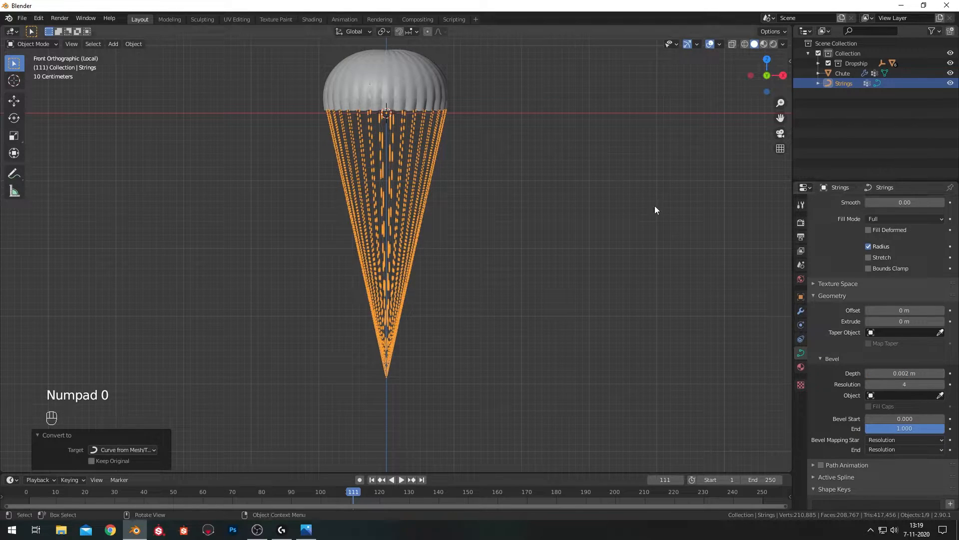
pyautogui.press('Tab')
pyautogui.press('Tab')
pyautogui.click(651, 262)
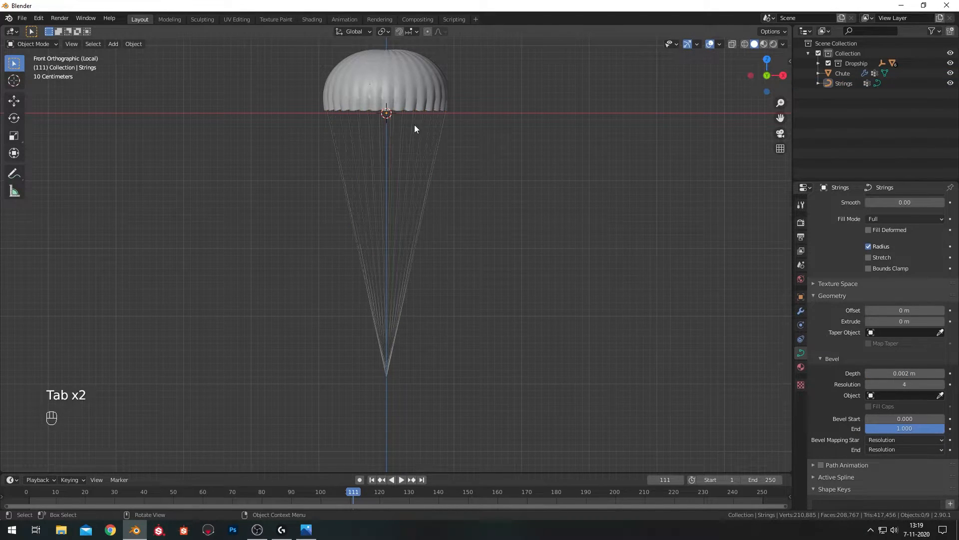
# Add a path curve at the scene origin and rotate it 90 degrees about the Y axis so it stands vertical
pyautogui.scroll(5, 425, 133)
pyautogui.scroll(3, 399, 127)
pyautogui.keyDown('shift'); pyautogui.moveTo(412, 130); pyautogui.dragTo(508, 331, button='middle'); pyautogui.keyUp('shift')
pyautogui.hotkey('shift', 'a')
pyautogui.moveTo(505, 328)
pyautogui.click(550, 369)
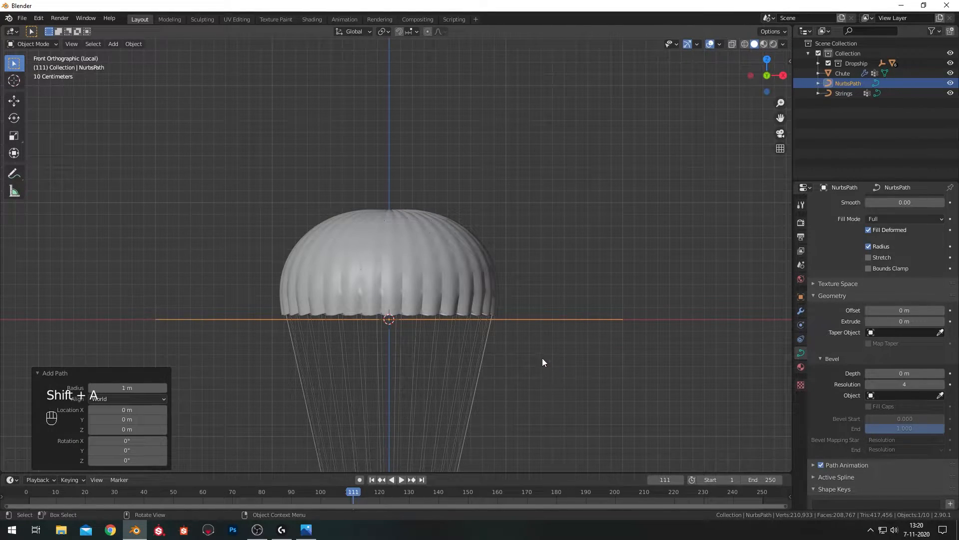
pyautogui.scroll(-6, 474, 256)
pyautogui.keyDown('shift'); pyautogui.moveTo(474, 256); pyautogui.dragTo(471, 221, button='middle'); pyautogui.keyUp('shift')
pyautogui.press('r')
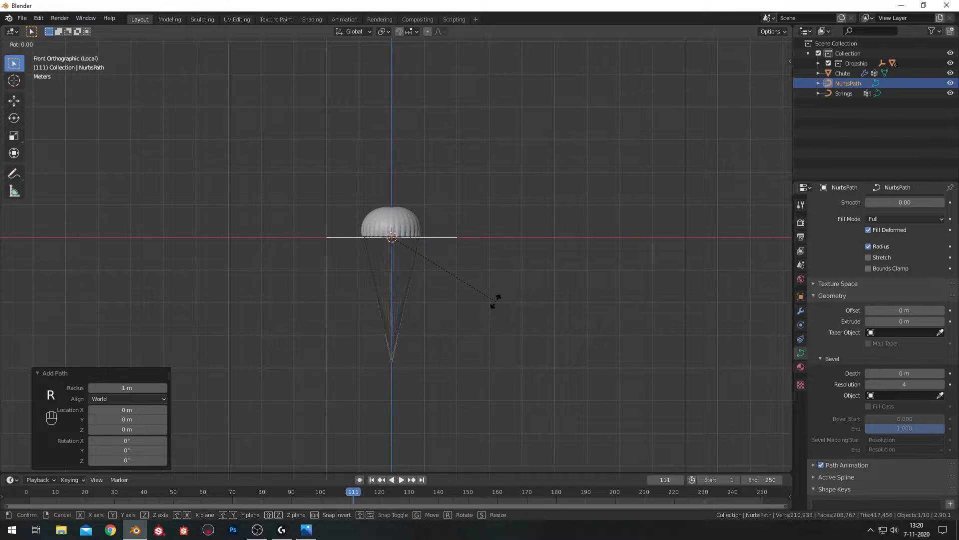
pyautogui.write('y90')
pyautogui.press('Return')
# Move the path about 6.04 m down along Z, below the strings, and scale it shorter along Z
pyautogui.press('g')
pyautogui.press('z')
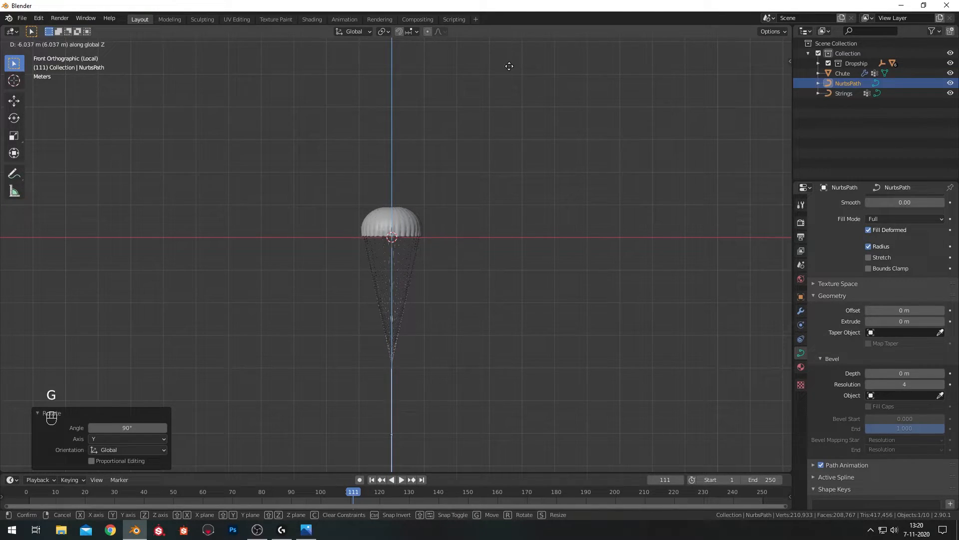
pyautogui.click(509, 66)
pyautogui.keyDown('shift'); pyautogui.moveTo(464, 327); pyautogui.dragTo(440, 141, button='middle'); pyautogui.keyUp('shift')
pyautogui.press('s')
pyautogui.press('z')
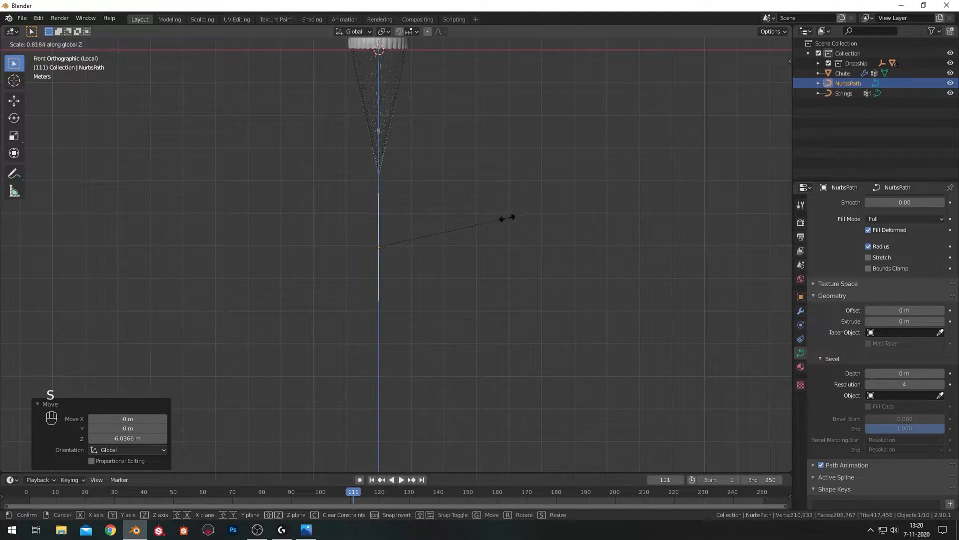
pyautogui.click(440, 233)
# Move the path up along Z by about 1.22 m, then about 0.14 m, so its upper end meets the strings' convergence point
pyautogui.keyDown('shift'); pyautogui.moveTo(439, 232); pyautogui.dragTo(445, 313, button='middle'); pyautogui.keyUp('shift')
pyautogui.scroll(2, 428, 272)
pyautogui.press('g')
pyautogui.press('z')
pyautogui.click(456, 246)
pyautogui.scroll(3, 368, 256)
pyautogui.keyDown('shift'); pyautogui.moveTo(365, 234); pyautogui.dragTo(445, 351, button='middle'); pyautogui.keyUp('shift')
pyautogui.press('g')
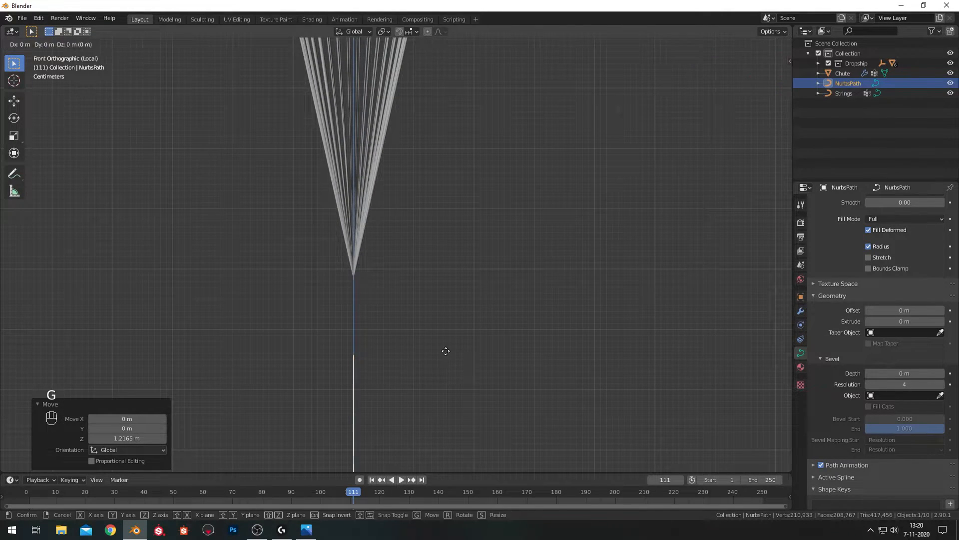
pyautogui.rightClick(446, 350)
pyautogui.press('g')
pyautogui.press('z')
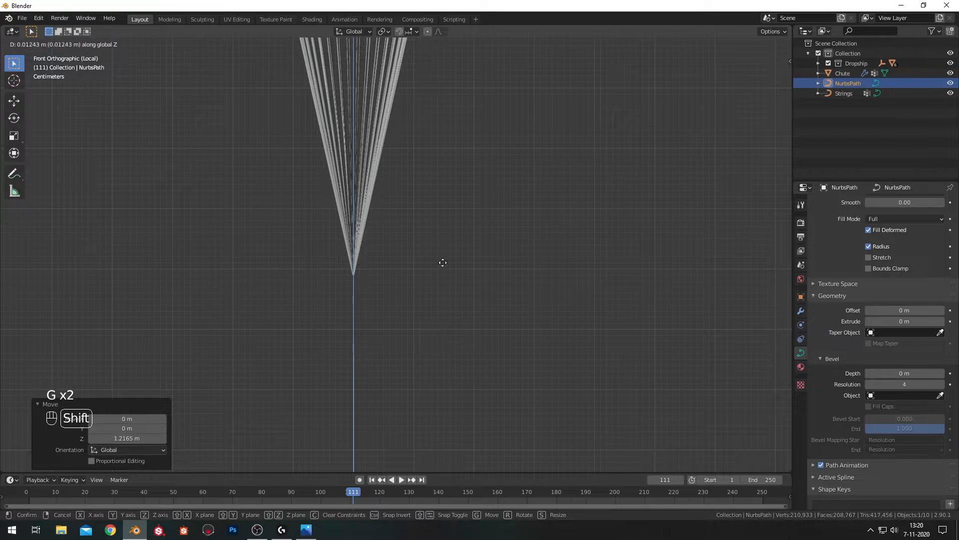
pyautogui.click(424, 386)
# Set the path's bevel depth to 0.002 m and deselect it
pyautogui.click(907, 373)
pyautogui.write('.002')
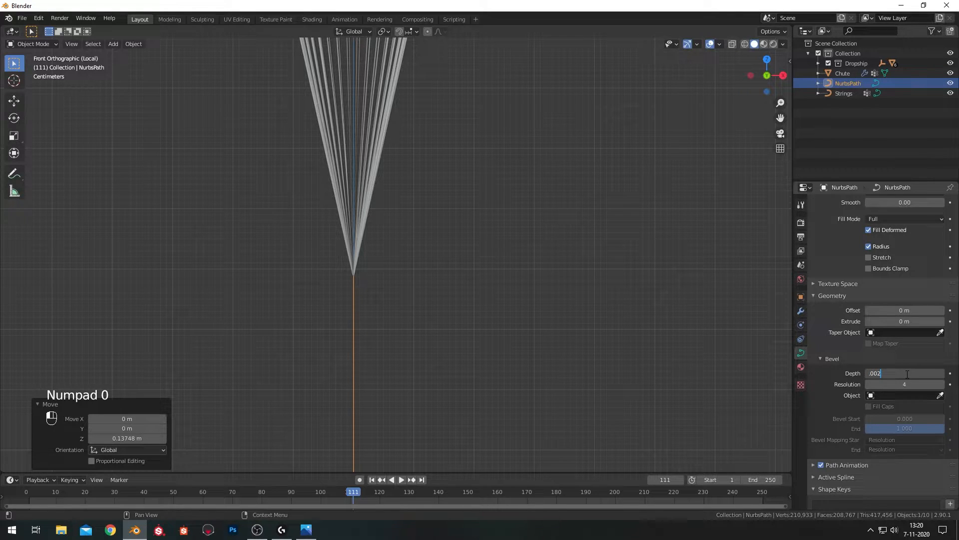
pyautogui.press('Return')
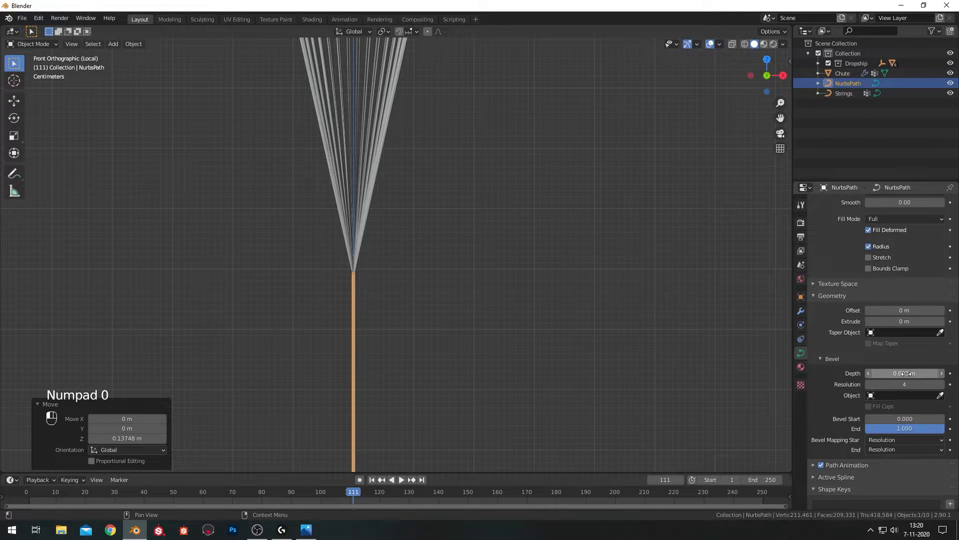
pyautogui.click(697, 381)
# Shorten the path by deleting its two lowest control points in Edit Mode, and return to Object Mode
pyautogui.scroll(-4, 343, 210)
pyautogui.scroll(-4, 343, 210)
pyautogui.click(463, 384)
pyautogui.keyDown('shift'); pyautogui.moveTo(445, 373); pyautogui.dragTo(430, 332, button='middle'); pyautogui.keyUp('shift')
pyautogui.click(376, 280)
pyautogui.click(418, 392)
pyautogui.press('Tab')
pyautogui.moveTo(395, 457); pyautogui.dragTo(344, 420)
pyautogui.moveTo(401, 452); pyautogui.dragTo(339, 347)
pyautogui.press('x')
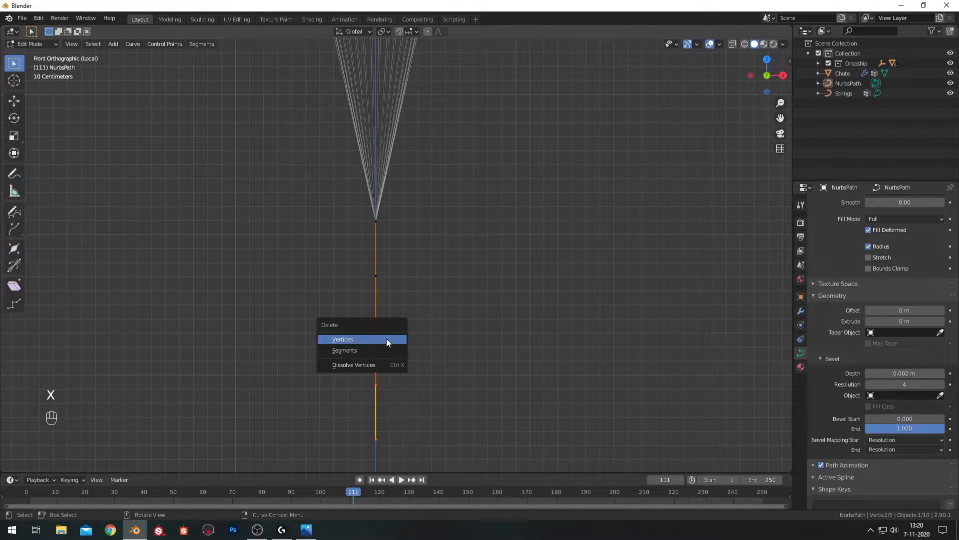
pyautogui.click(388, 339)
pyautogui.press('Tab')
# Edit the Chute in top view, circle-select the faces of the two innermost rings around the crown, and delete them
pyautogui.moveTo(377, 244); pyautogui.dragTo(433, 341, button='middle')
pyautogui.click(418, 153)
pyautogui.press('KP_7')
pyautogui.press('Tab')
pyautogui.scroll(3, 325, 195)
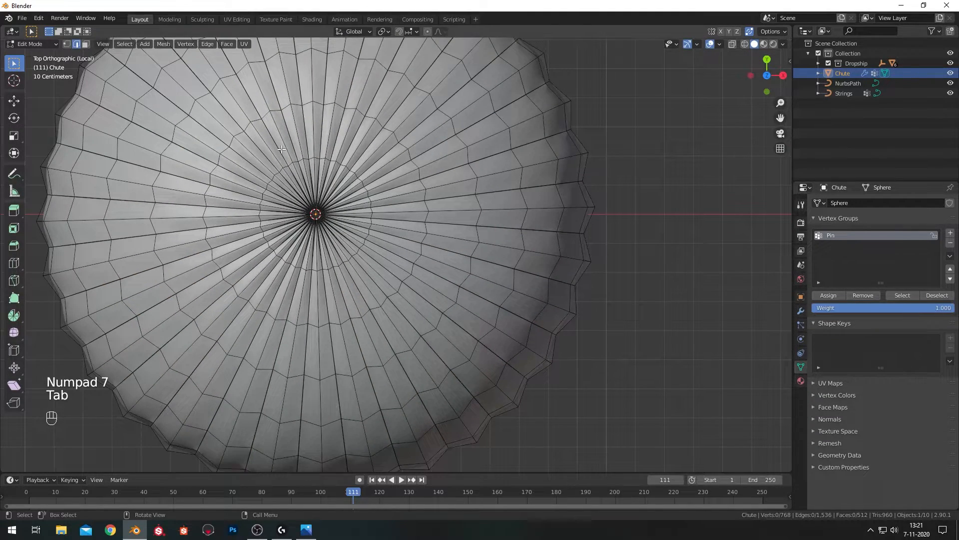
pyautogui.keyDown('shift'); pyautogui.moveTo(281, 149); pyautogui.dragTo(374, 183, button='middle'); pyautogui.keyUp('shift')
pyautogui.click(85, 43)
pyautogui.press('c')
pyautogui.moveTo(408, 165)
pyautogui.mouseDown()
pyautogui.moveTo(339, 279)
pyautogui.moveTo(464, 200)
pyautogui.moveTo(372, 280)
pyautogui.moveTo(369, 243)
pyautogui.mouseUp()
pyautogui.rightClick(408, 271)
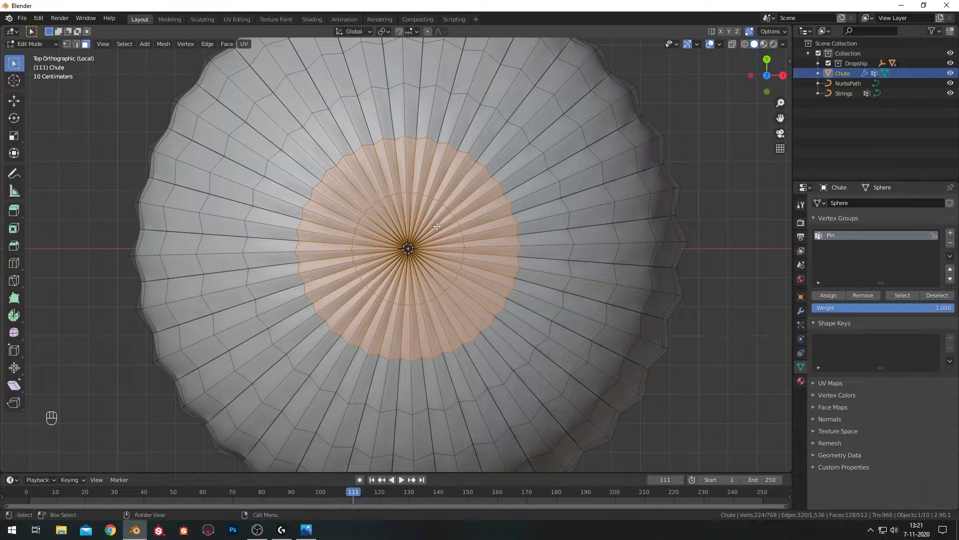
pyautogui.press('x')
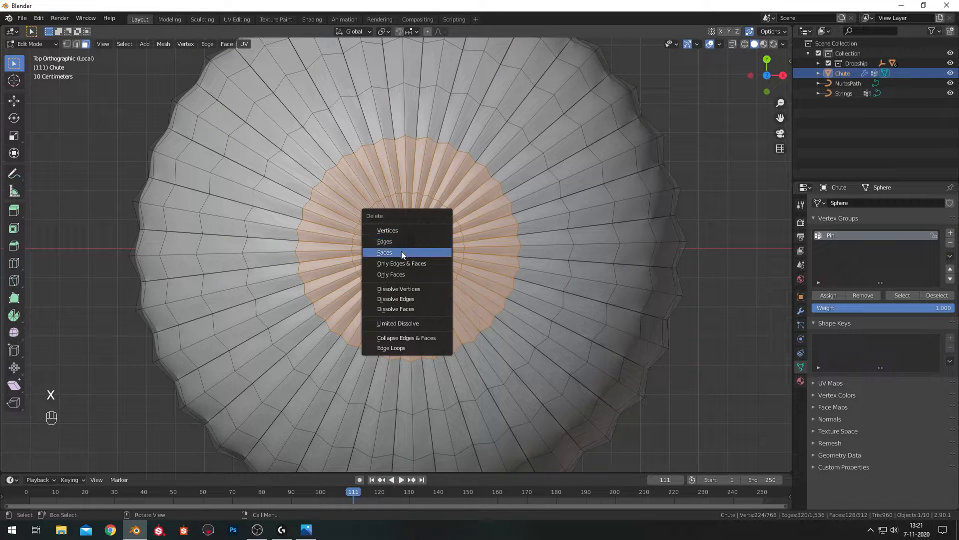
pyautogui.click(400, 252)
# Select the leftover edge loop inside the canopy's top opening in edge select mode and delete it
pyautogui.press('c')
pyautogui.rightClick(453, 217)
pyautogui.scroll(4, 405, 239)
pyautogui.click(76, 44)
pyautogui.keyDown('alt'); pyautogui.keyDown('shift'); pyautogui.click(421, 230); pyautogui.keyUp('shift'); pyautogui.keyUp('alt')
pyautogui.press('x')
pyautogui.click(487, 248)
pyautogui.scroll(-3, 498, 240)
pyautogui.scroll(-2, 680, 261)
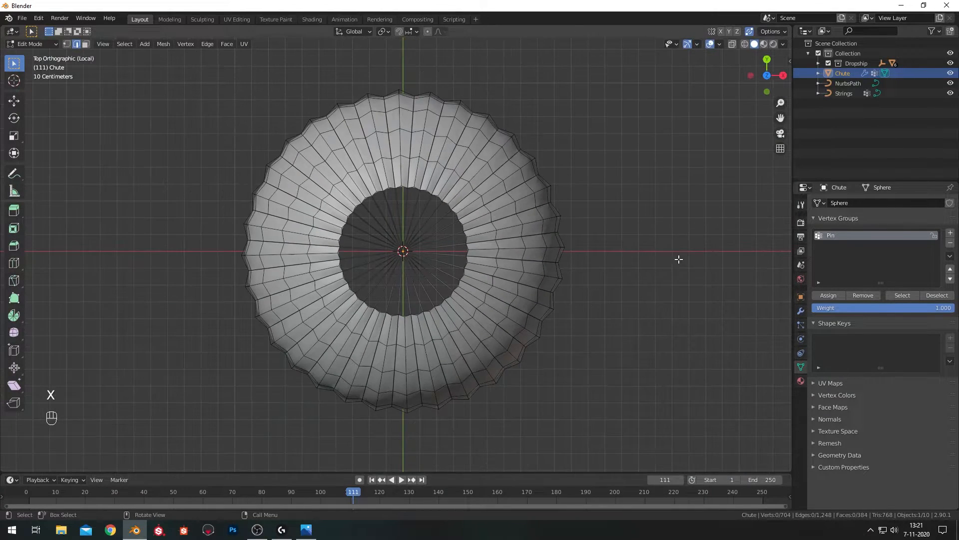
# Add a UV sphere with 64 segments, 16 rings and a 1 m radius to the Chute mesh in front view
pyautogui.moveTo(588, 238); pyautogui.dragTo(580, 259, button='middle')
pyautogui.press('KP_1')
pyautogui.keyDown('shift'); pyautogui.moveTo(594, 172); pyautogui.dragTo(554, 408, button='middle'); pyautogui.keyUp('shift')
pyautogui.hotkey('shift', 'a')
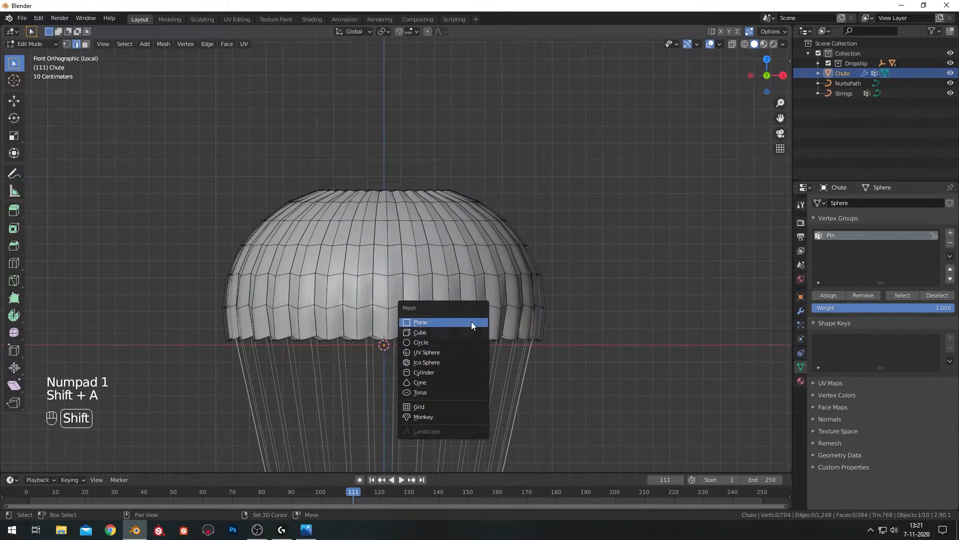
pyautogui.click(459, 348)
pyautogui.keyDown('shift'); pyautogui.moveTo(628, 342); pyautogui.dragTo(604, 238, button='middle'); pyautogui.keyUp('shift')
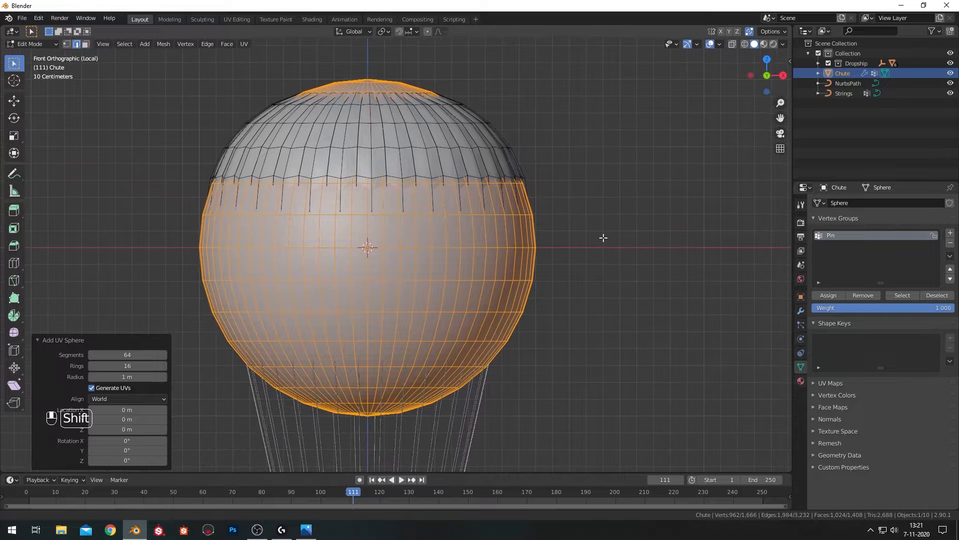
# Move the new sphere 3 m along X, clear of the canopy
pyautogui.scroll(-2, 585, 239)
pyautogui.scroll(-1, 580, 240)
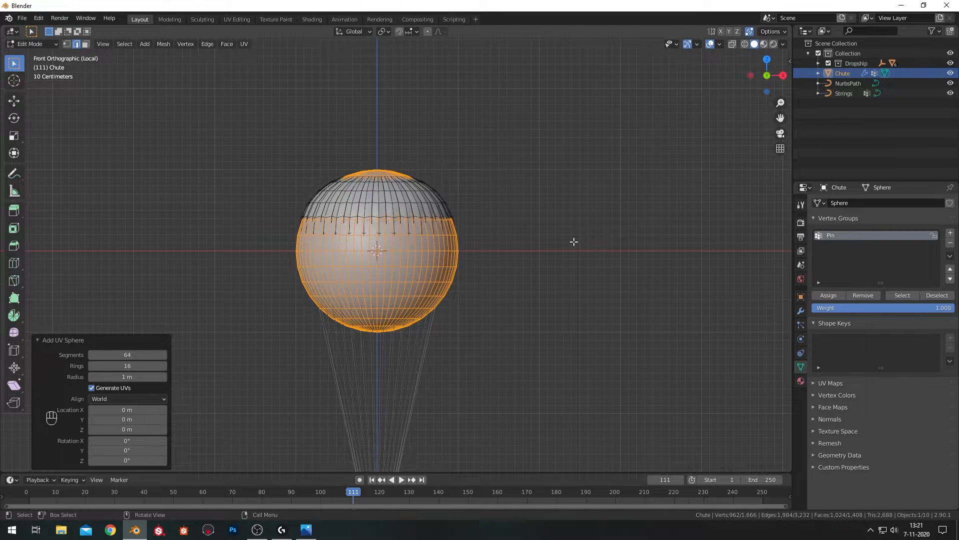
pyautogui.keyDown('shift'); pyautogui.moveTo(573, 241); pyautogui.dragTo(519, 250, button='middle'); pyautogui.keyUp('shift')
pyautogui.press('g')
pyautogui.press('x')
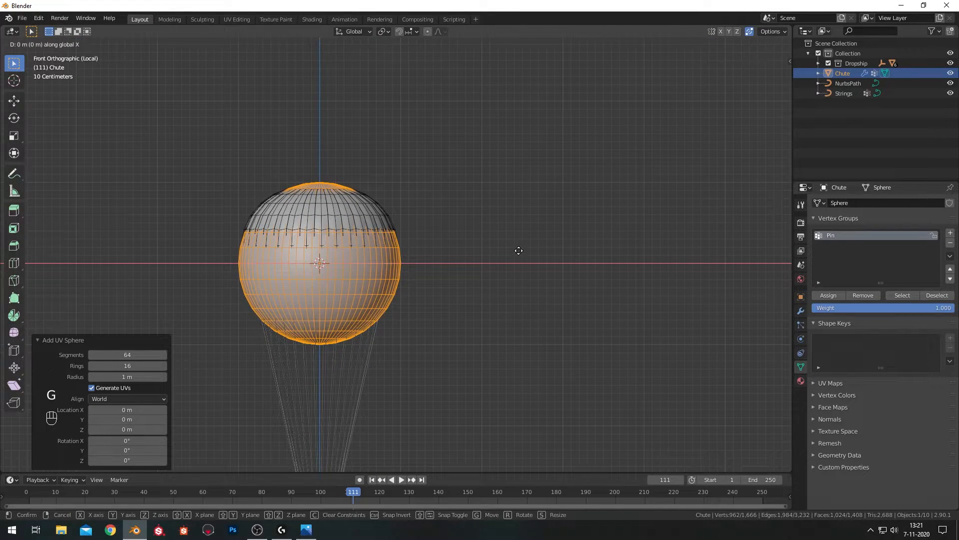
pyautogui.write('3')
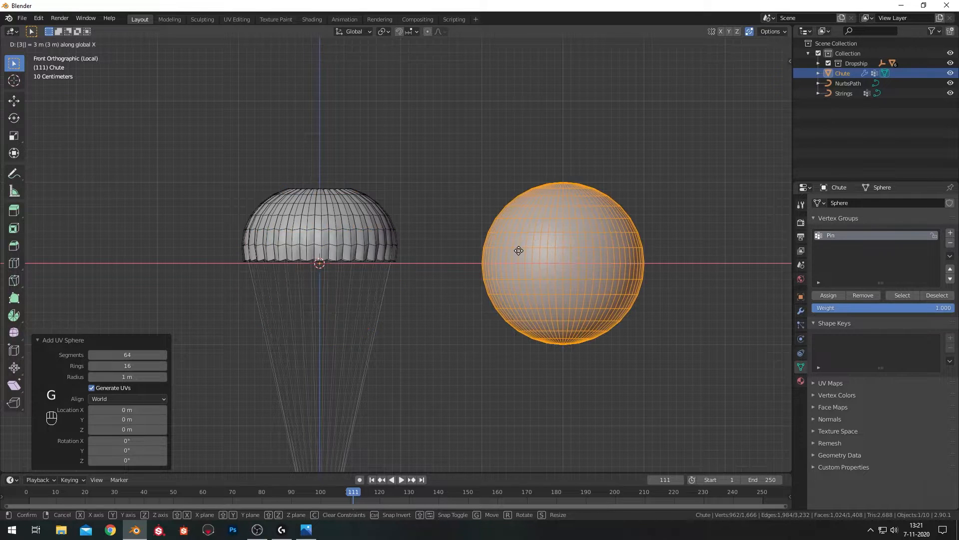
pyautogui.click(514, 251)
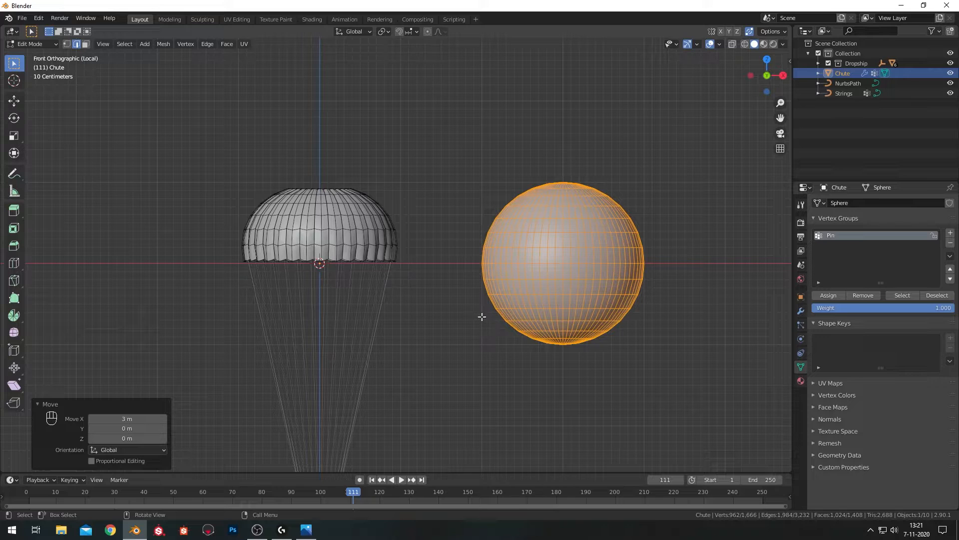
# In wireframe shading, box-select all the sphere's faces except the small top cap and delete them
pyautogui.press('z')
pyautogui.click(419, 313)
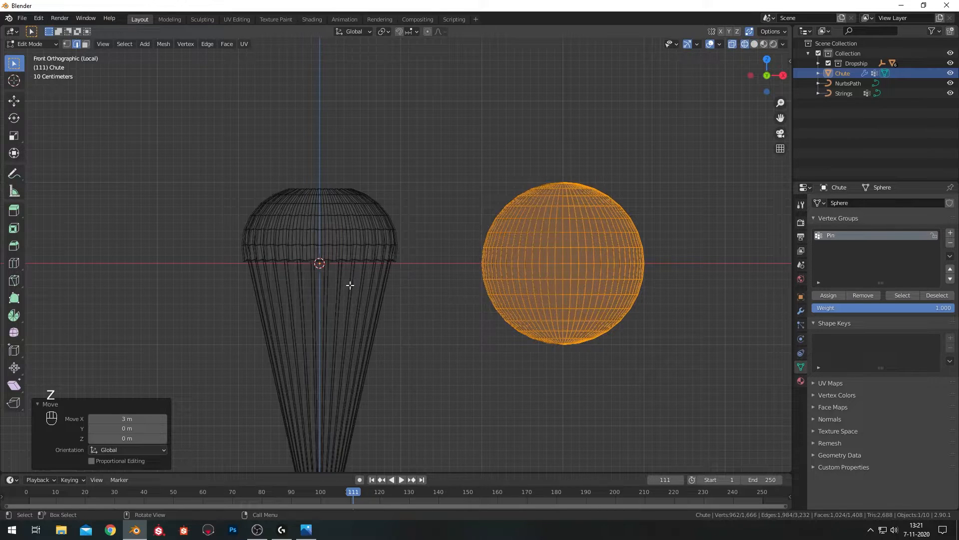
pyautogui.hotkey('alt', 'a')
pyautogui.press('b')
pyautogui.moveTo(422, 370); pyautogui.dragTo(690, 192)
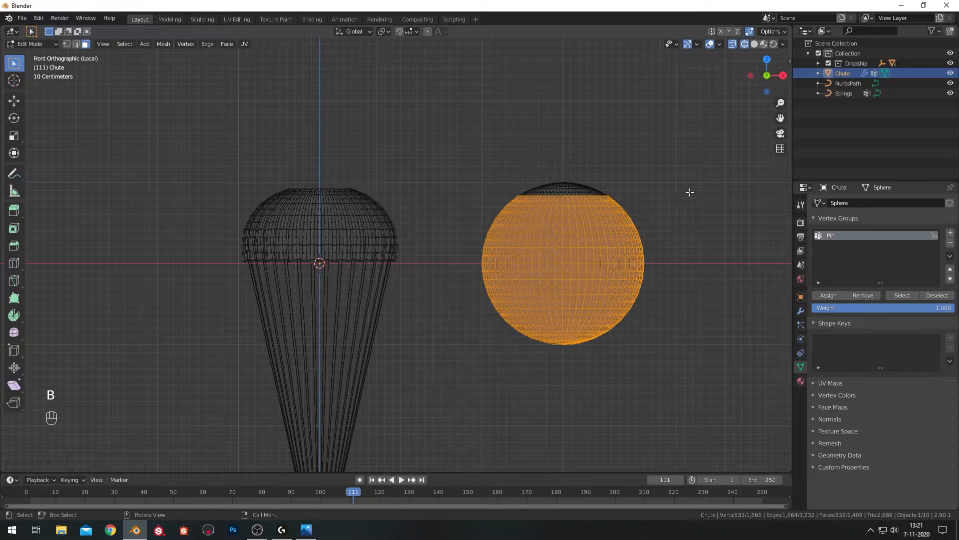
pyautogui.moveTo(698, 409); pyautogui.dragTo(467, 191)
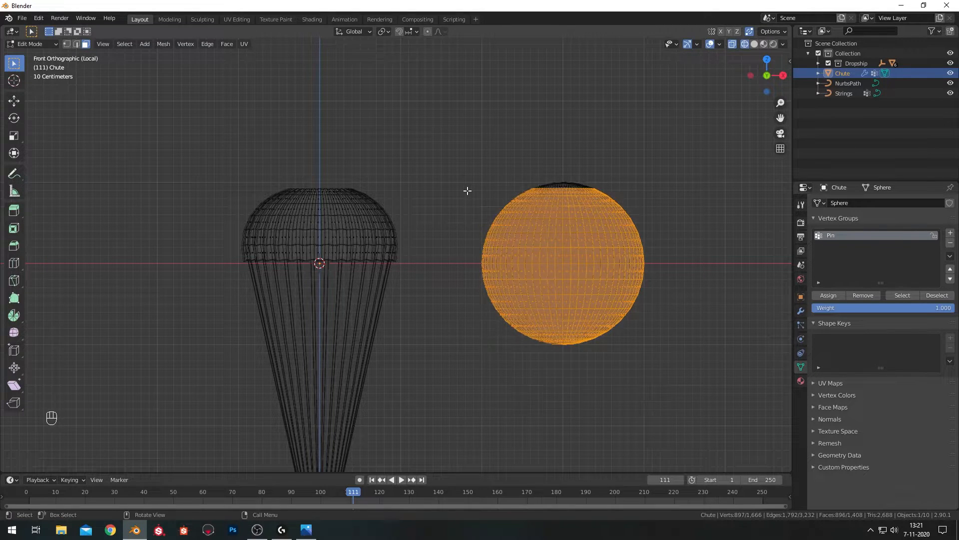
pyautogui.press('Delete')
pyautogui.press('v')
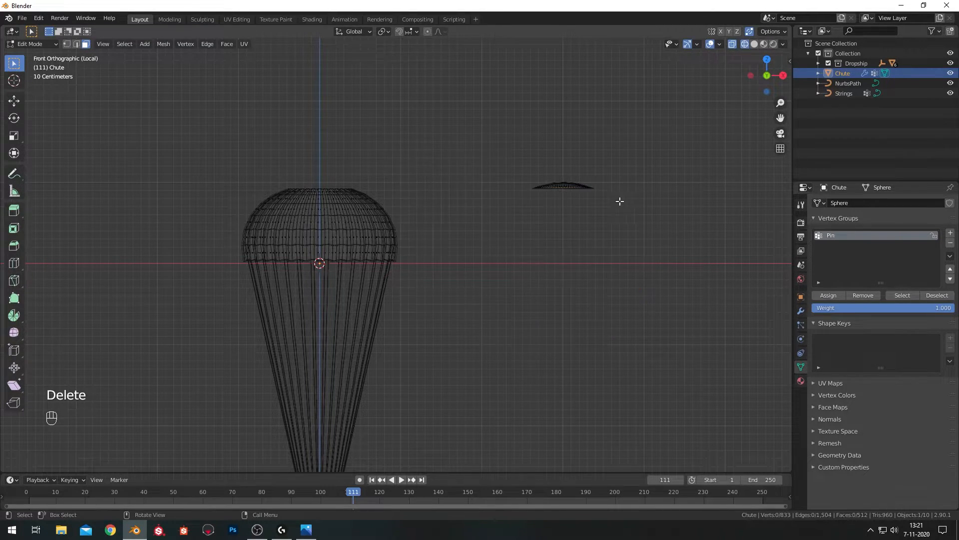
# Select the remaining cap, move it back along X to centre it over the canopy's opening, and leave Edit Mode
pyautogui.moveTo(499, 145); pyautogui.dragTo(653, 215)
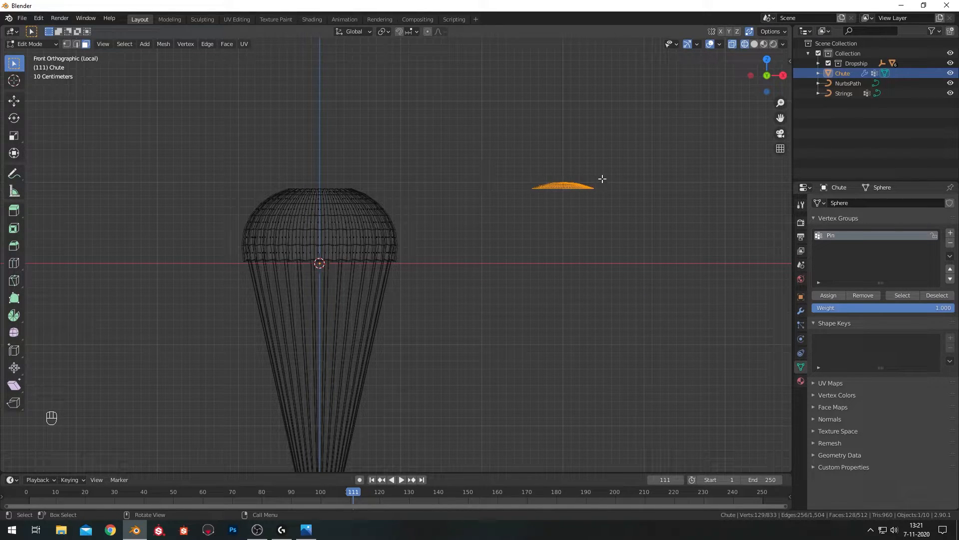
pyautogui.press('g')
pyautogui.press('x')
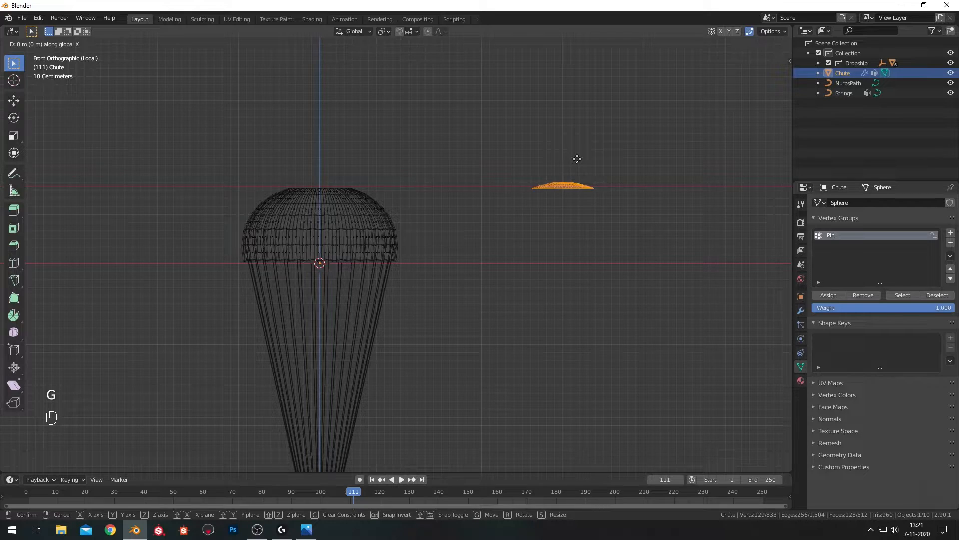
pyautogui.click(577, 159)
pyautogui.press('Tab')
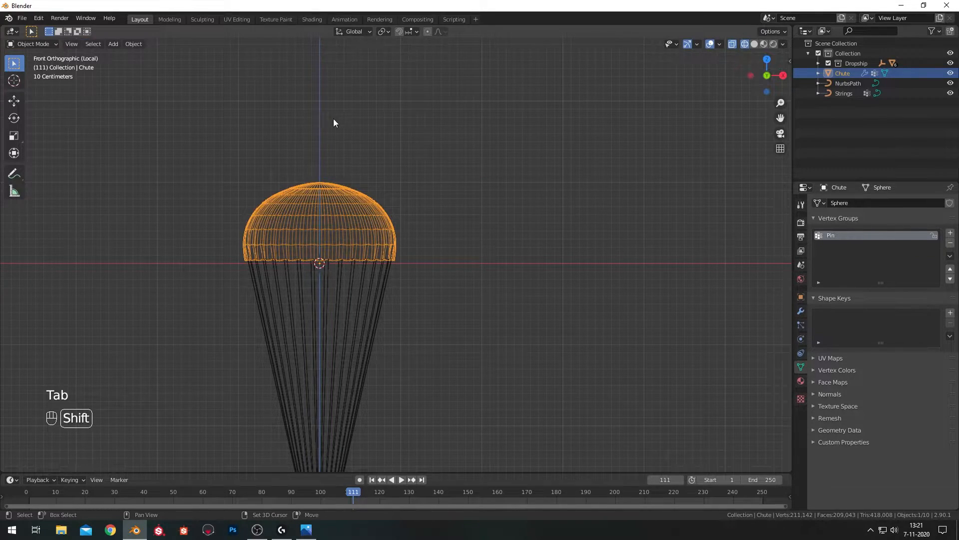
# In top view, scale the crown cap's selected faces to about 0.93 so they fit within the canopy's opening
pyautogui.keyDown('shift'); pyautogui.moveTo(334, 123); pyautogui.dragTo(331, 283, button='middle'); pyautogui.keyUp('shift')
pyautogui.scroll(6, 326, 278)
pyautogui.press('KP_7')
pyautogui.keyDown('shift'); pyautogui.moveTo(282, 208); pyautogui.dragTo(418, 223, button='middle'); pyautogui.keyUp('shift')
pyautogui.press('Tab')
pyautogui.press('s')
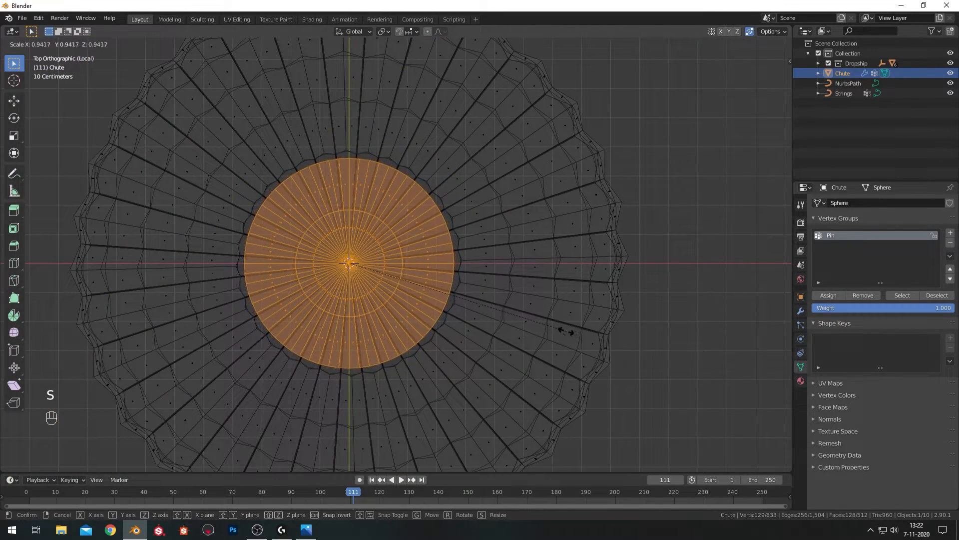
pyautogui.click(564, 331)
# In front view, lower the crown cap about 0.005 m along Z onto the canopy's rim
pyautogui.press('KP_1')
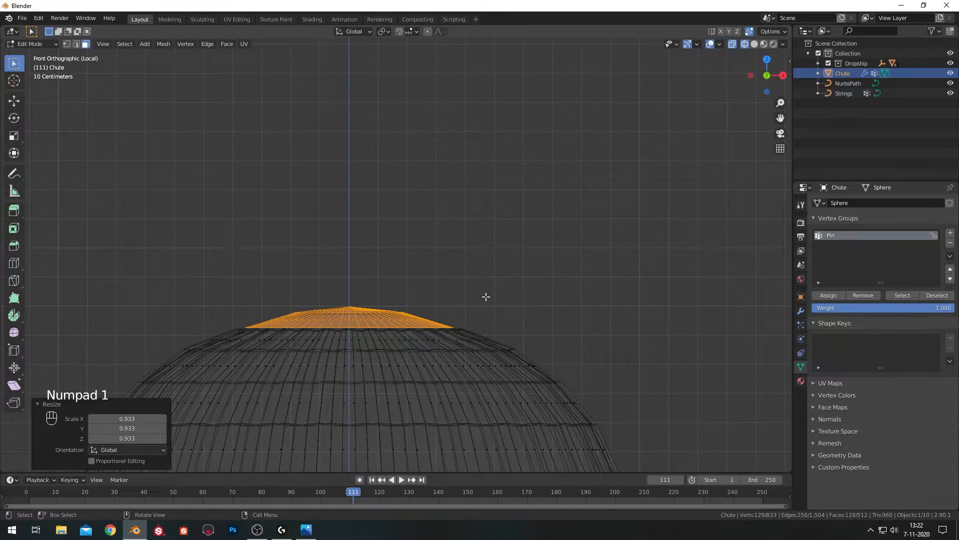
pyautogui.scroll(4, 396, 305)
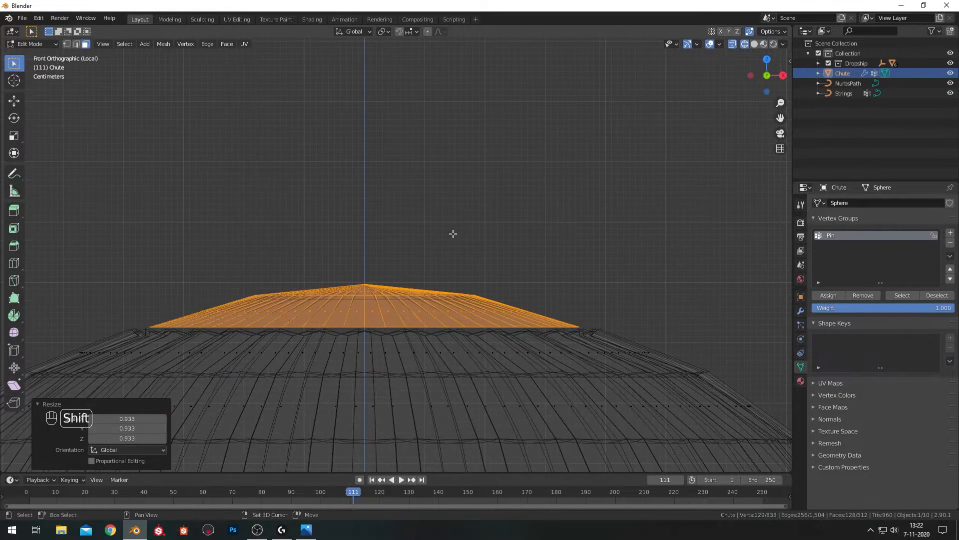
pyautogui.press('g')
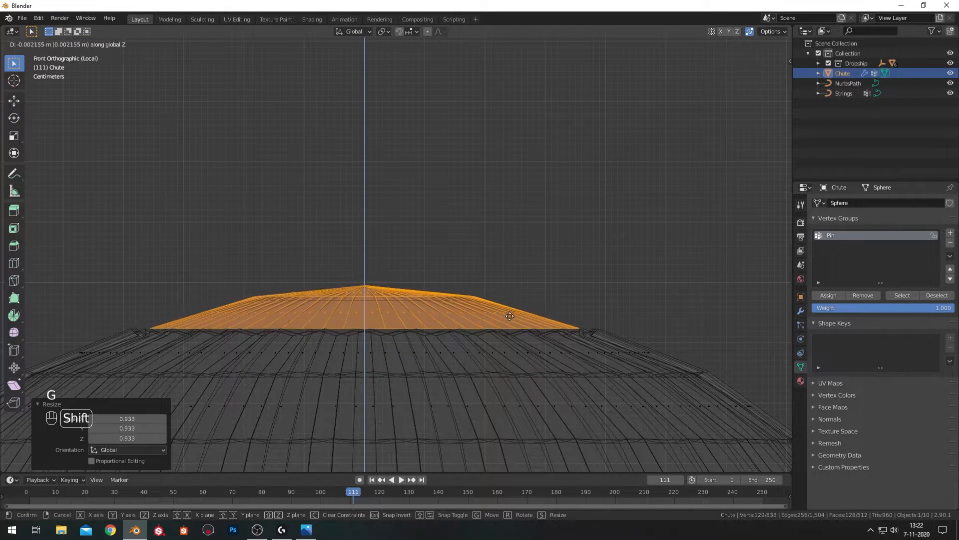
pyautogui.click(504, 333)
# Add one centred loop cut around the outer band of the crown cap
pyautogui.scroll(-3, 504, 333)
pyautogui.moveTo(479, 257); pyautogui.dragTo(424, 316, button='middle')
pyautogui.hotkey('ctrl', 'r')
pyautogui.click(424, 315)
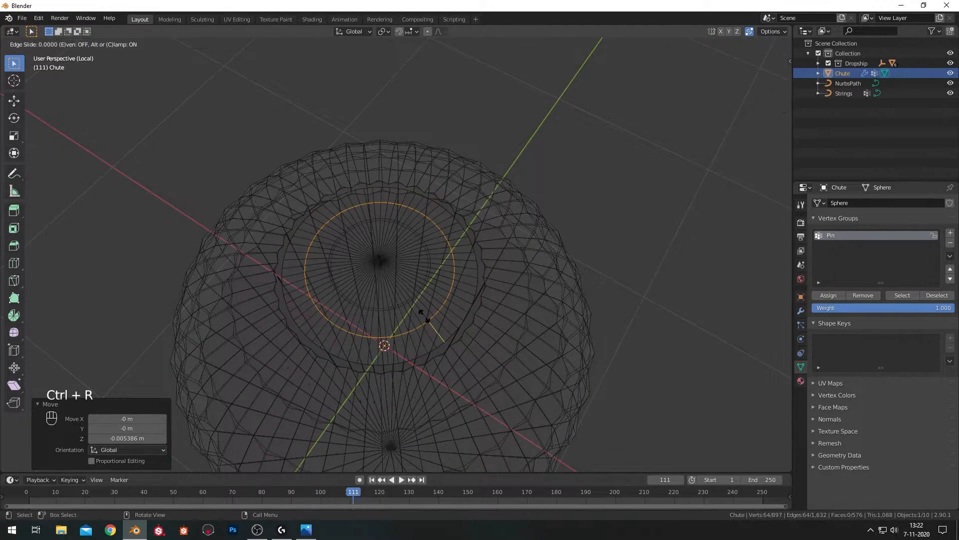
pyautogui.rightClick(423, 316)
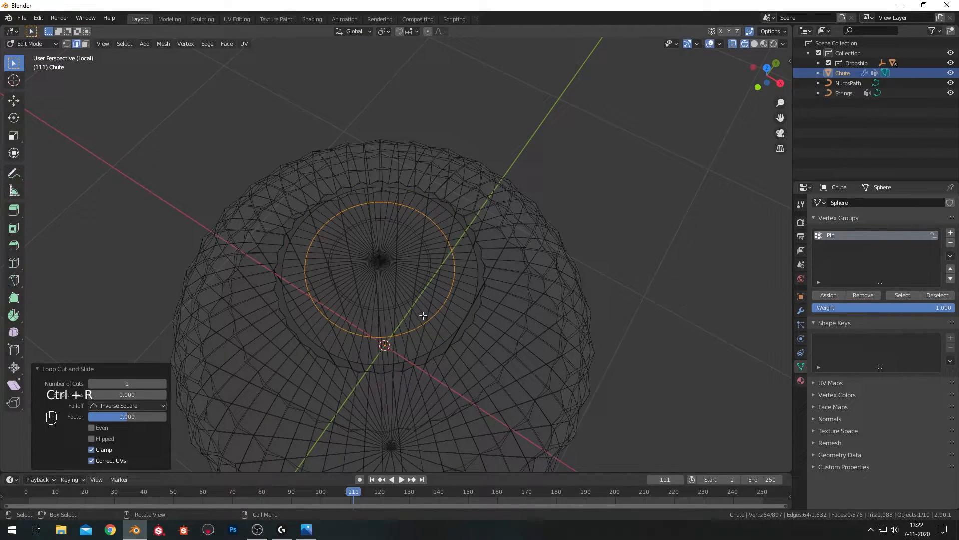
# Switch to solid shading, circle-select the triangular faces at the cap's centre, and inset them to form an inner ring
pyautogui.click(652, 285)
pyautogui.press('z')
pyautogui.click(535, 282)
pyautogui.hotkey('ctrl', 'r')
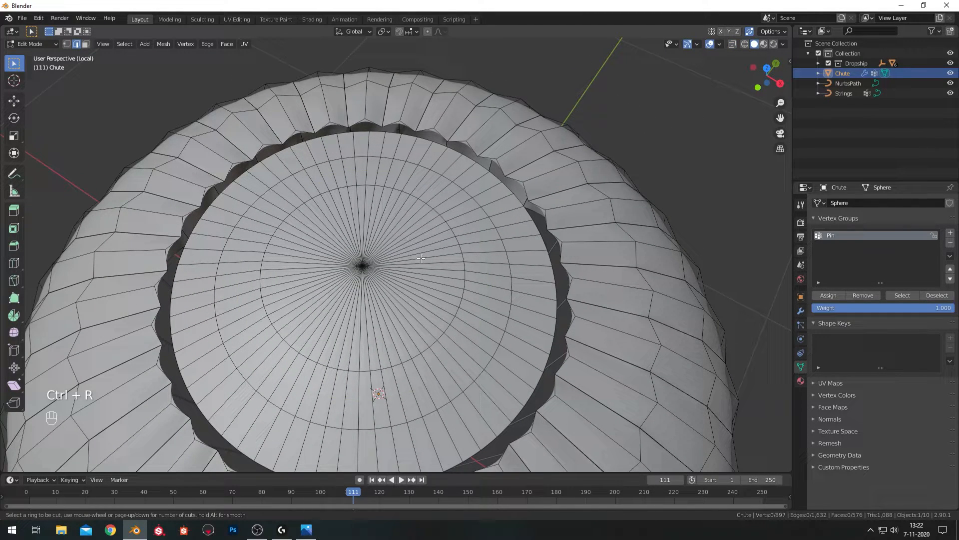
pyautogui.rightClick(320, 200)
pyautogui.click(87, 44)
pyautogui.press('c')
pyautogui.moveTo(369, 257)
pyautogui.mouseDown()
pyautogui.moveTo(370, 268)
pyautogui.moveTo(453, 264)
pyautogui.mouseUp()
pyautogui.rightClick(453, 264)
pyautogui.press('i')
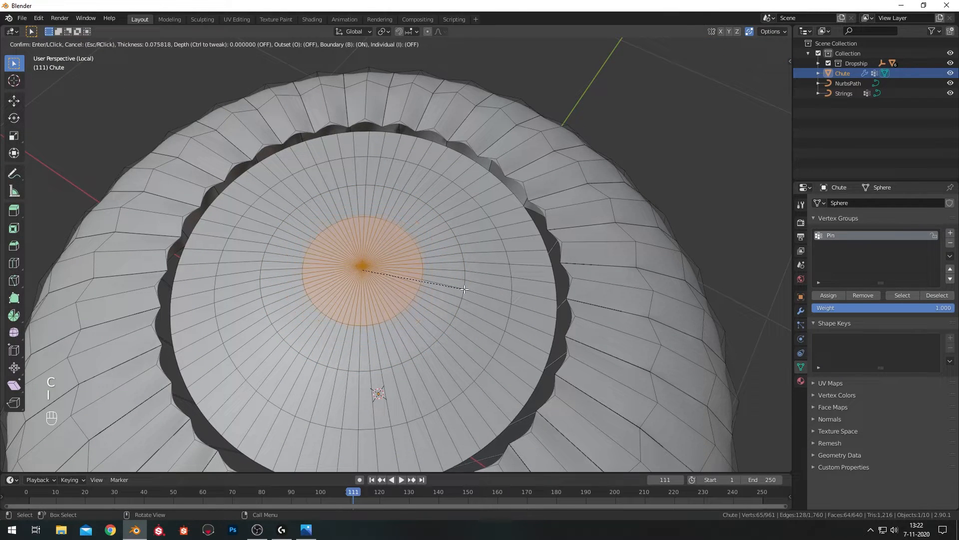
pyautogui.click(420, 280)
# Add one centred loop cut to the cap band just outside the inset ring
pyautogui.click(461, 242)
pyautogui.click(442, 233)
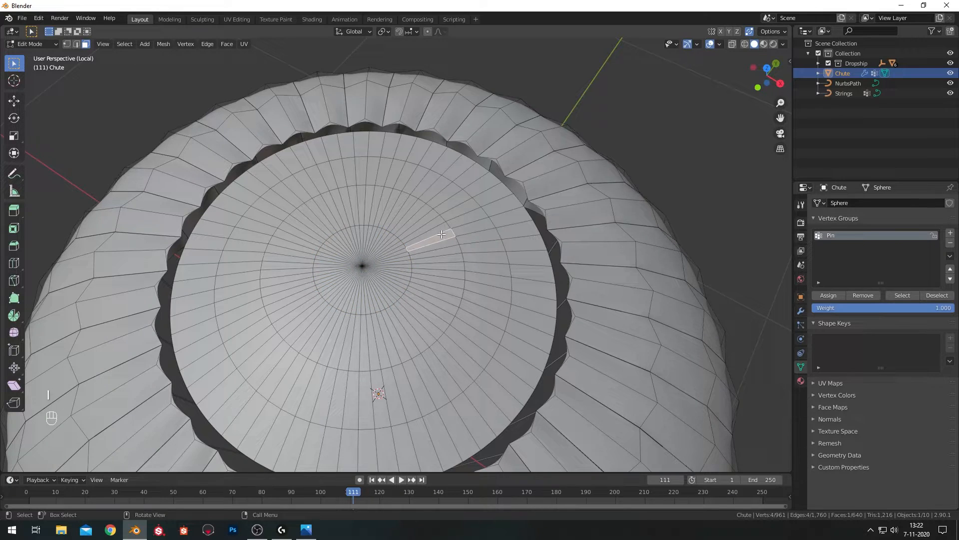
pyautogui.hotkey('ctrl', 'r')
pyautogui.click(434, 242)
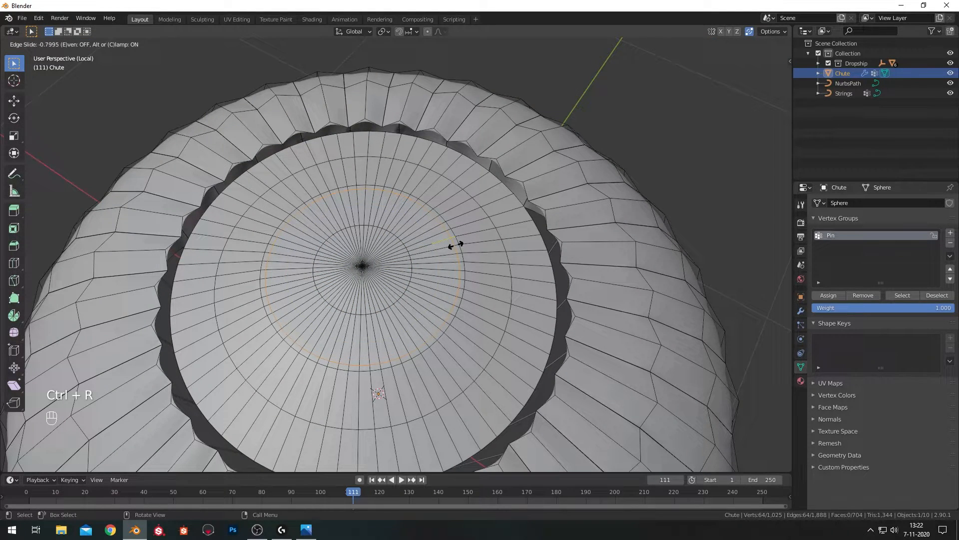
pyautogui.rightClick(455, 245)
# Add a loop cut to the next band outward and slide it towards the cap's centre by a factor of about -0.73
pyautogui.press('ctrl')
pyautogui.hotkey('ctrl', 'r')
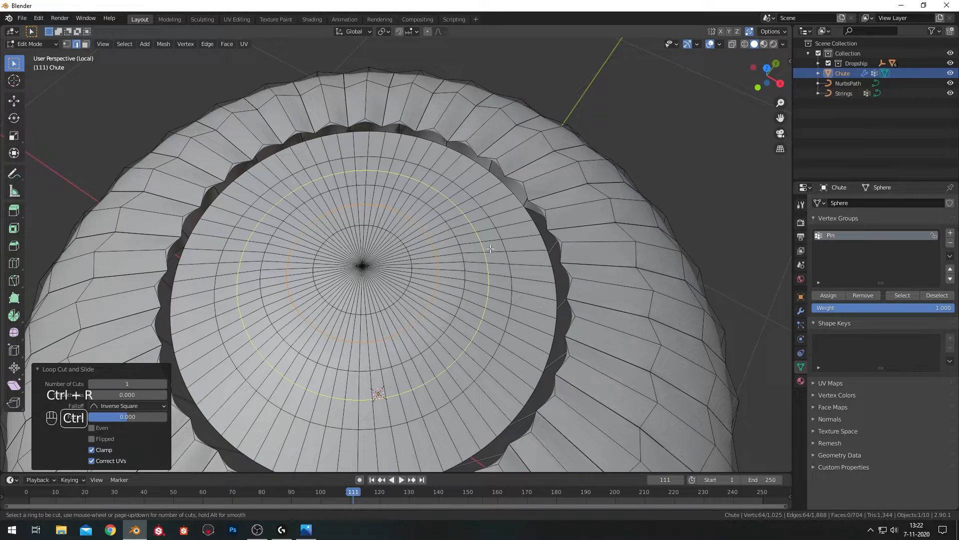
pyautogui.click(492, 250)
pyautogui.click(473, 246)
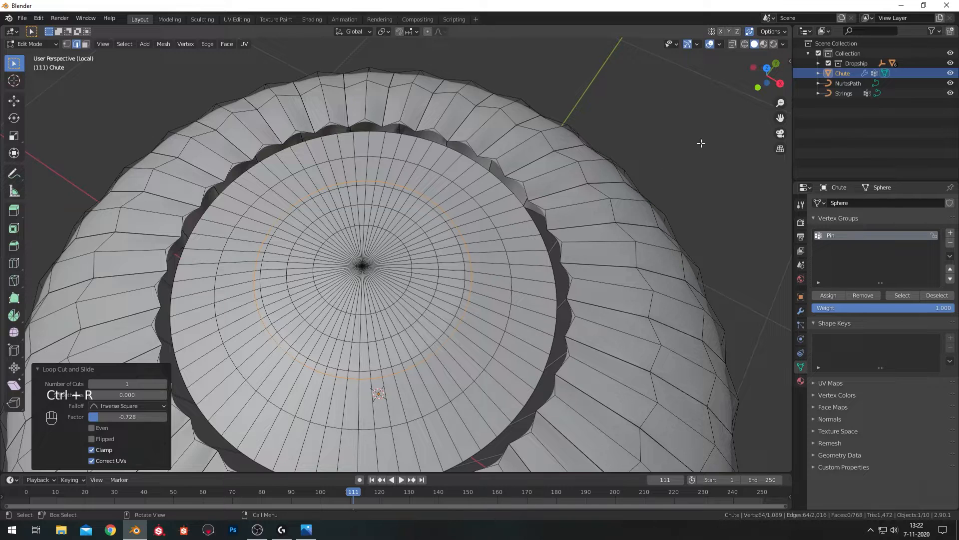
# Select the full ring of narrow faces inside the newest loop cut and delete them to leave a circular gap
pyautogui.hotkey('alt', 'a')
pyautogui.keyDown('alt'); pyautogui.click(467, 277); pyautogui.keyUp('alt')
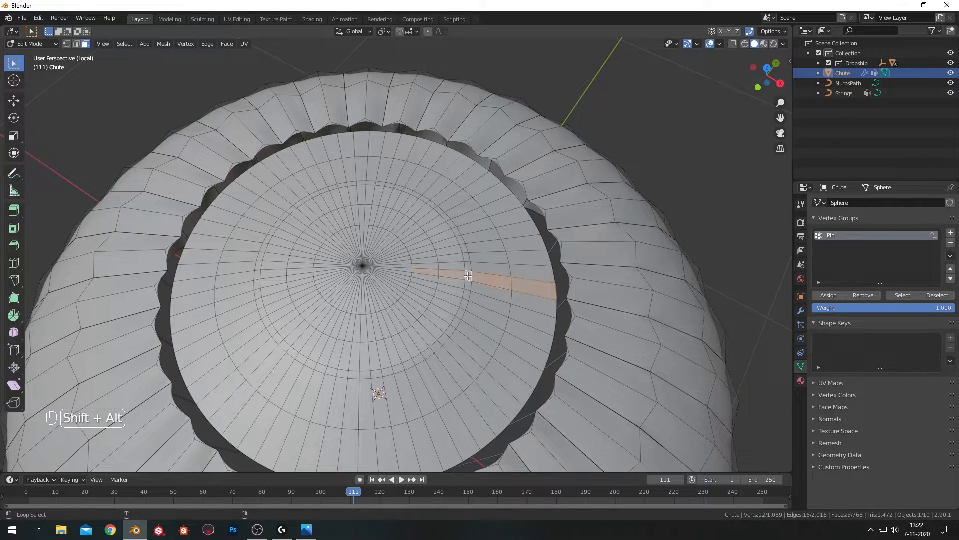
pyautogui.click(460, 240)
pyautogui.keyDown('ctrl'); pyautogui.click(429, 352); pyautogui.keyUp('ctrl')
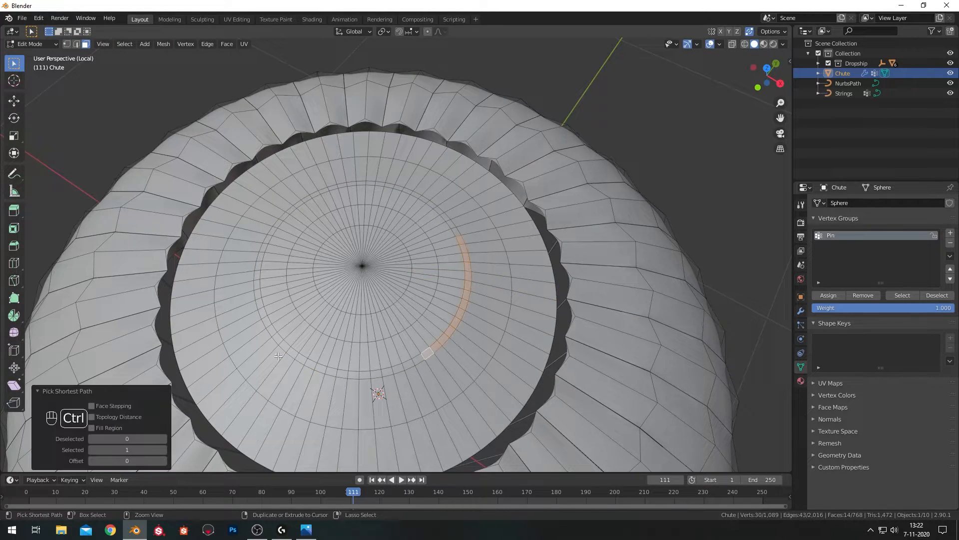
pyautogui.keyDown('ctrl'); pyautogui.click(278, 220); pyautogui.keyUp('ctrl')
pyautogui.keyDown('ctrl'); pyautogui.click(387, 187); pyautogui.keyUp('ctrl')
pyautogui.hotkey('ctrl', 'z')
pyautogui.keyDown('ctrl'); pyautogui.click(389, 186); pyautogui.keyUp('ctrl')
pyautogui.keyDown('ctrl'); pyautogui.click(456, 231); pyautogui.keyUp('ctrl')
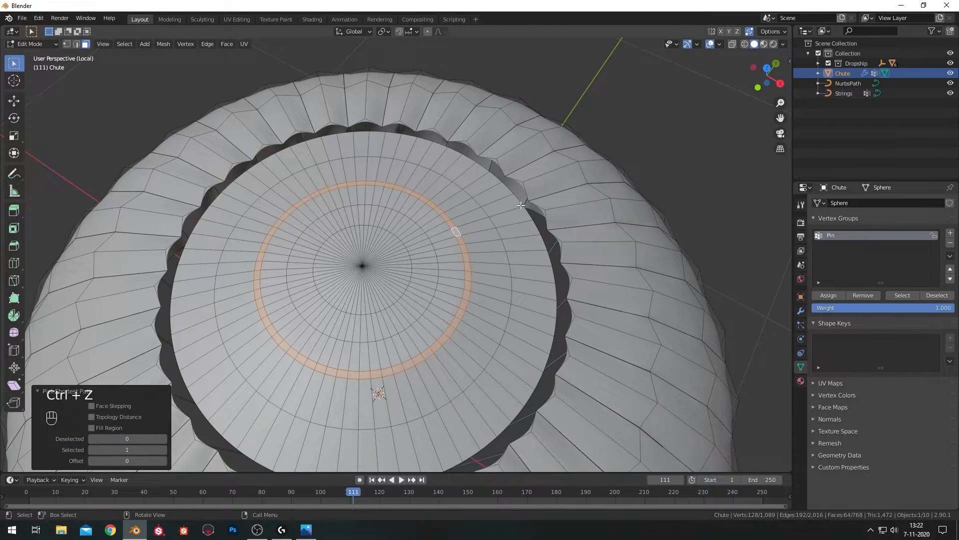
pyautogui.press('x')
pyautogui.click(537, 211)
pyautogui.scroll(-5, 534, 212)
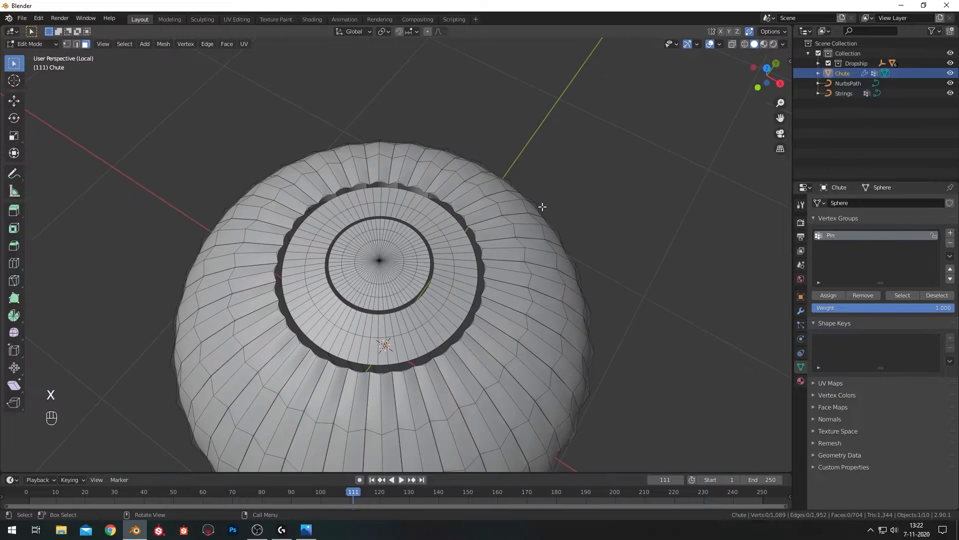
# Select one edge loop on each side of the cap's circular gap and raise both slightly along Z to round the crown
pyautogui.scroll(3, 453, 233)
pyautogui.click(76, 44)
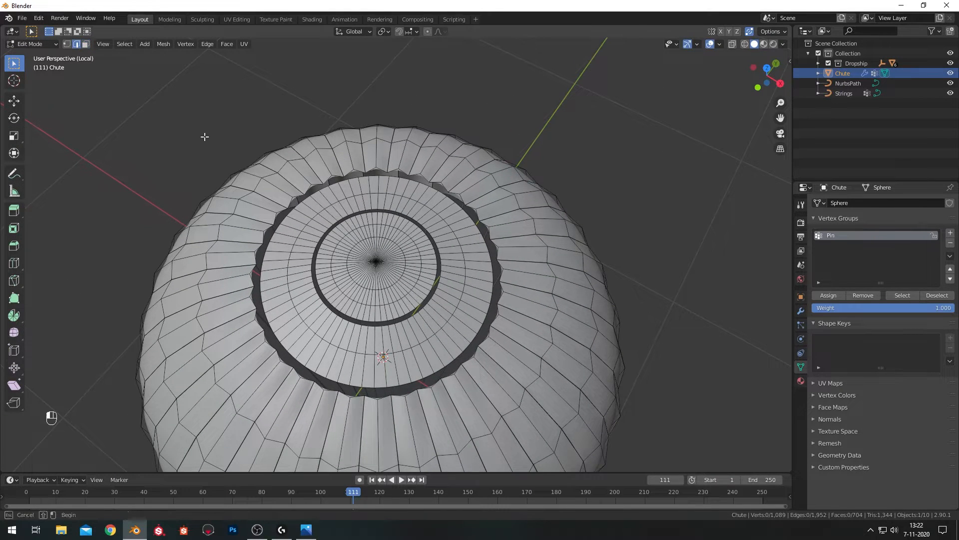
pyautogui.keyDown('alt'); pyautogui.keyDown('shift'); pyautogui.click(294, 255); pyautogui.keyUp('shift'); pyautogui.keyUp('alt')
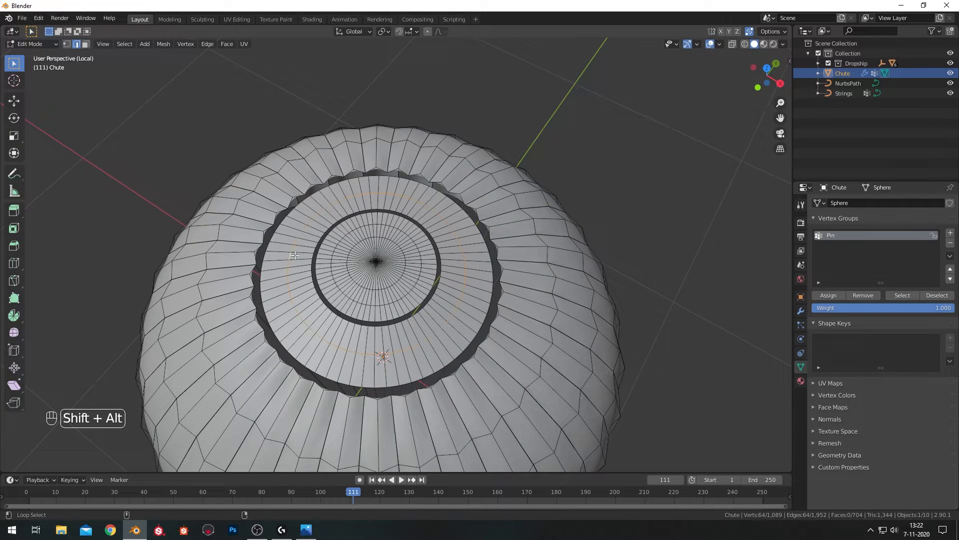
pyautogui.keyDown('alt'); pyautogui.keyDown('shift'); pyautogui.click(339, 246); pyautogui.keyUp('shift'); pyautogui.keyUp('alt')
pyautogui.moveTo(355, 250); pyautogui.dragTo(498, 279, button='middle')
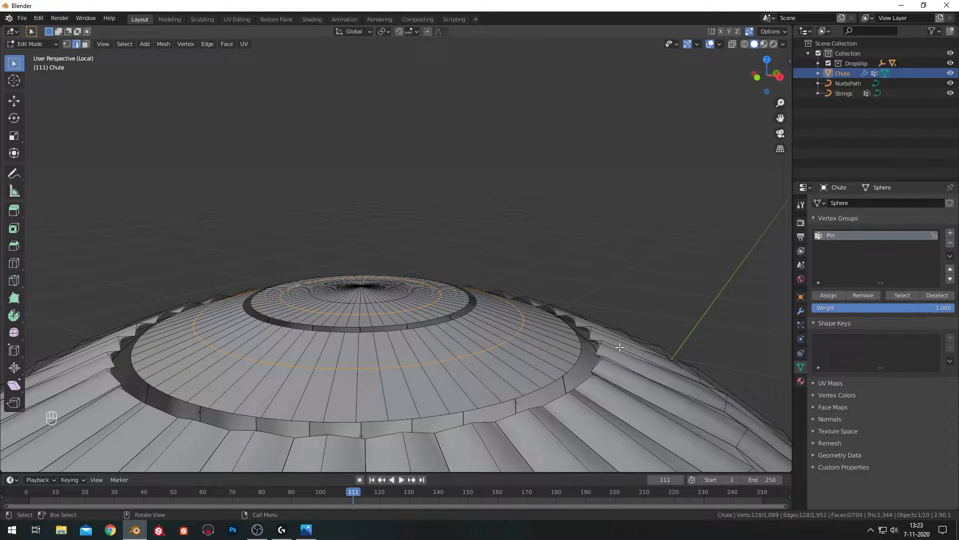
pyautogui.press('g')
pyautogui.press('z')
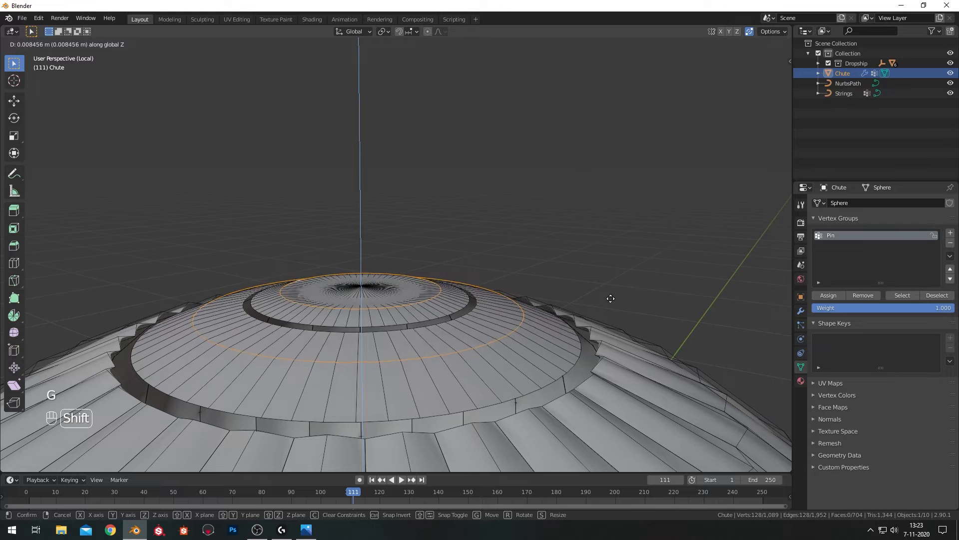
pyautogui.click(606, 285)
# Leave Edit Mode, inspect the canopy, and exit local view in front view to bring back the dropship
pyautogui.press('Tab')
pyautogui.scroll(-3, 597, 233)
pyautogui.moveTo(596, 233); pyautogui.dragTo(379, 258, button='middle')
pyautogui.rightClick(378, 258)
pyautogui.moveTo(447, 166); pyautogui.dragTo(425, 163, button='middle')
pyautogui.press('KP_1')
pyautogui.scroll(-5, 418, 156)
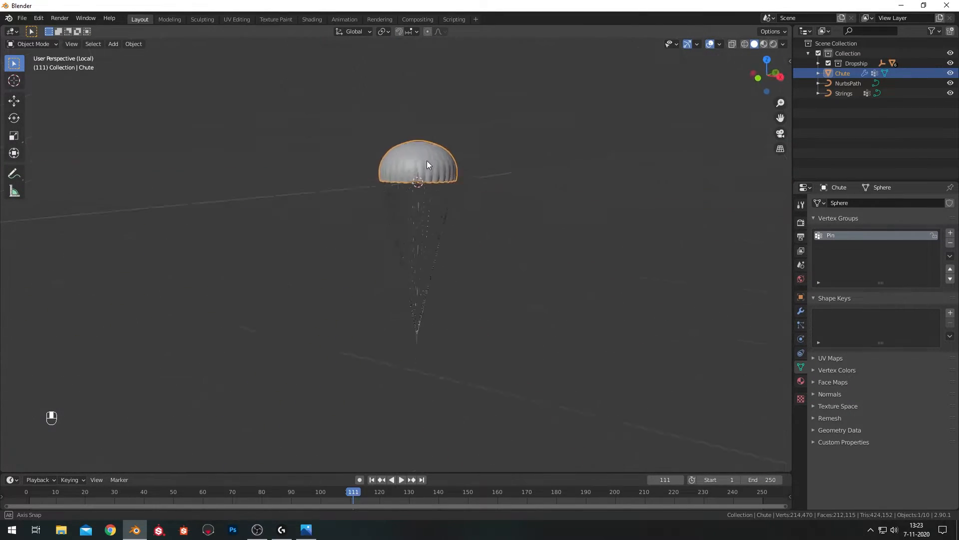
pyautogui.press('KP_Divide')
# Rename the NurbsPath object to String and the Strings object to ChuteStrings
pyautogui.click(848, 83)
pyautogui.doubleClick(848, 83)
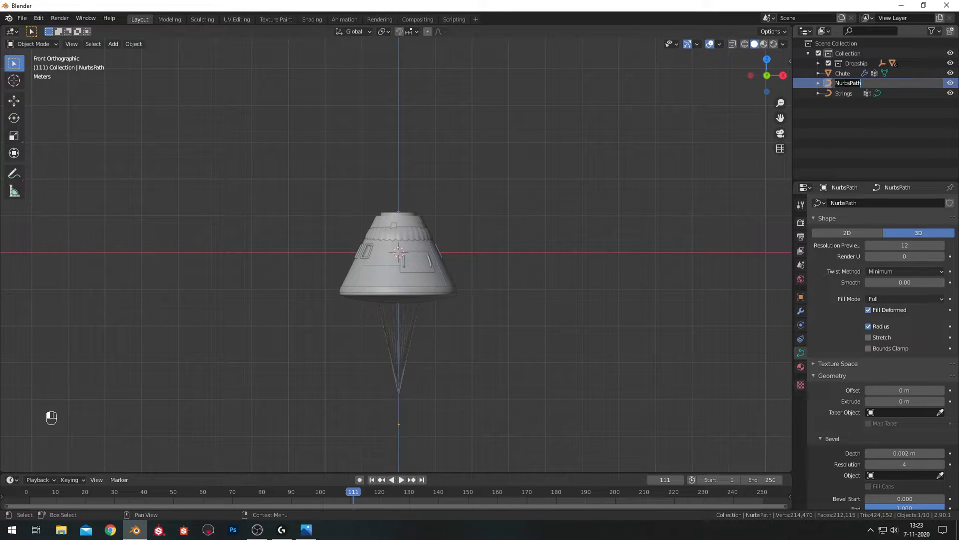
pyautogui.write('String')
pyautogui.press('Return')
pyautogui.doubleClick(841, 94)
pyautogui.write('C')
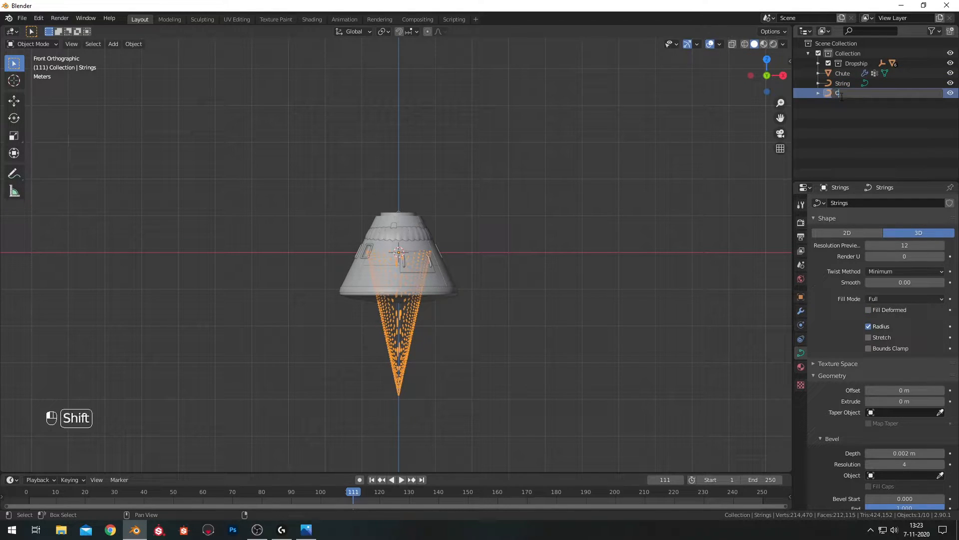
pyautogui.write('huteStrings')
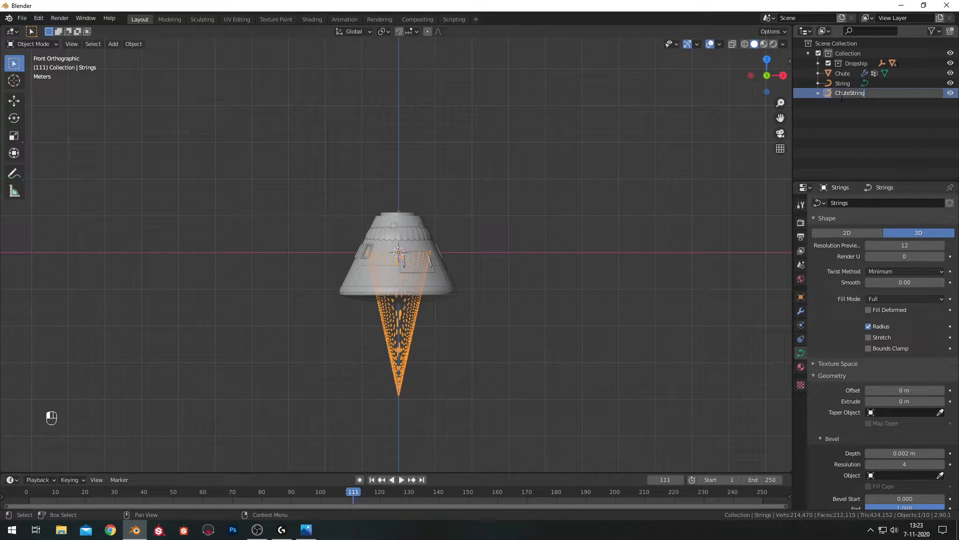
pyautogui.press('Return')
# Select Chute, ChuteStrings and String and move them into a new collection named Parachute
pyautogui.click(834, 72)
pyautogui.keyDown('shift'); pyautogui.click(831, 94); pyautogui.keyUp('shift')
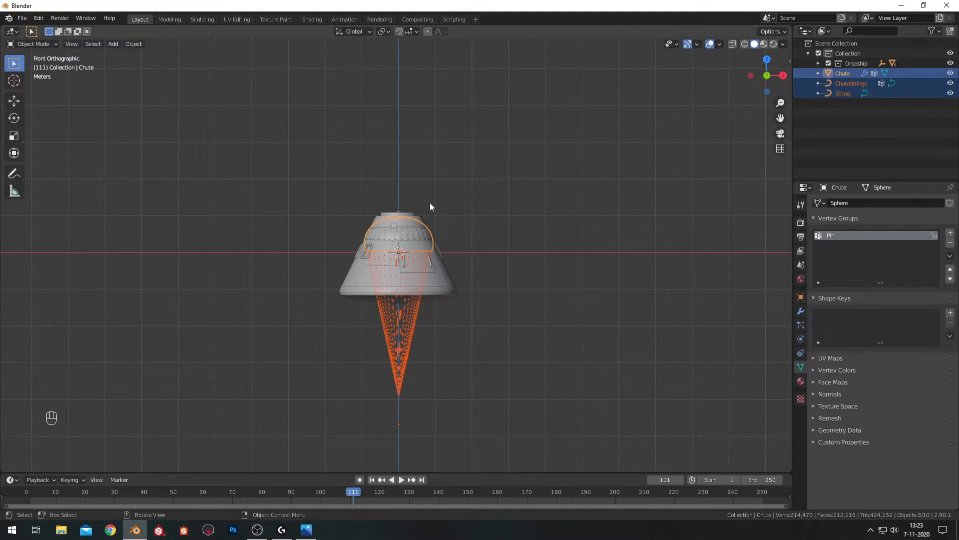
pyautogui.press('m')
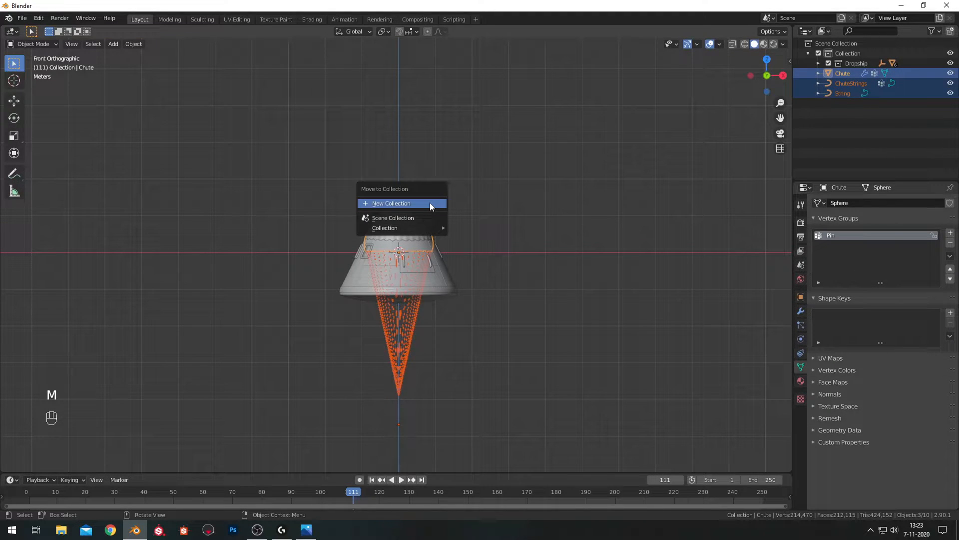
pyautogui.press('m')
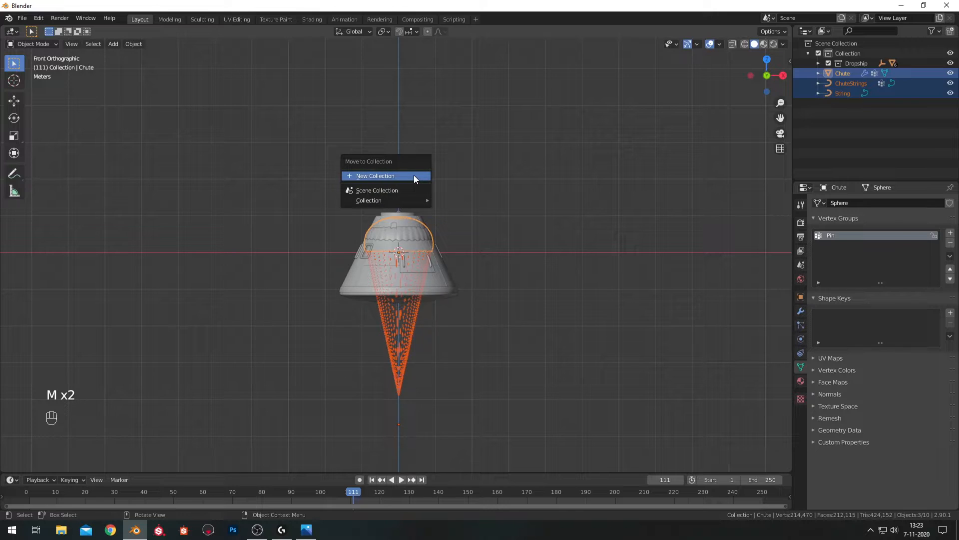
pyautogui.click(414, 176)
pyautogui.write('Parachute')
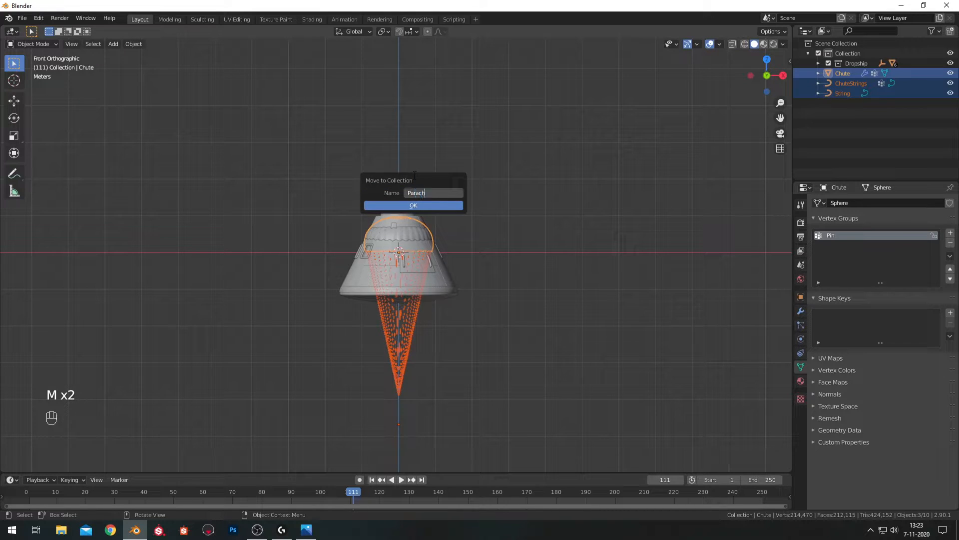
pyautogui.press('Return')
pyautogui.click(414, 204)
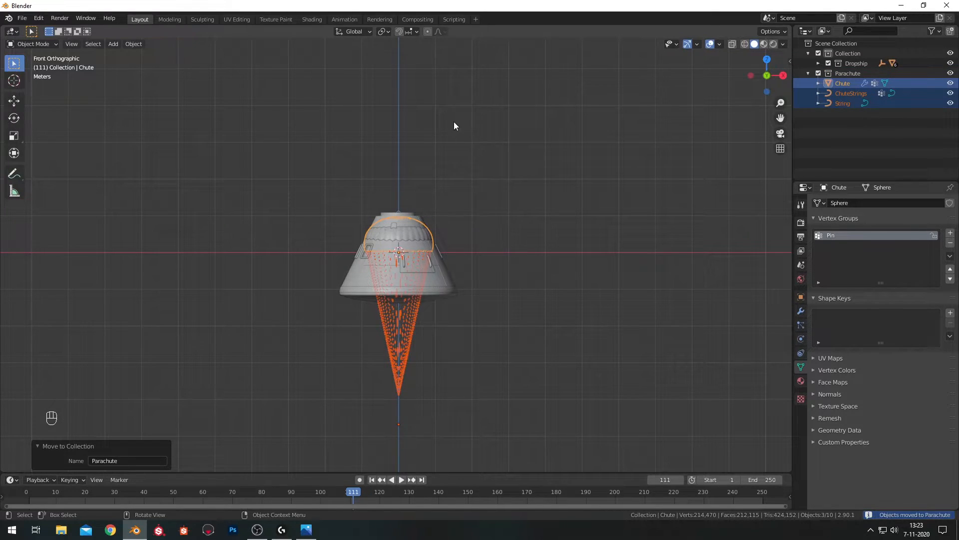
# Raise the parachute objects about 6 m along Z so the main line ends at the top of the dropship
pyautogui.press('g')
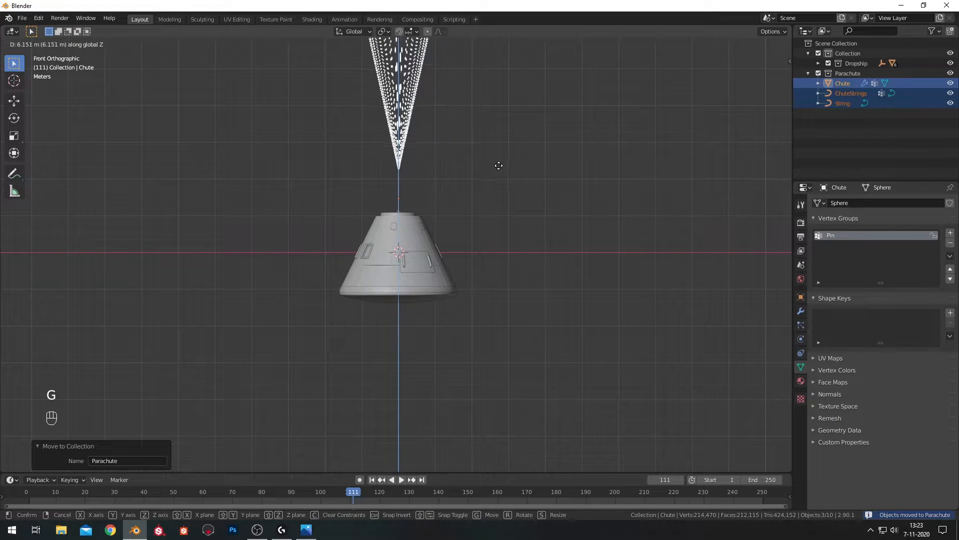
pyautogui.click(498, 178)
pyautogui.scroll(-3, 495, 189)
pyautogui.keyDown('shift'); pyautogui.moveTo(473, 254); pyautogui.dragTo(462, 396, button='middle'); pyautogui.keyUp('shift')
pyautogui.keyDown('shift'); pyautogui.moveTo(455, 322); pyautogui.dragTo(454, 303, button='middle'); pyautogui.keyUp('shift')
# Scale the parachute objects by 2 and realign the main line's lower end with the top of the dropship
pyautogui.press('s')
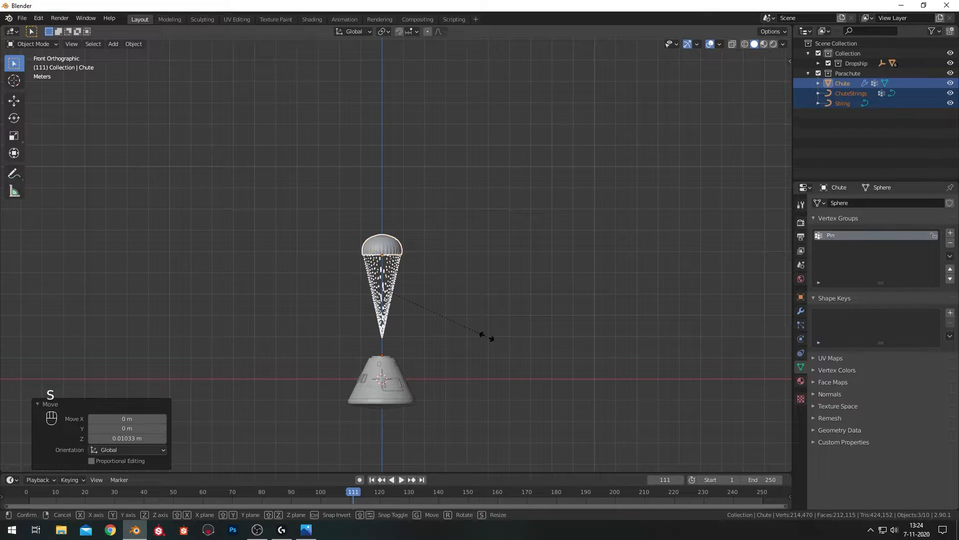
pyautogui.write('2')
pyautogui.keyDown('shift'); pyautogui.moveTo(425, 150); pyautogui.dragTo(434, 193, button='middle'); pyautogui.keyUp('shift')
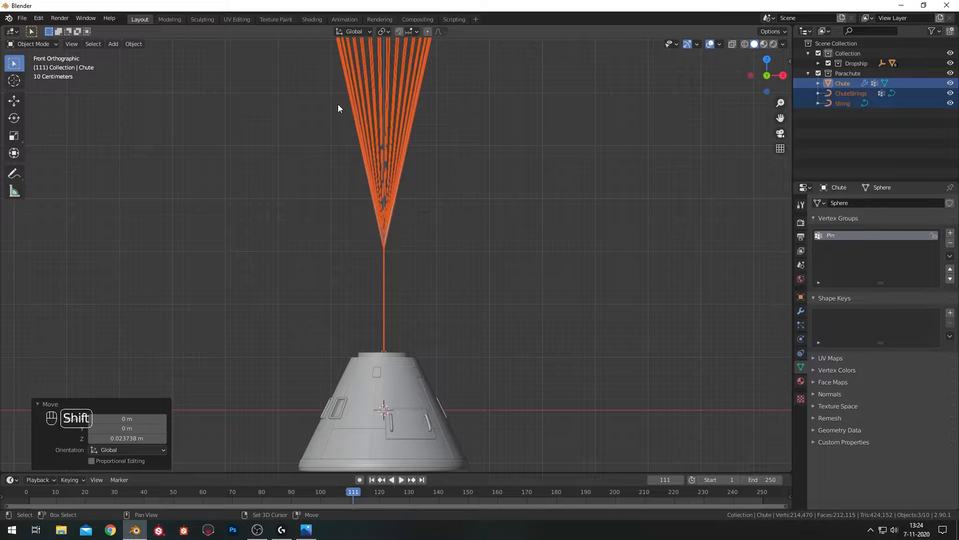
pyautogui.keyDown('shift'); pyautogui.moveTo(452, 136); pyautogui.dragTo(464, 185, button='middle'); pyautogui.keyUp('shift')
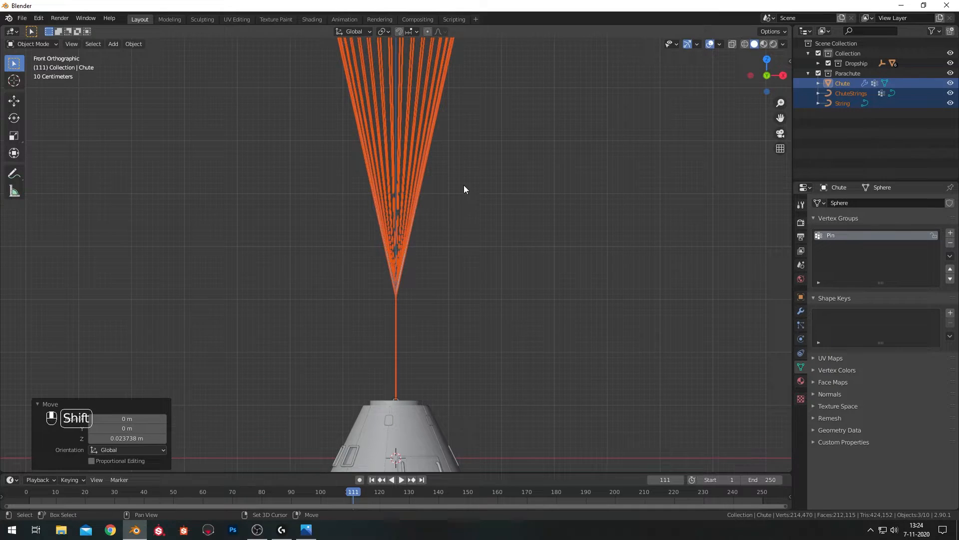
# Set the transform pivot point to the 3D Cursor at the dropship's centre
pyautogui.click(385, 31)
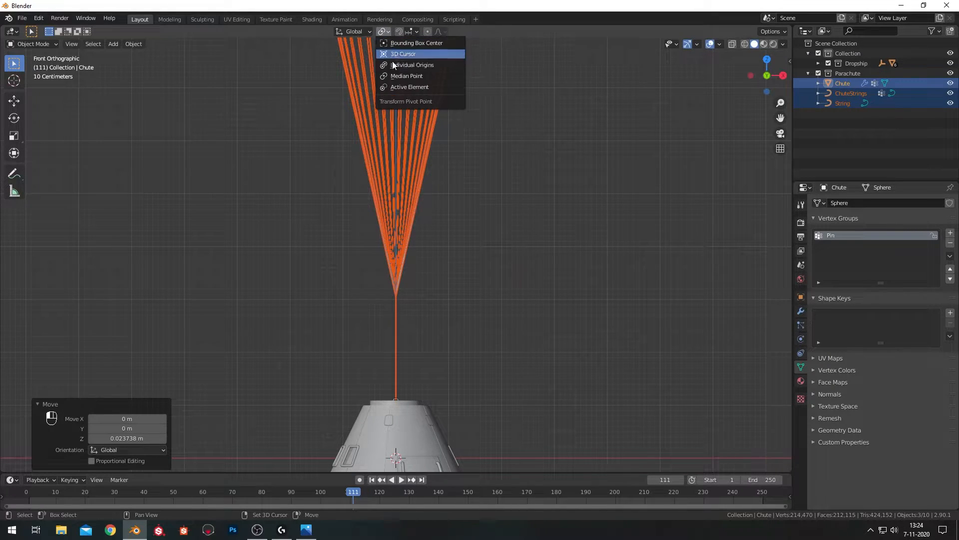
pyautogui.click(395, 54)
pyautogui.scroll(-2, 453, 216)
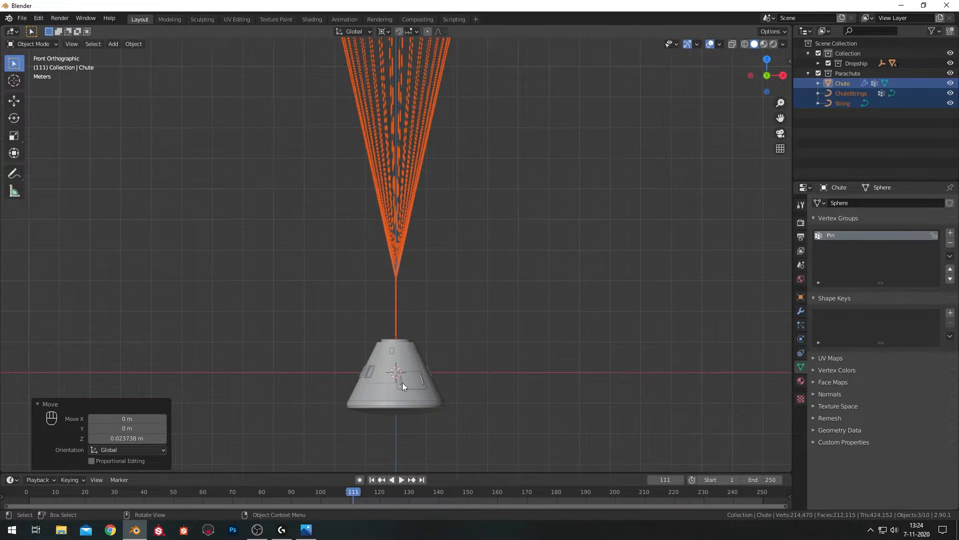
# Rotate the parachute objects -15° around the global Y axis about the dropship's centre
pyautogui.keyDown('shift'); pyautogui.moveTo(472, 240); pyautogui.dragTo(469, 297, button='middle'); pyautogui.keyUp('shift')
pyautogui.scroll(-2, 571, 318)
pyautogui.keyDown('shift'); pyautogui.moveTo(542, 317); pyautogui.dragTo(539, 332, button='middle'); pyautogui.keyUp('shift')
pyautogui.press('r')
pyautogui.press('y')
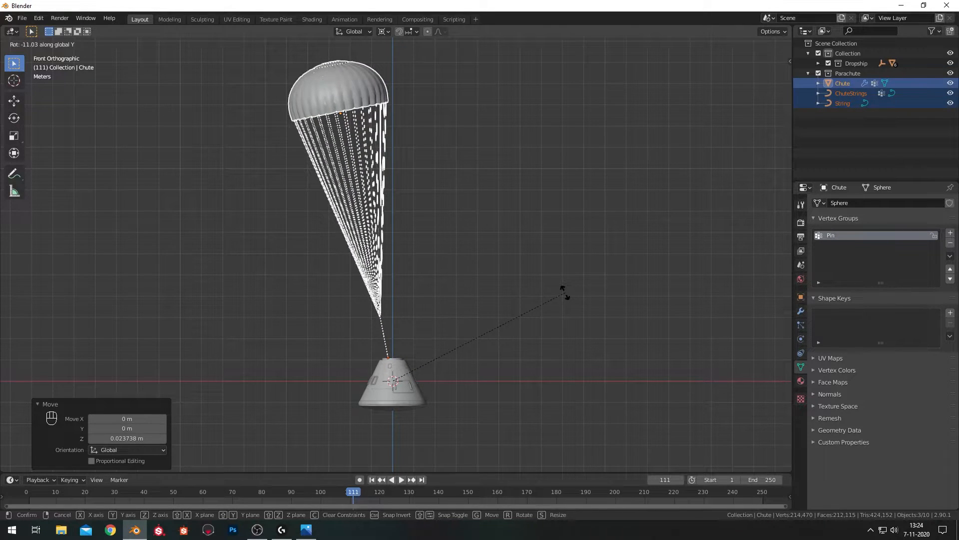
pyautogui.write('-15')
pyautogui.press('Return')
# Move the parachute objects about 0.29 m along X and slightly up along Z so the line meets the dropship's top centre
pyautogui.scroll(3, 563, 292)
pyautogui.press('g')
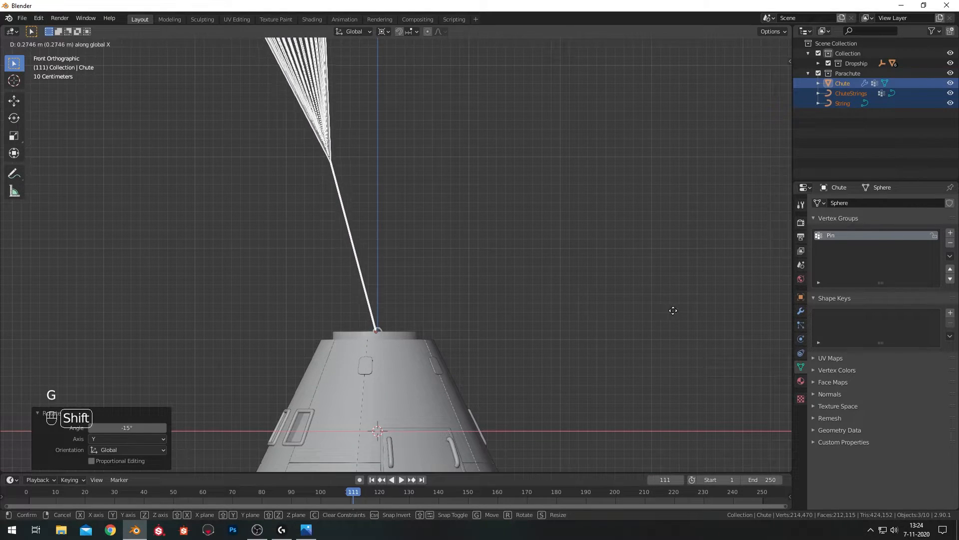
pyautogui.click(686, 317)
pyautogui.press('g')
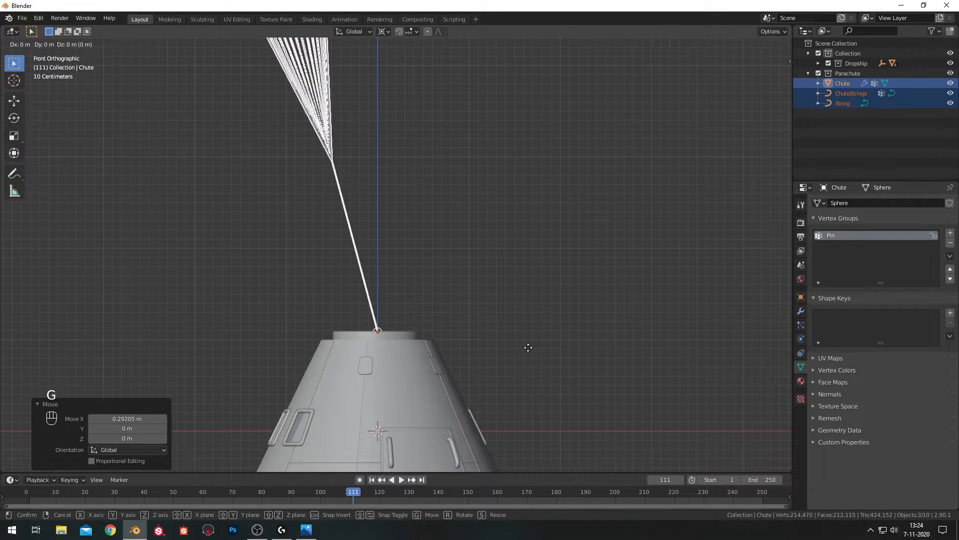
pyautogui.press('z')
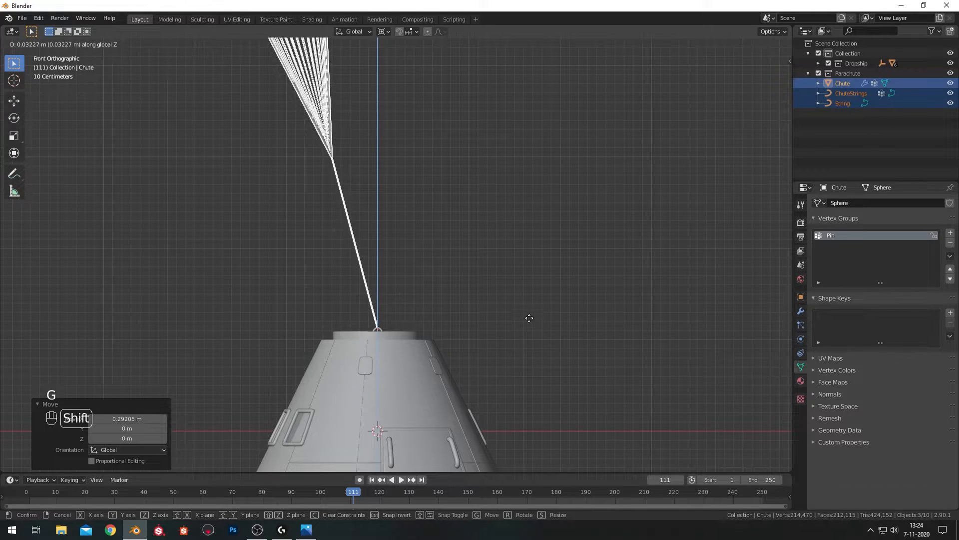
pyautogui.click(529, 320)
# Clear the selection and select only the canopy and its strings, Chute and ChuteStrings, without the main line
pyautogui.scroll(-5, 527, 310)
pyautogui.click(502, 239)
pyautogui.scroll(2, 450, 200)
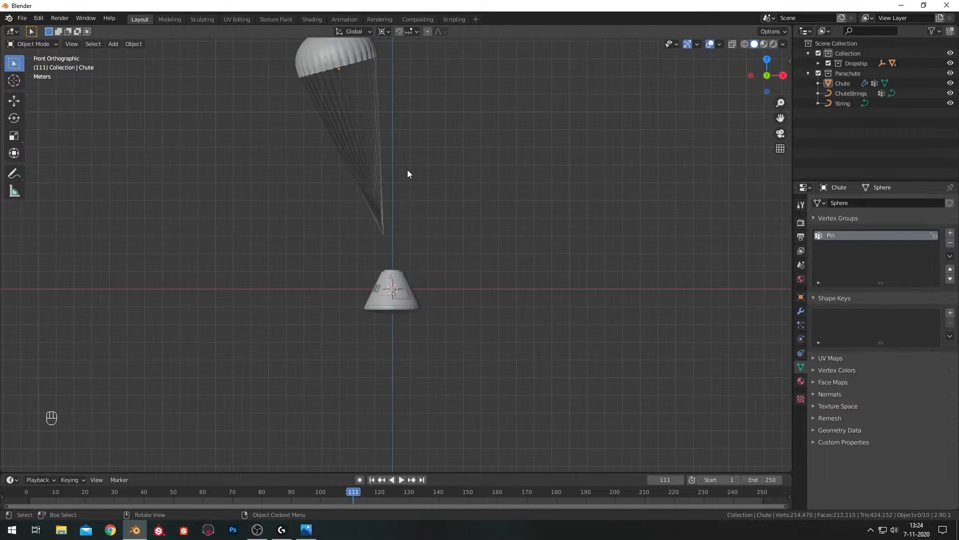
pyautogui.keyDown('shift'); pyautogui.moveTo(406, 169); pyautogui.dragTo(398, 253, button='middle'); pyautogui.keyUp('shift')
pyautogui.moveTo(229, 85); pyautogui.dragTo(408, 262)
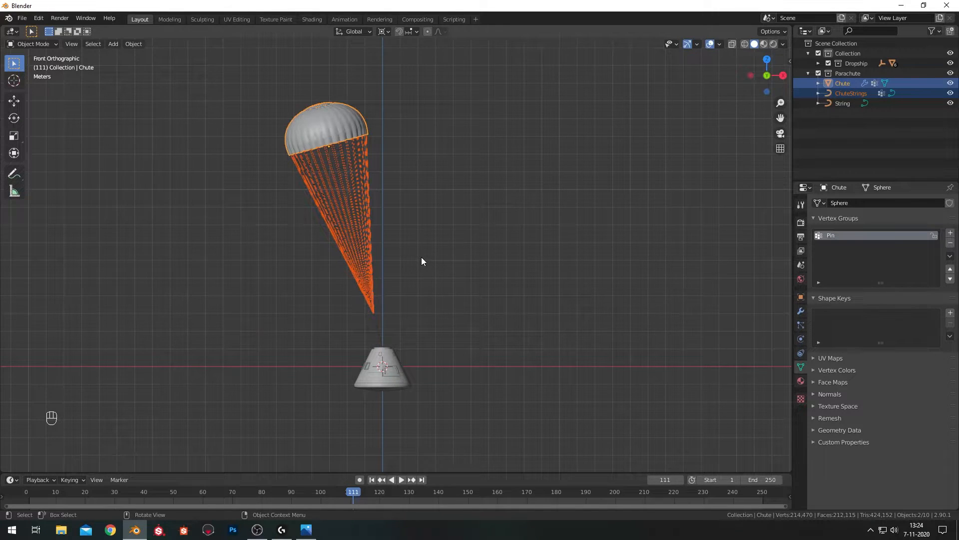
# From the top view, rotate all objects in the Parachute collection 90° about the global Z axis
pyautogui.press('KP_7')
pyautogui.click(836, 119)
pyautogui.rightClick(843, 75)
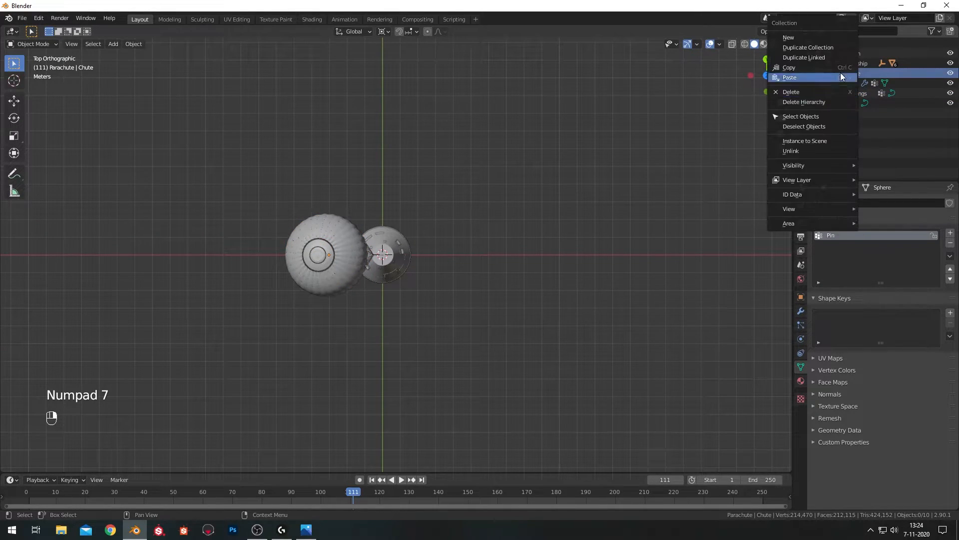
pyautogui.click(802, 125)
pyautogui.scroll(4, 361, 186)
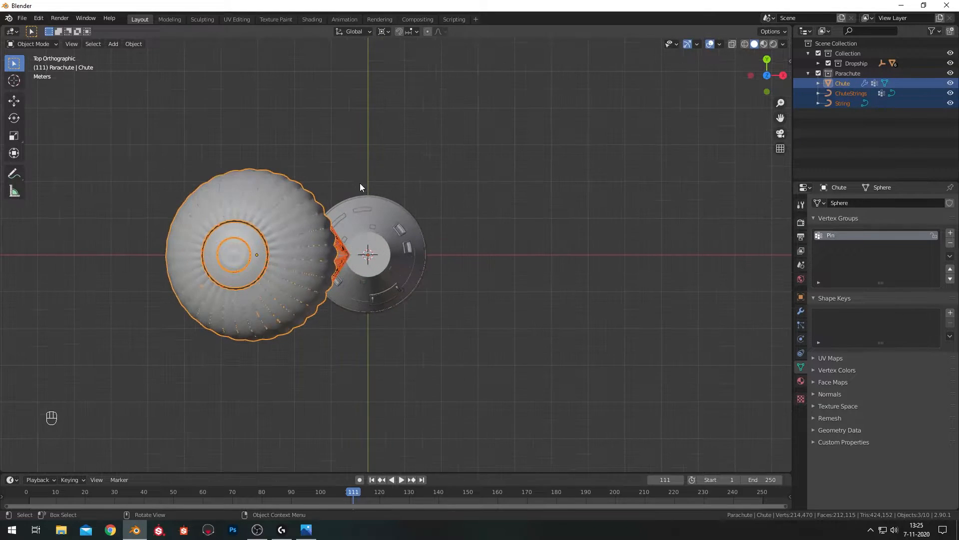
pyautogui.rightClick(840, 74)
pyautogui.click(812, 116)
pyautogui.scroll(3, 301, 173)
pyautogui.keyDown('shift'); pyautogui.moveTo(302, 173); pyautogui.dragTo(469, 178, button='middle'); pyautogui.keyUp('shift')
pyautogui.scroll(-2, 623, 287)
pyautogui.scroll(-1, 624, 283)
pyautogui.scroll(-2, 502, 180)
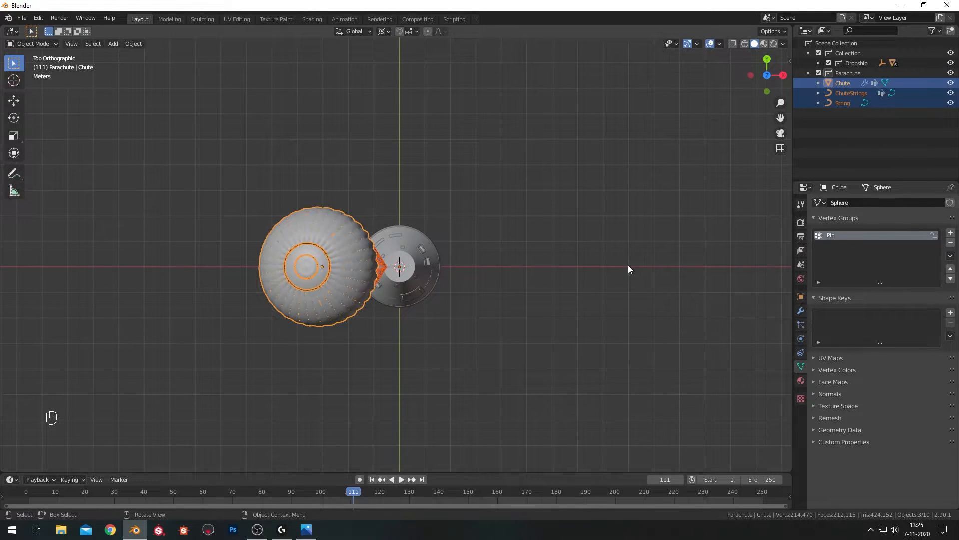
pyautogui.write('rz90')
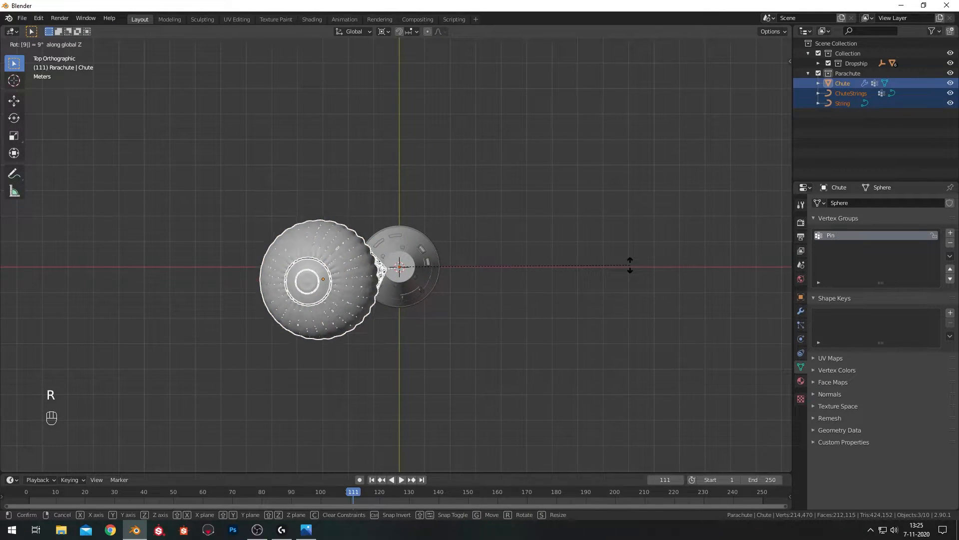
pyautogui.click(630, 265)
pyautogui.scroll(-1, 565, 248)
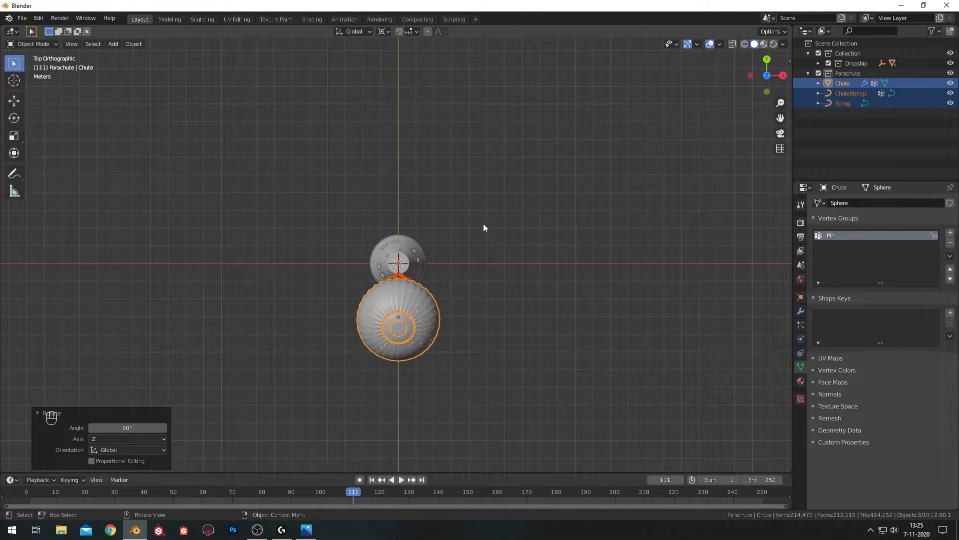
pyautogui.press('r')
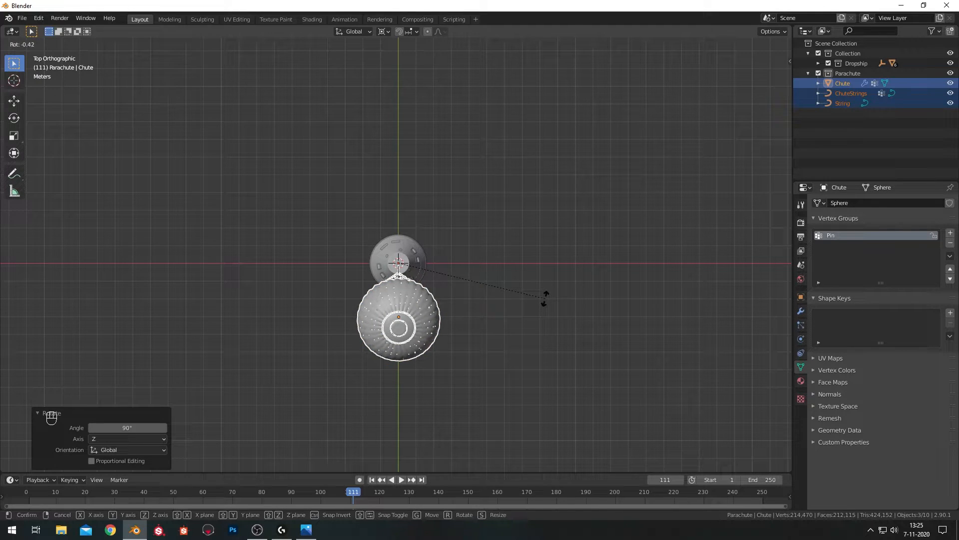
pyautogui.press('r')
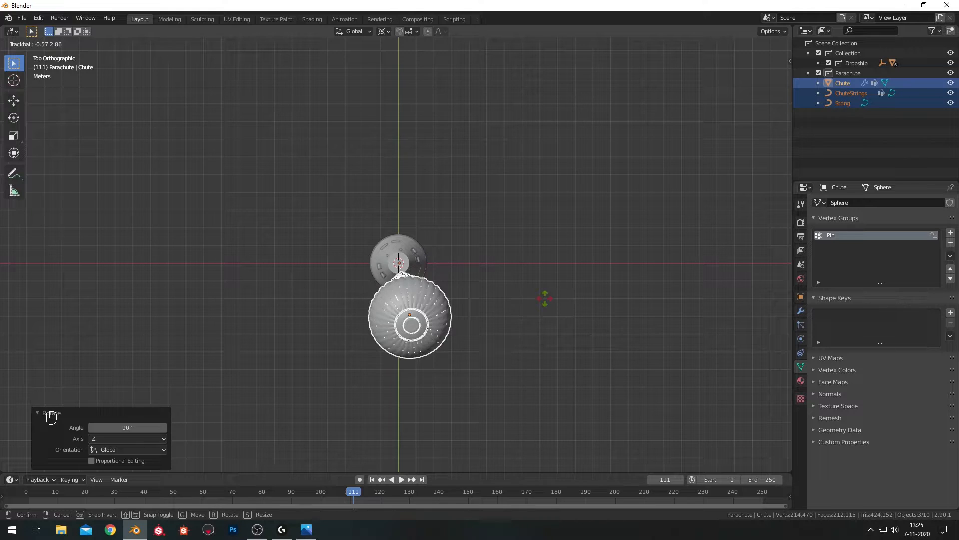
pyautogui.rightClick(545, 299)
# Rotate the selected parachute objects a further 120° about the global Z axis
pyautogui.write('r')
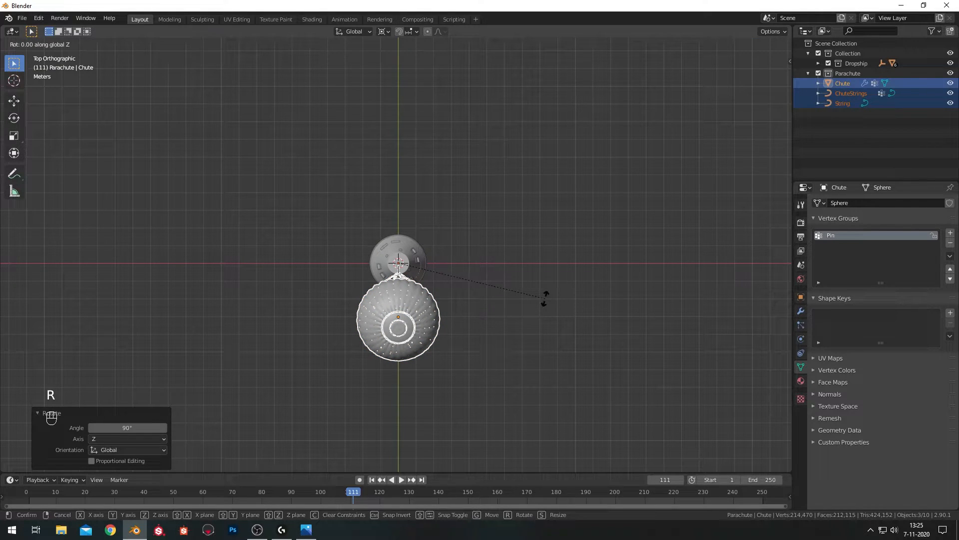
pyautogui.write('120')
pyautogui.press('Return')
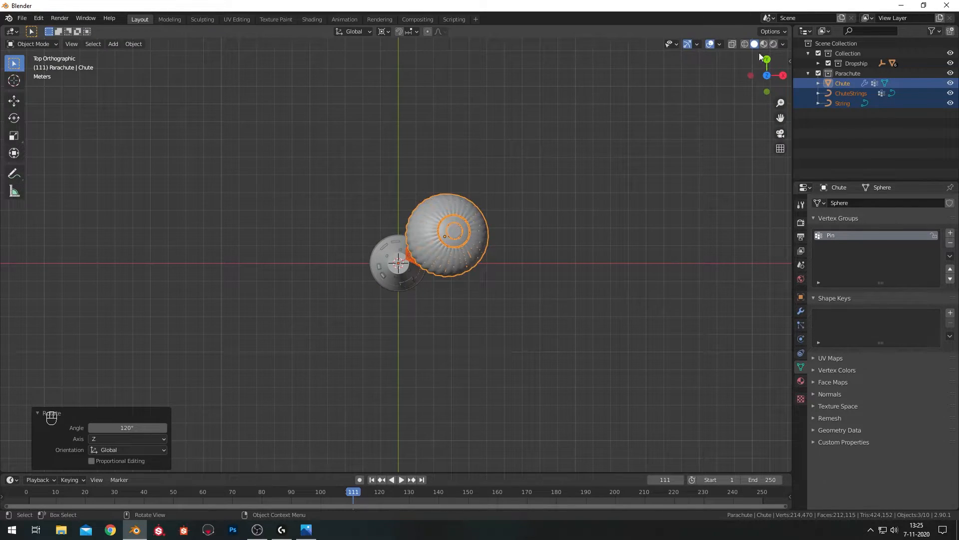
# Add a collection instance of Parachute and rotate it 120° about the global Z axis
pyautogui.click(808, 73)
pyautogui.click(480, 169)
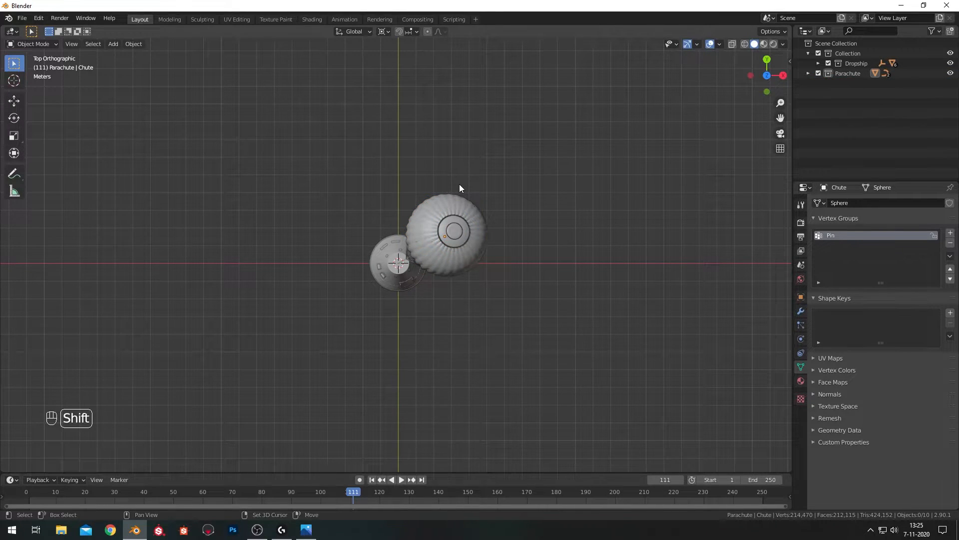
pyautogui.hotkey('shift', 'a')
pyautogui.moveTo(447, 366)
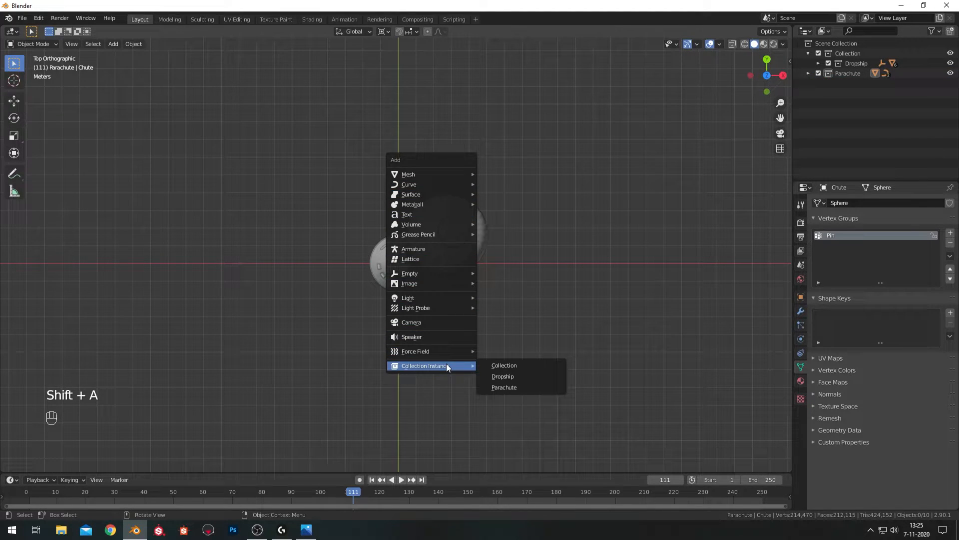
pyautogui.click(503, 386)
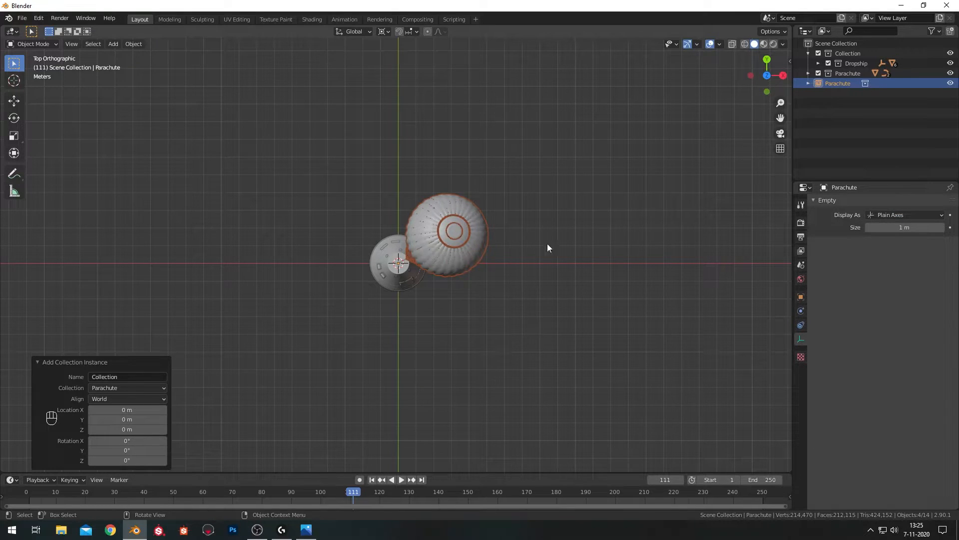
pyautogui.write('r120')
pyautogui.click(535, 255)
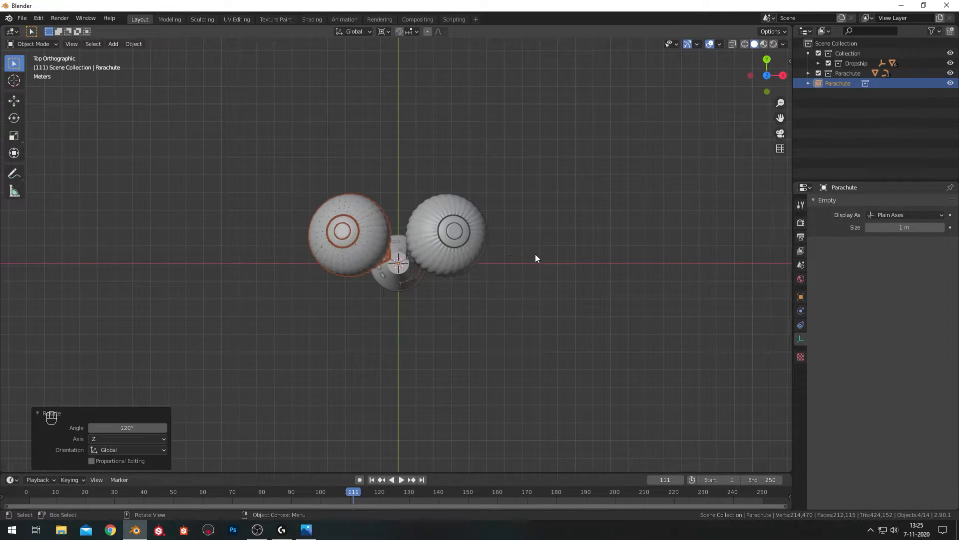
# Duplicate the parachute instance in place and rotate the copy 120° about the Z axis
pyautogui.hotkey('shift', 'd')
pyautogui.rightClick(535, 253)
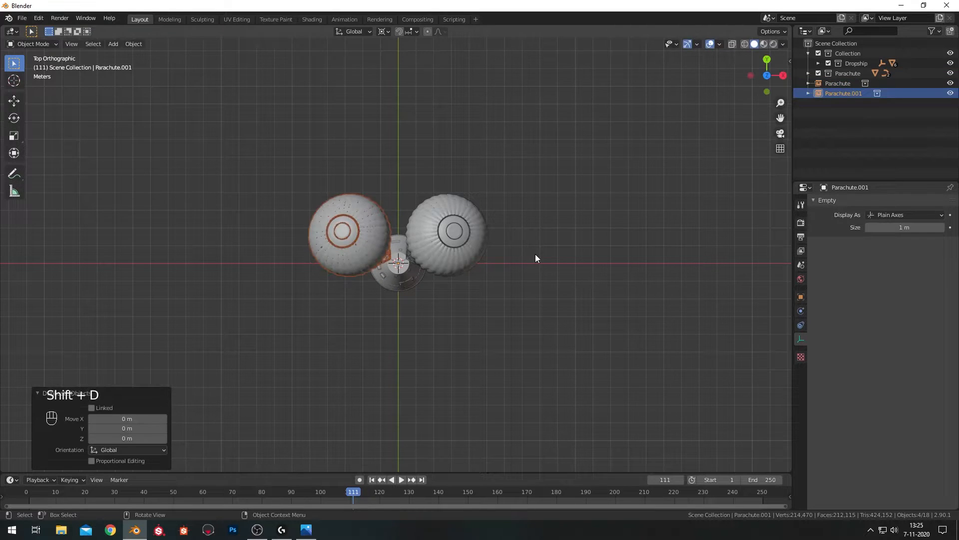
pyautogui.write('r120')
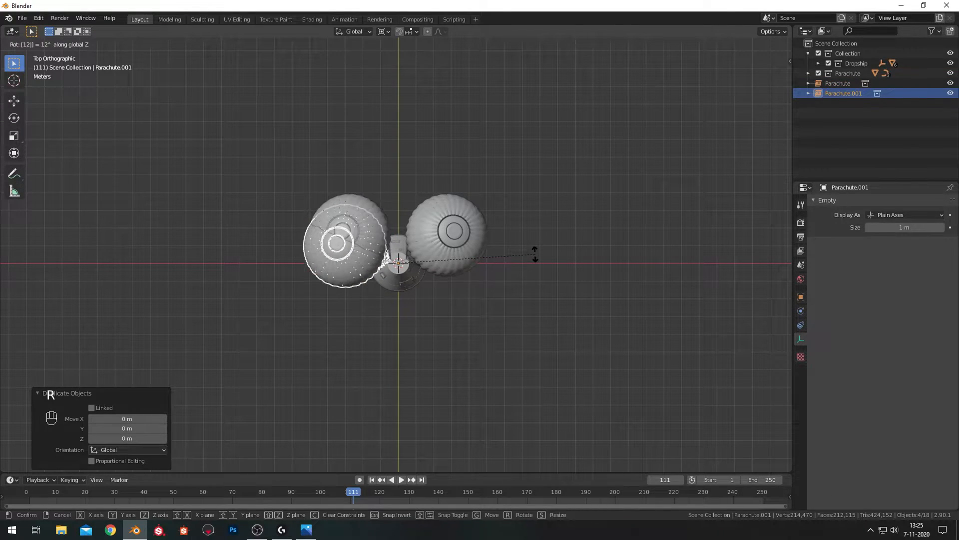
pyautogui.click(535, 253)
pyautogui.click(535, 254)
# Add a camera to the scene and switch the viewport to look through it
pyautogui.moveTo(547, 363); pyautogui.dragTo(486, 259, button='middle')
pyautogui.scroll(-2, 486, 259)
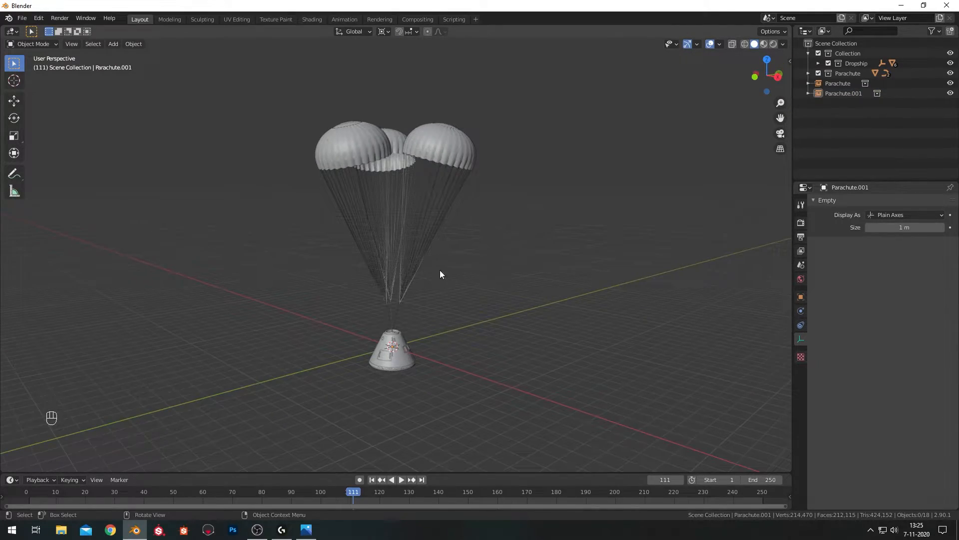
pyautogui.keyDown('shift'); pyautogui.moveTo(274, 255); pyautogui.dragTo(494, 192, button='middle'); pyautogui.keyUp('shift')
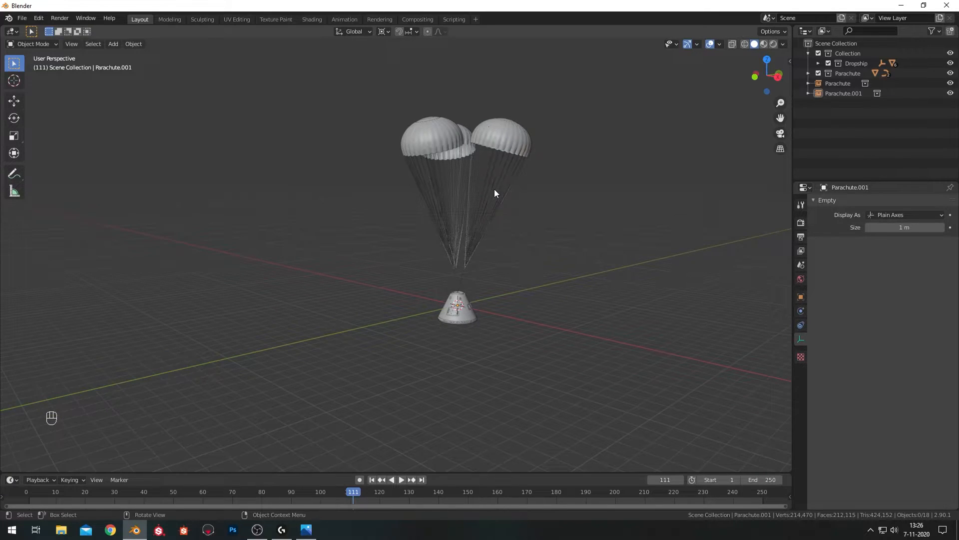
pyautogui.click(598, 258)
pyautogui.hotkey('shift', 'a')
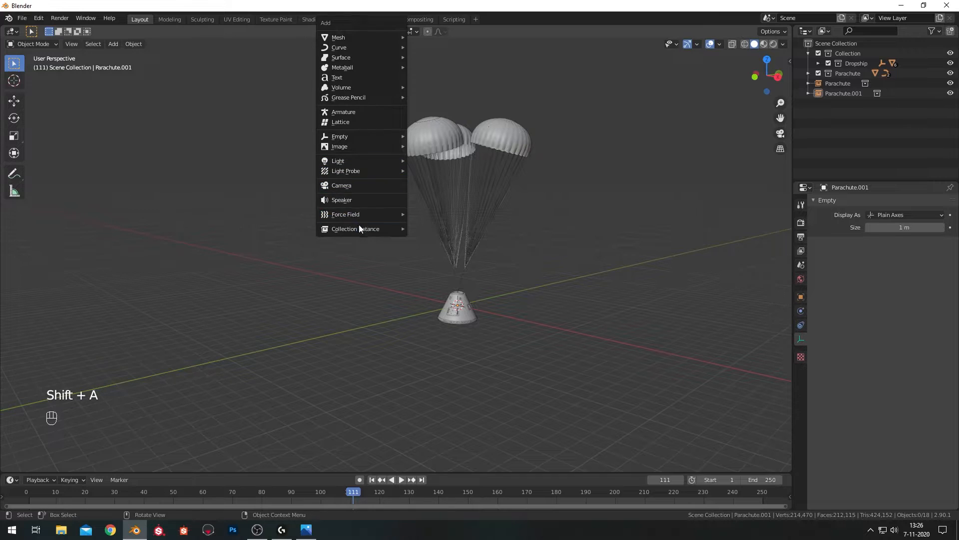
pyautogui.click(346, 185)
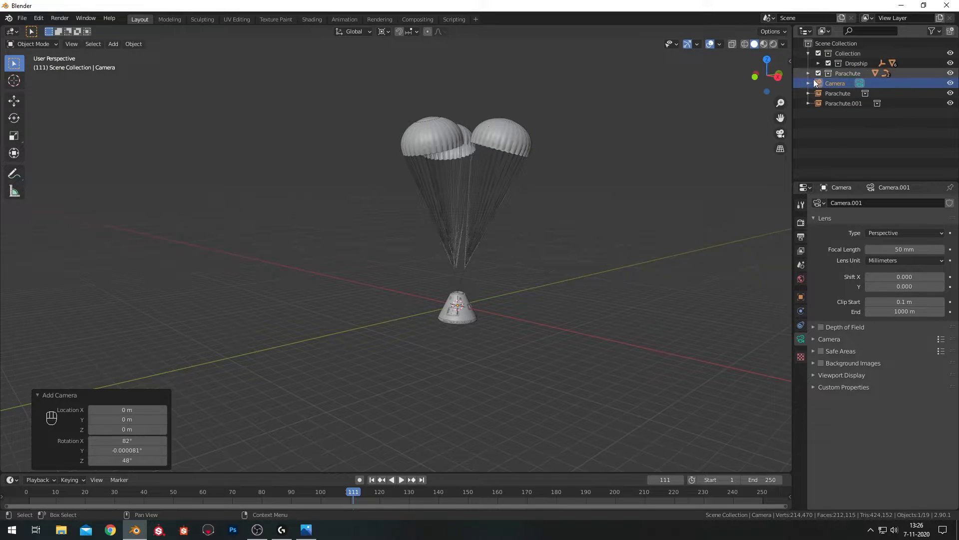
pyautogui.click(830, 86)
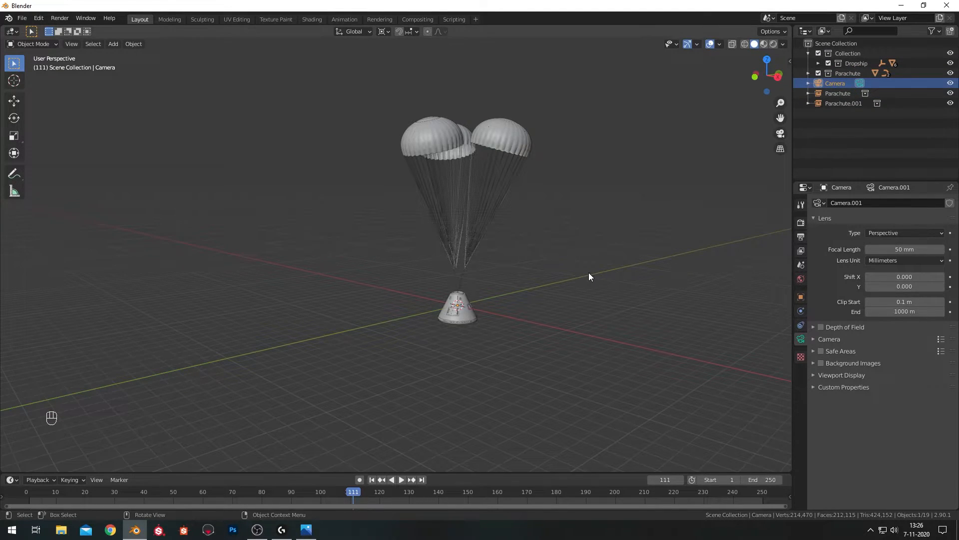
pyautogui.press('KP_0')
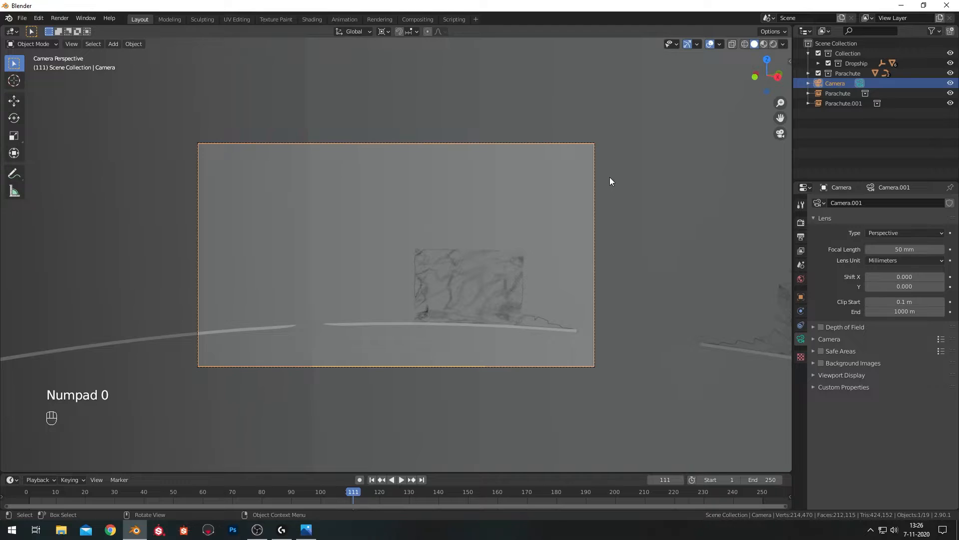
# Enable the Camera to View lock so that viewport navigation moves the camera
pyautogui.press('n')
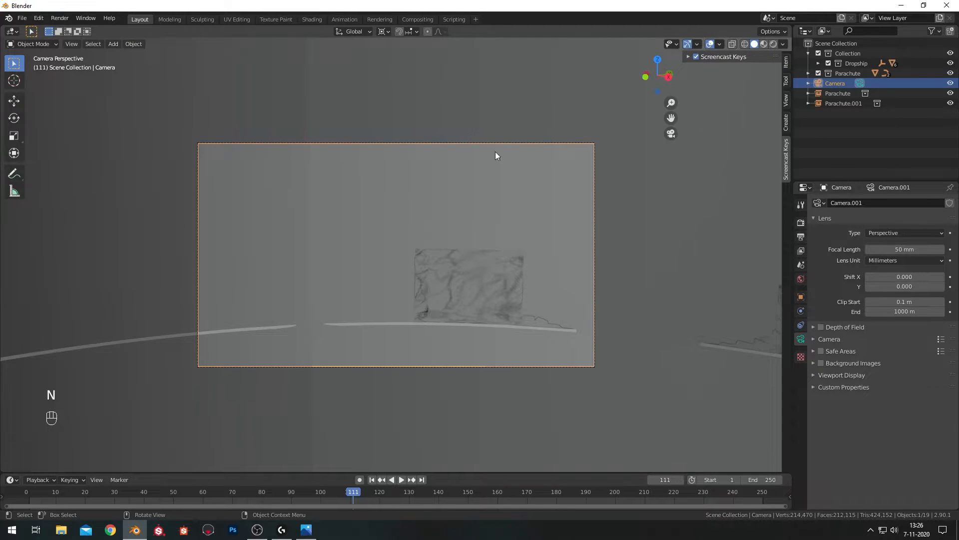
pyautogui.click(786, 61)
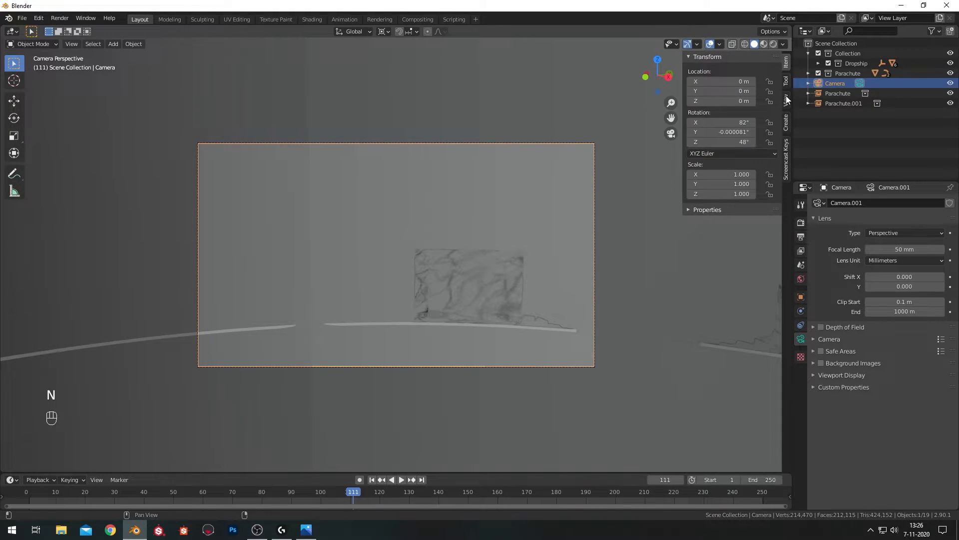
pyautogui.click(787, 100)
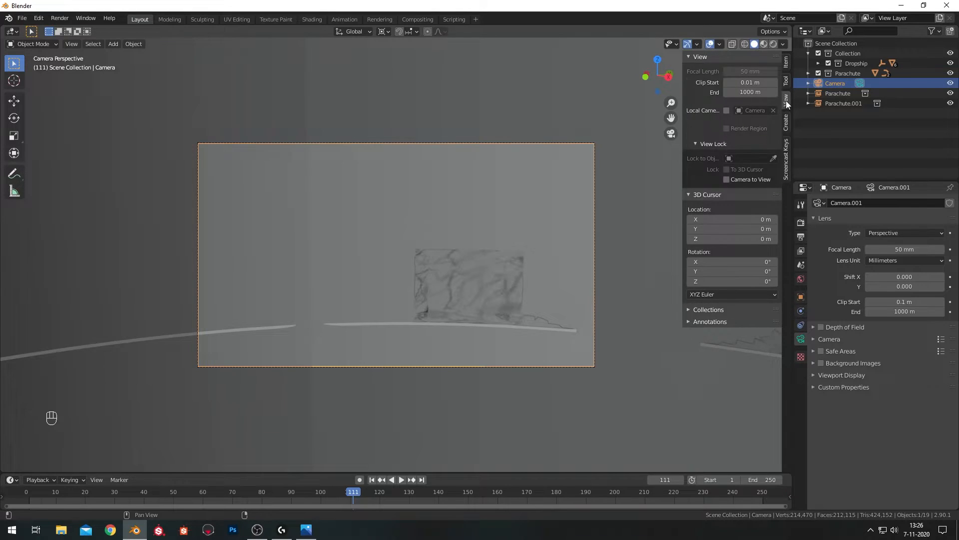
pyautogui.click(727, 178)
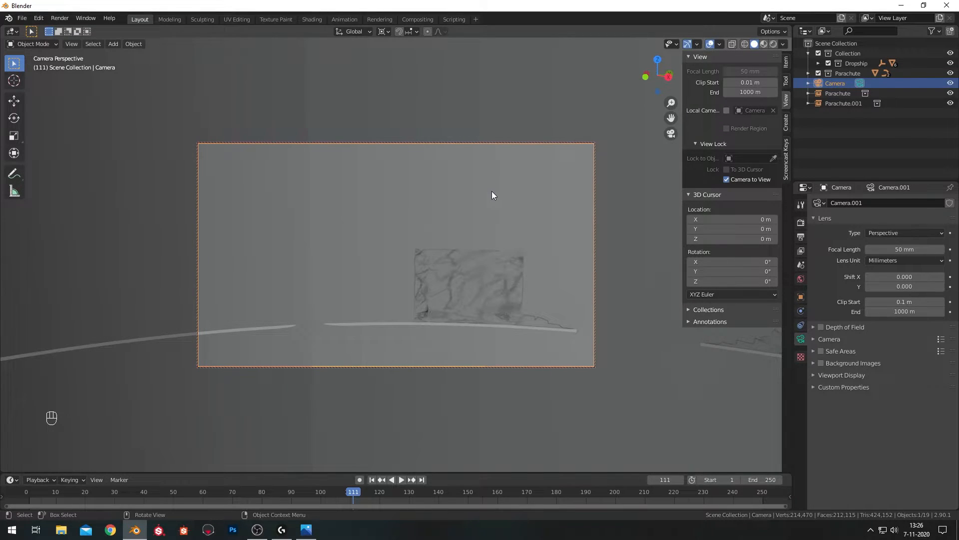
pyautogui.press('n')
# Pull the camera back and shift it until the capsule and all three parachutes fit inside the frame
pyautogui.scroll(-8, 452, 174)
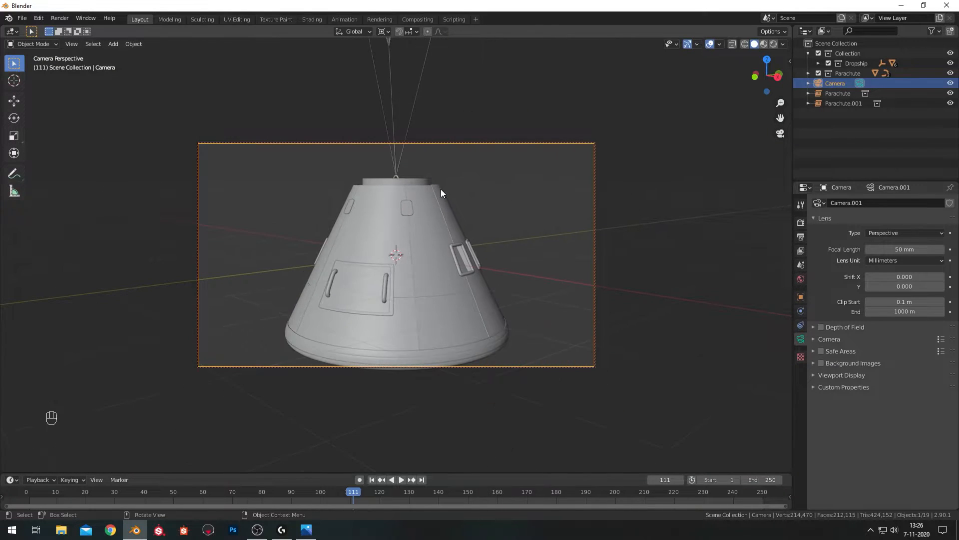
pyautogui.scroll(-6, 440, 189)
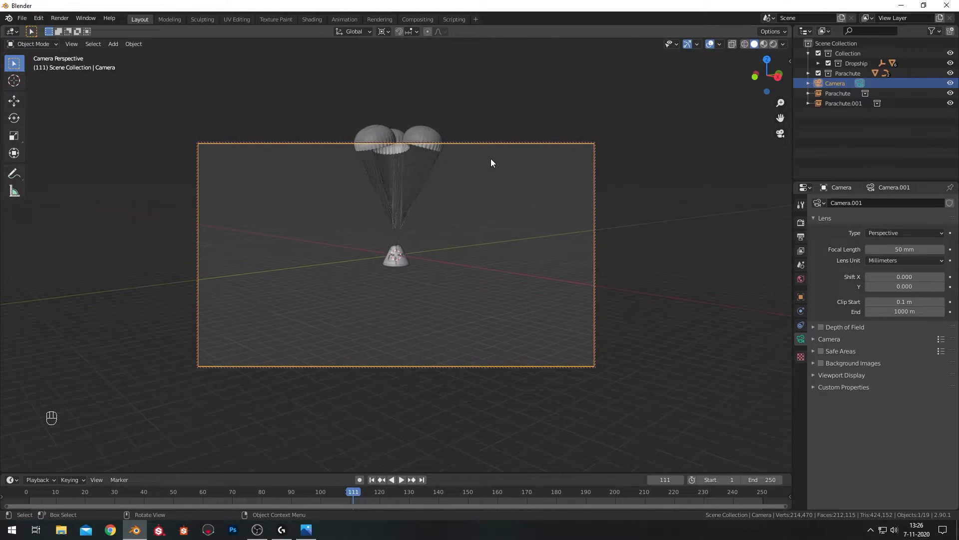
pyautogui.keyDown('shift'); pyautogui.moveTo(484, 165); pyautogui.dragTo(602, 239, button='middle'); pyautogui.keyUp('shift')
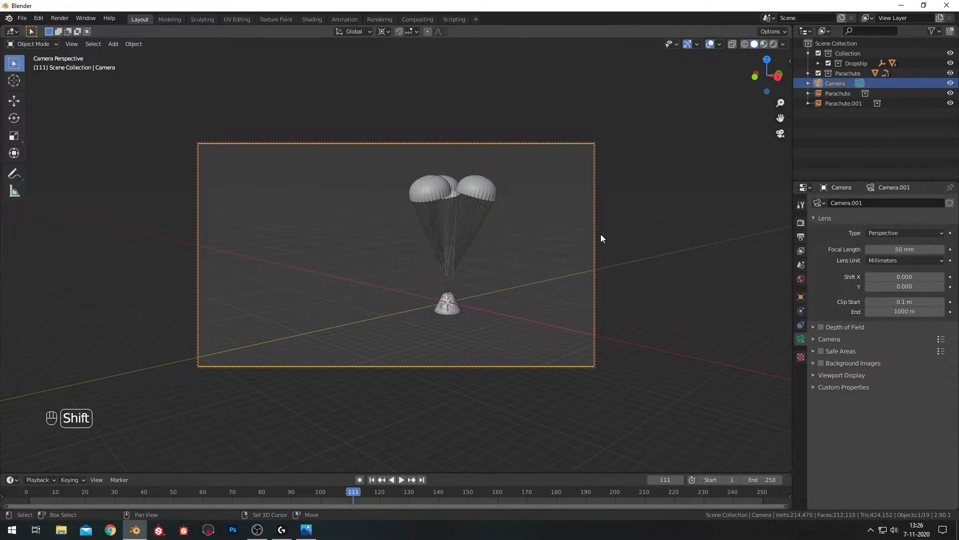
# Roll the camera about -20.4°, orbit it to look down on the parachutes, and roll it about another -5.97°
pyautogui.press('r')
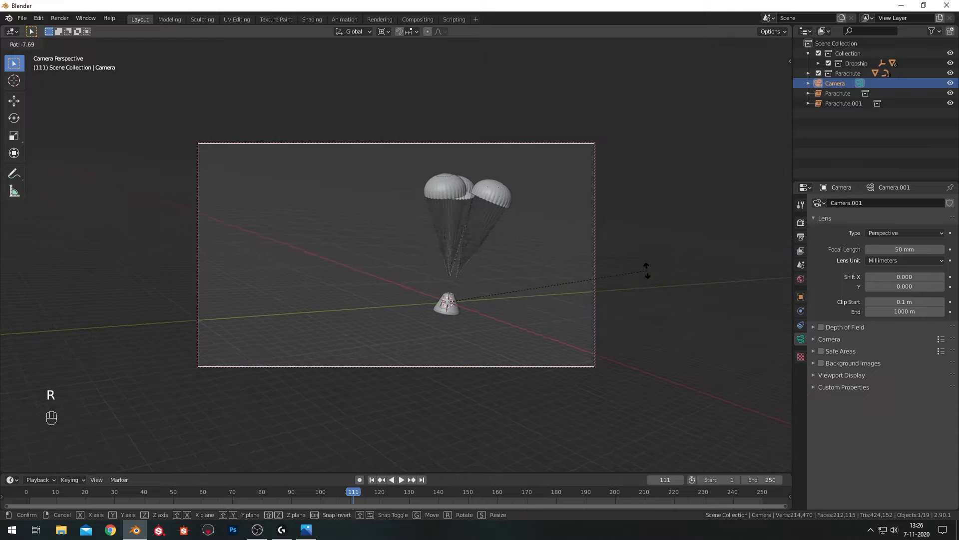
pyautogui.click(616, 234)
pyautogui.moveTo(615, 236); pyautogui.dragTo(617, 365, button='middle')
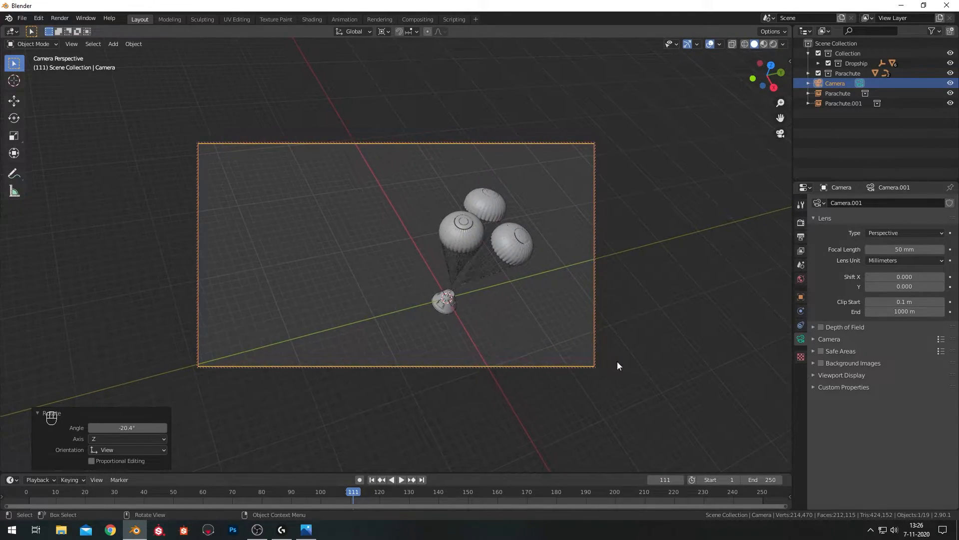
pyautogui.press('r')
pyautogui.click(446, 272)
pyautogui.moveTo(446, 272); pyautogui.dragTo(420, 275, button='middle')
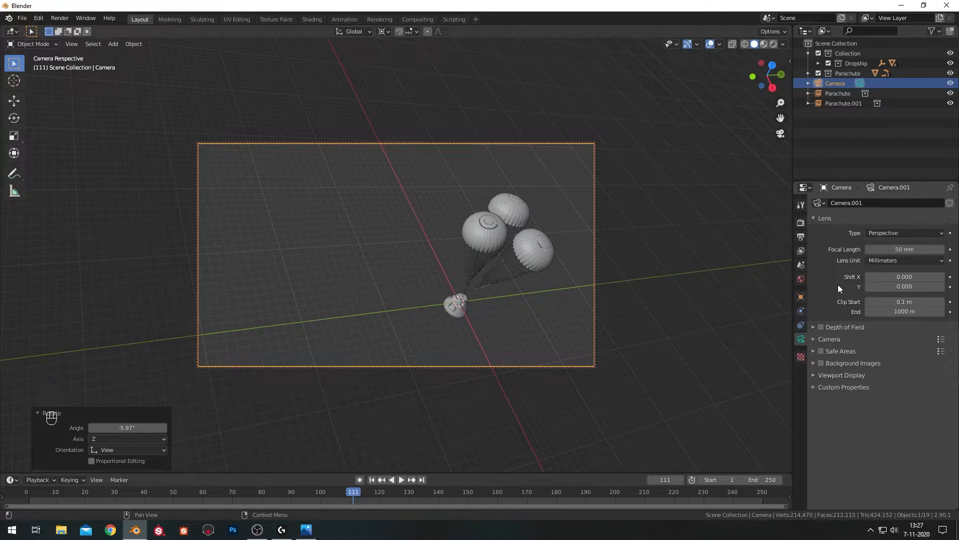
# Set the camera's focal length to 32 mm
pyautogui.click(884, 249)
pyautogui.write('32')
pyautogui.press('Return')
# Fine-tune the camera's roll, distance and position so the parachutes and capsule sit in the right half of the frame
pyautogui.keyDown('shift'); pyautogui.moveTo(535, 248); pyautogui.dragTo(394, 215, button='middle'); pyautogui.keyUp('shift')
pyautogui.press('r')
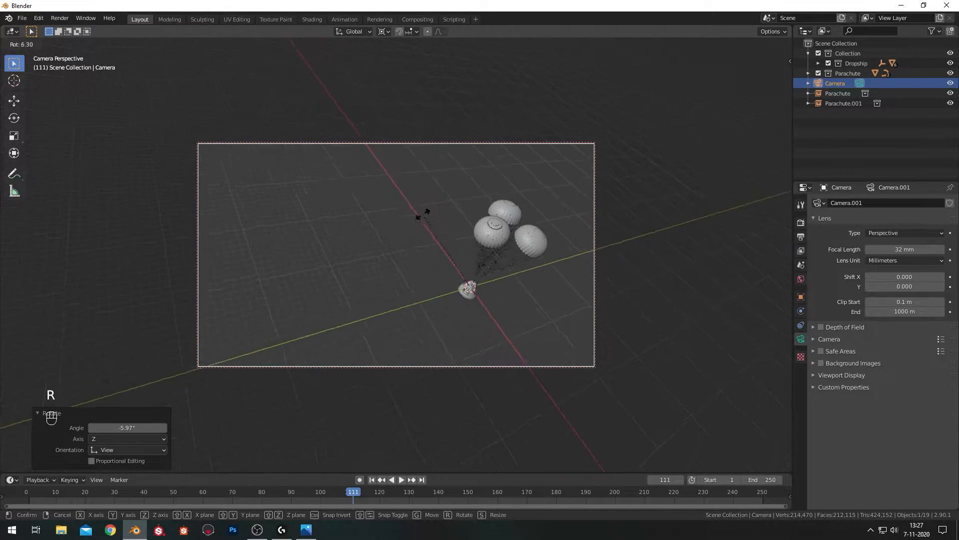
pyautogui.click(408, 208)
pyautogui.moveTo(409, 208)
pyautogui.keyDown('shift'); pyautogui.mouseDown(button='middle')
pyautogui.moveTo(417, 211)
pyautogui.moveTo(404, 217)
pyautogui.mouseUp(button='middle'); pyautogui.keyUp('shift')
pyautogui.scroll(1, 501, 268)
pyautogui.keyDown('shift'); pyautogui.moveTo(422, 252); pyautogui.dragTo(408, 242, button='middle'); pyautogui.keyUp('shift')
# Deselect everything and disable the Camera to View lock to keep the framing fixed
pyautogui.click(429, 180)
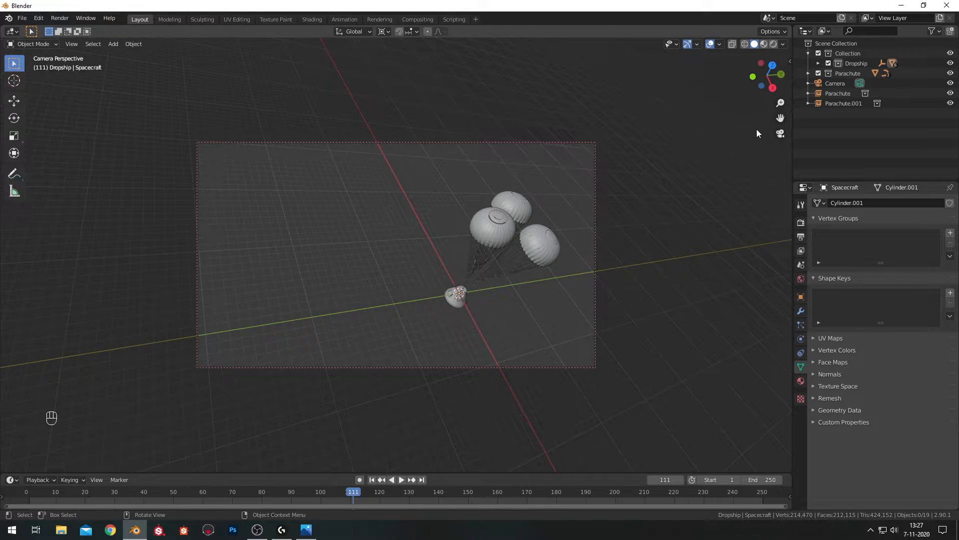
pyautogui.press('n')
pyautogui.click(727, 180)
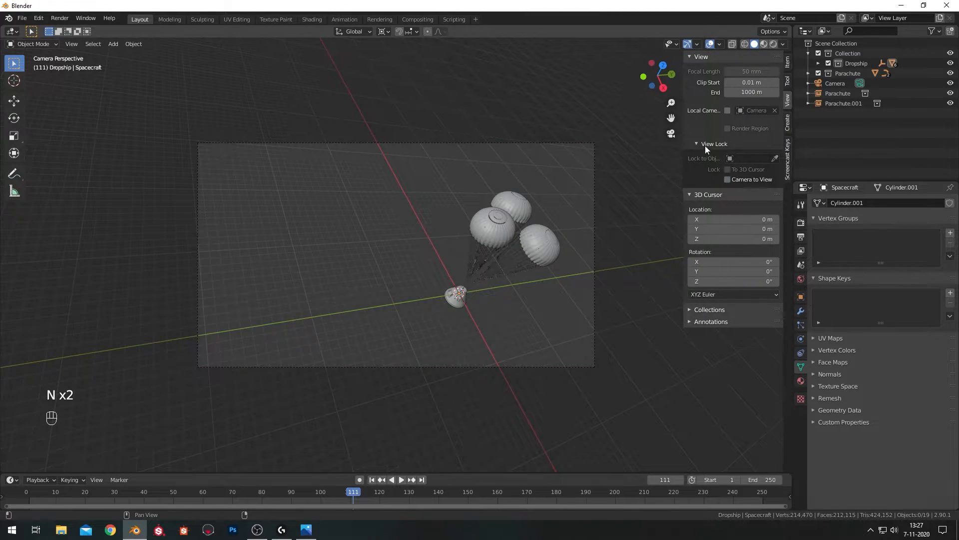
pyautogui.press('n')
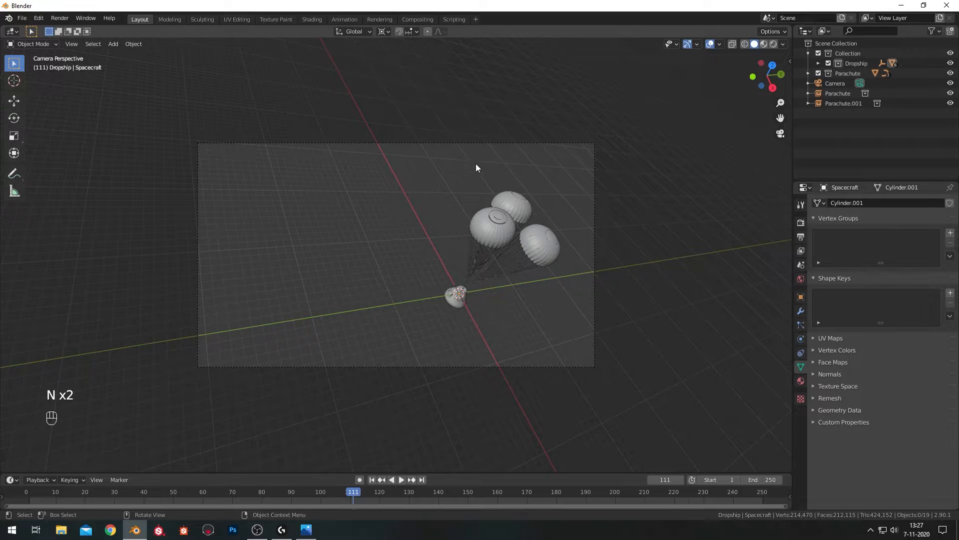
# Add a plane at the origin and move it down 20 m along the global Z axis
pyautogui.hotkey('shift', 'a')
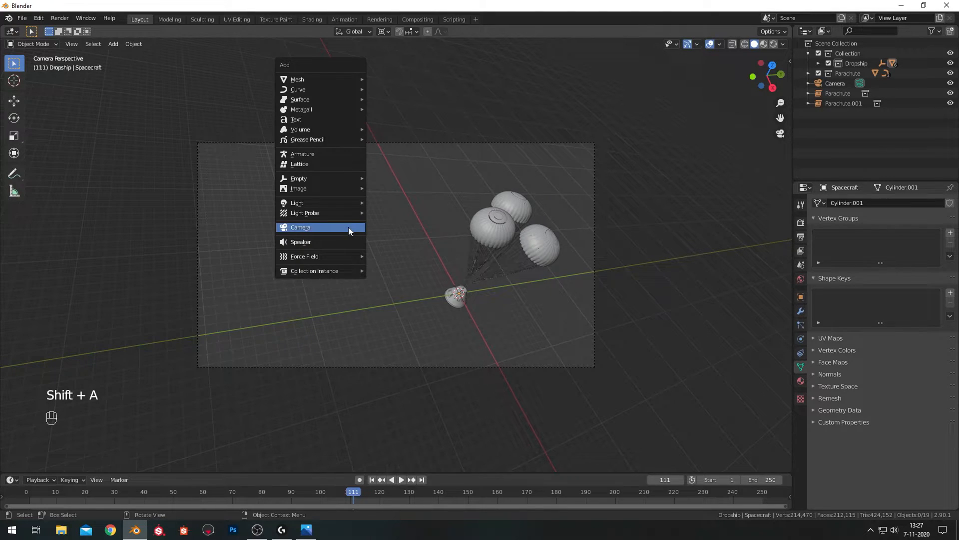
pyautogui.moveTo(323, 78)
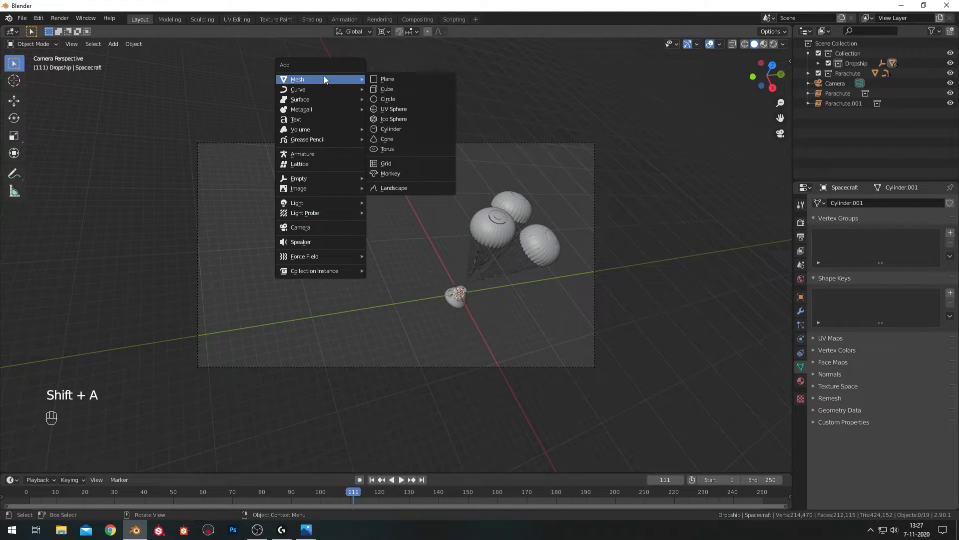
pyautogui.click(395, 80)
pyautogui.press('g')
pyautogui.press('z')
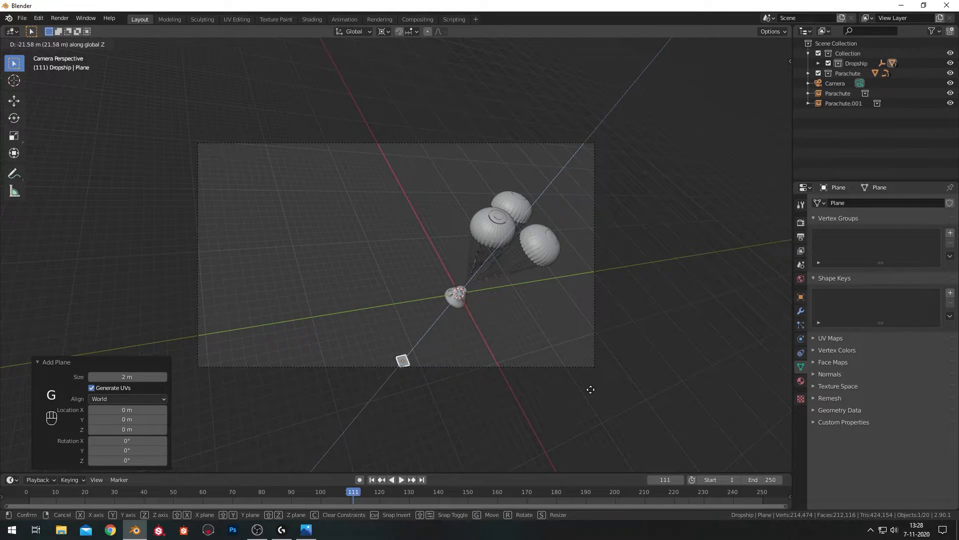
pyautogui.keyDown('ctrl'); pyautogui.click(590, 390); pyautogui.keyUp('ctrl')
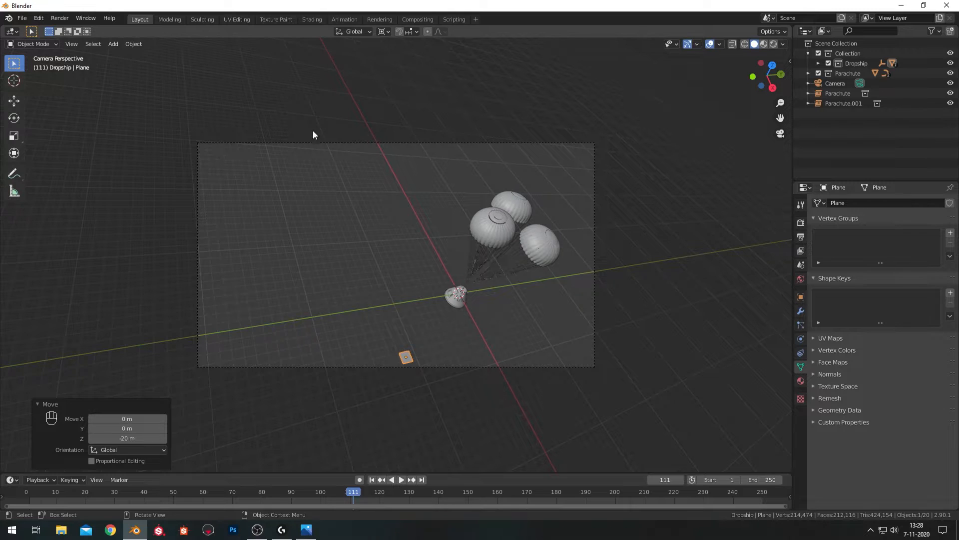
# Set the transform pivot point to Bounding Box Center for scaling the plane
pyautogui.press('s')
pyautogui.rightClick(449, 254)
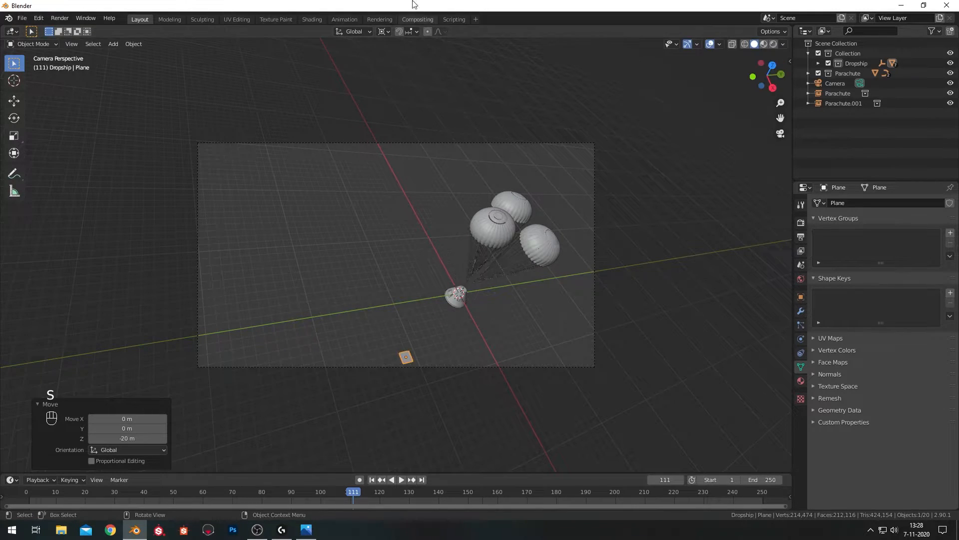
pyautogui.click(384, 31)
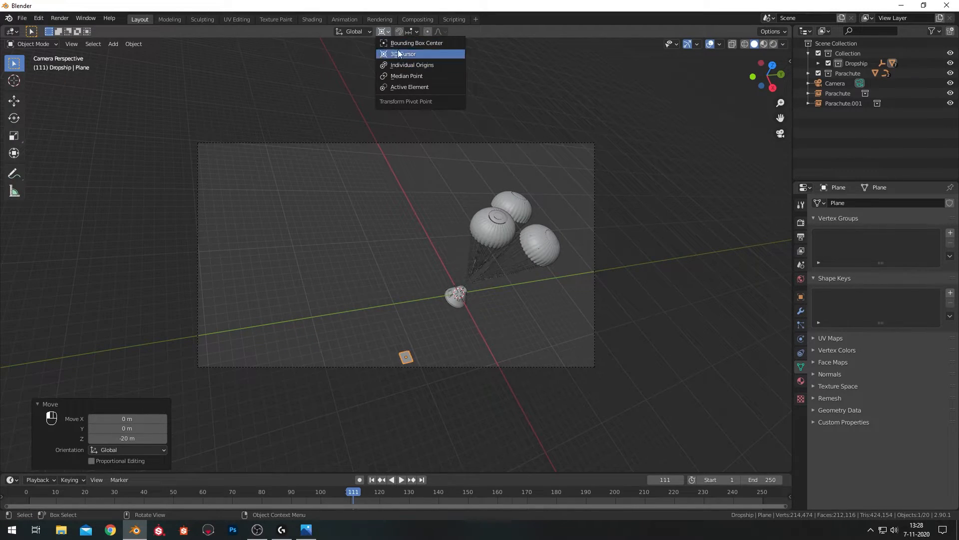
pyautogui.click(403, 43)
# Scale the plane up by about 42.2 and again by about 3.5 to fill the camera frame, and apply its scale
pyautogui.press('s')
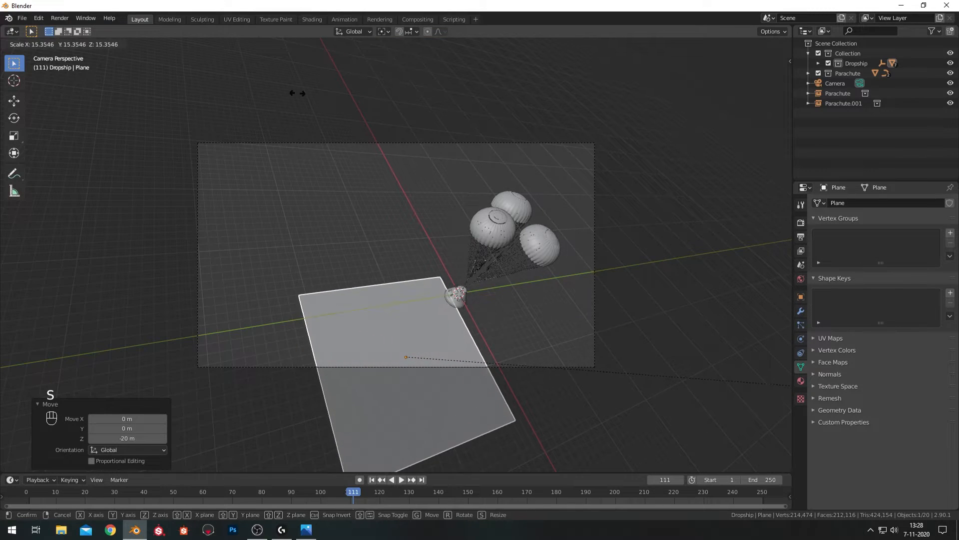
pyautogui.click(294, 368)
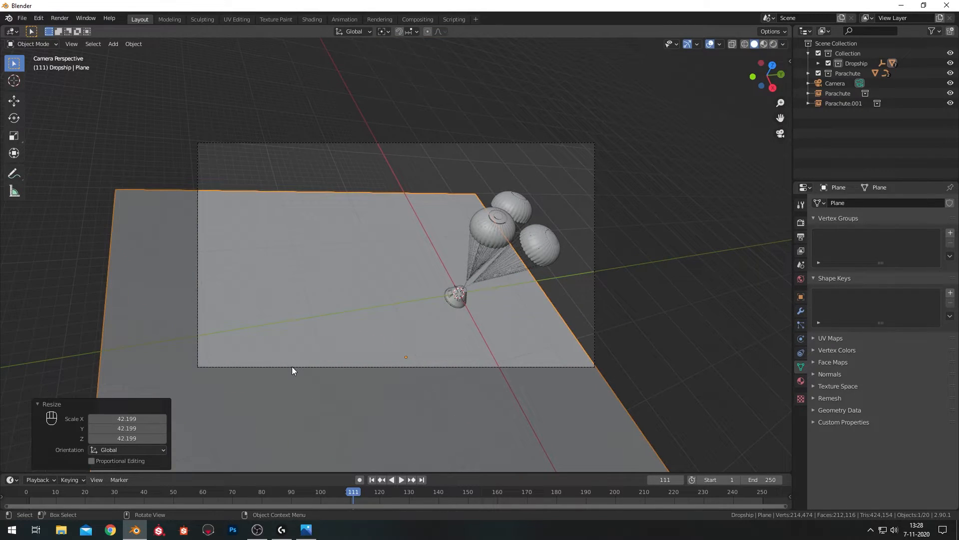
pyautogui.press('s')
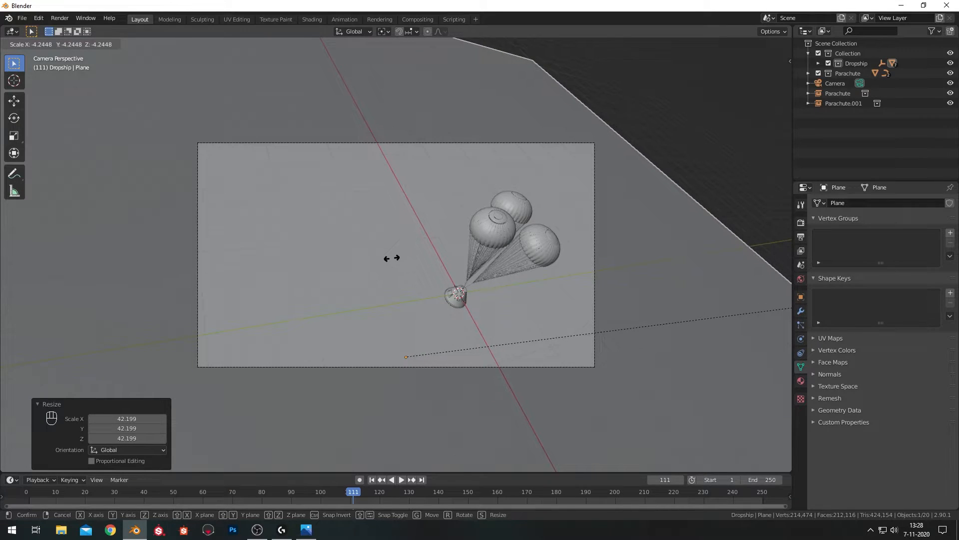
pyautogui.click(261, 281)
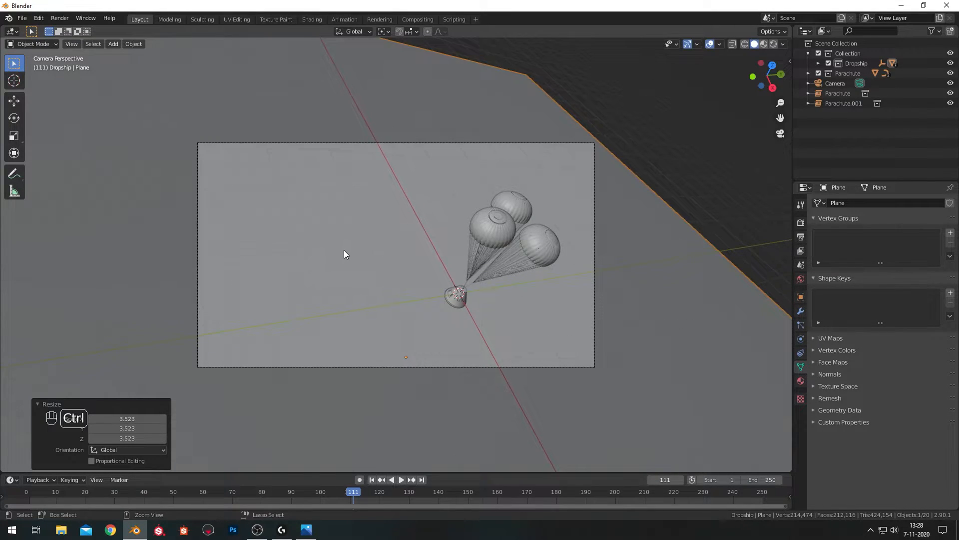
pyautogui.hotkey('ctrl', 'a')
pyautogui.click(318, 268)
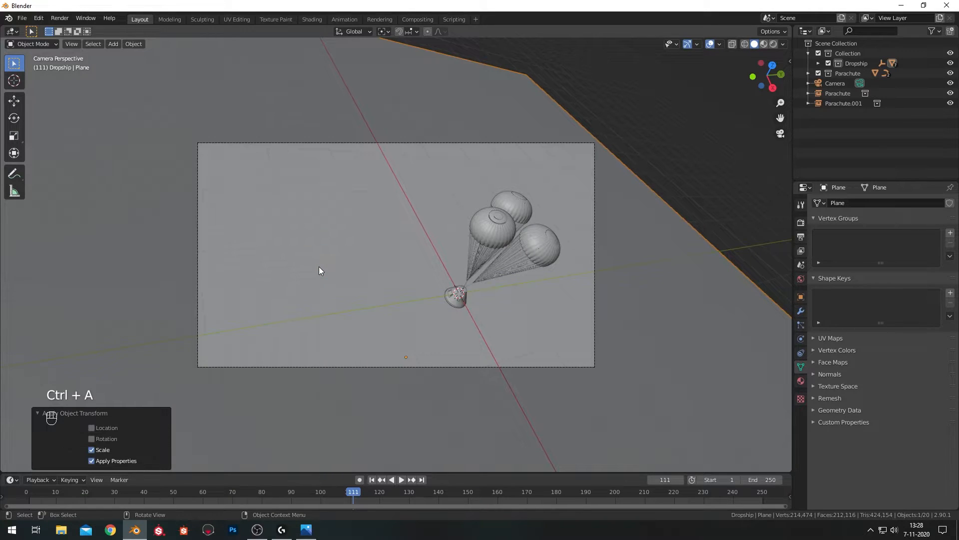
# Subdivide the ground plane's mesh with 100 cuts and return to Object Mode
pyautogui.press('Tab')
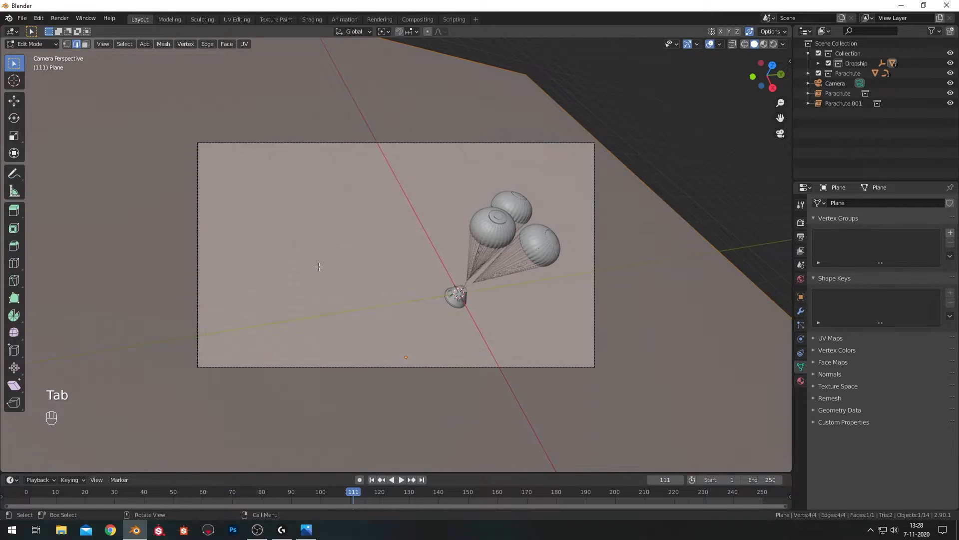
pyautogui.rightClick(284, 269)
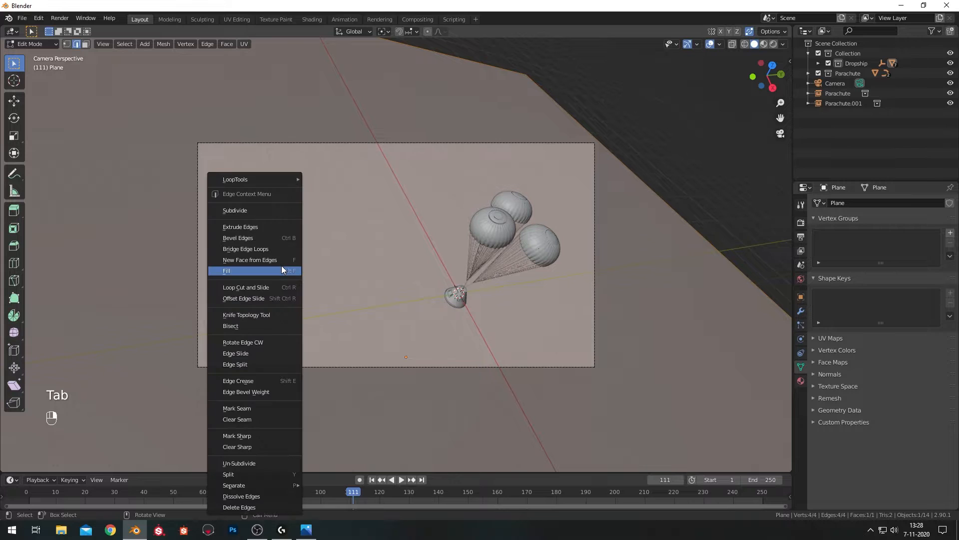
pyautogui.click(270, 212)
pyautogui.click(142, 394)
pyautogui.press('Return')
pyautogui.click(141, 394)
pyautogui.write('100')
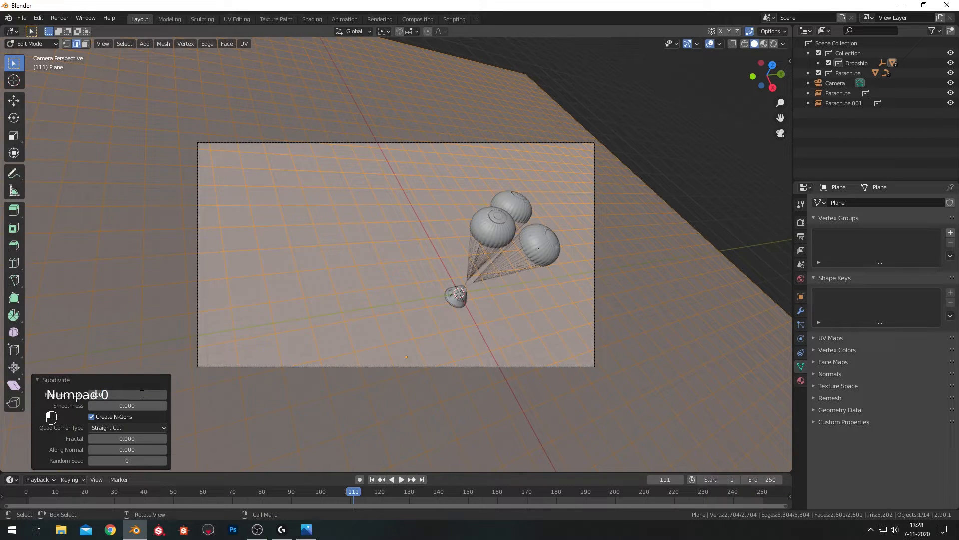
pyautogui.press('Return')
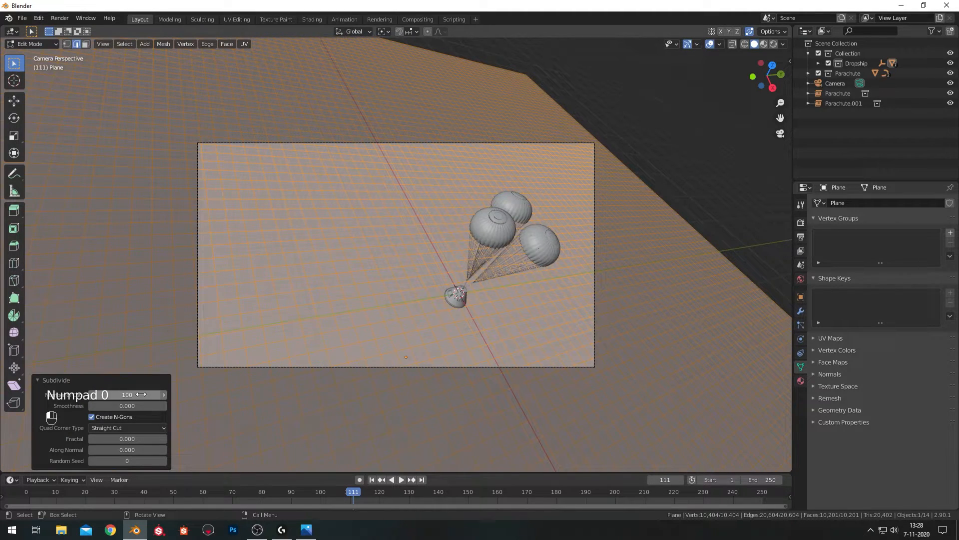
pyautogui.press('Tab')
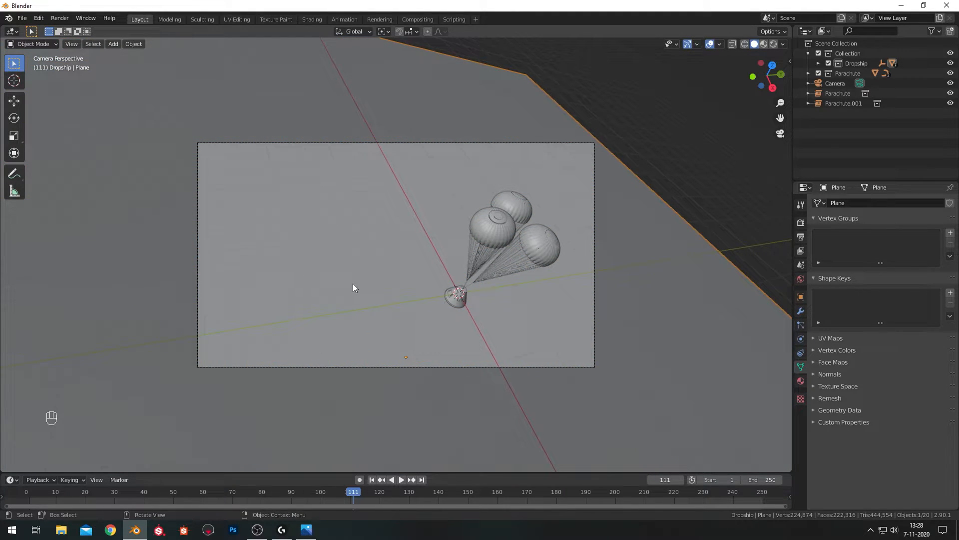
# Add a Displace modifier to the plane and give it a new Clouds texture
pyautogui.click(801, 311)
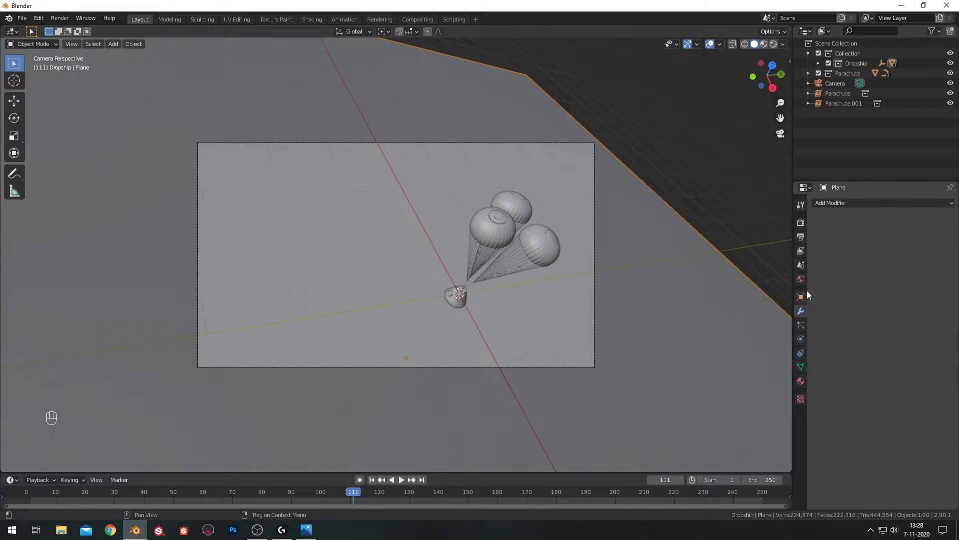
pyautogui.click(841, 203)
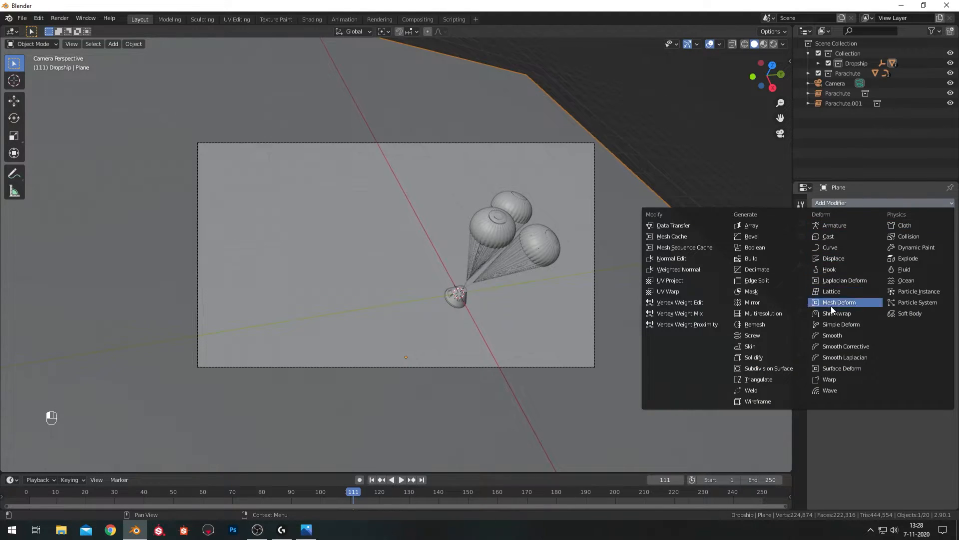
pyautogui.click(832, 258)
pyautogui.click(918, 257)
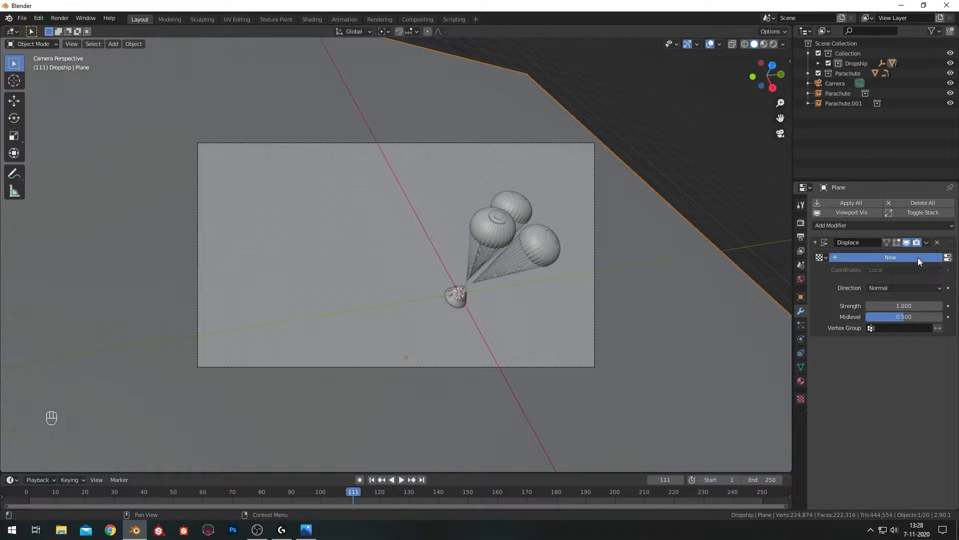
pyautogui.click(948, 257)
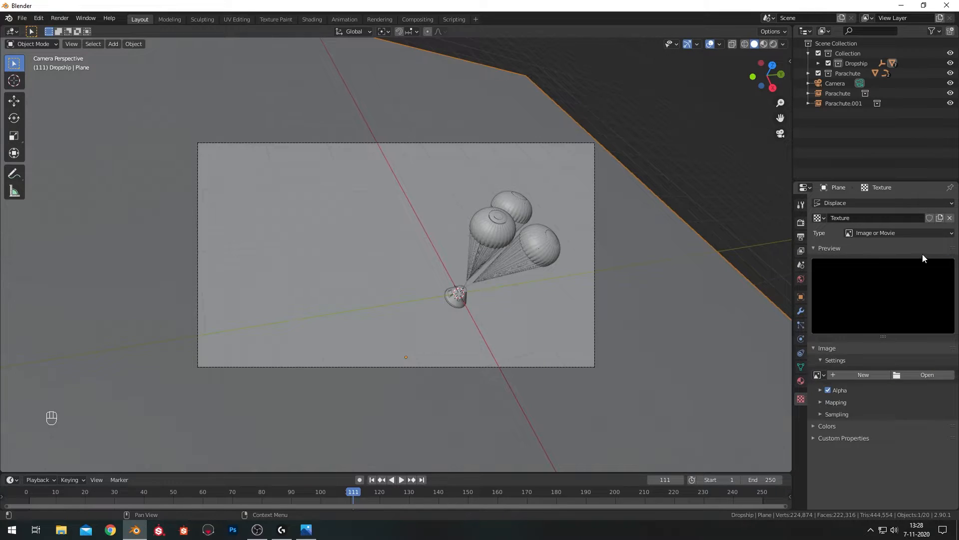
pyautogui.click(880, 233)
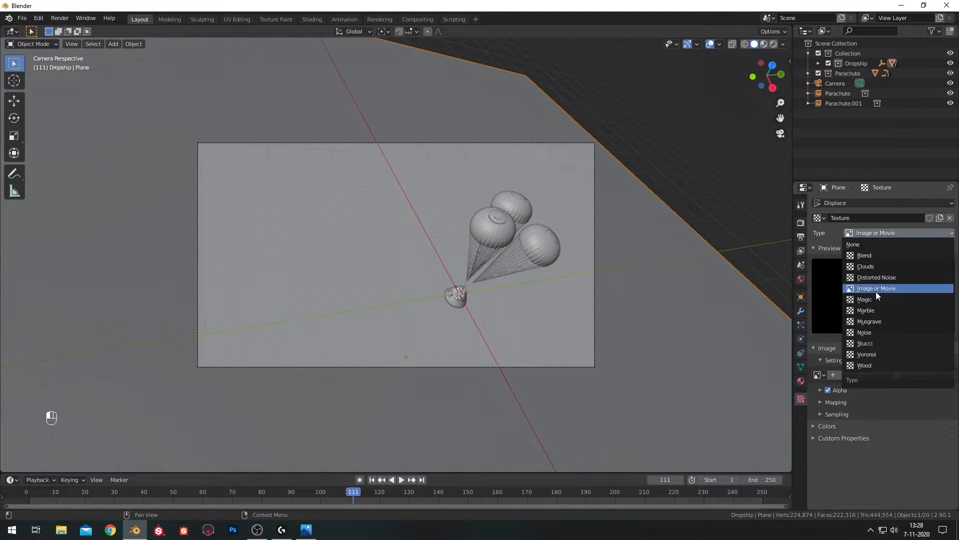
pyautogui.click(874, 266)
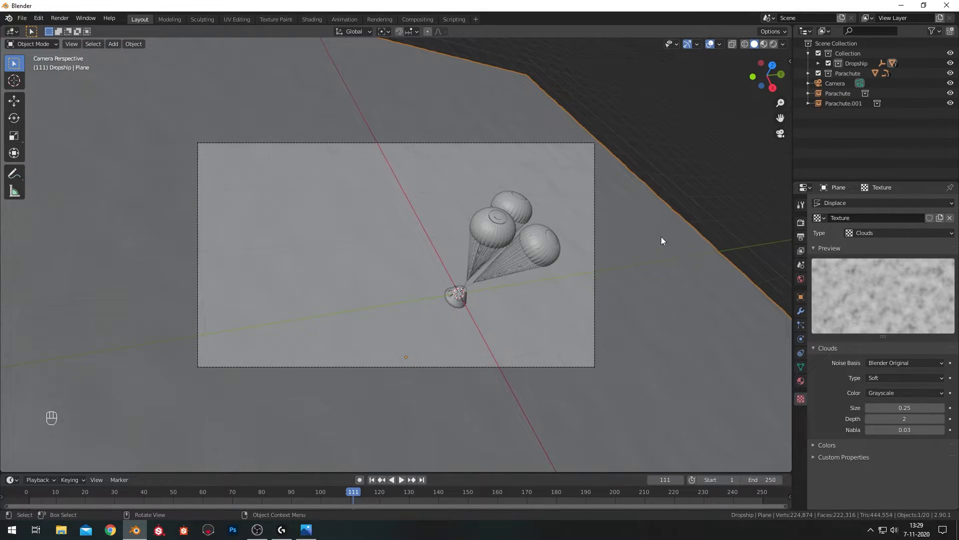
# Set the plane's Displace modifier strength to 0.5
pyautogui.click(801, 310)
pyautogui.click(887, 306)
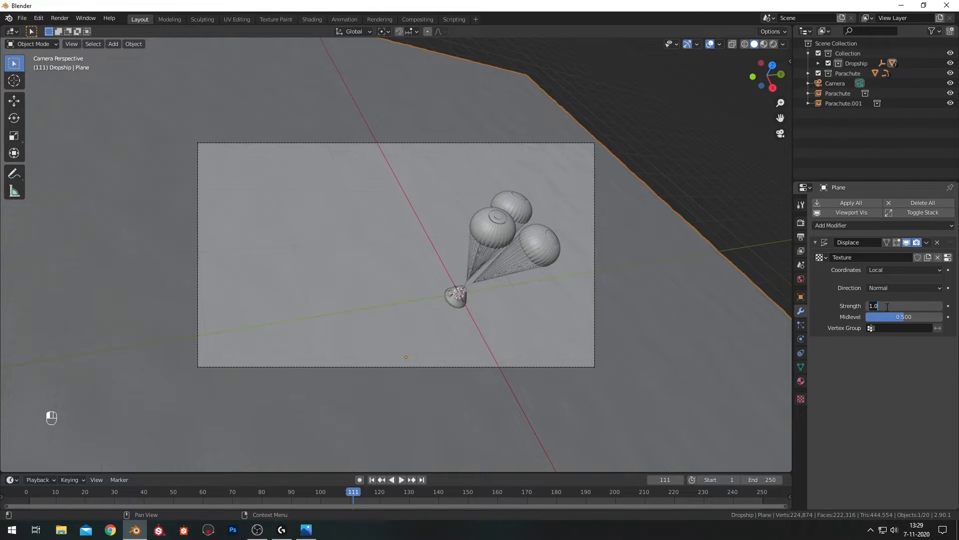
pyautogui.write('0.5')
pyautogui.press('Return')
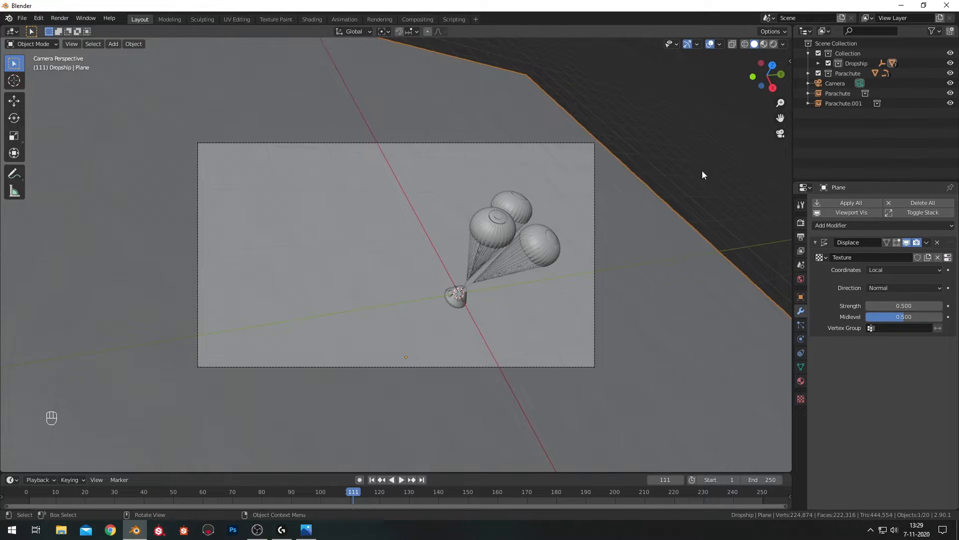
# Check the scene in Rendered viewport shading and return to Solid shading
pyautogui.press('z')
pyautogui.click(527, 133)
pyautogui.press('z')
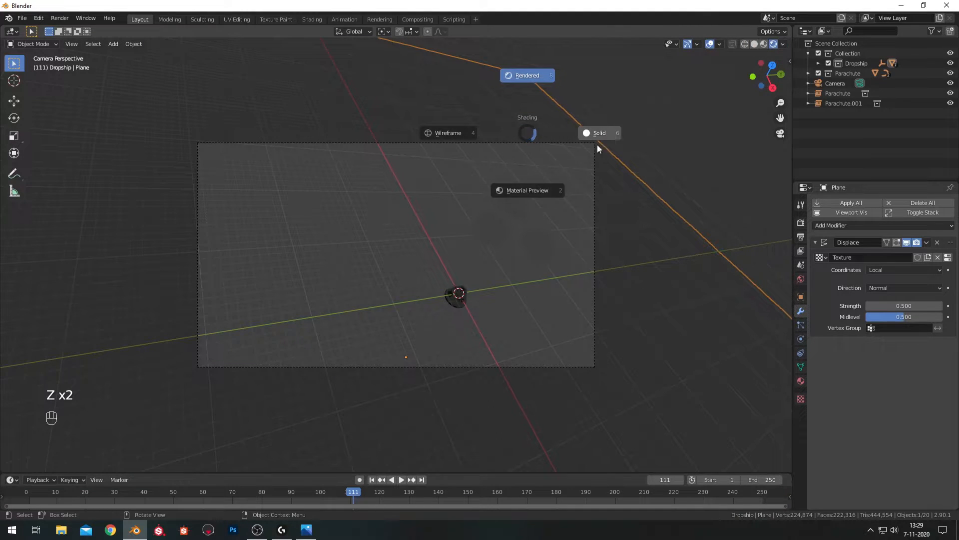
pyautogui.click(597, 146)
# Switch the render engine to Cycles with GPU Compute and set the render samples to 256
pyautogui.click(800, 224)
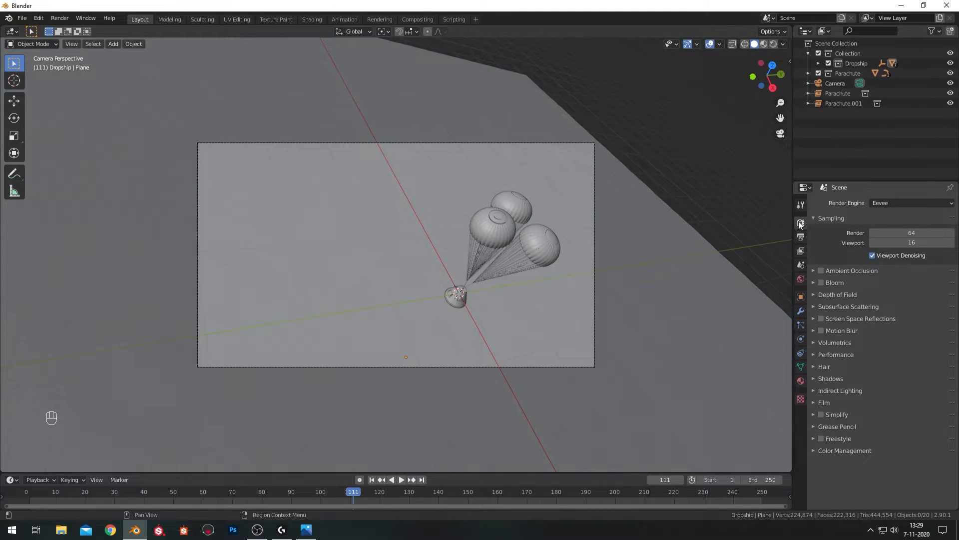
pyautogui.click(894, 203)
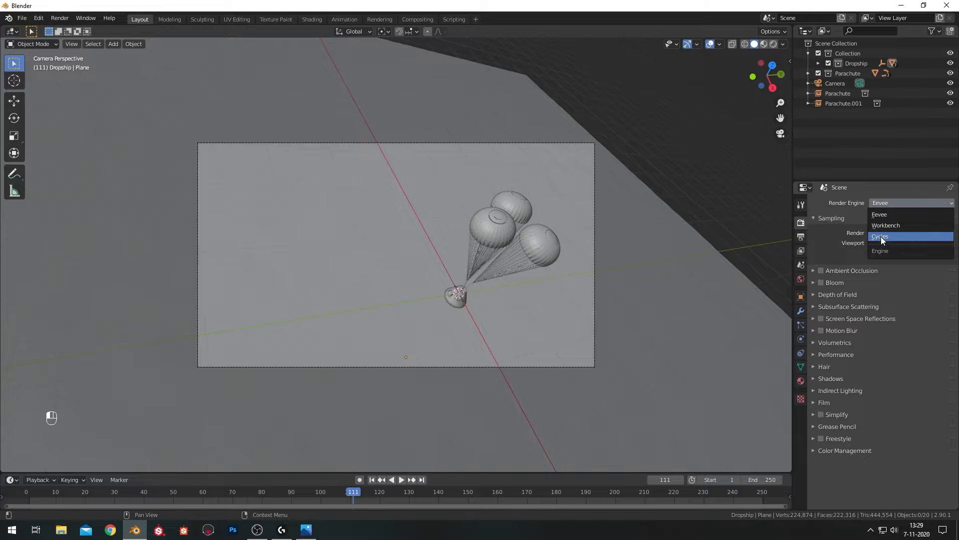
pyautogui.click(881, 236)
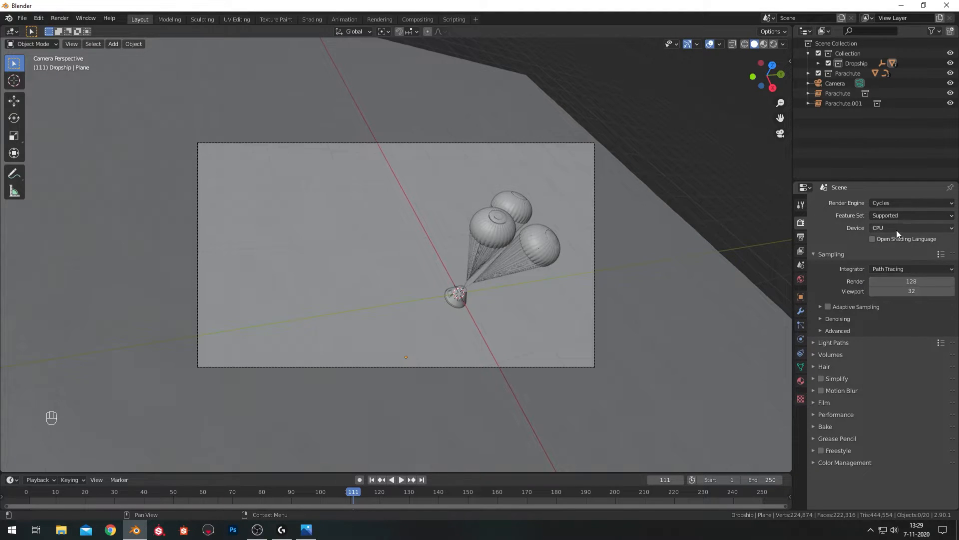
pyautogui.click(896, 229)
pyautogui.click(883, 251)
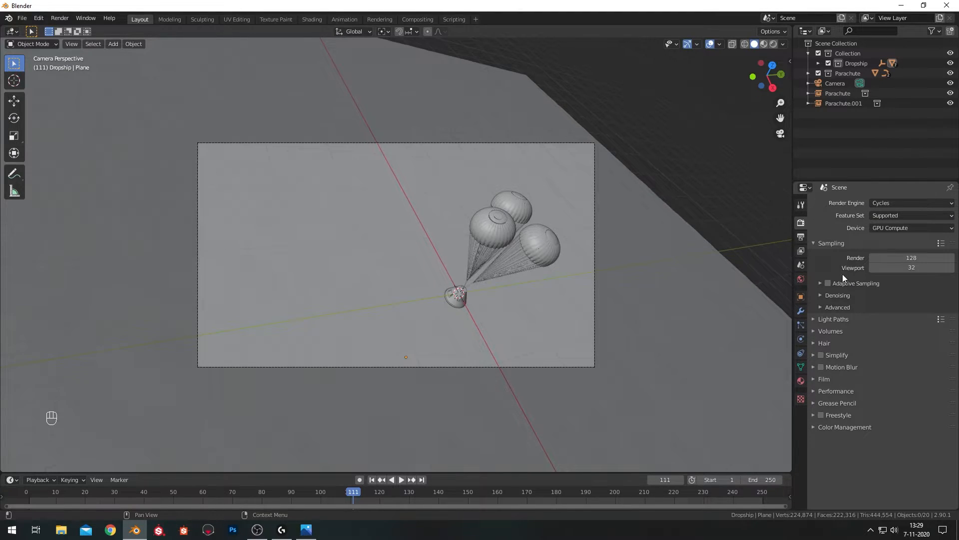
pyautogui.click(893, 258)
pyautogui.write('256')
pyautogui.press('Return')
# Enable OptiX denoising for both render and viewport, with the viewport start sample set to 10
pyautogui.click(820, 295)
pyautogui.click(873, 311)
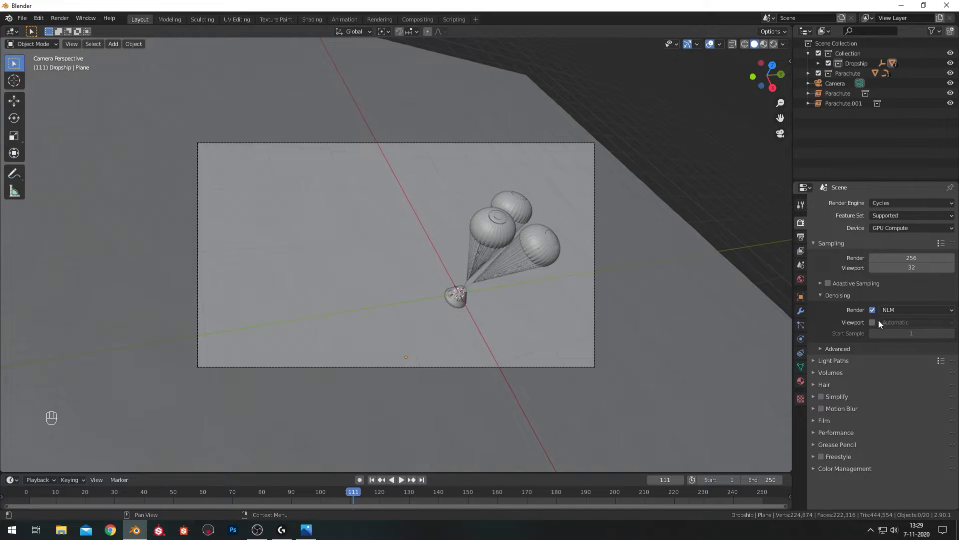
pyautogui.click(872, 322)
pyautogui.click(890, 310)
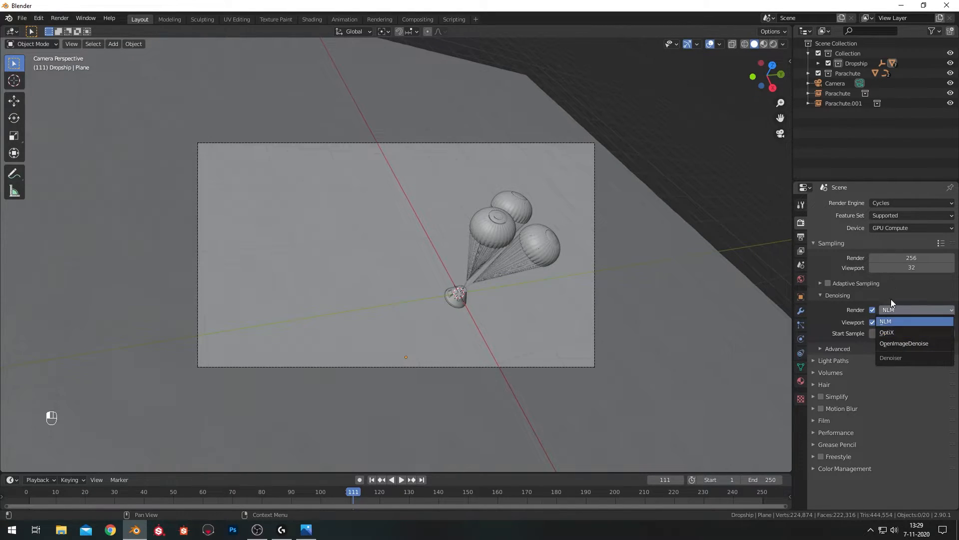
pyautogui.click(892, 299)
pyautogui.click(894, 308)
pyautogui.click(888, 333)
pyautogui.click(895, 325)
pyautogui.click(890, 345)
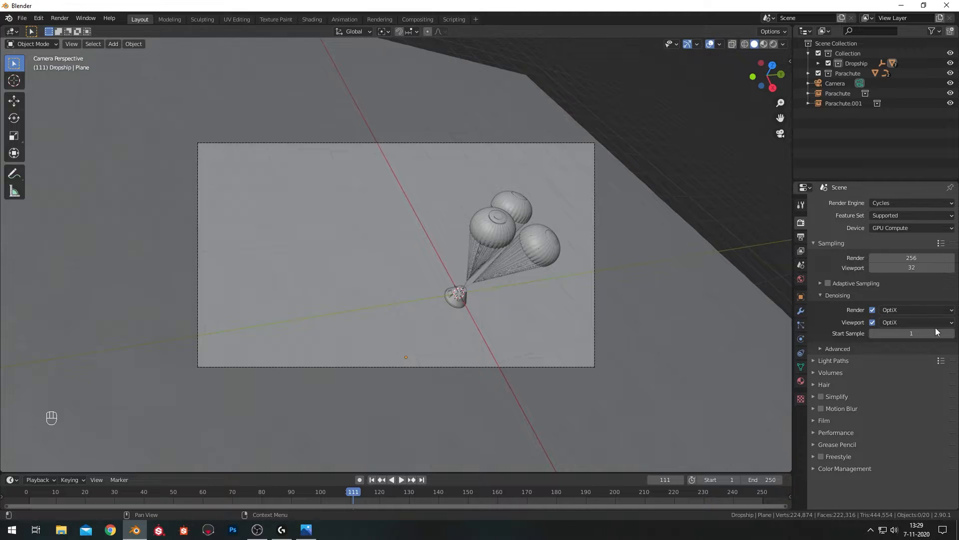
pyautogui.click(906, 333)
pyautogui.write('10')
pyautogui.press('Return')
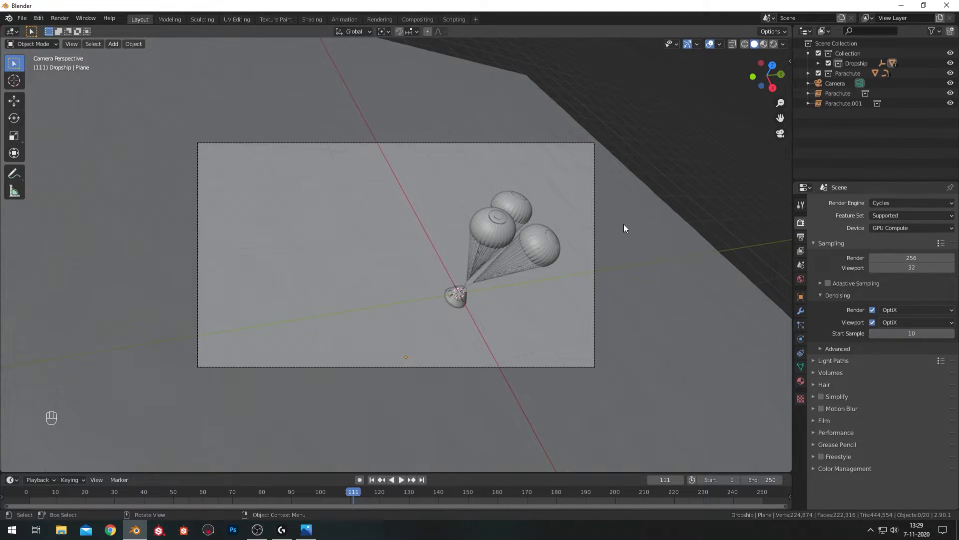
# Use an Environment Texture as the world background color and preview the scene in Rendered shading
pyautogui.click(801, 278)
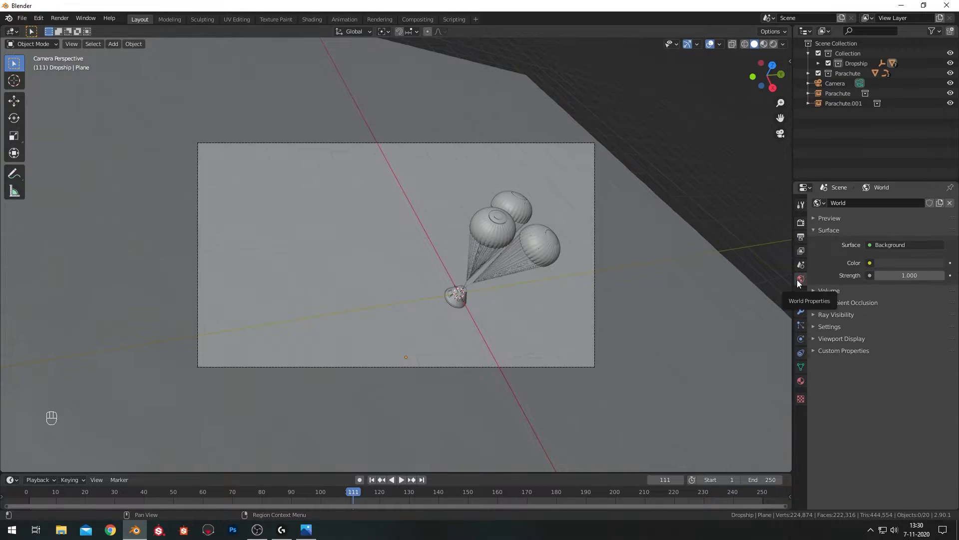
pyautogui.click(870, 264)
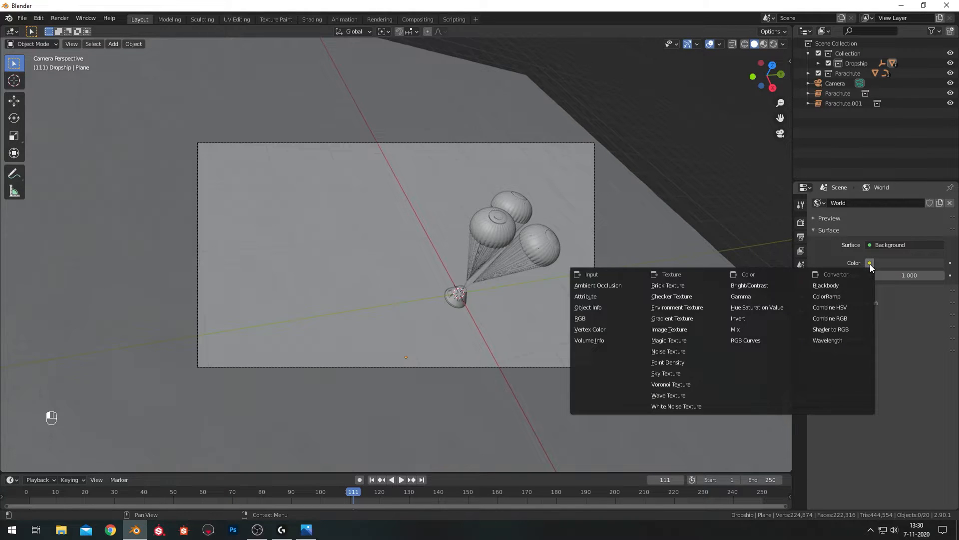
pyautogui.click(680, 307)
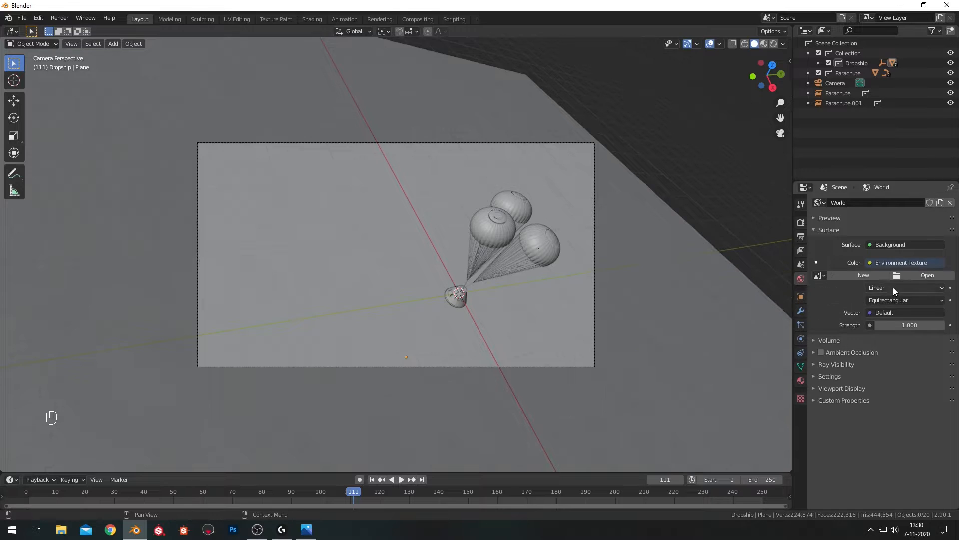
pyautogui.press('z')
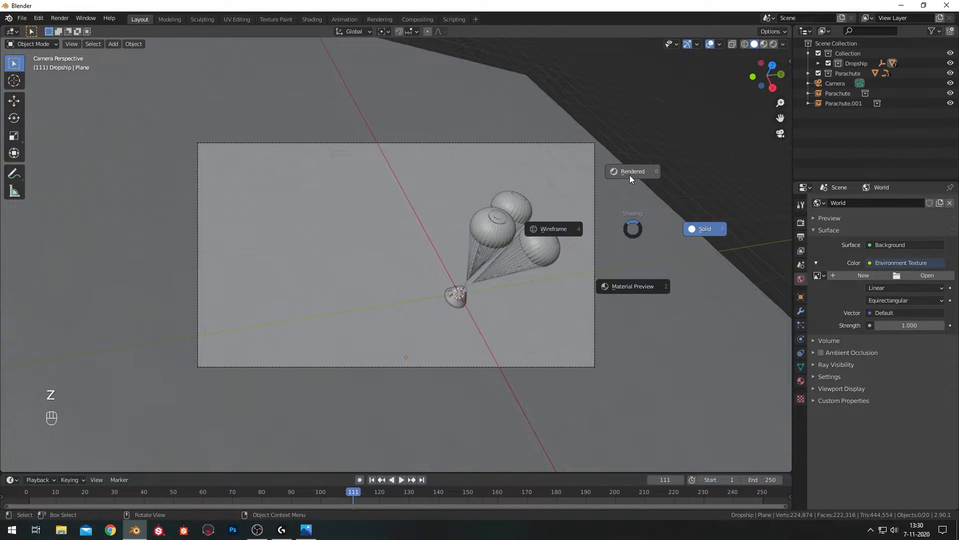
pyautogui.click(629, 175)
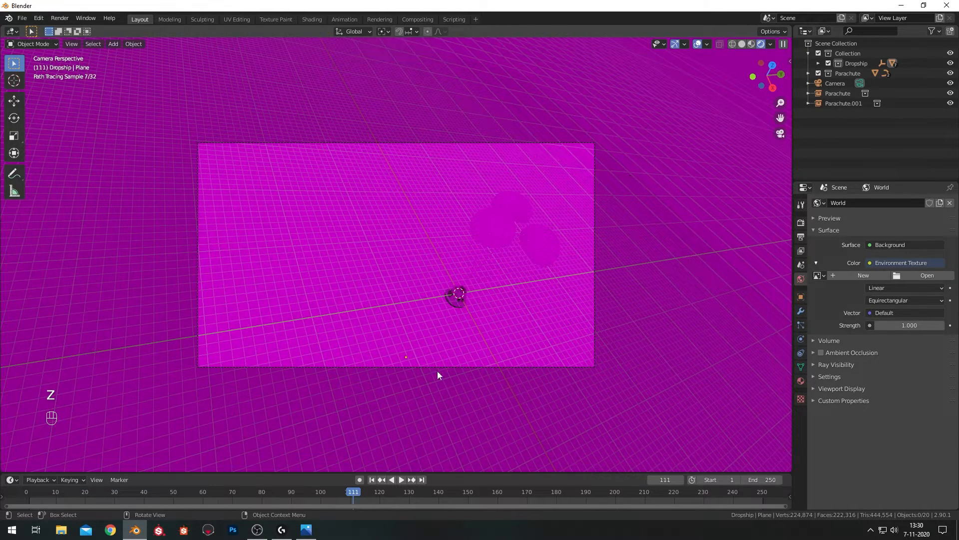
# Load kloppenheim_06_4k.hdr from the HDRI Library folder into the world's Environment Texture
pyautogui.click(918, 275)
pyautogui.moveTo(389, 14); pyautogui.dragTo(371, 64)
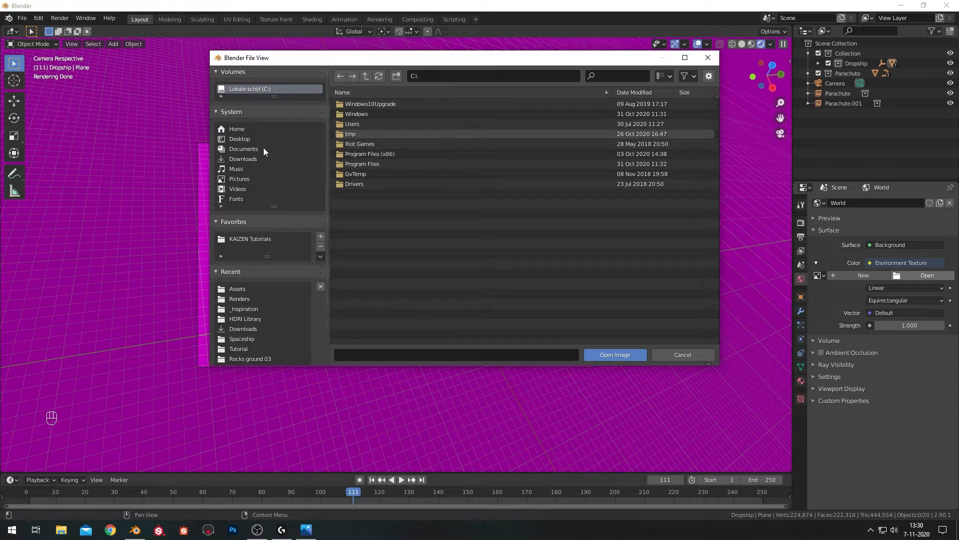
pyautogui.click(247, 242)
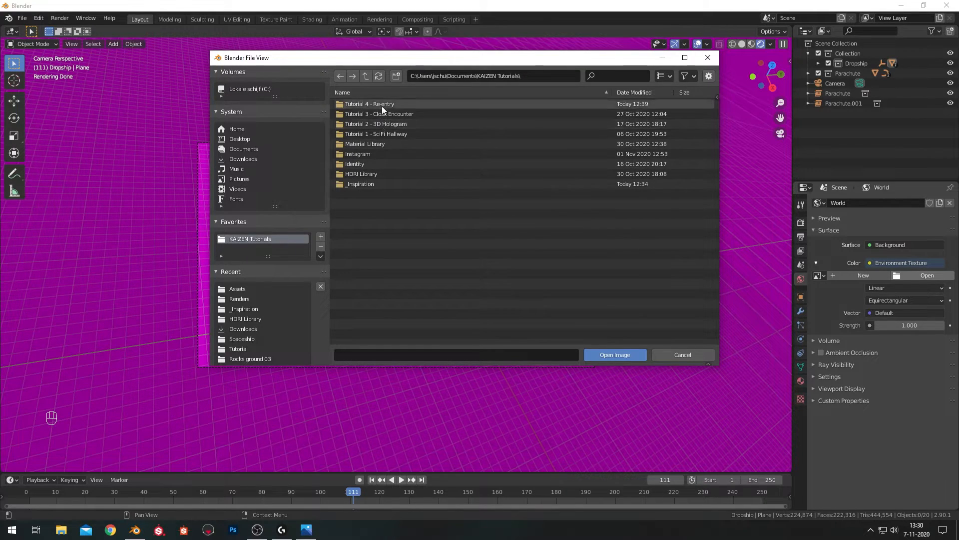
pyautogui.click(362, 173)
pyautogui.doubleClick(386, 173)
pyautogui.click(380, 125)
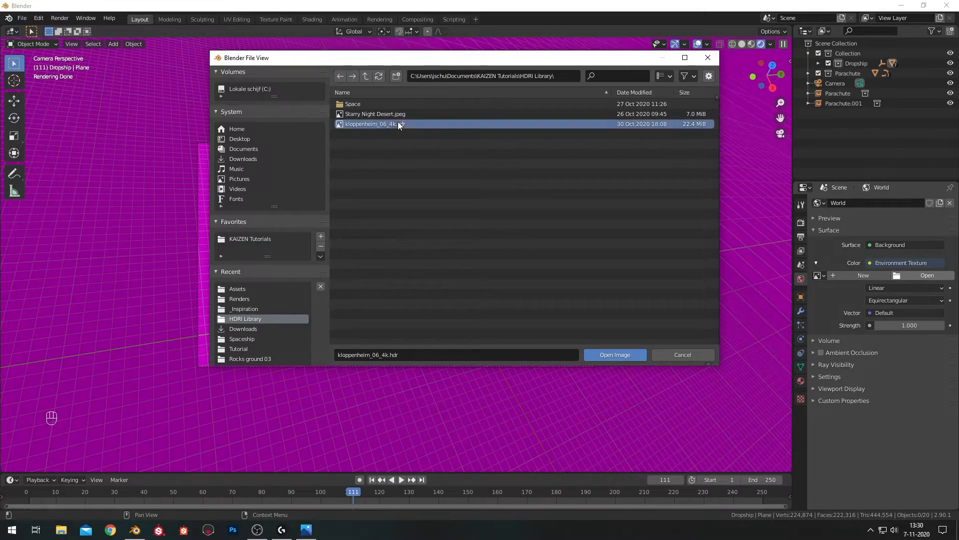
pyautogui.click(619, 353)
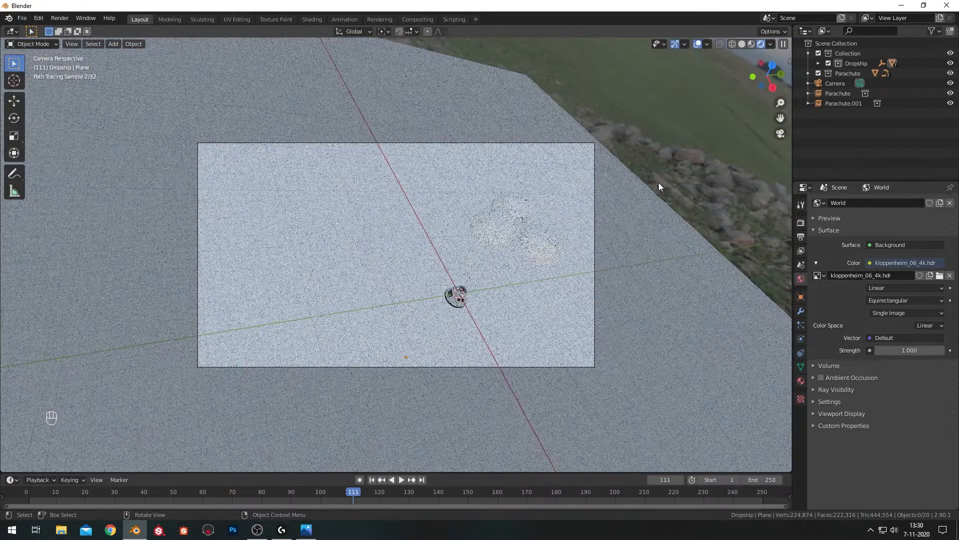
# Set the world background strength to 0.5
pyautogui.click(905, 350)
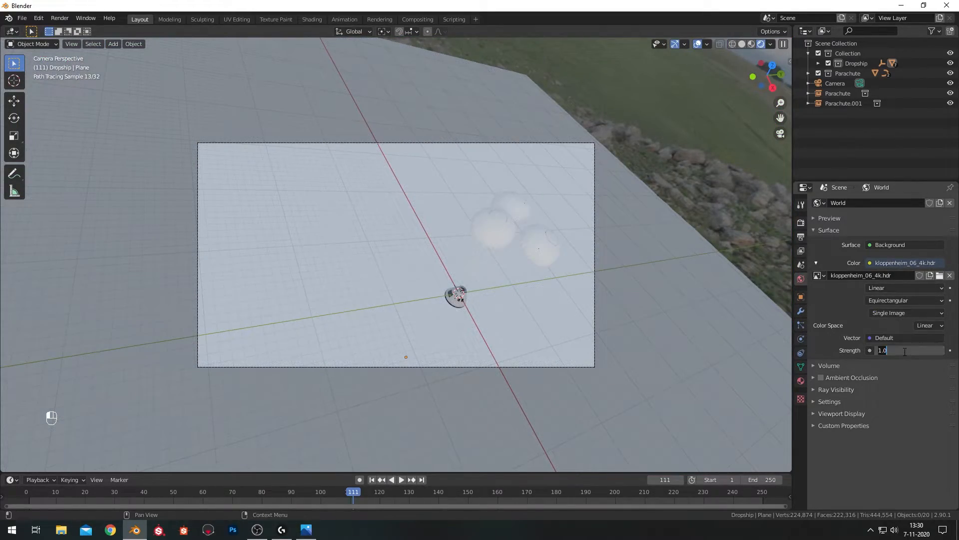
pyautogui.write('.5')
pyautogui.press('Return')
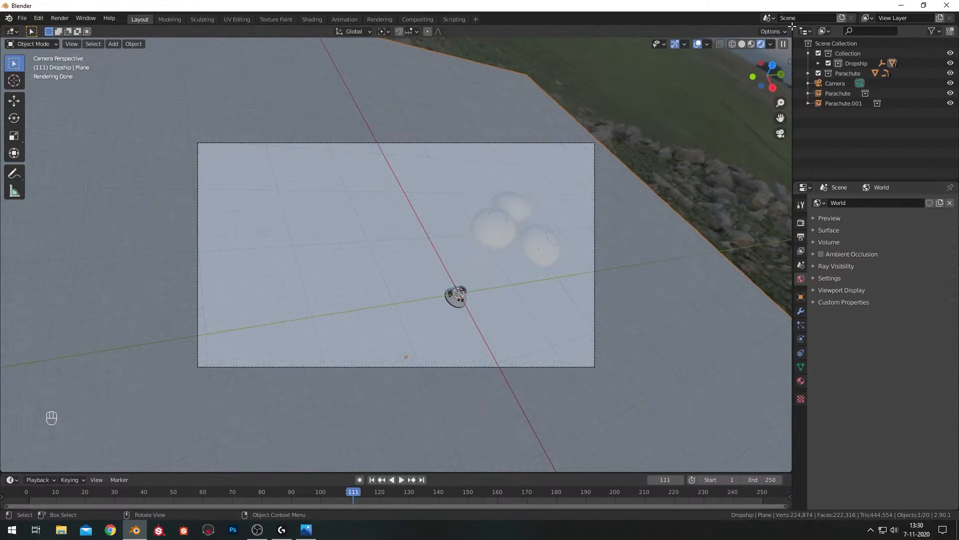
# Split the 3D viewport into a Shader Editor without its sidebar and a camera view in Rendered shading
pyautogui.moveTo(792, 26); pyautogui.dragTo(364, 89)
pyautogui.press('z')
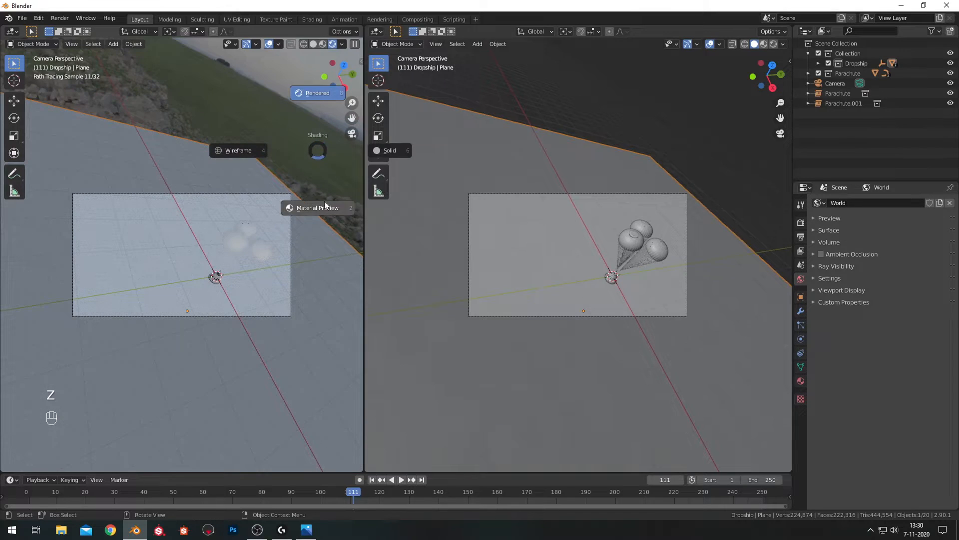
pyautogui.click(397, 150)
pyautogui.click(12, 31)
pyautogui.click(35, 123)
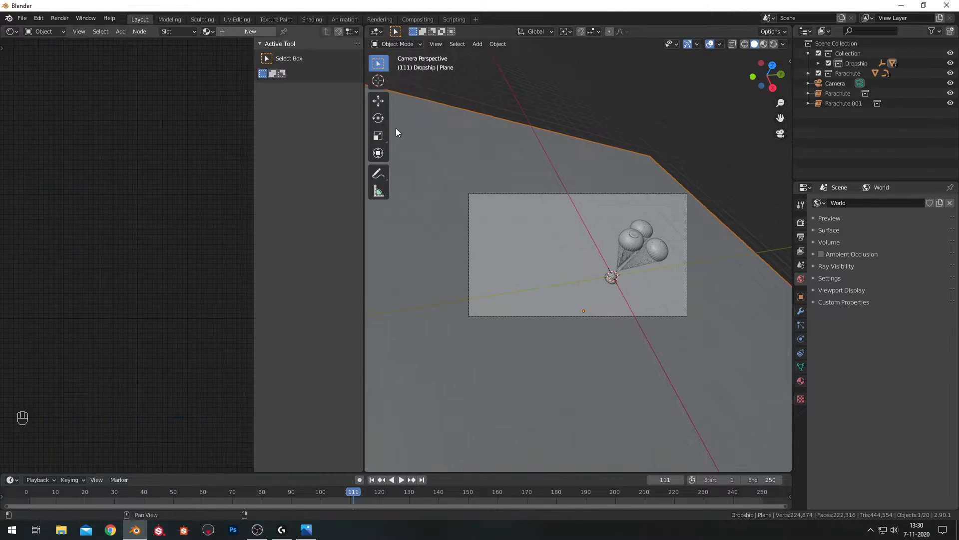
pyautogui.press('n')
pyautogui.press('z')
pyautogui.press('8')
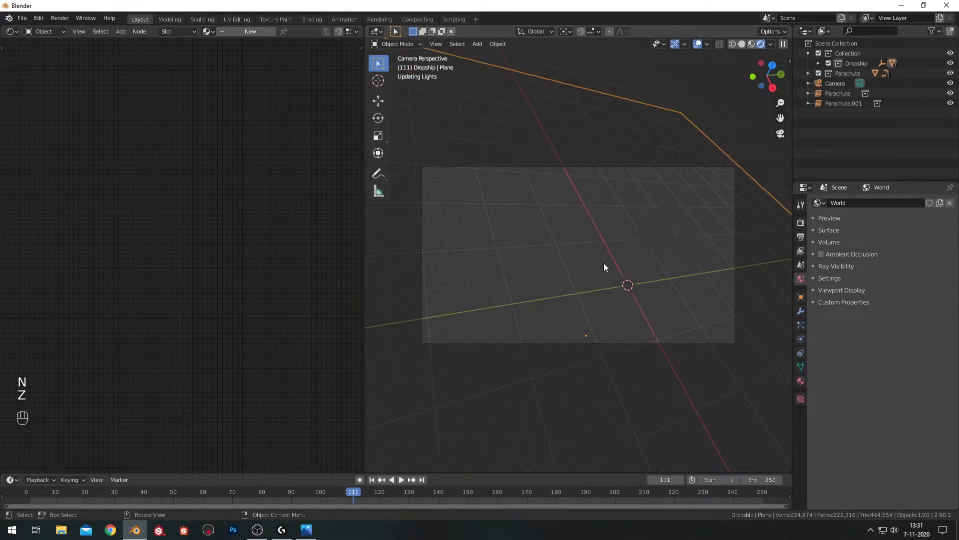
pyautogui.scroll(-1, 603, 266)
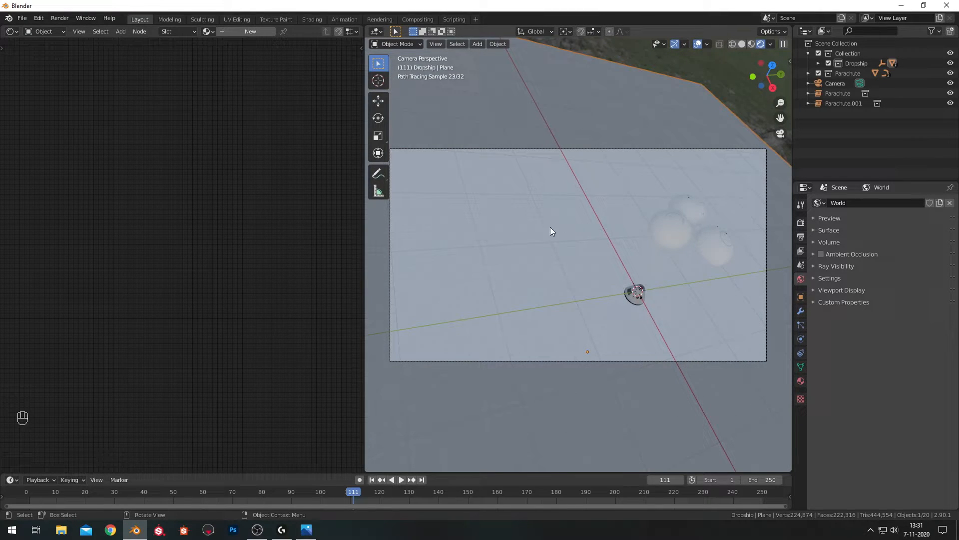
# Add a material slot with a new material to the ground plane and name it Ocean
pyautogui.click(801, 381)
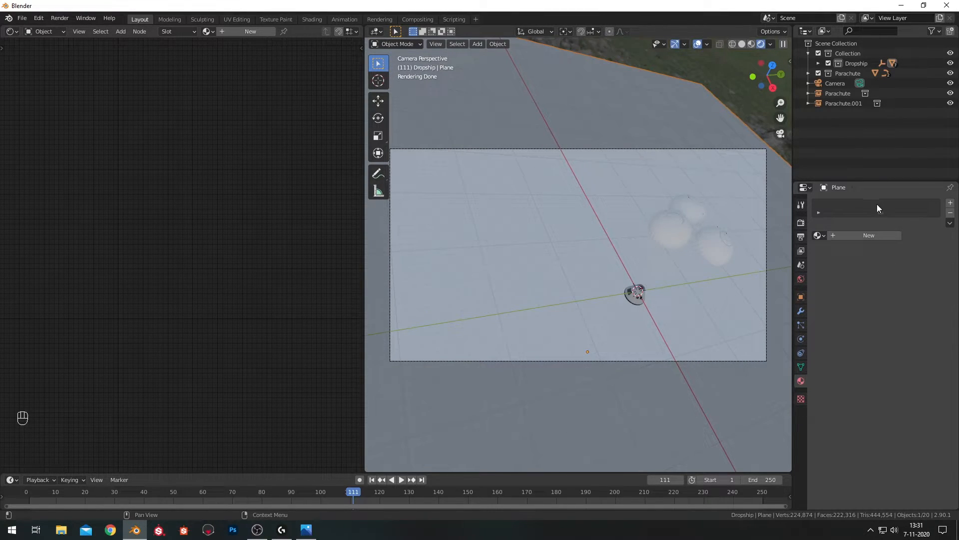
pyautogui.click(951, 204)
pyautogui.click(860, 236)
pyautogui.doubleClick(844, 207)
pyautogui.write('Ocean')
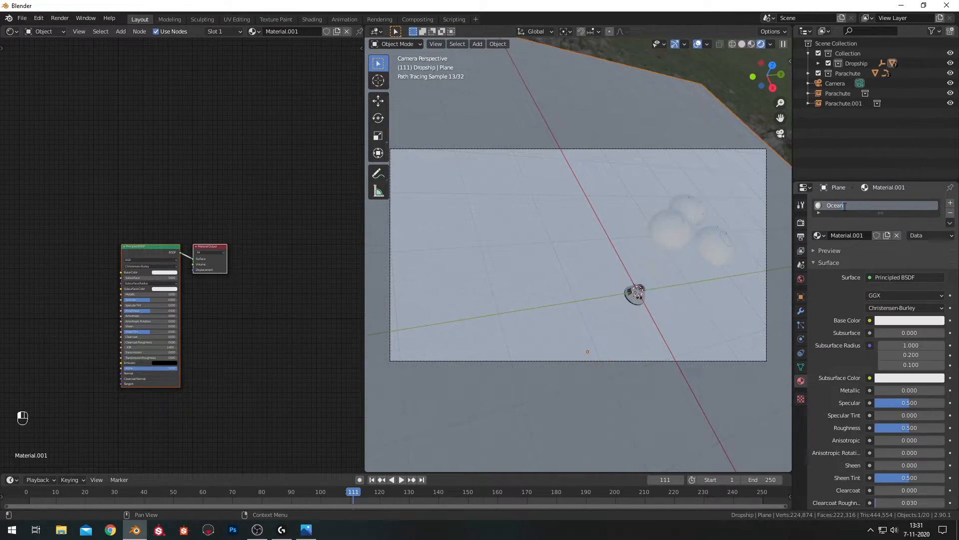
pyautogui.press('Return')
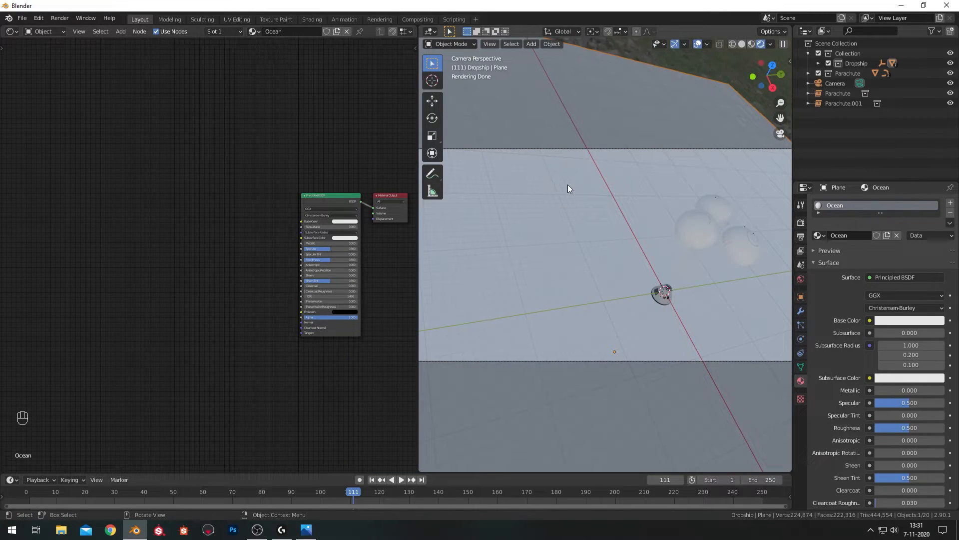
pyautogui.scroll(2, 200, 185)
pyautogui.press('q')
pyautogui.click(130, 33)
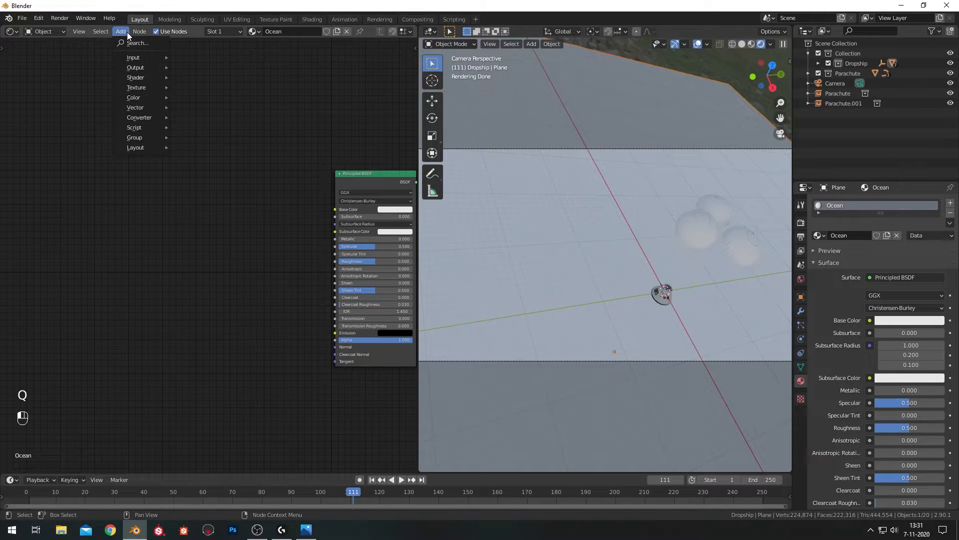
pyautogui.hotkey('shift', 'a')
pyautogui.click(225, 109)
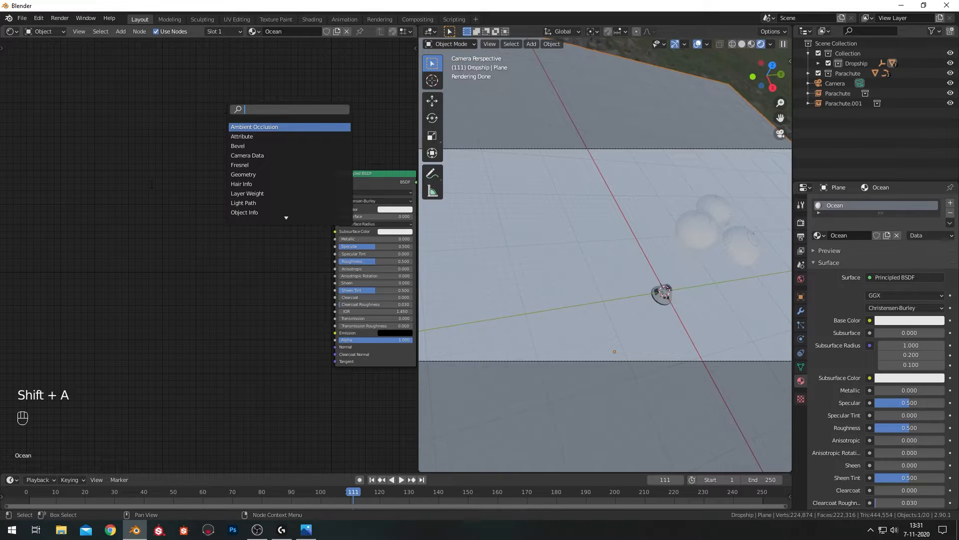
pyautogui.click(121, 34)
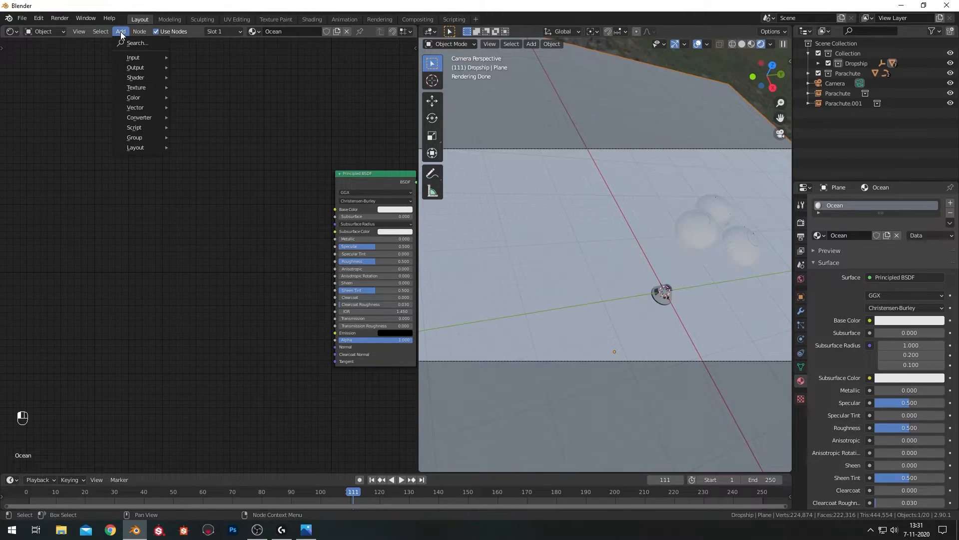
pyautogui.moveTo(148, 90)
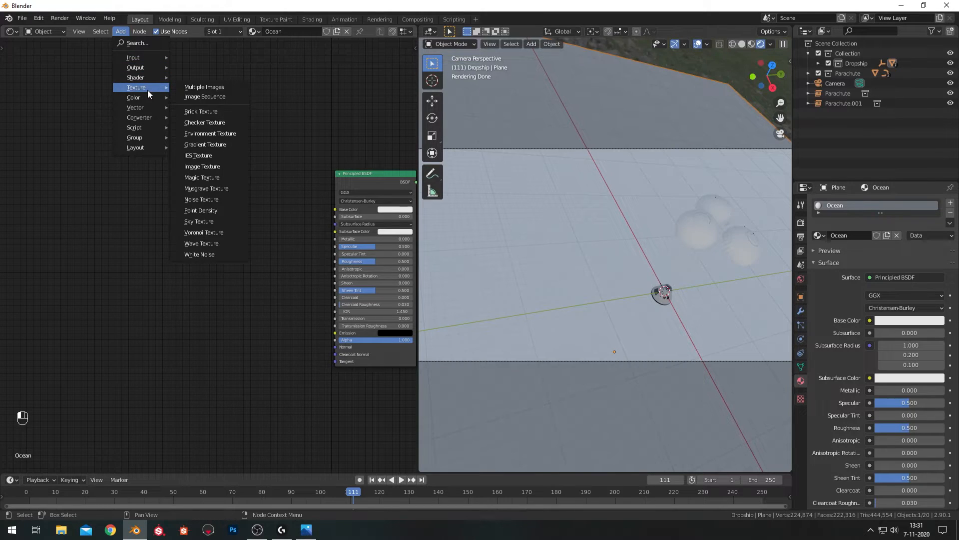
pyautogui.rightClick(223, 146)
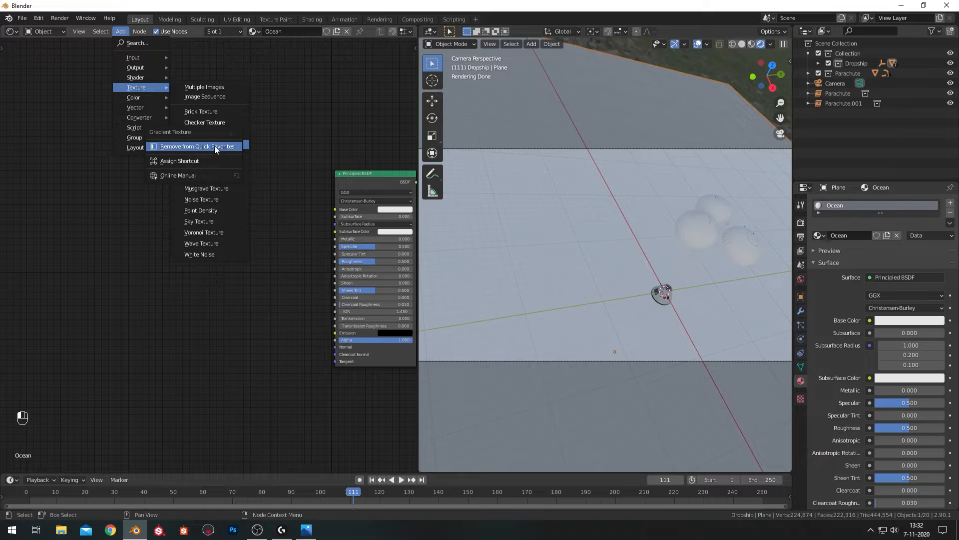
pyautogui.press('Escape')
# Add a ColorRamp node to the Ocean material and connect its Color output to the Principled BSDF's Base Color
pyautogui.press('q')
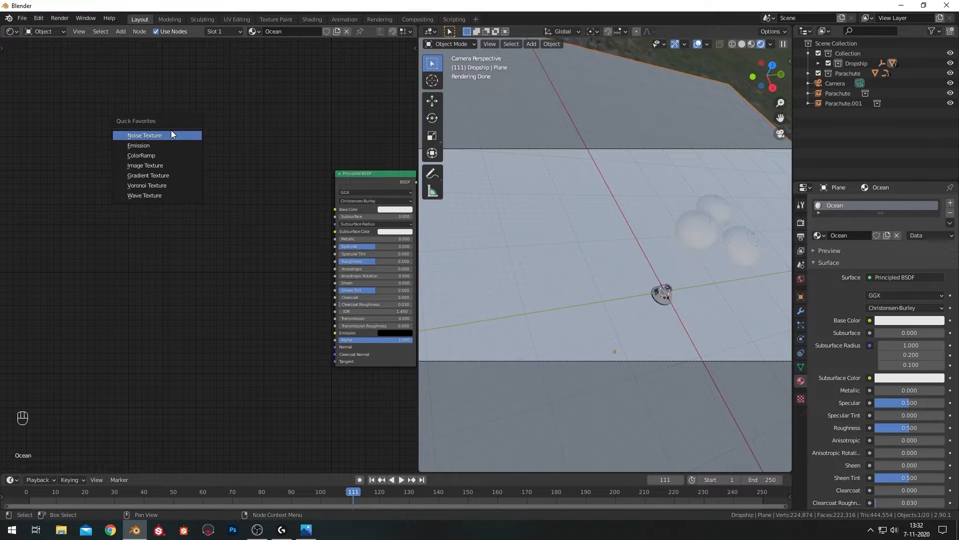
pyautogui.click(159, 155)
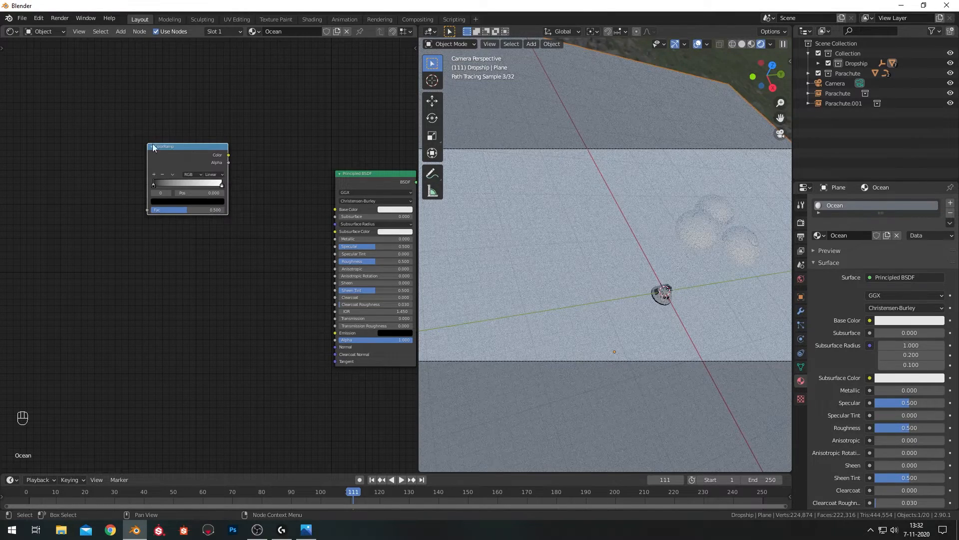
pyautogui.moveTo(229, 156); pyautogui.dragTo(336, 212)
pyautogui.moveTo(163, 149); pyautogui.dragTo(233, 154)
# Add two Noise Texture nodes, feeding the first one's Fac into the second's Vector and the second's Fac into the ColorRamp
pyautogui.press('q')
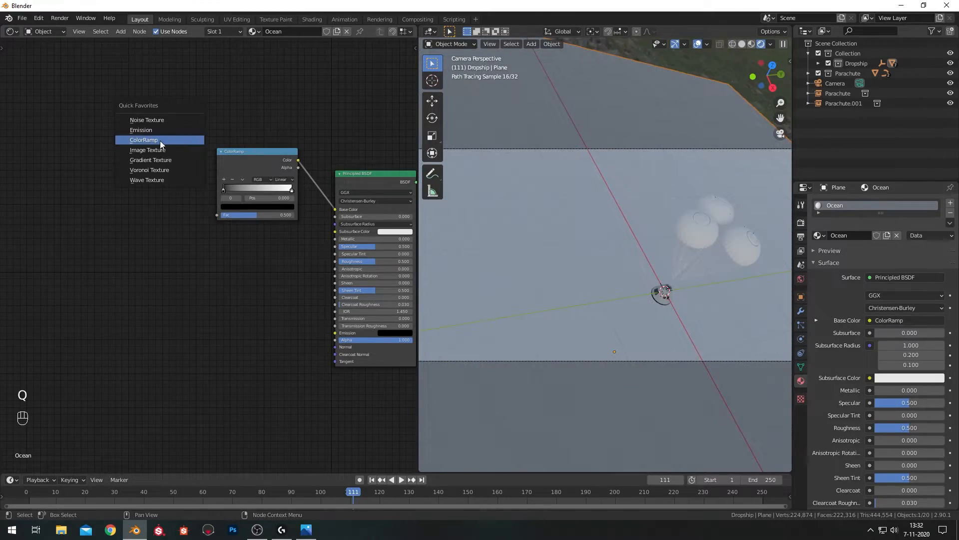
pyautogui.click(146, 122)
pyautogui.click(188, 122)
pyautogui.press('q')
pyautogui.click(137, 146)
pyautogui.click(126, 148)
pyautogui.moveTo(139, 158); pyautogui.dragTo(160, 185)
pyautogui.moveTo(208, 159); pyautogui.dragTo(226, 217)
# Set the Noise Texture feeding the ColorRamp to scale 10, detail 16 and roughness 0.2
pyautogui.keyDown('shift'); pyautogui.moveTo(272, 152); pyautogui.dragTo(298, 164, button='middle'); pyautogui.keyUp('shift')
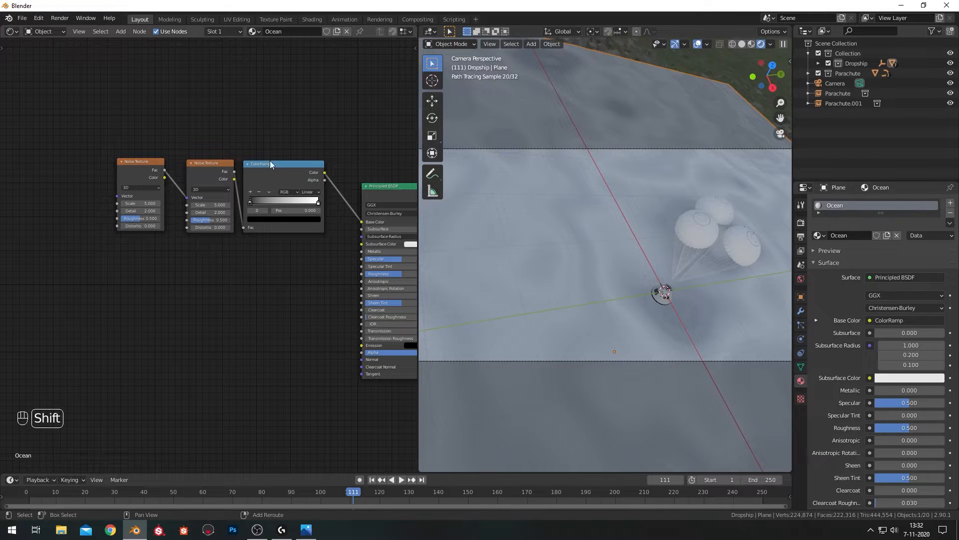
pyautogui.click(221, 205)
pyautogui.write('10')
pyautogui.press('Return')
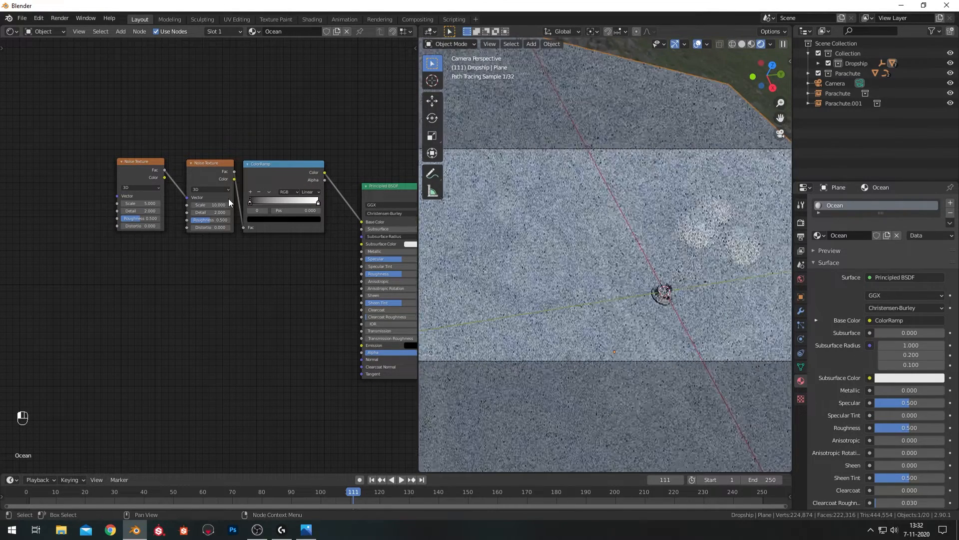
pyautogui.click(225, 212)
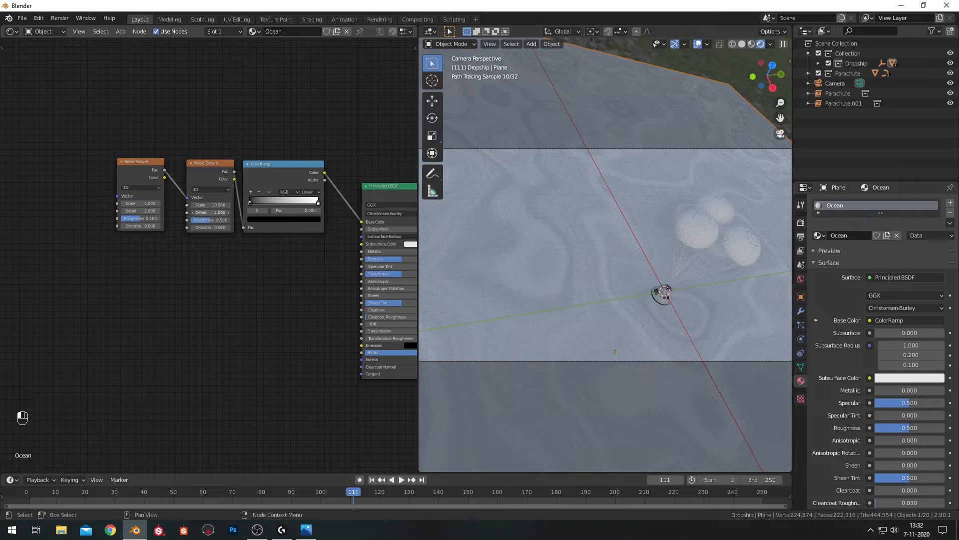
pyautogui.write('16')
pyautogui.press('Return')
pyautogui.click(223, 220)
pyautogui.write('0.2')
pyautogui.press('Return')
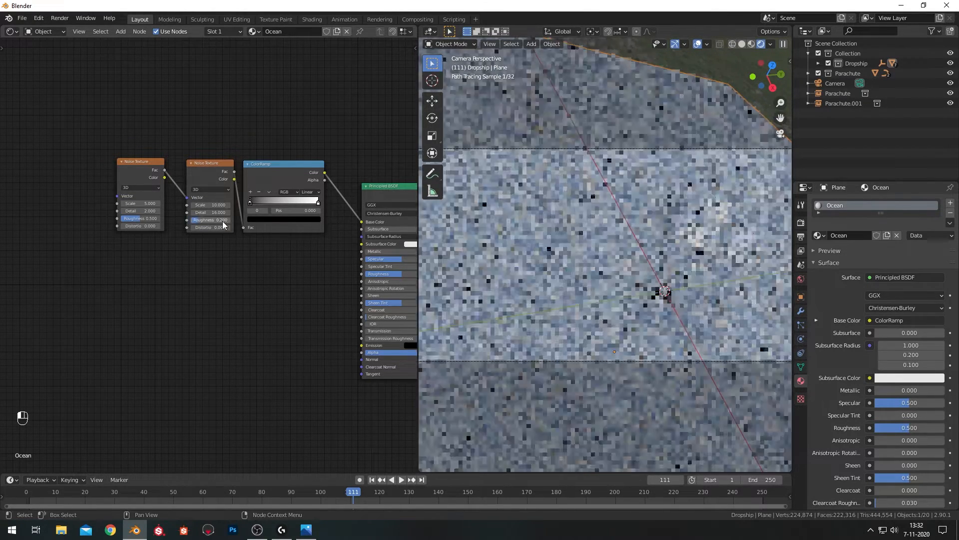
# Set the first Noise Texture in the chain to scale 1, detail 16 and roughness 0.9
pyautogui.click(143, 203)
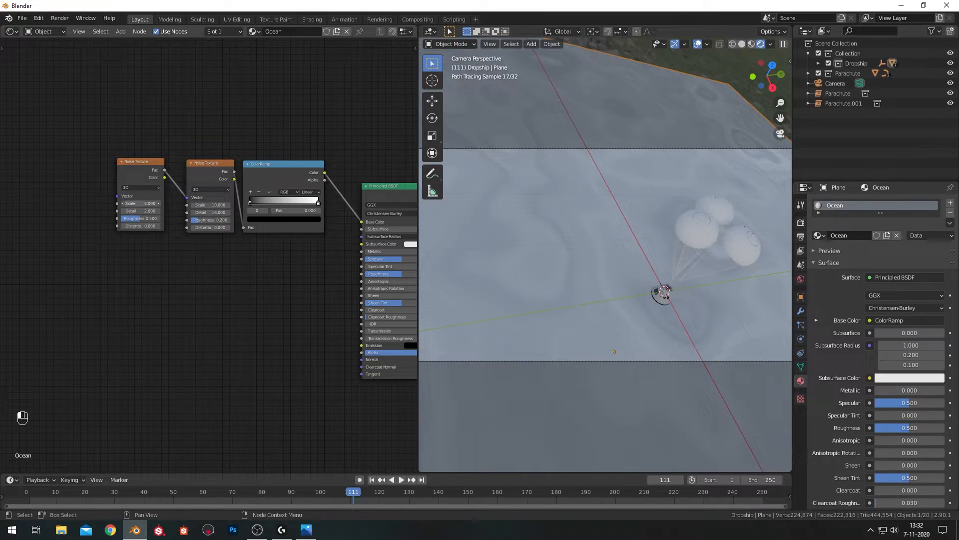
pyautogui.write('1')
pyautogui.press('Return')
pyautogui.click(128, 211)
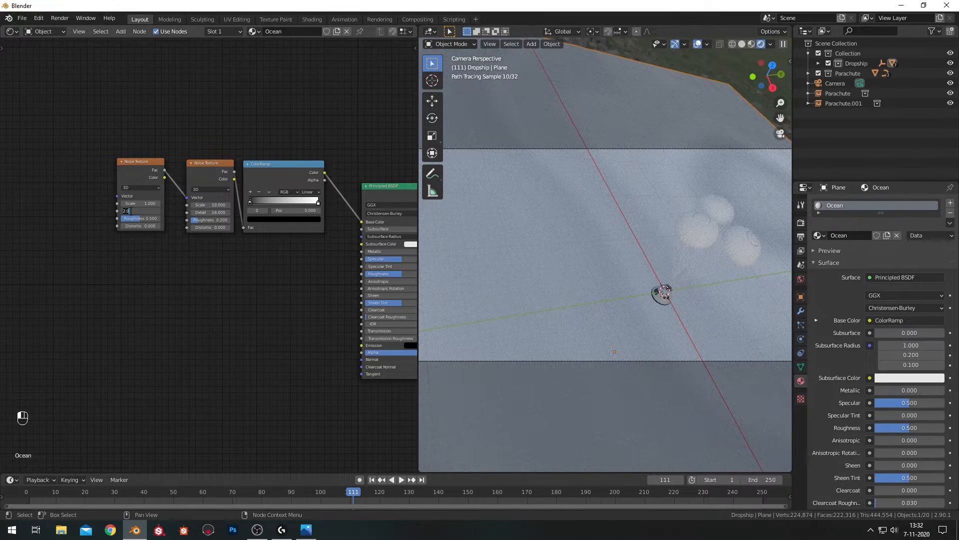
pyautogui.write('16')
pyautogui.press('Return')
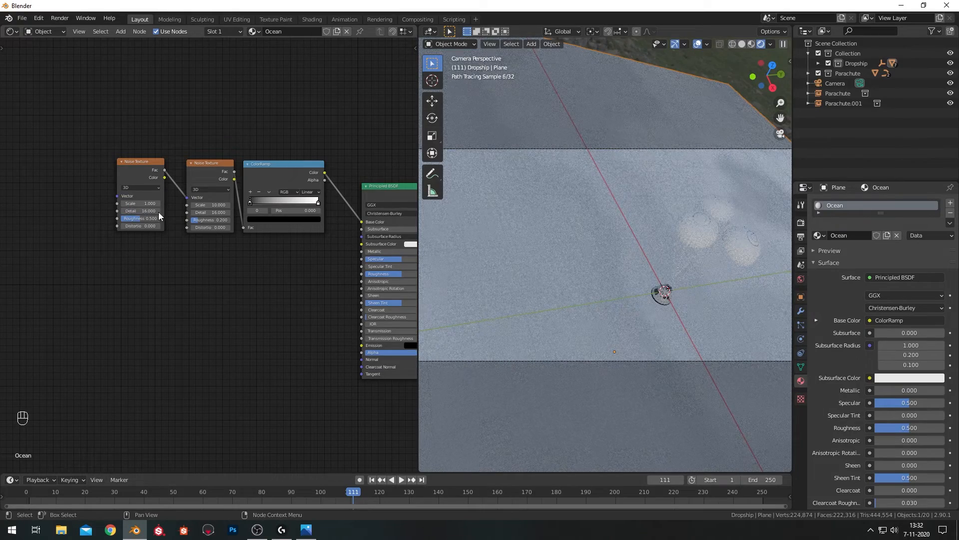
pyautogui.click(147, 219)
pyautogui.write('0.9')
pyautogui.press('Return')
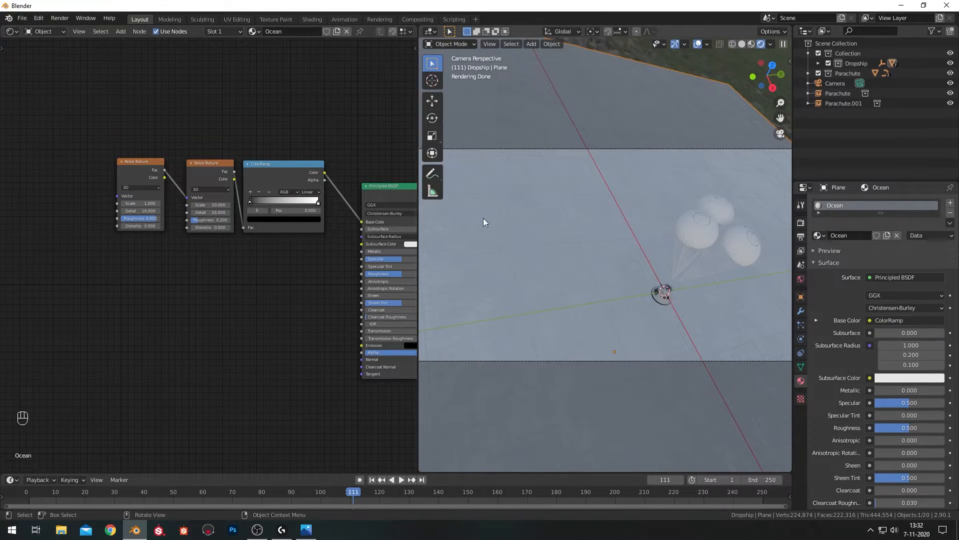
# Tighten the ColorRamp by moving the black stop toward the middle and the white stop to about 0.641
pyautogui.moveTo(250, 203); pyautogui.dragTo(305, 200)
pyautogui.click(310, 201)
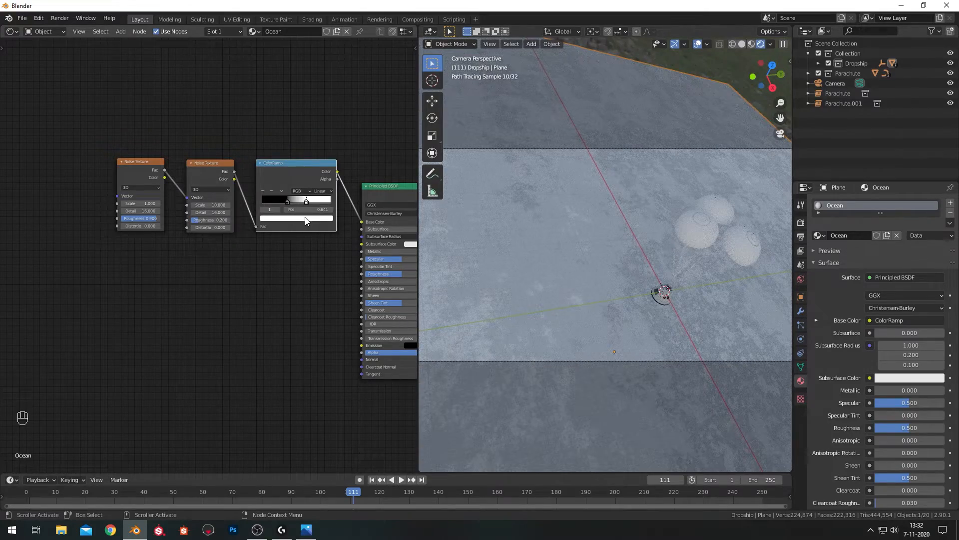
# Change the ColorRamp's white stop to a dark blue, with hue about 0.597
pyautogui.click(306, 221)
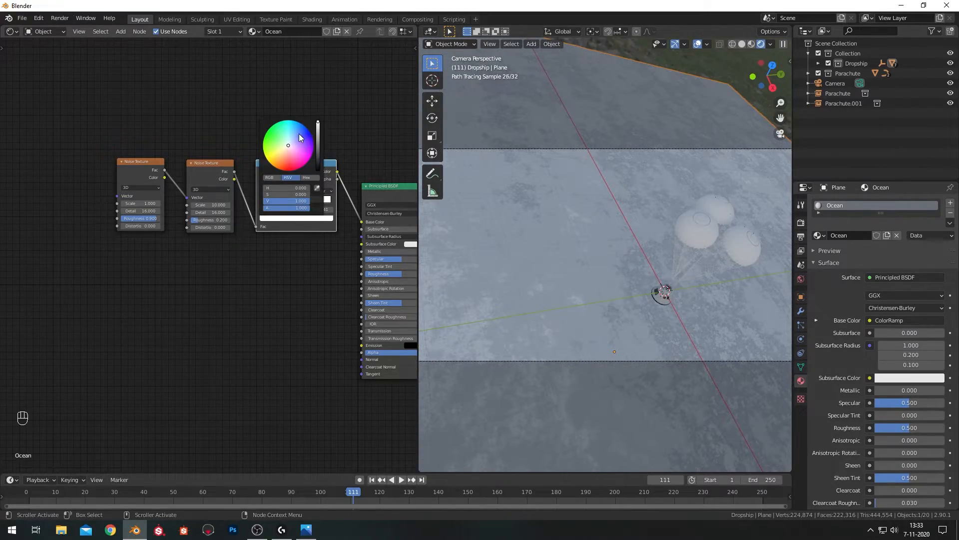
pyautogui.click(295, 132)
pyautogui.moveTo(295, 132); pyautogui.dragTo(318, 155)
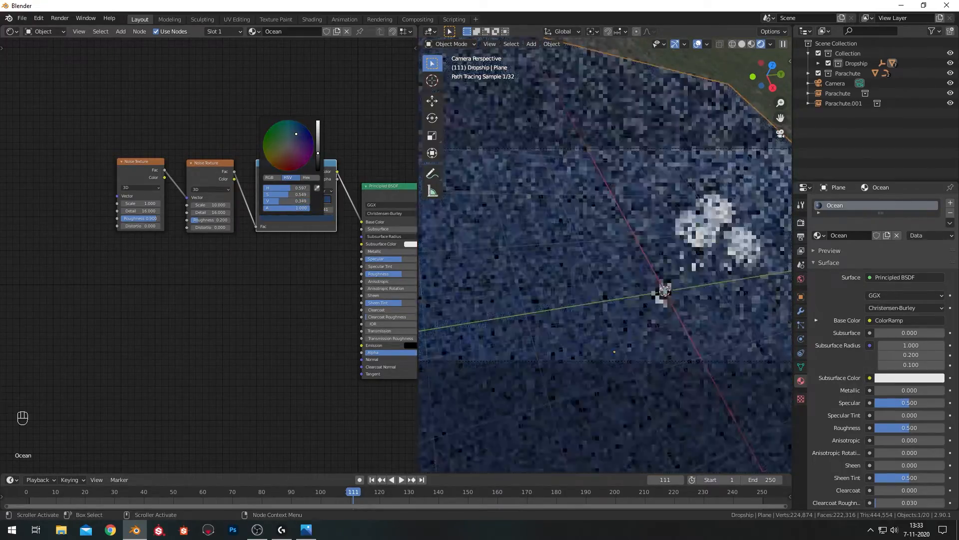
# Change the ColorRamp's black stop to a lighter, brighter blue than the other stop
pyautogui.click(286, 200)
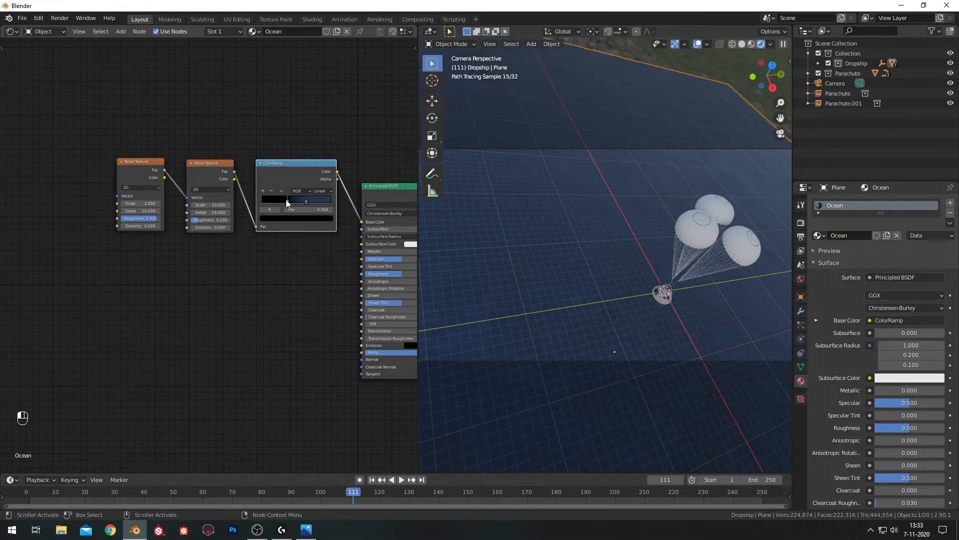
pyautogui.click(304, 218)
pyautogui.click(316, 188)
pyautogui.click(304, 205)
pyautogui.click(295, 215)
pyautogui.scroll(7, 311, 141)
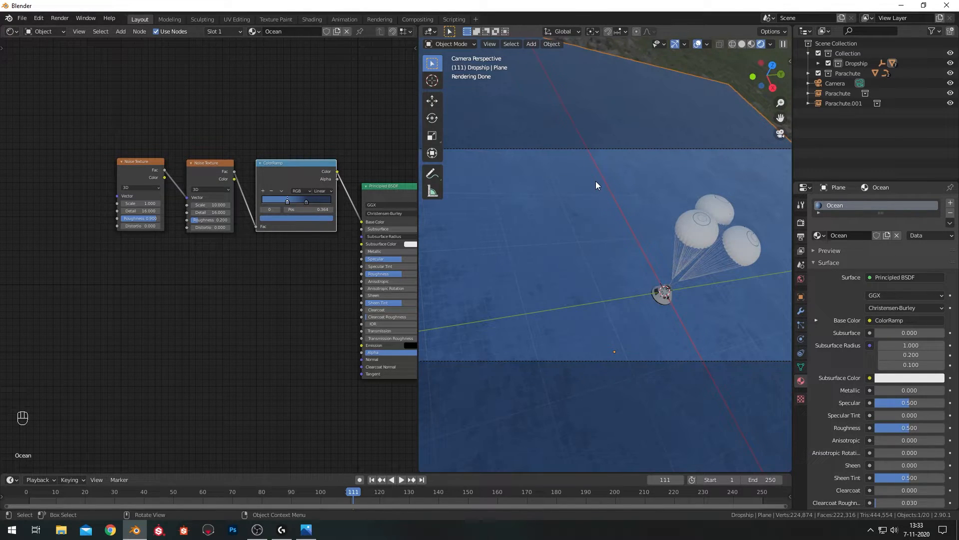
# Add Texture Coordinate and Mapping nodes in front of the first Noise Texture in the ocean material
pyautogui.click(141, 162)
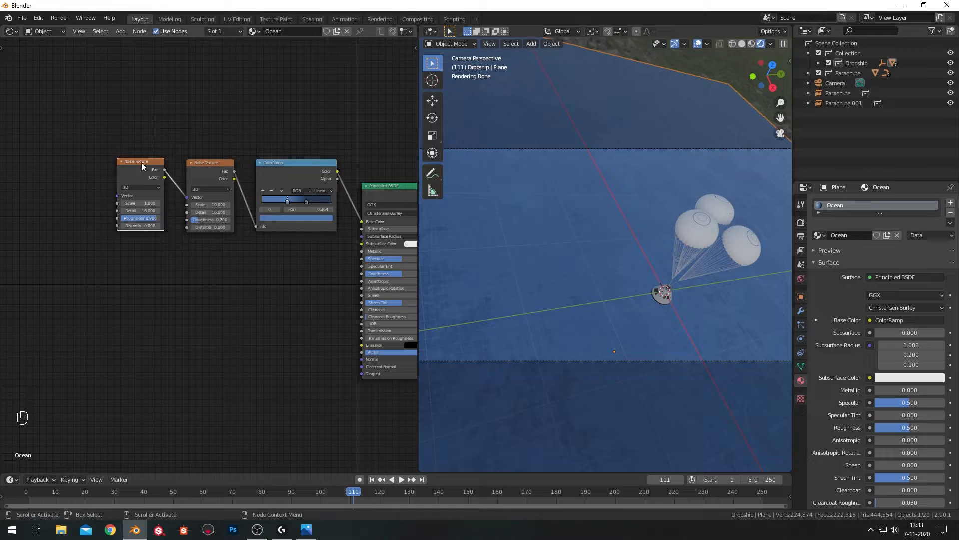
pyautogui.hotkey('ctrl', 't')
pyautogui.moveTo(98, 131); pyautogui.dragTo(242, 167, button='middle')
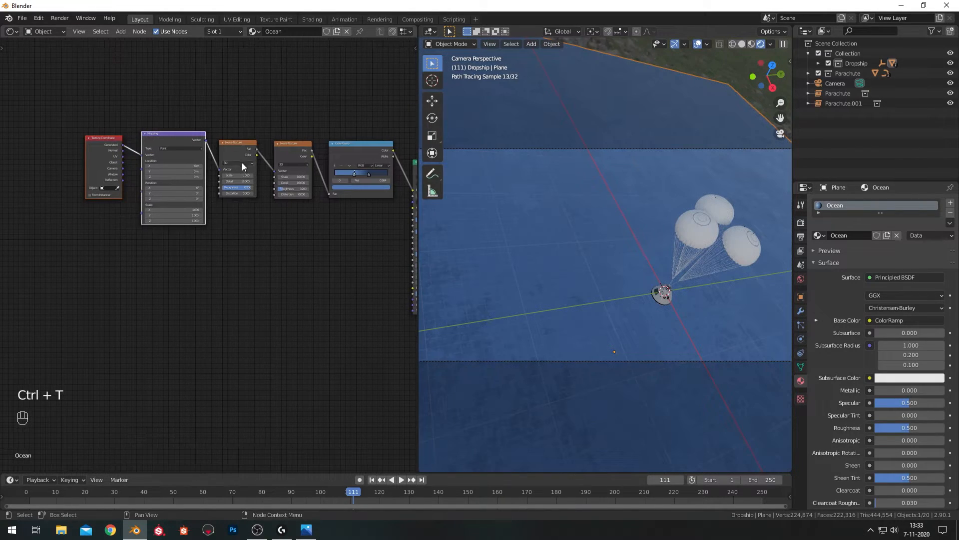
# Look up the Node Wrangler add-on in the preferences, then close them
pyautogui.click(22, 18)
pyautogui.moveTo(40, 18)
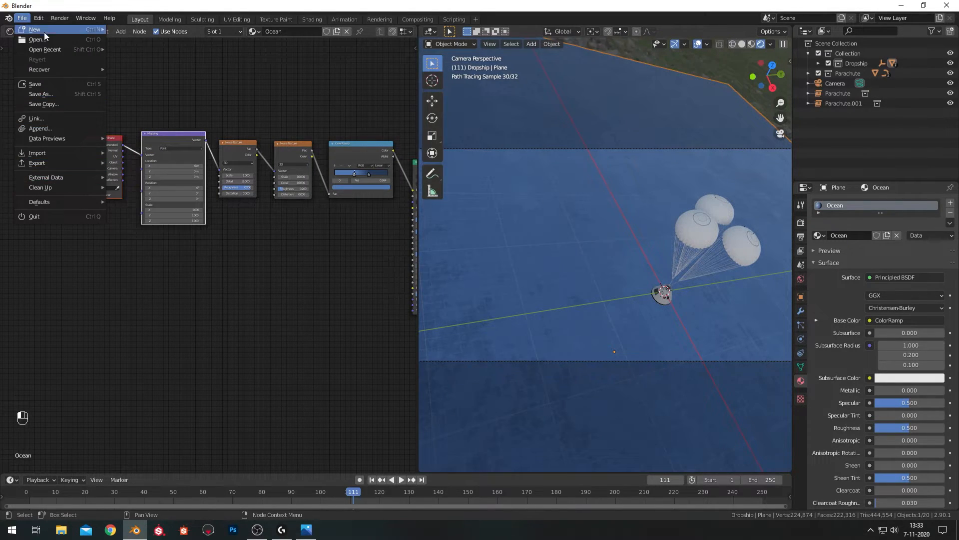
pyautogui.click(74, 161)
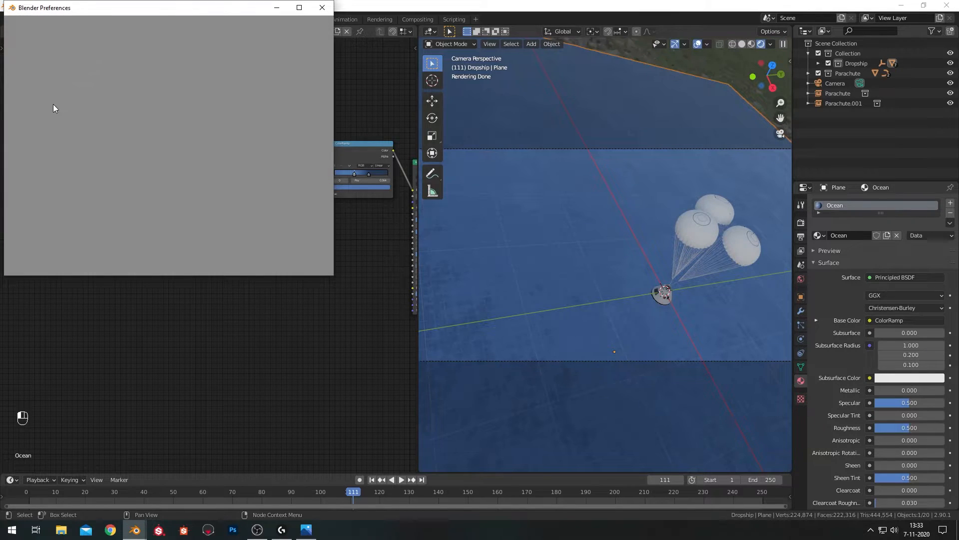
pyautogui.click(43, 108)
pyautogui.click(287, 38)
pyautogui.write('node wrangler')
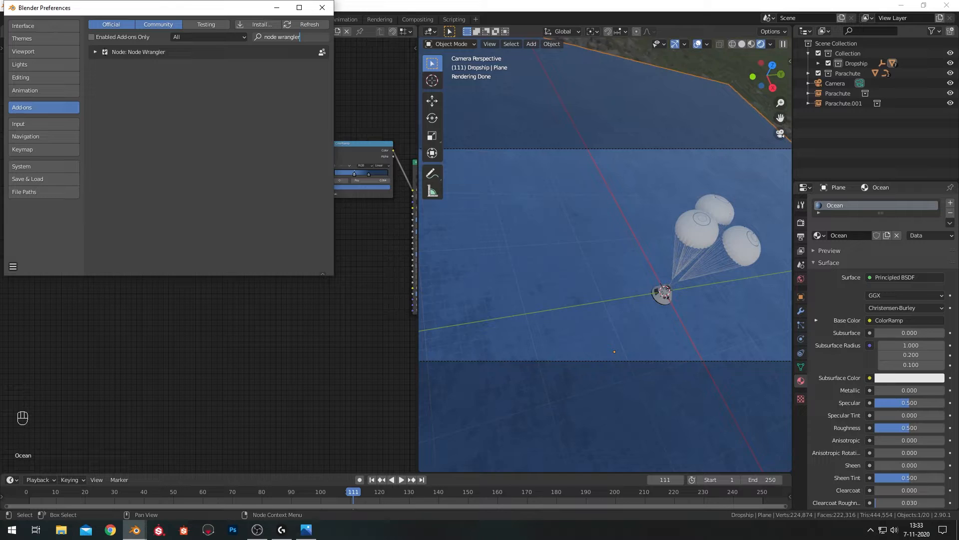
pyautogui.click(322, 7)
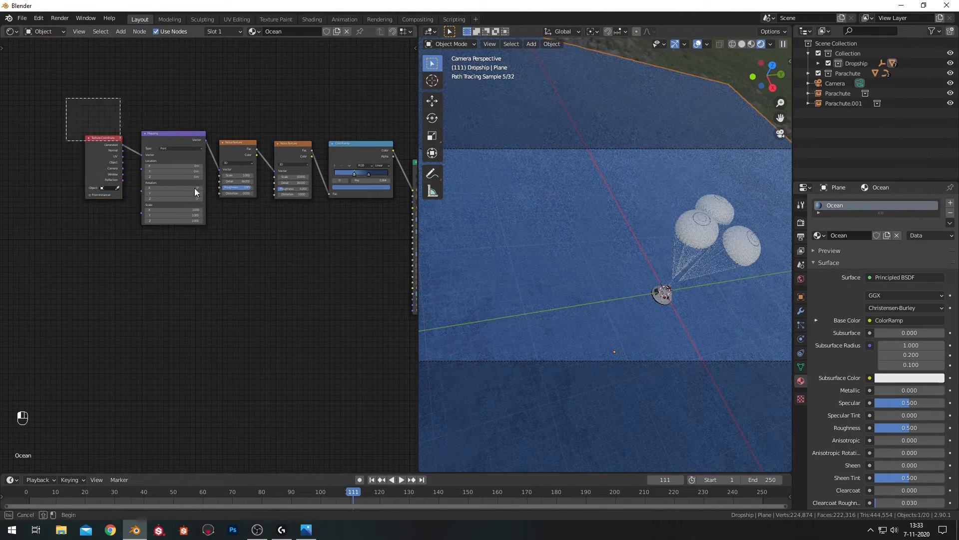
# Move the Texture Coordinate and Mapping nodes away from the noise chain and connect the UV output to Mapping's Vector
pyautogui.press('g')
pyautogui.click(121, 213)
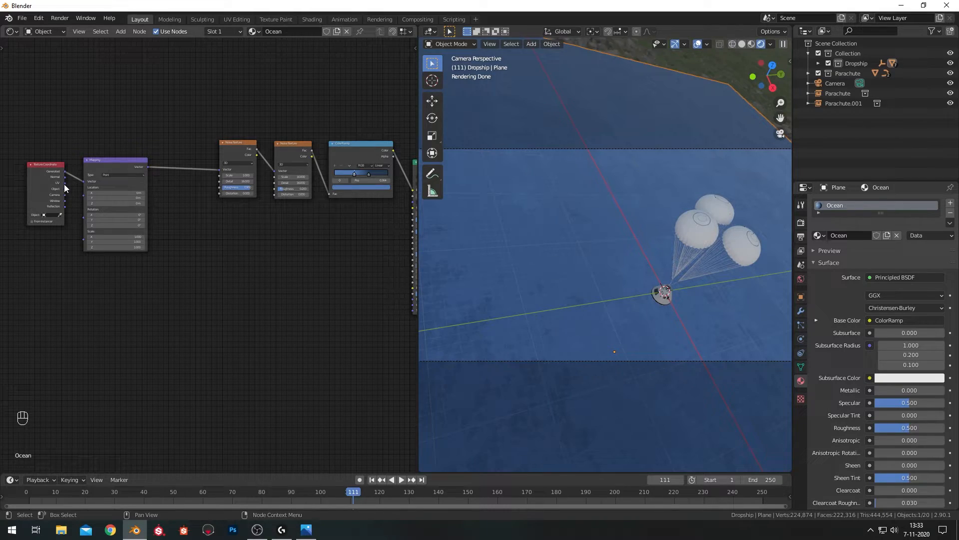
pyautogui.moveTo(64, 183); pyautogui.dragTo(83, 181)
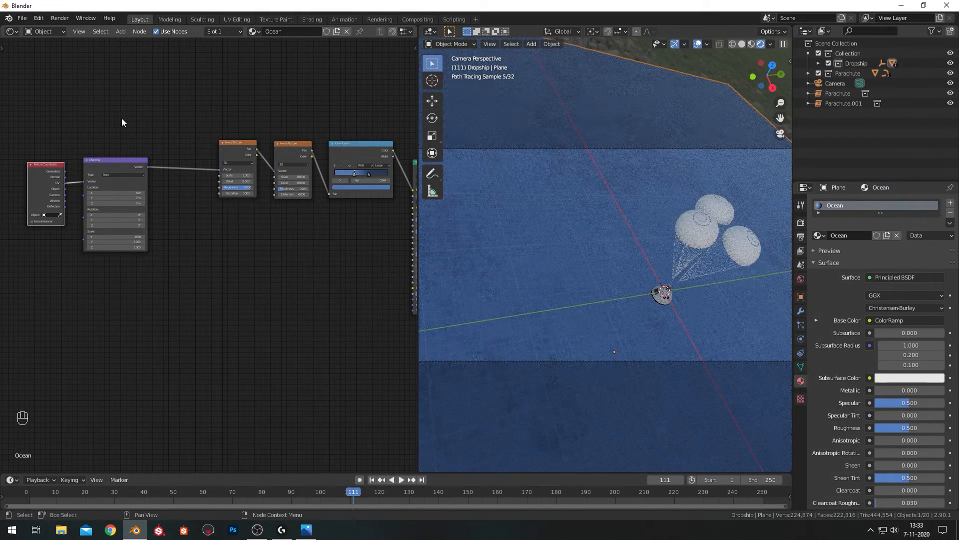
# UV-map the ocean plane from the top view with Project from View (Bounds), then return to Object Mode and the camera view
pyautogui.press('Tab')
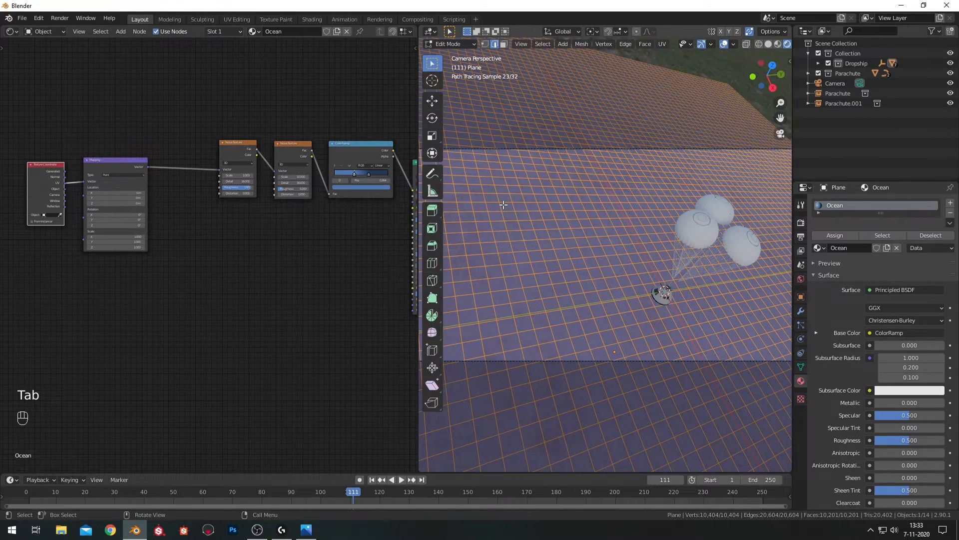
pyautogui.press('KP_7')
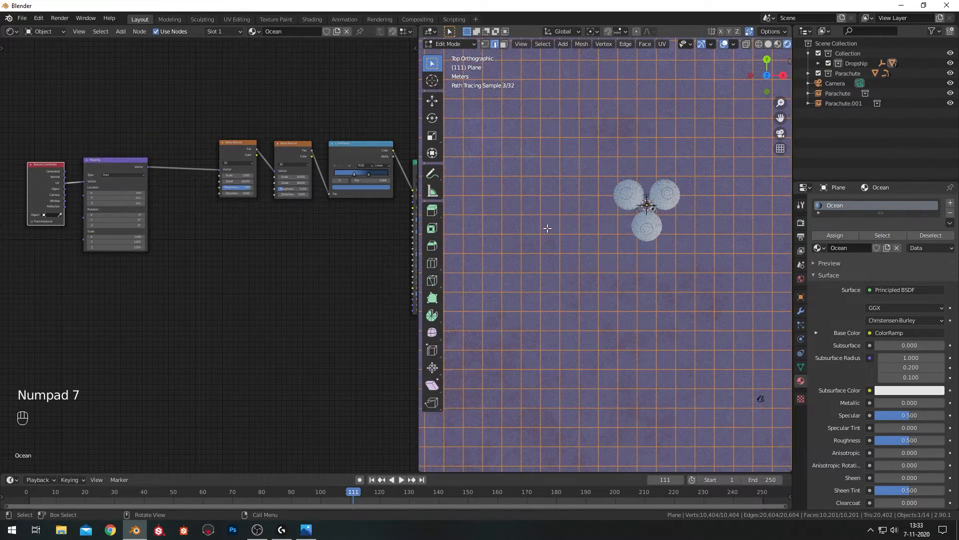
pyautogui.scroll(-6, 615, 234)
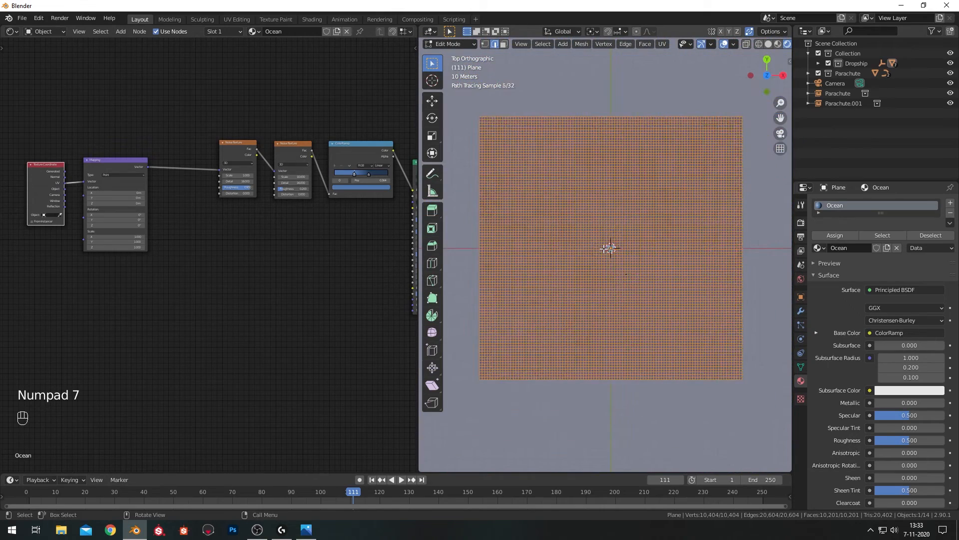
pyautogui.press('u')
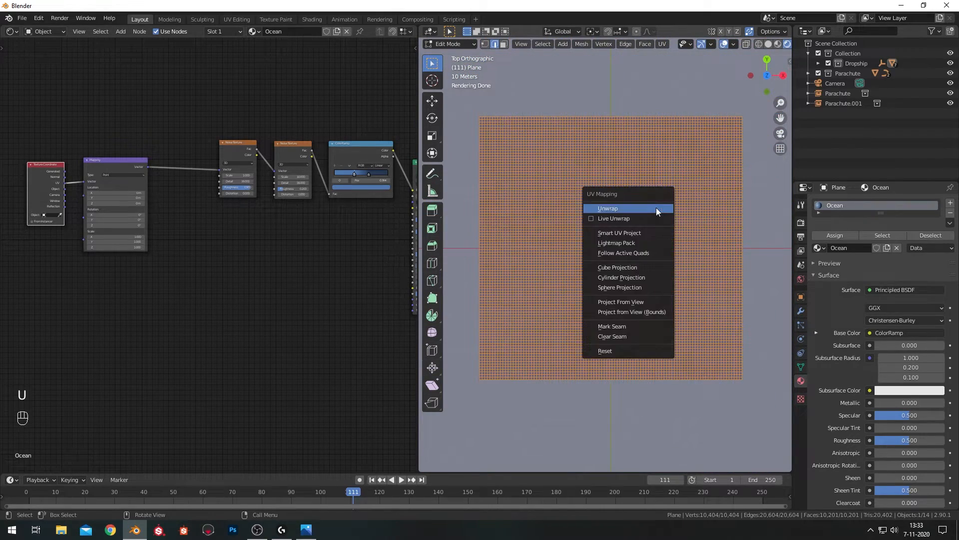
pyautogui.click(644, 312)
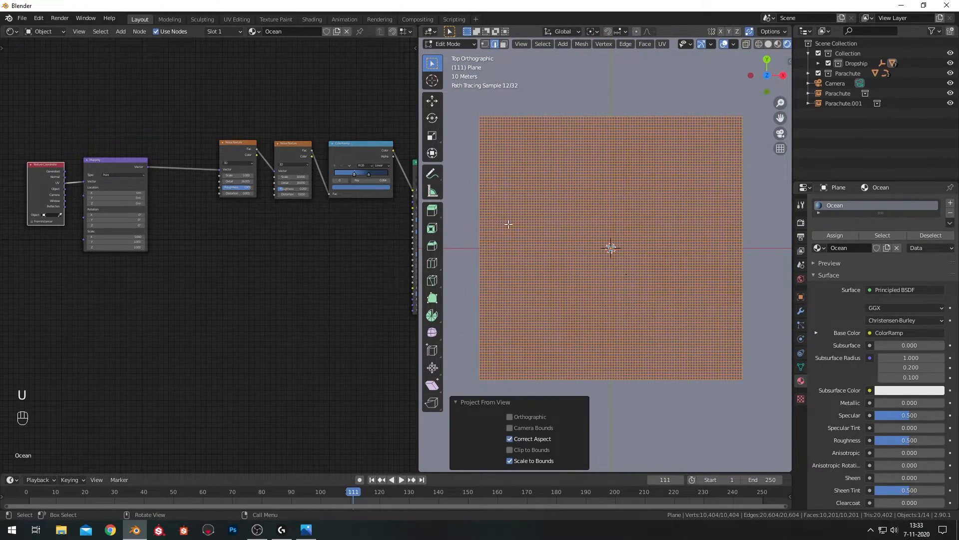
pyautogui.press('Tab')
pyautogui.press('KP_0')
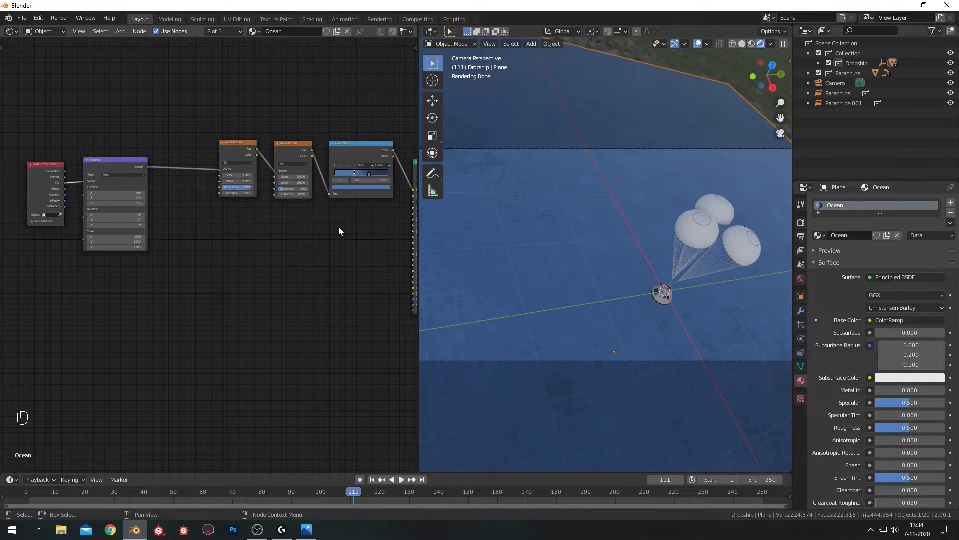
# Add a Noise Texture and a ColorRamp below the colour chain, connecting Mapping to the noise and the noise to the ramp
pyautogui.scroll(2, 320, 228)
pyautogui.keyDown('shift'); pyautogui.moveTo(319, 223); pyautogui.dragTo(179, 238, button='middle'); pyautogui.keyUp('shift')
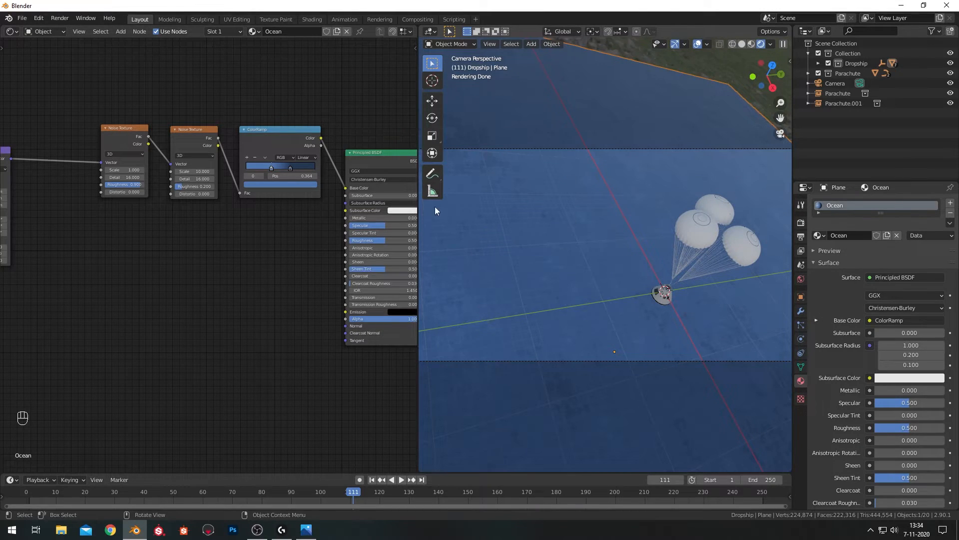
pyautogui.press('q')
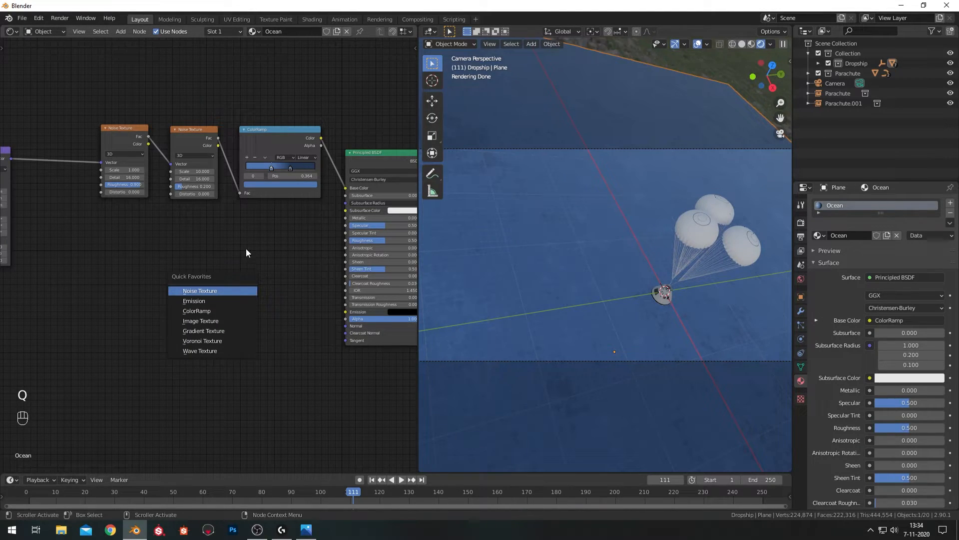
pyautogui.click(218, 310)
pyautogui.press('q')
pyautogui.click(100, 281)
pyautogui.click(93, 291)
pyautogui.moveTo(141, 310); pyautogui.dragTo(166, 363)
pyautogui.moveTo(10, 159); pyautogui.dragTo(94, 328)
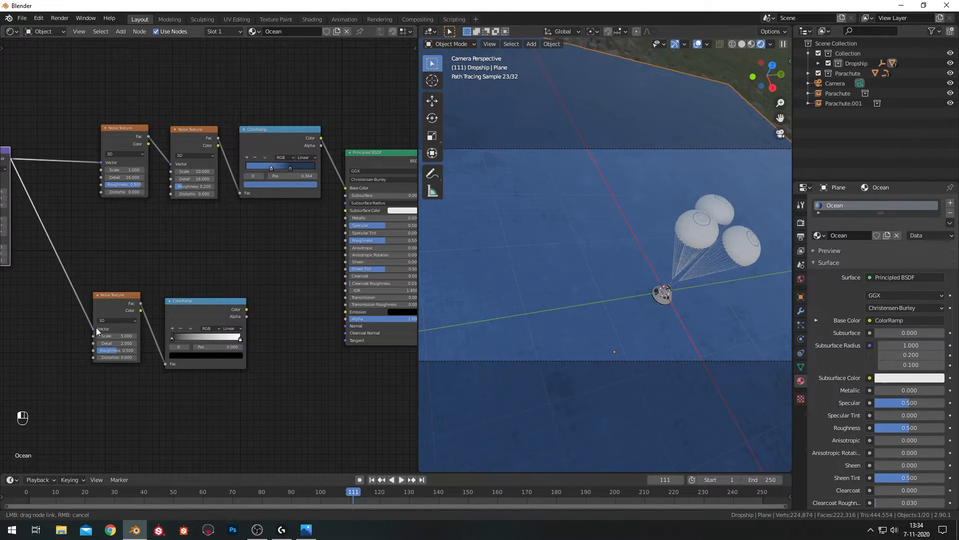
# Add a Bump node, feeding the lower ColorRamp's Color into Height and its Normal output into the Principled BSDF's Normal
pyautogui.hotkey('shift', 'a')
pyautogui.click(275, 291)
pyautogui.write('bump')
pyautogui.press('Return')
pyautogui.click(262, 286)
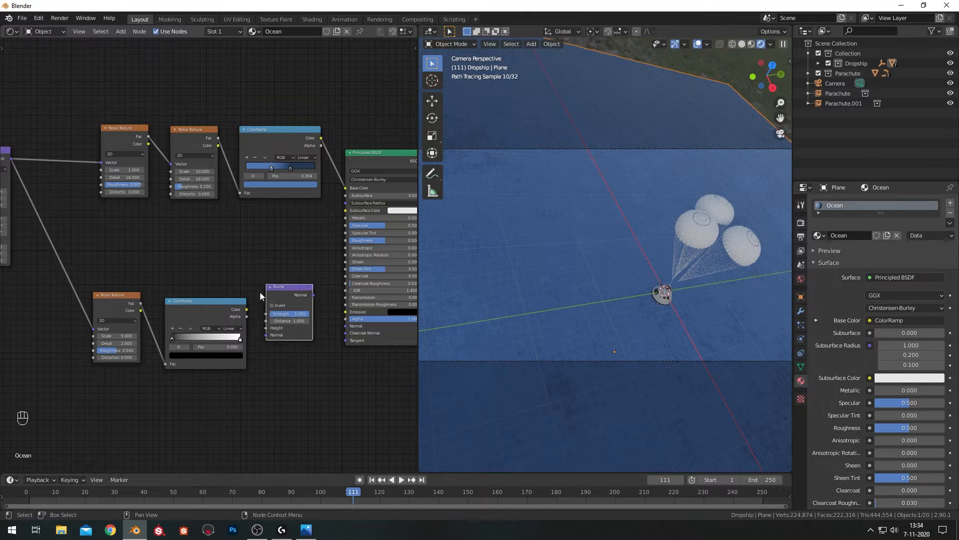
pyautogui.moveTo(247, 310); pyautogui.dragTo(266, 328)
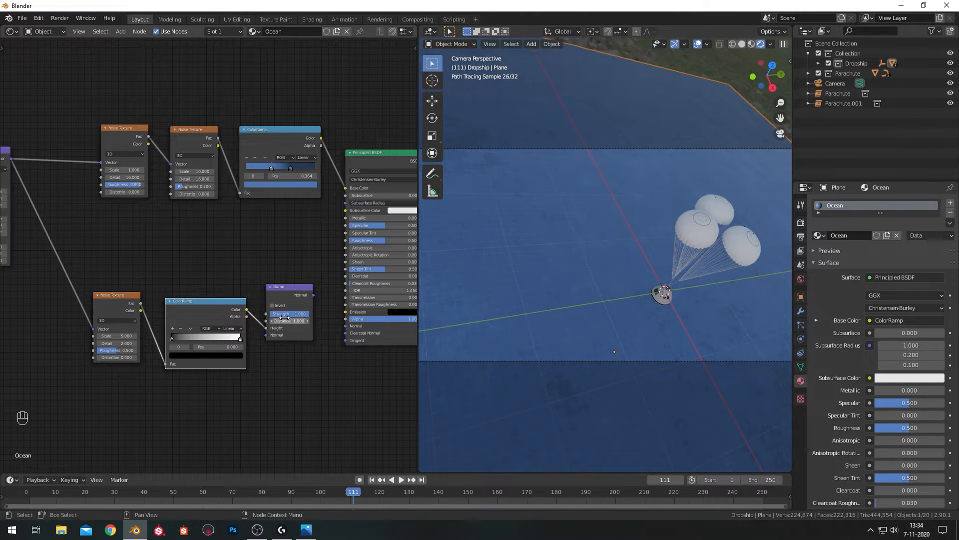
pyautogui.moveTo(313, 295); pyautogui.dragTo(346, 326)
# Set the bump chain's Noise Texture to detail 16 and roughness 0.7
pyautogui.scroll(3, 219, 270)
pyautogui.keyDown('shift'); pyautogui.moveTo(218, 270); pyautogui.dragTo(233, 215, button='middle'); pyautogui.keyUp('shift')
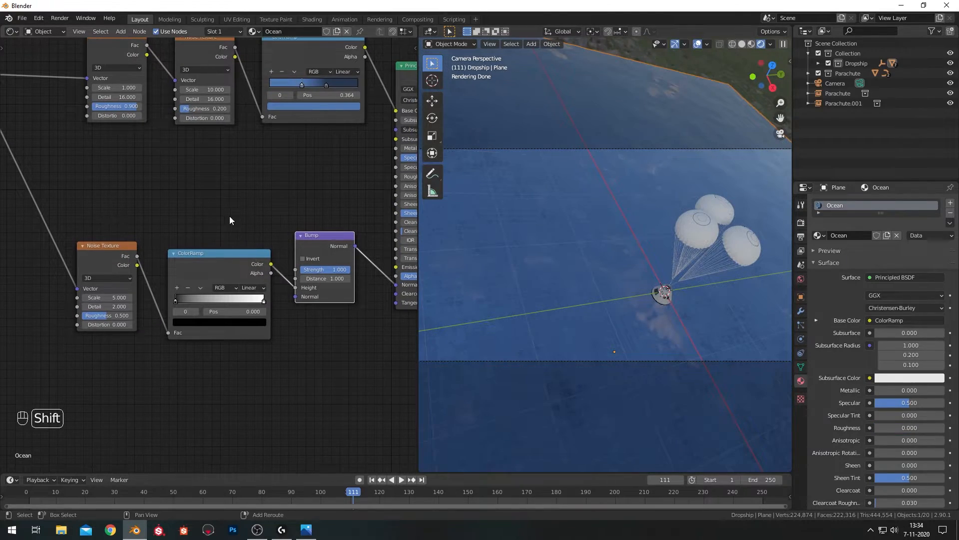
pyautogui.click(112, 306)
pyautogui.write('2.0')
pyautogui.press('Return')
pyautogui.click(113, 318)
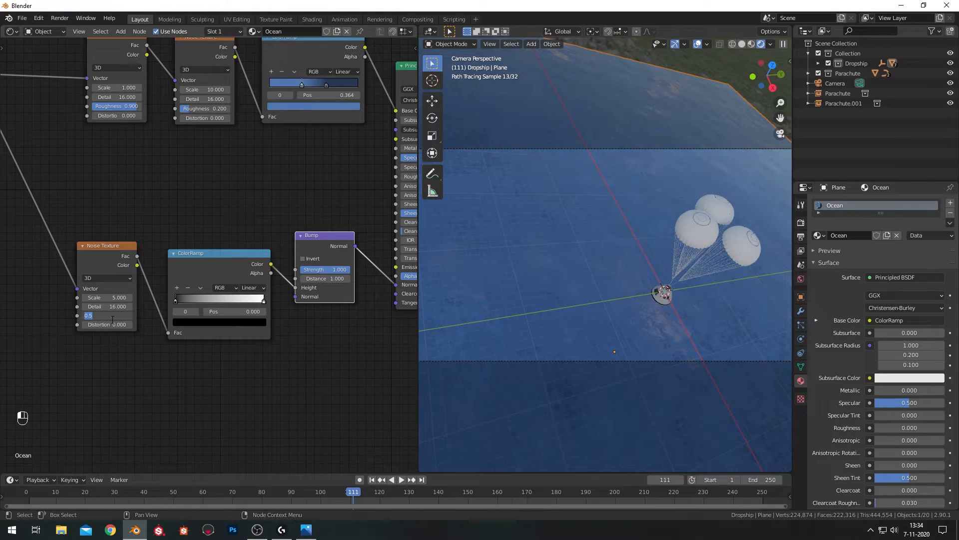
pyautogui.write('.7')
pyautogui.press('Return')
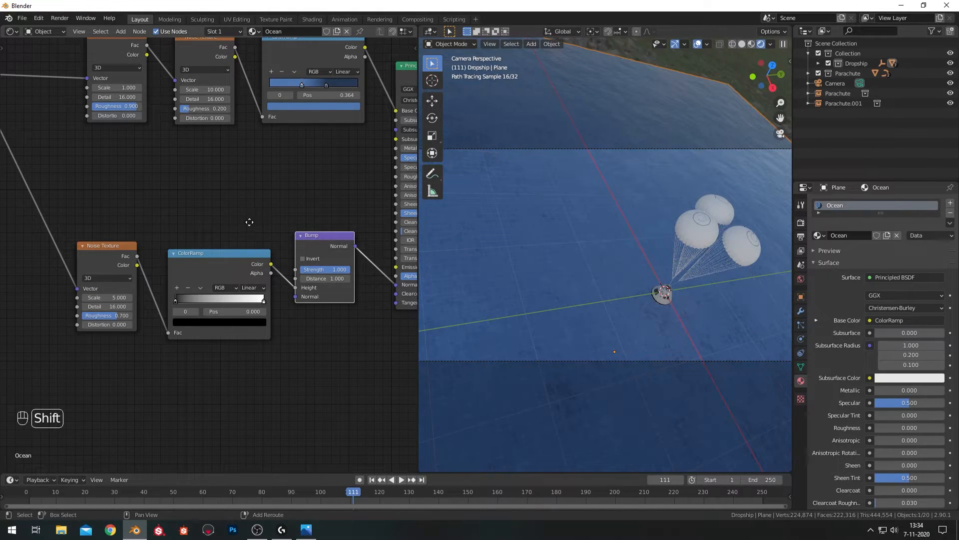
# Move the bump ColorRamp's black stop to about 0.332 and lighten it to grey
pyautogui.keyDown('shift'); pyautogui.moveTo(253, 225); pyautogui.dragTo(224, 225, button='middle'); pyautogui.keyUp('shift')
pyautogui.moveTo(149, 301); pyautogui.dragTo(180, 302)
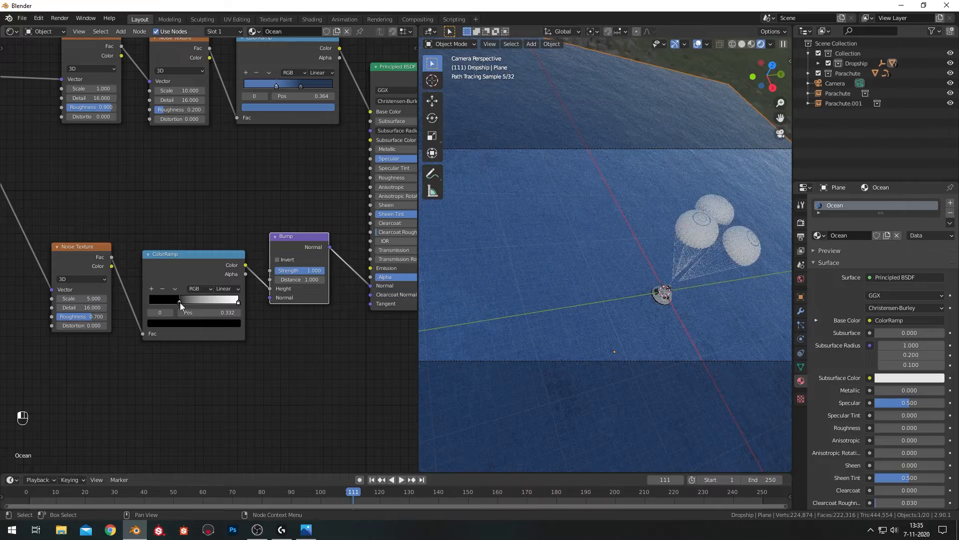
pyautogui.click(182, 323)
pyautogui.click(204, 323)
pyautogui.moveTo(221, 259); pyautogui.dragTo(222, 237)
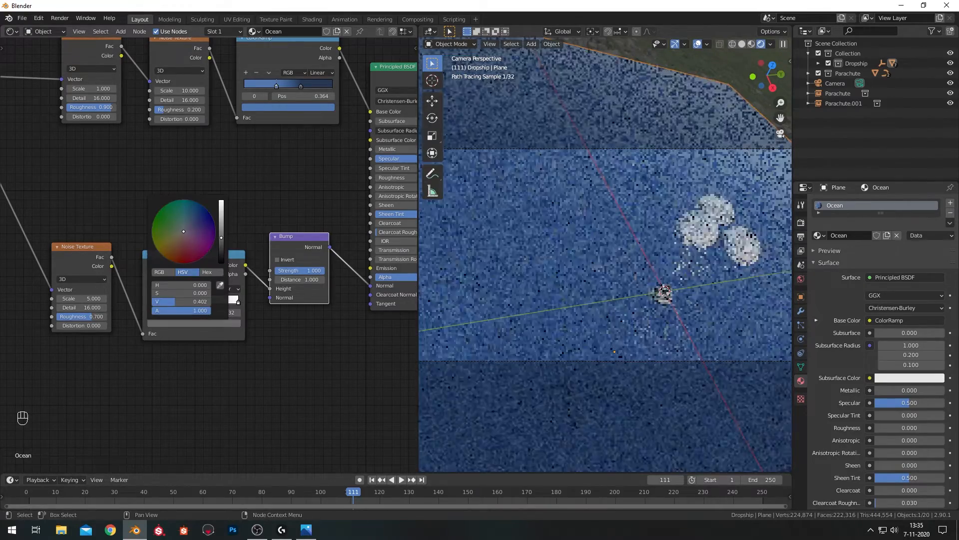
pyautogui.keyDown('shift'); pyautogui.moveTo(296, 333); pyautogui.dragTo(223, 340, button='middle'); pyautogui.keyUp('shift')
# Add a ColorRamp and a Noise Texture node between the colour and bump chains
pyautogui.press('q')
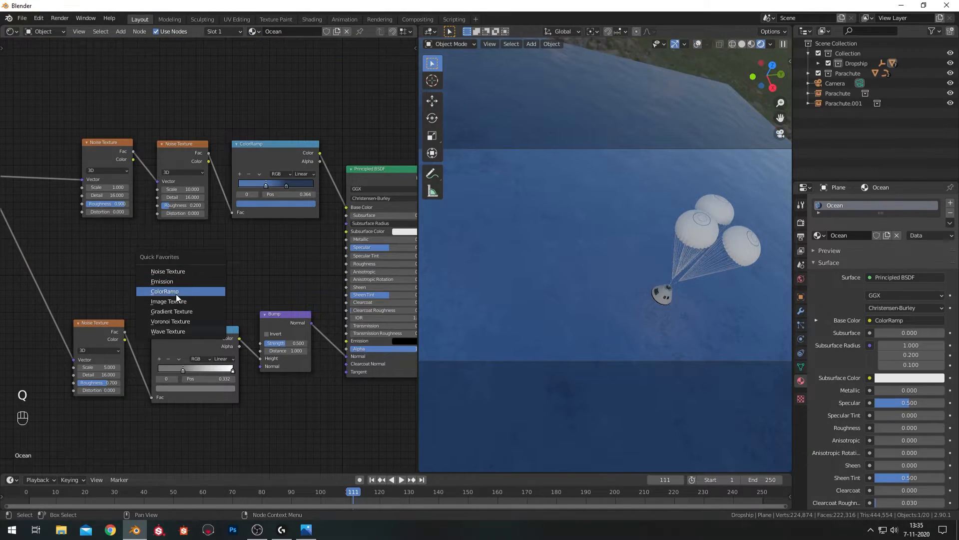
pyautogui.click(176, 291)
pyautogui.click(194, 264)
pyautogui.press('q')
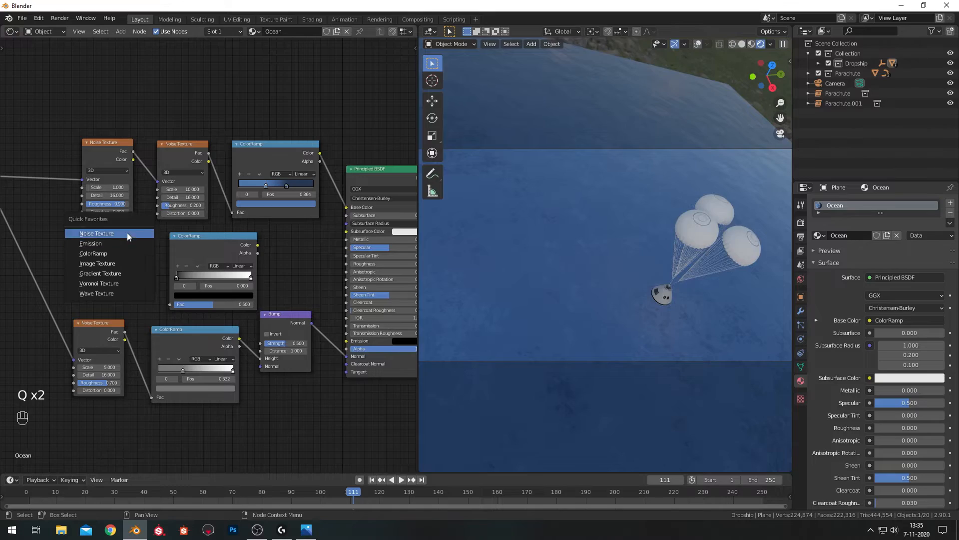
pyautogui.click(127, 233)
pyautogui.click(103, 232)
# Make room in the node layout and add a second Noise Texture ahead of the new one in the middle chain
pyautogui.scroll(-3, 62, 234)
pyautogui.keyDown('shift'); pyautogui.moveTo(72, 206); pyautogui.dragTo(267, 162, button='middle'); pyautogui.keyUp('shift')
pyautogui.press('g')
pyautogui.click(181, 227)
pyautogui.press('q')
pyautogui.click(256, 202)
pyautogui.click(244, 197)
# Chain the two middle Noise Textures into the new ColorRamp and feed its Color into the Principled BSDF's Roughness
pyautogui.keyDown('shift'); pyautogui.moveTo(245, 198); pyautogui.dragTo(194, 166, button='middle'); pyautogui.keyUp('shift')
pyautogui.scroll(2, 160, 160)
pyautogui.moveTo(158, 156); pyautogui.dragTo(184, 192)
pyautogui.moveTo(239, 161); pyautogui.dragTo(257, 226)
pyautogui.keyDown('shift'); pyautogui.moveTo(257, 226); pyautogui.dragTo(134, 243, button='middle'); pyautogui.keyUp('shift')
pyautogui.moveTo(226, 180); pyautogui.dragTo(320, 204)
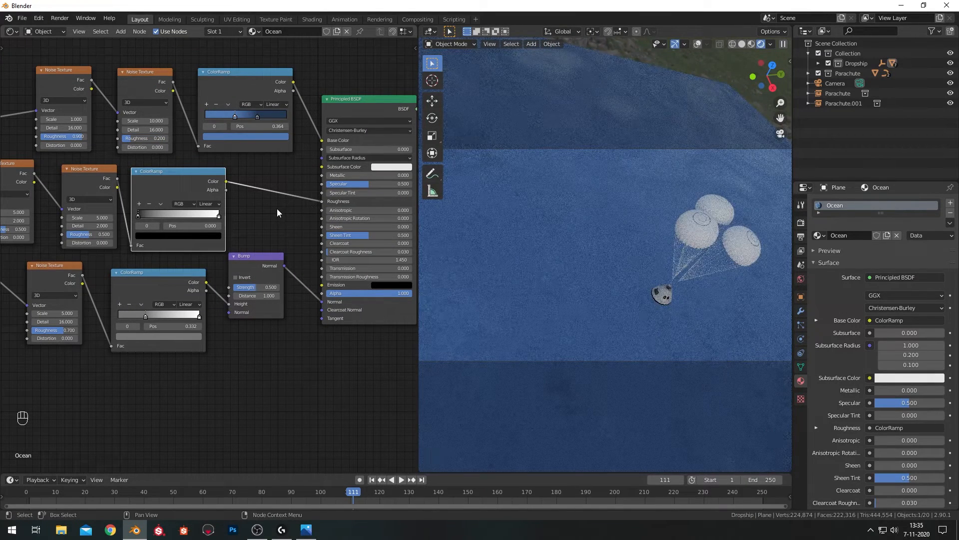
# Tighten the roughness ColorRamp by moving the white stop slightly inward and the black stop to about 0.432
pyautogui.keyDown('shift'); pyautogui.moveTo(277, 208); pyautogui.dragTo(245, 235, button='middle'); pyautogui.keyUp('shift')
pyautogui.scroll(1, 165, 230)
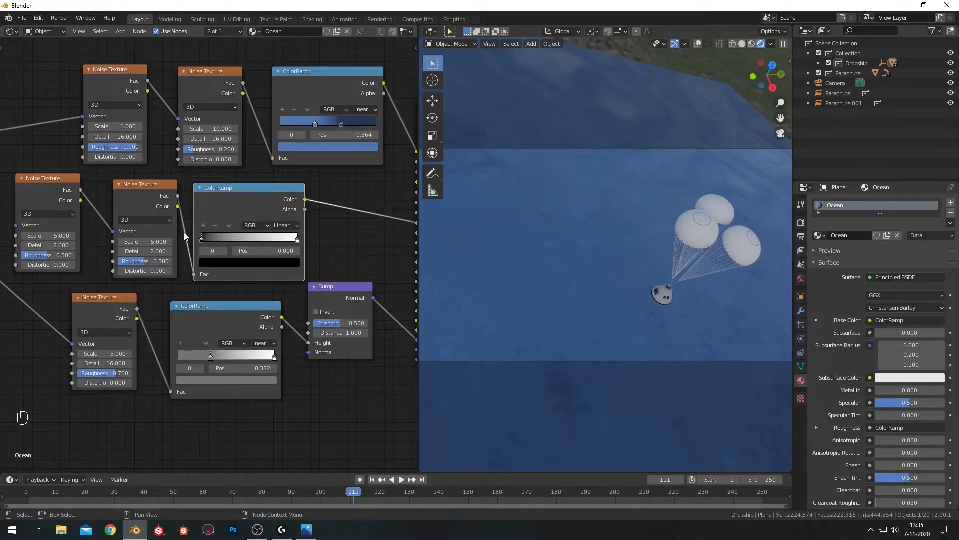
pyautogui.moveTo(297, 240); pyautogui.dragTo(285, 240)
pyautogui.moveTo(203, 241); pyautogui.dragTo(244, 242)
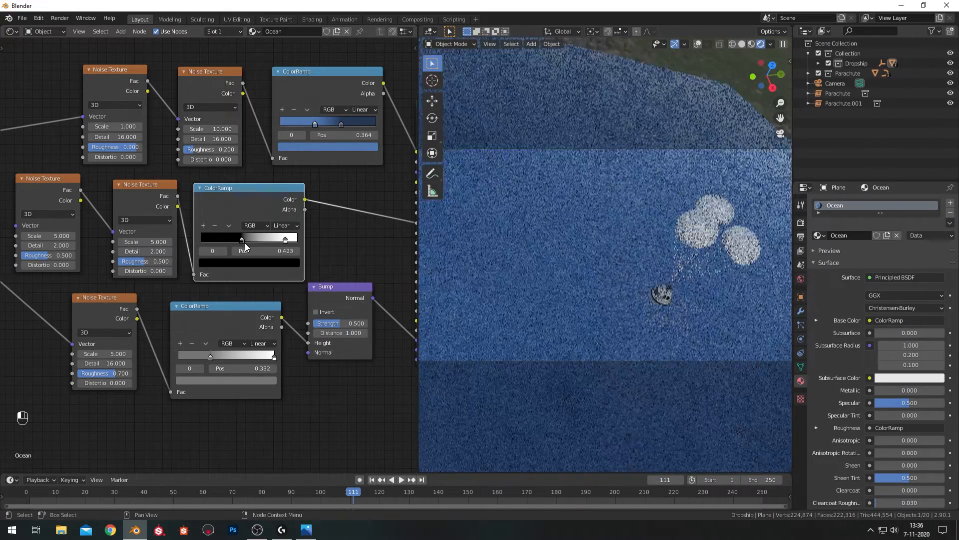
# Set the second Noise Texture in the roughness chain to Scale 10, Detail 16 and Roughness 1
pyautogui.moveTo(184, 227); pyautogui.dragTo(270, 238, button='middle')
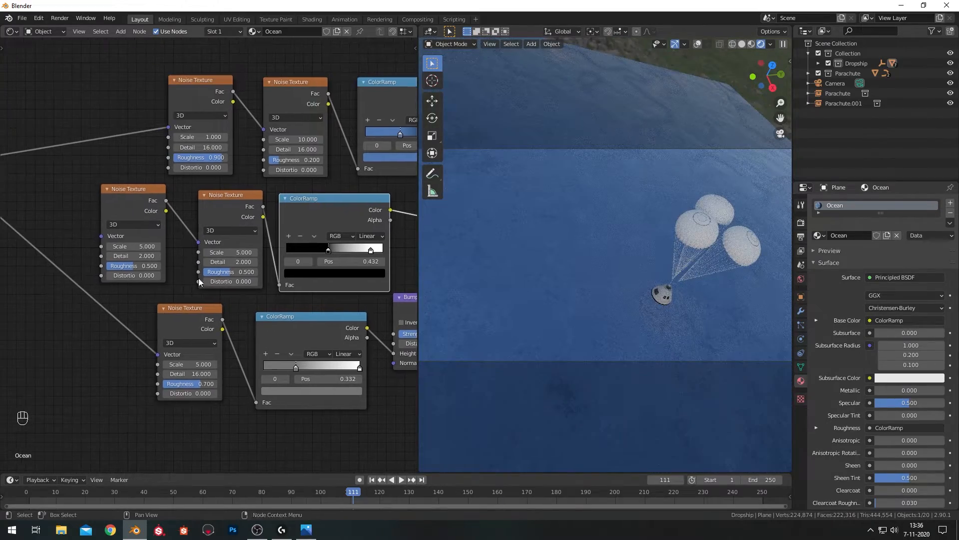
pyautogui.click(224, 252)
pyautogui.write('5.00')
pyautogui.press('Tab')
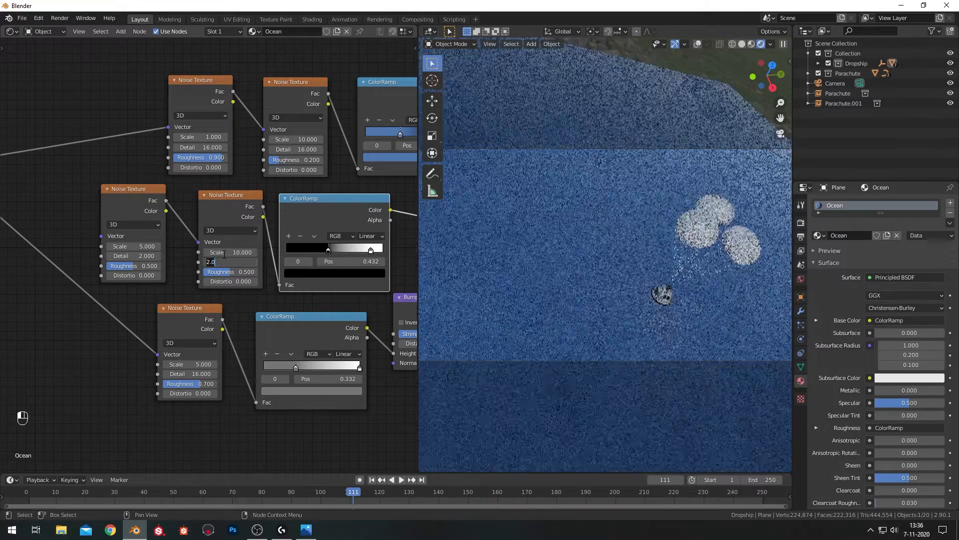
pyautogui.press('Tab')
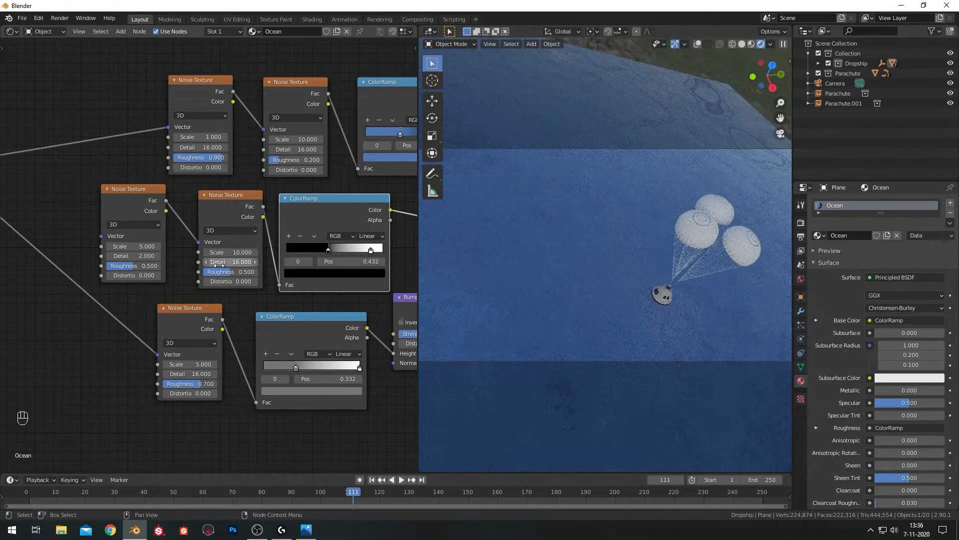
pyautogui.write('1')
pyautogui.press('Return')
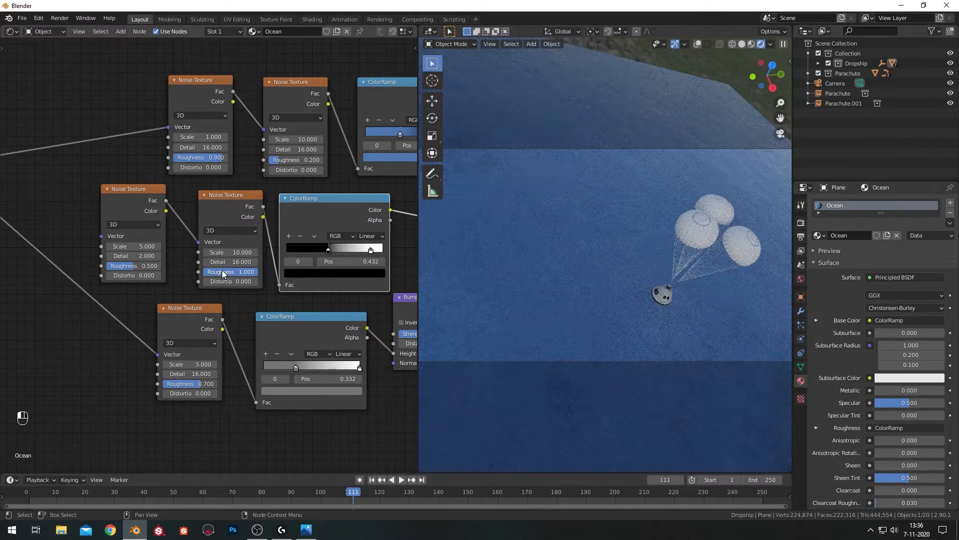
pyautogui.click(134, 246)
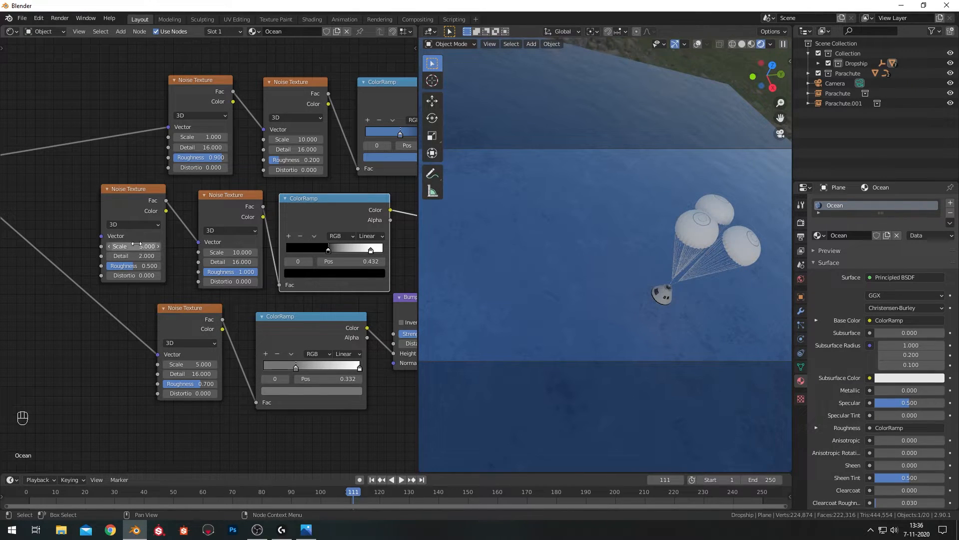
pyautogui.press('Return')
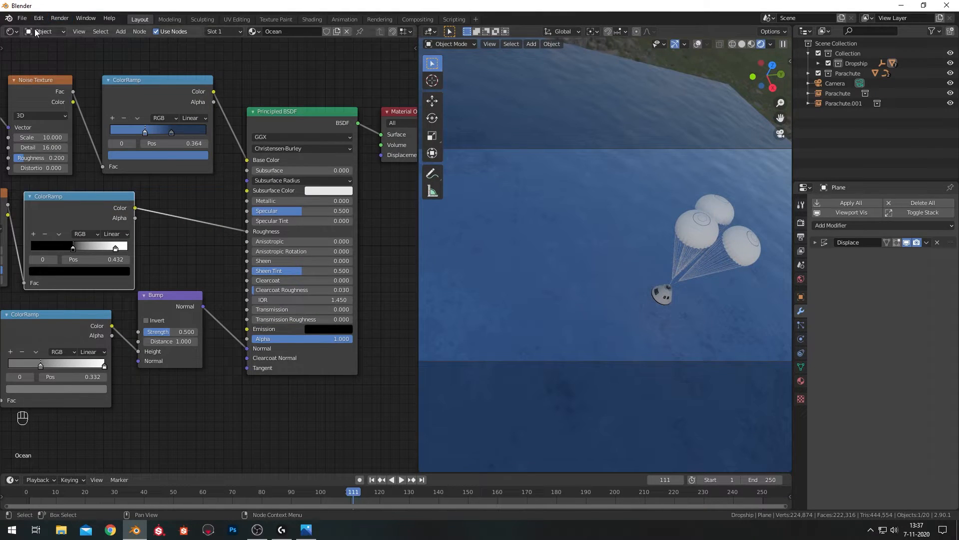
# Add Texture Coordinate and Mapping nodes to the world's HDRI environment texture and set its Z rotation to 25°
pyautogui.click(46, 31)
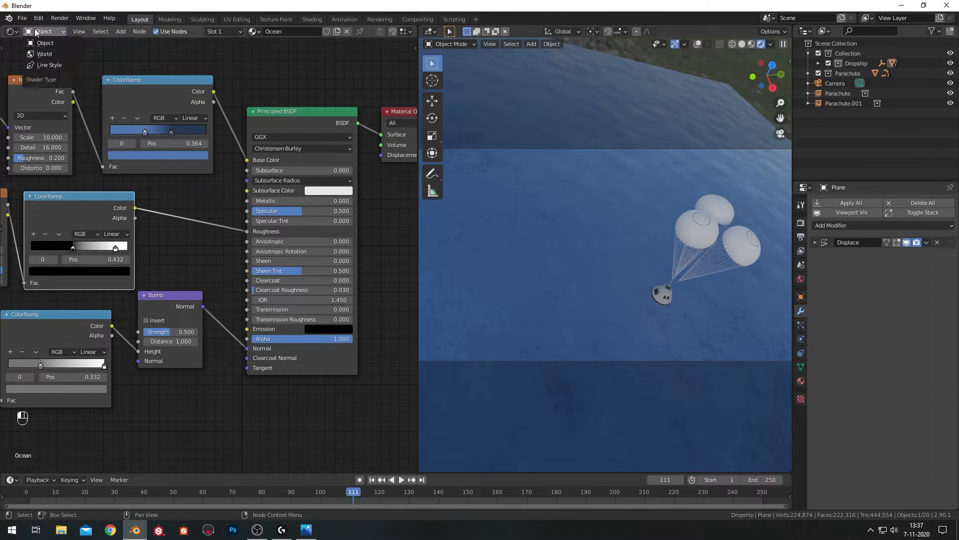
pyautogui.click(50, 54)
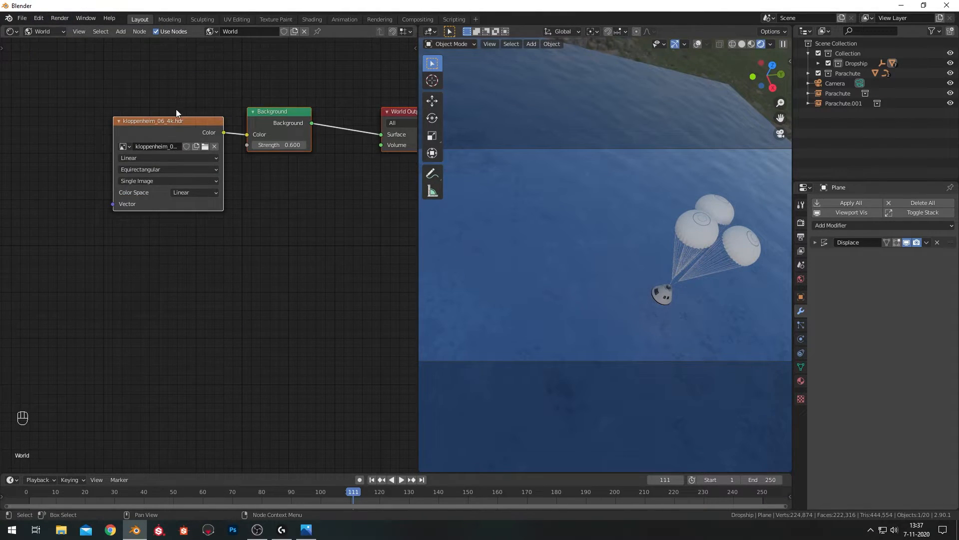
pyautogui.scroll(-6, 177, 111)
pyautogui.keyDown('shift'); pyautogui.moveTo(155, 128); pyautogui.dragTo(208, 162, button='middle'); pyautogui.keyUp('shift')
pyautogui.click(43, 33)
pyautogui.click(216, 206)
pyautogui.hotkey('ctrl', 't')
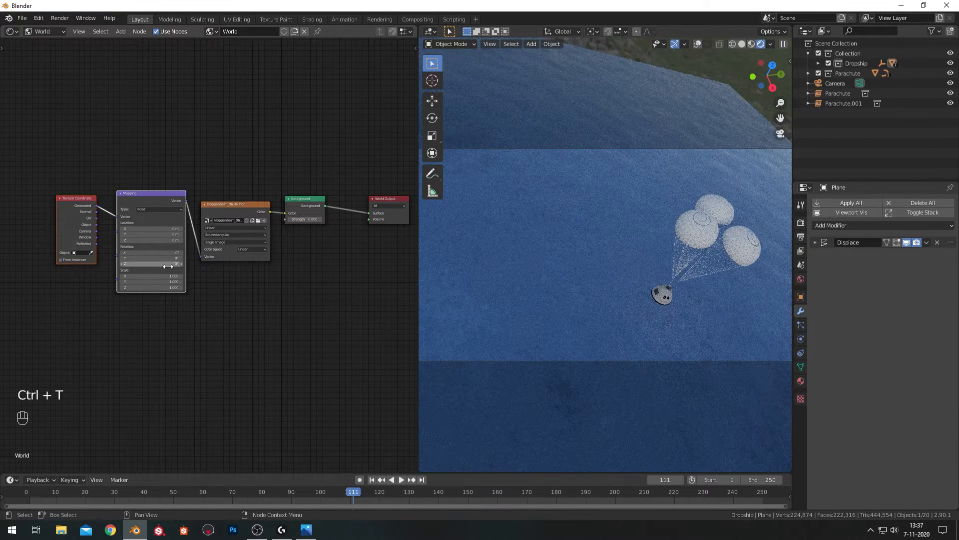
pyautogui.scroll(1, 168, 266)
pyautogui.click(151, 265)
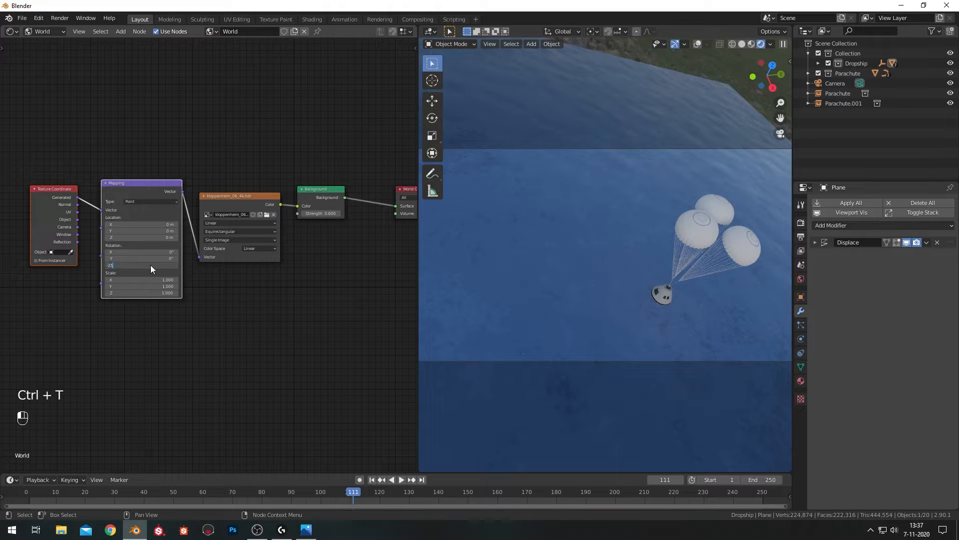
pyautogui.press('Return')
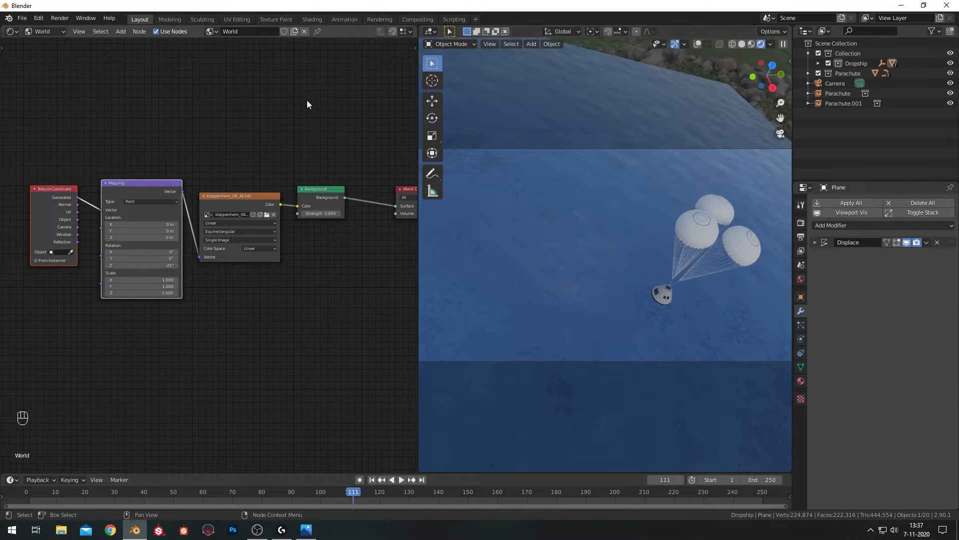
# Set the scene's Color Management look to Very High Contrast
pyautogui.moveTo(253, 111); pyautogui.dragTo(128, 117, button='middle')
pyautogui.click(800, 223)
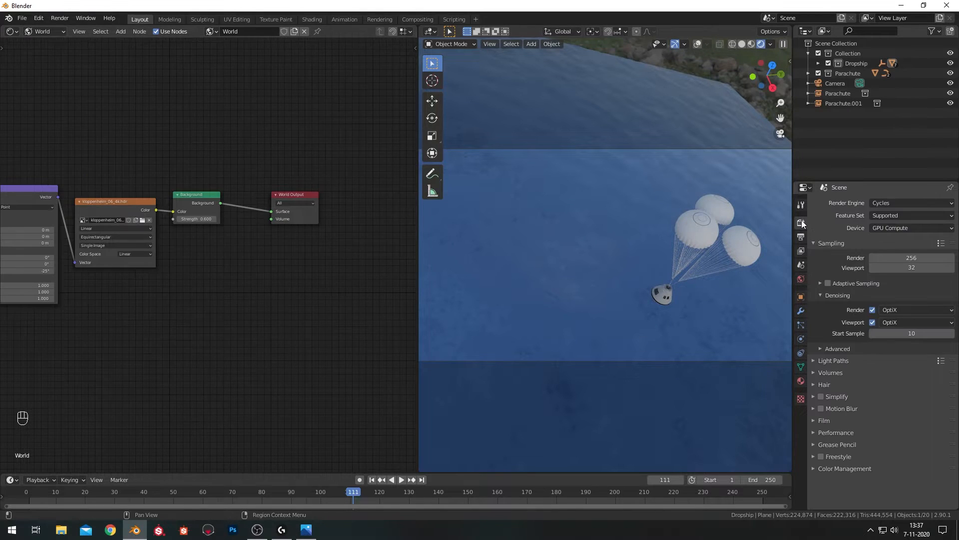
pyautogui.click(815, 468)
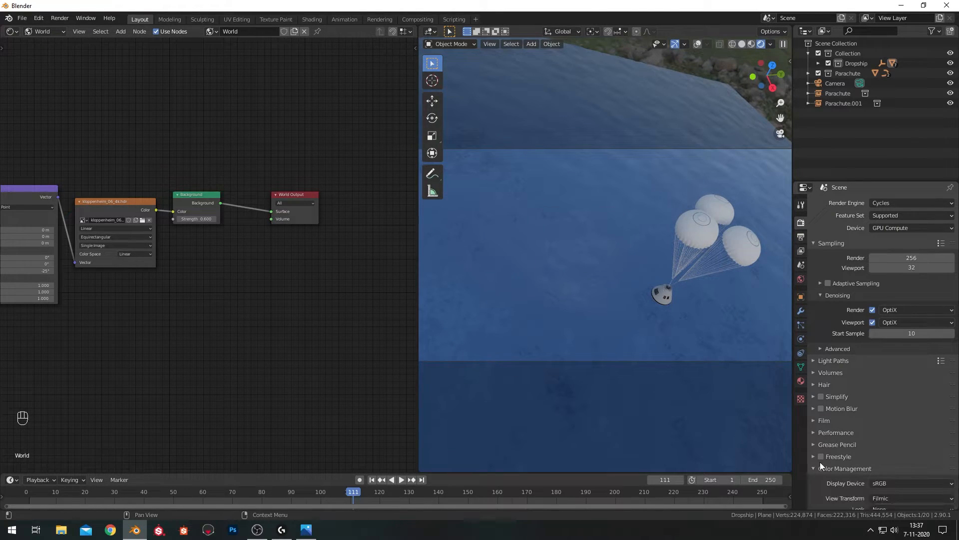
pyautogui.scroll(-3, 817, 463)
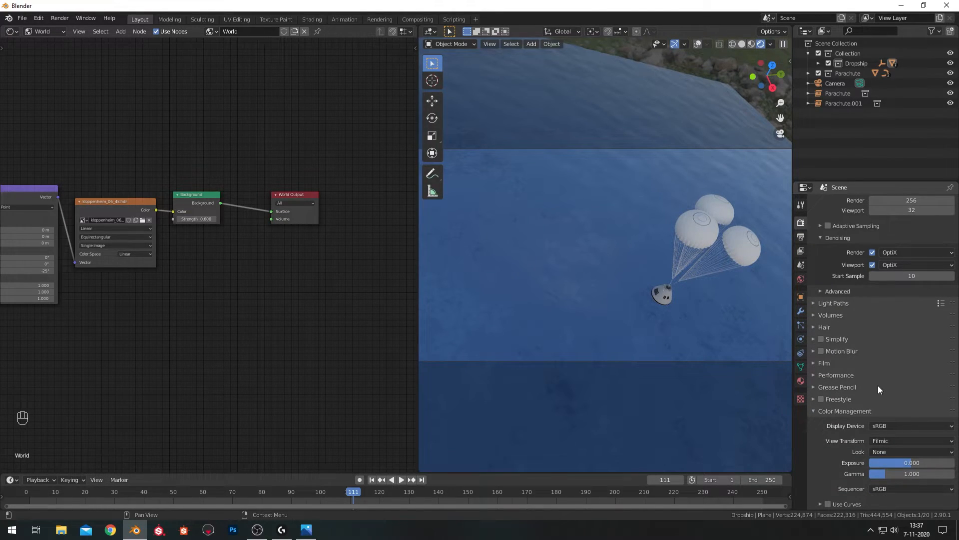
pyautogui.click(902, 452)
pyautogui.click(897, 430)
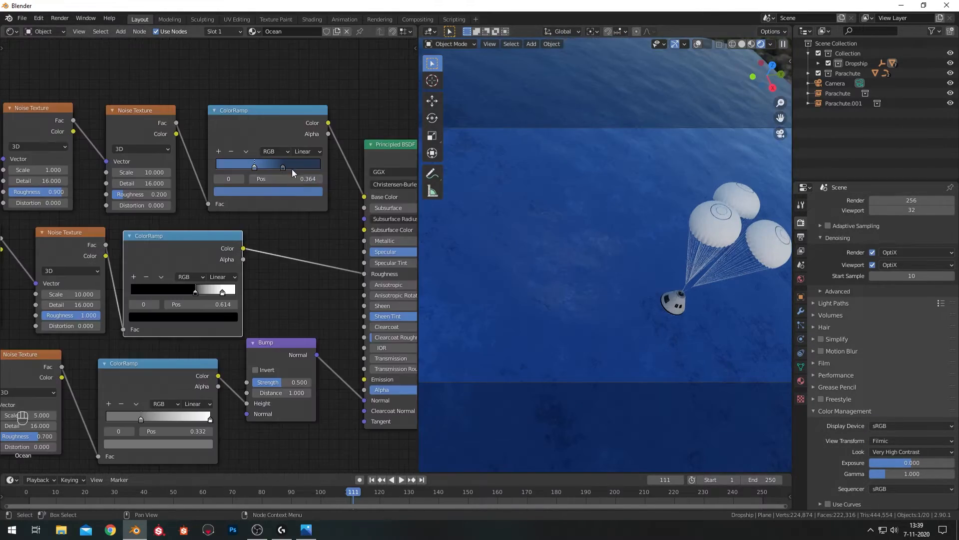
# Shift both stops of the ocean's blue ColorRamp lower, with the light stop at 0.300, and darken the light blue
pyautogui.moveTo(292, 169); pyautogui.dragTo(247, 166)
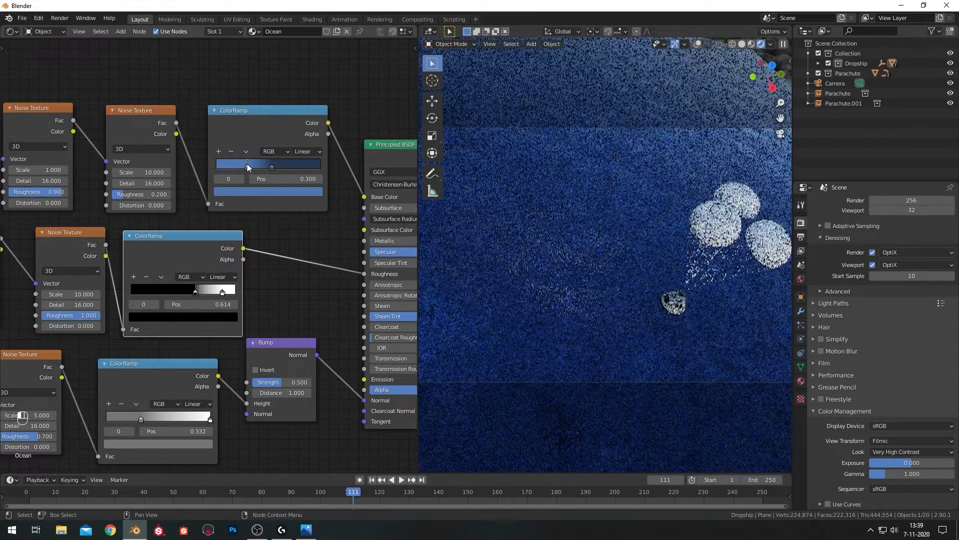
pyautogui.click(261, 190)
pyautogui.click(301, 82)
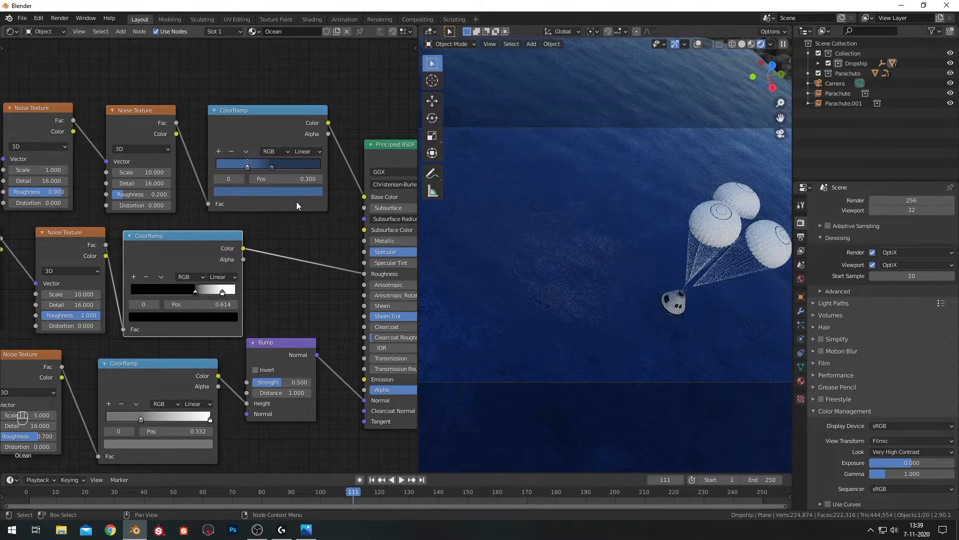
pyautogui.click(288, 193)
pyautogui.click(300, 80)
# Increase the Strength of the ocean material's Bump node
pyautogui.moveTo(273, 383); pyautogui.dragTo(208, 344, button='middle')
pyautogui.moveTo(207, 345); pyautogui.dragTo(258, 340)
# Show the viewport overlays, select the parachute canopy and give it a new material named Chute White
pyautogui.click(717, 218)
pyautogui.click(698, 44)
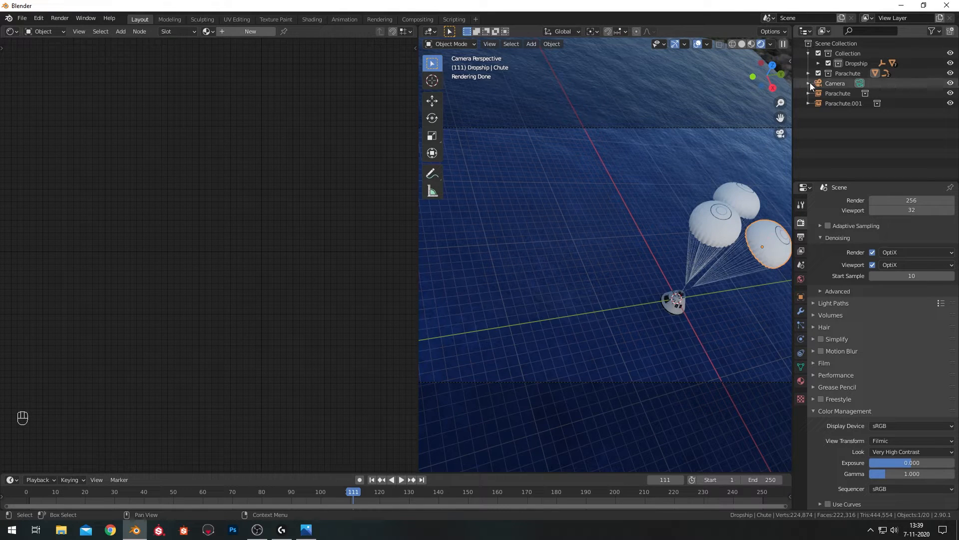
pyautogui.keyDown('shift'); pyautogui.moveTo(754, 245); pyautogui.dragTo(687, 258, button='middle'); pyautogui.keyUp('shift')
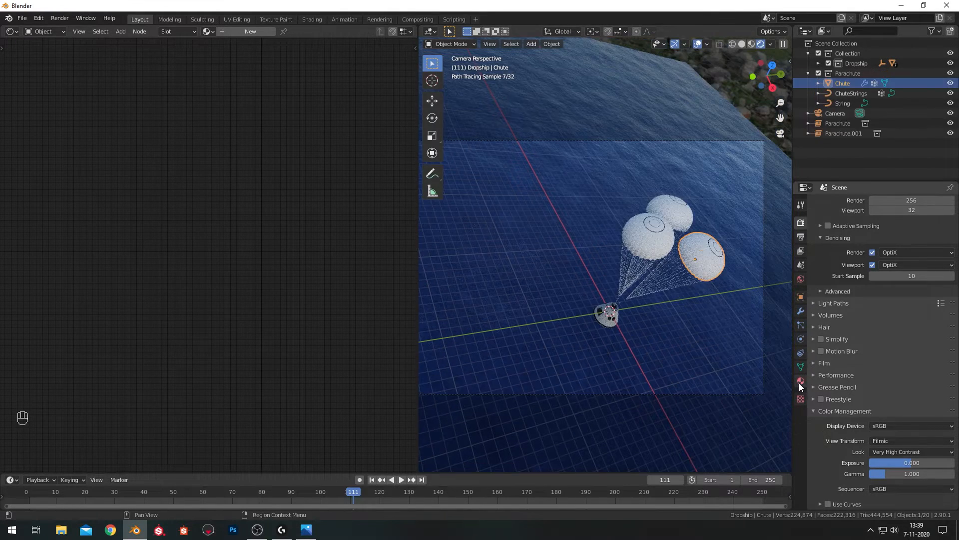
pyautogui.click(801, 381)
pyautogui.click(950, 205)
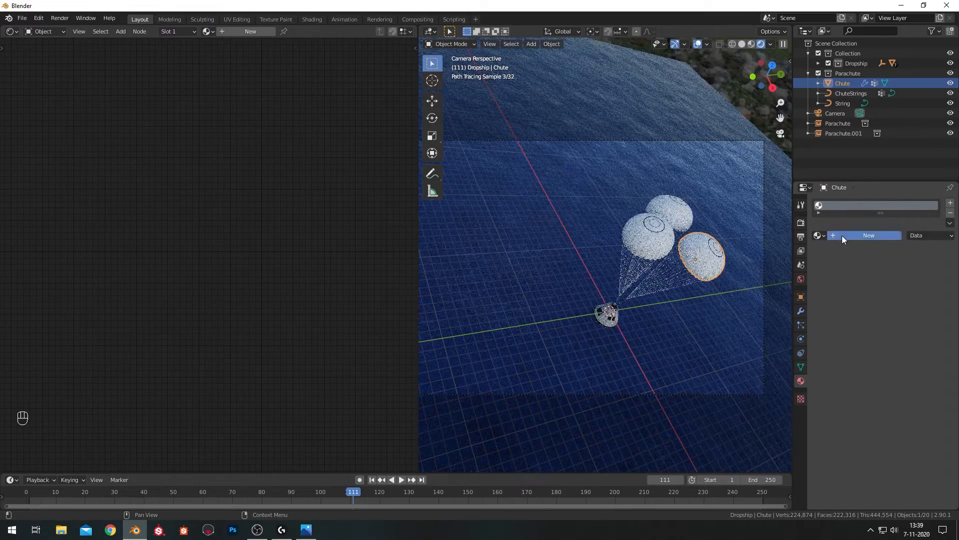
pyautogui.click(842, 235)
pyautogui.doubleClick(840, 205)
pyautogui.write('Chute')
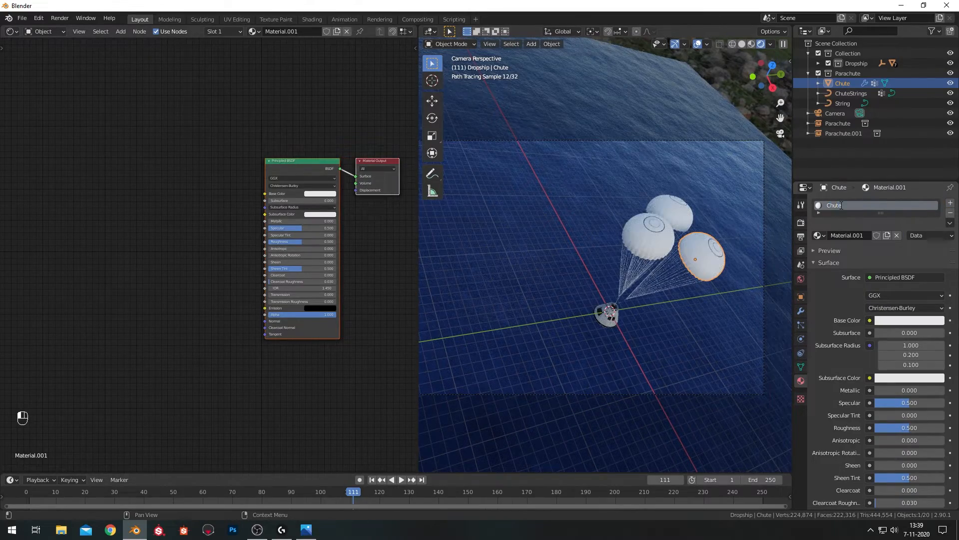
pyautogui.write(' White')
pyautogui.press('Return')
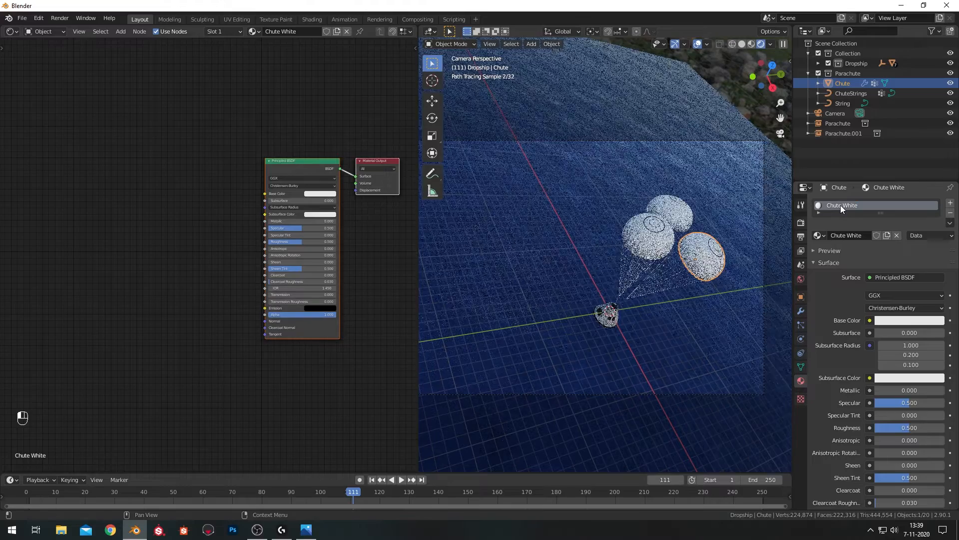
# Set the Chute White shader's Subsurface to 0.8 and its Sheen to 0.8
pyautogui.scroll(4, 342, 231)
pyautogui.doubleClick(234, 162)
pyautogui.write('.8')
pyautogui.press('Return')
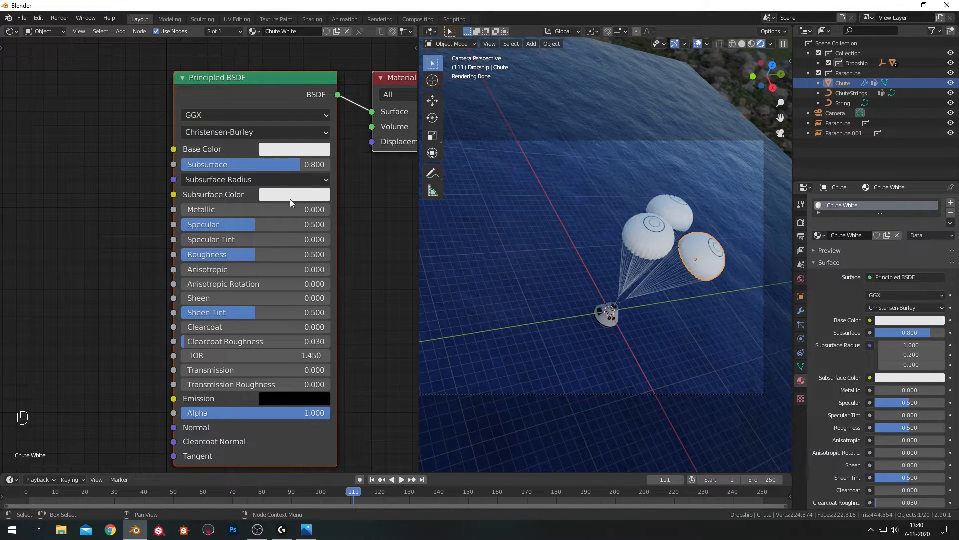
pyautogui.click(231, 298)
pyautogui.write('0.8')
pyautogui.press('Return')
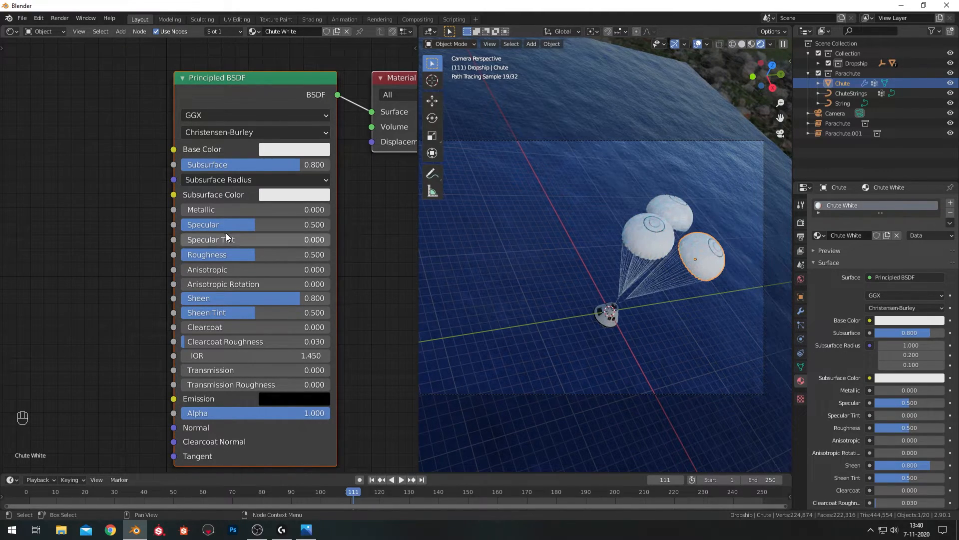
# Set the Chute White shader's Roughness to 0.8 and Metallic to 0.2, and show the material preview
pyautogui.click(240, 248)
pyautogui.write('0.8')
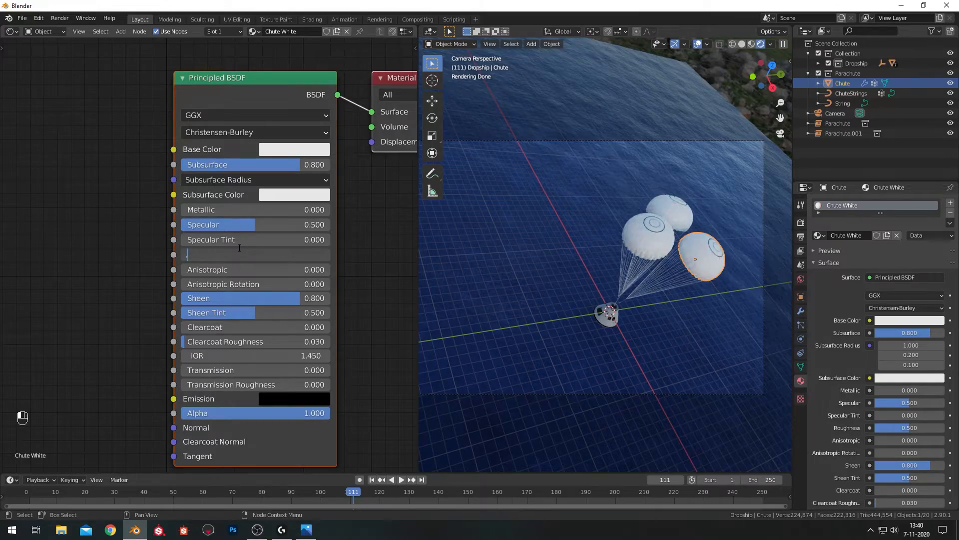
pyautogui.press('Return')
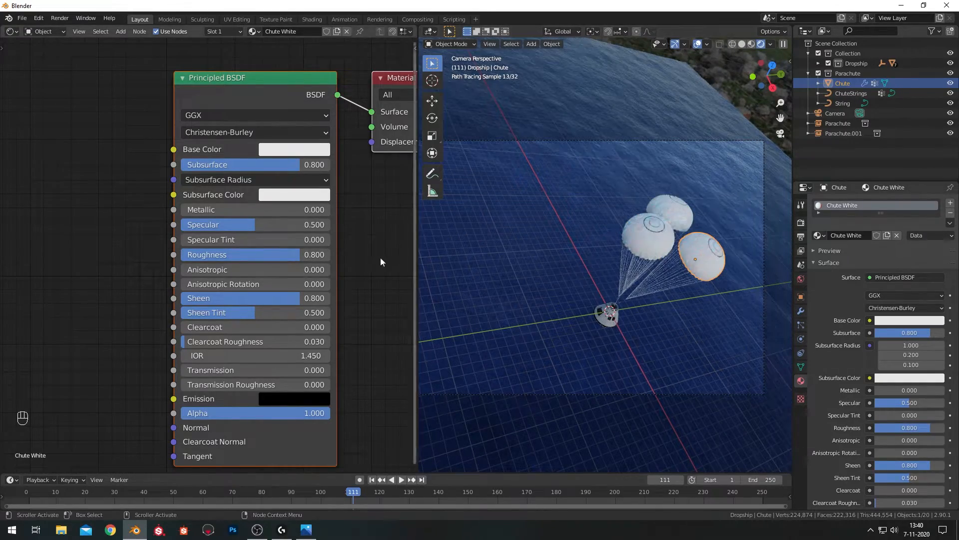
pyautogui.scroll(1, 213, 207)
pyautogui.click(214, 207)
pyautogui.write('0.2')
pyautogui.press('Return')
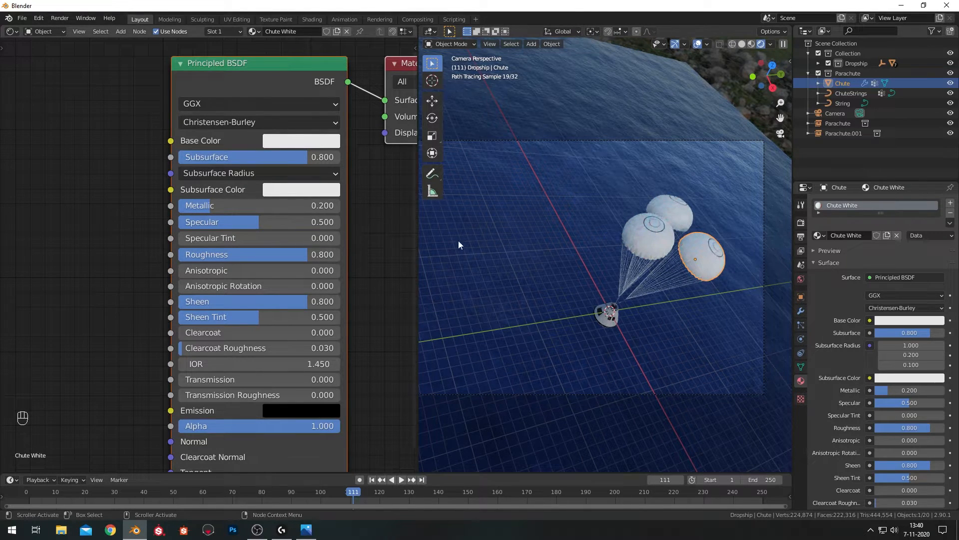
pyautogui.click(824, 250)
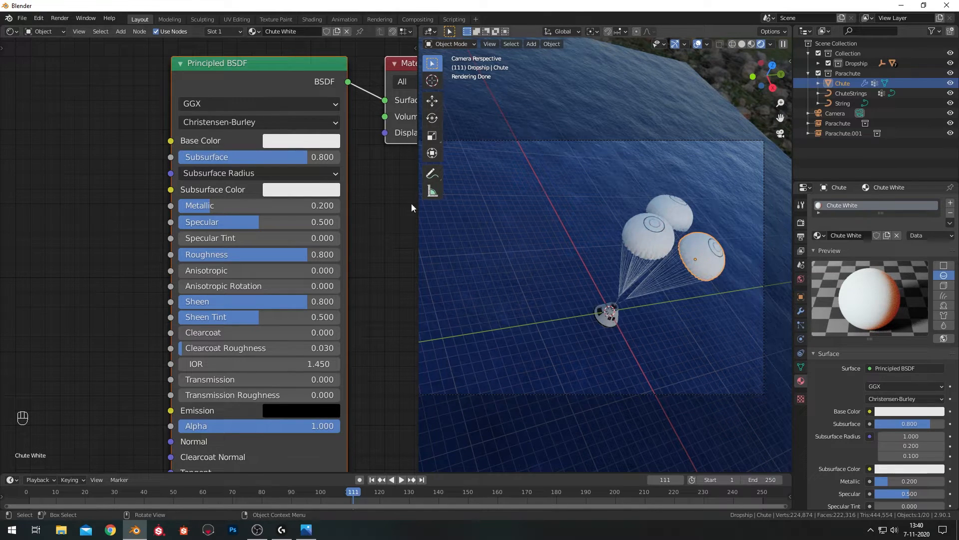
pyautogui.scroll(-2, 260, 144)
pyautogui.hotkey('ctrl', 'c')
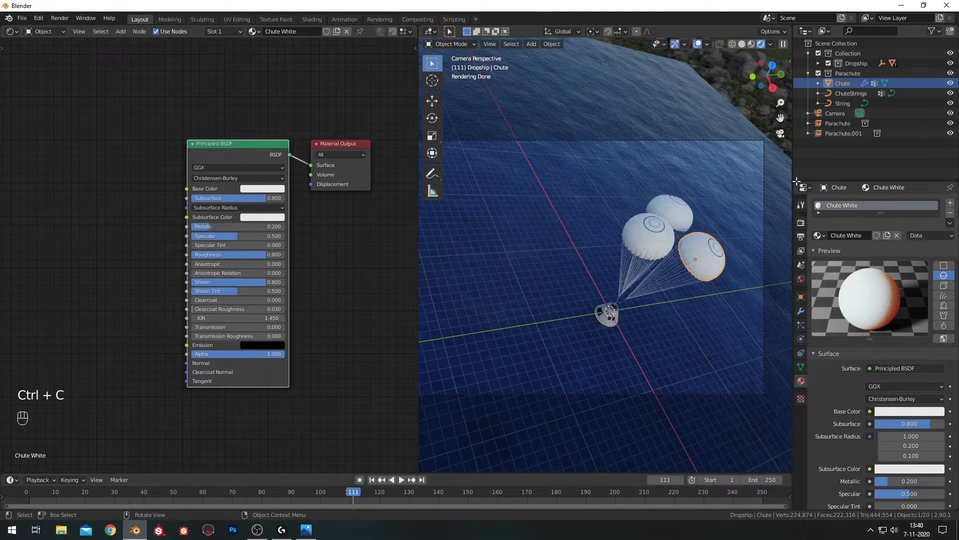
pyautogui.hotkey('ctrl', 'z')
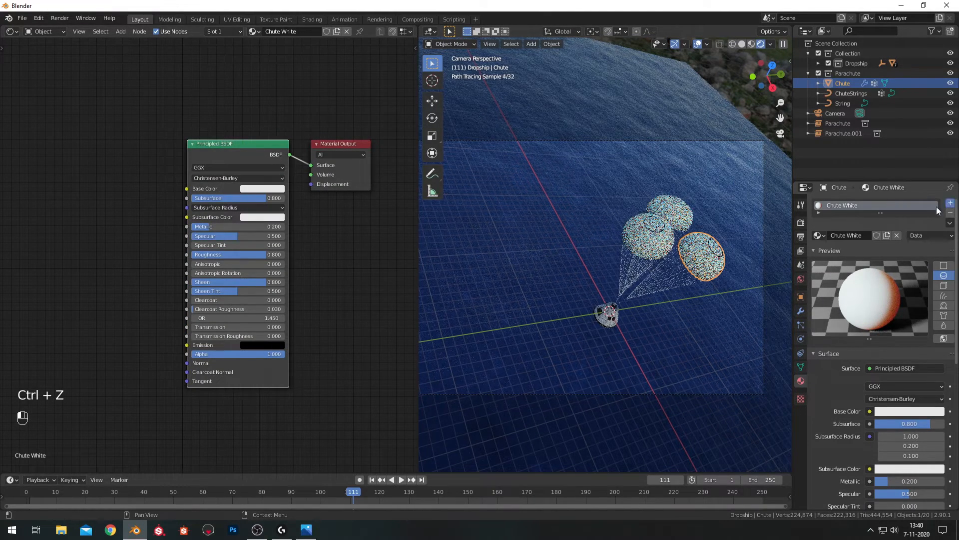
# Duplicate Chute White, keeping the original in the first material slot and assigning the copy to a second slot
pyautogui.click(887, 258)
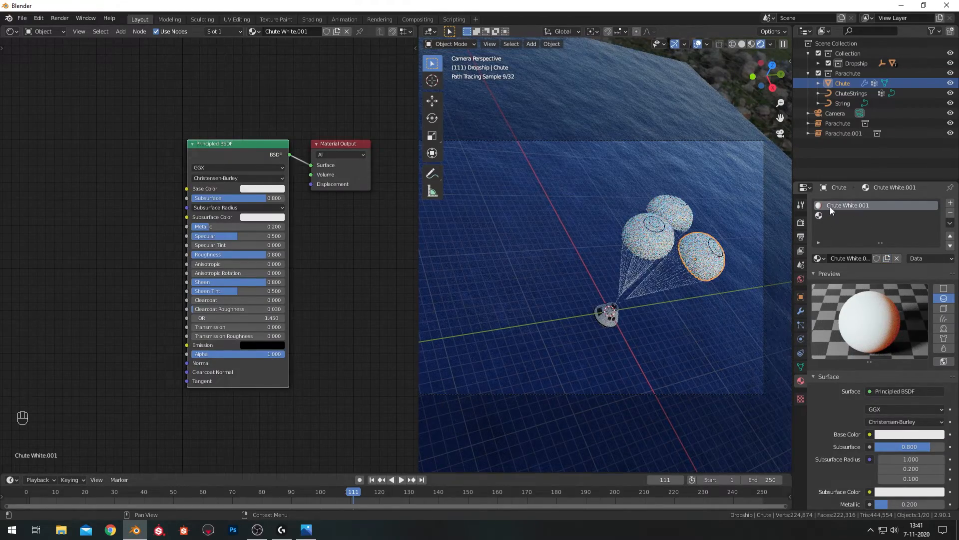
pyautogui.click(820, 259)
pyautogui.click(844, 283)
pyautogui.click(838, 215)
pyautogui.click(820, 259)
pyautogui.click(848, 292)
# Rename the duplicated material in the second slot to Chute Orange
pyautogui.doubleClick(855, 215)
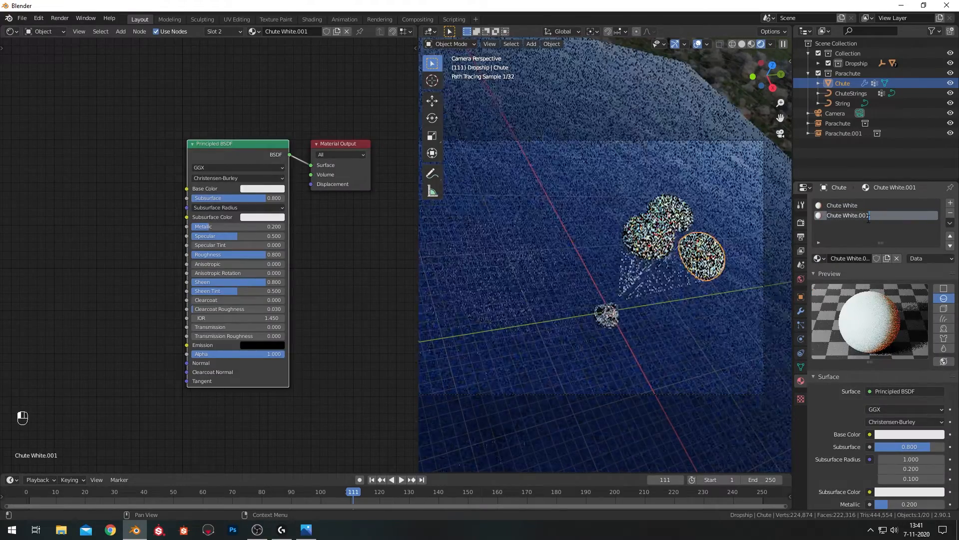
pyautogui.click(868, 217)
pyautogui.press('BackSpace')
pyautogui.press('BackSpace')
pyautogui.press('BackSpace')
pyautogui.press('BackSpace')
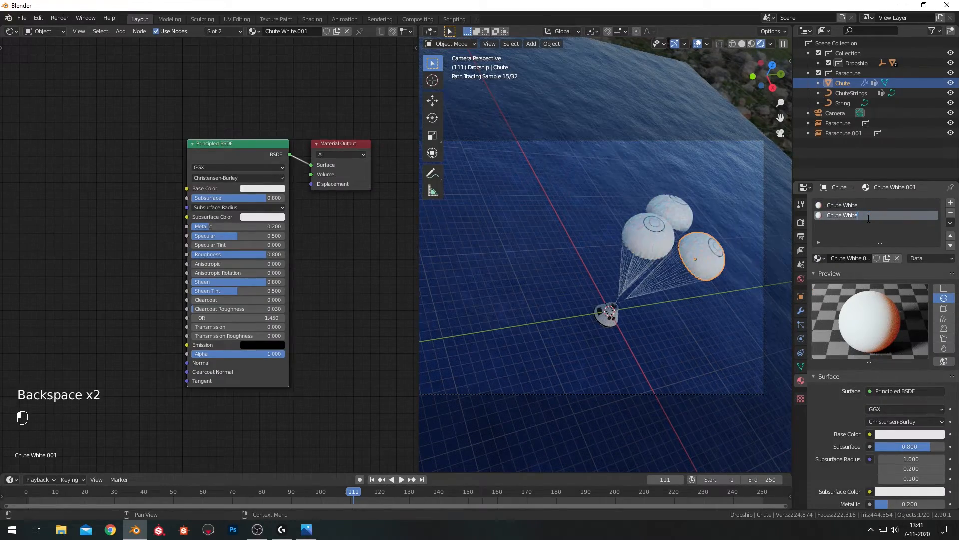
pyautogui.press('BackSpace')
pyautogui.write('Orange')
pyautogui.press('Return')
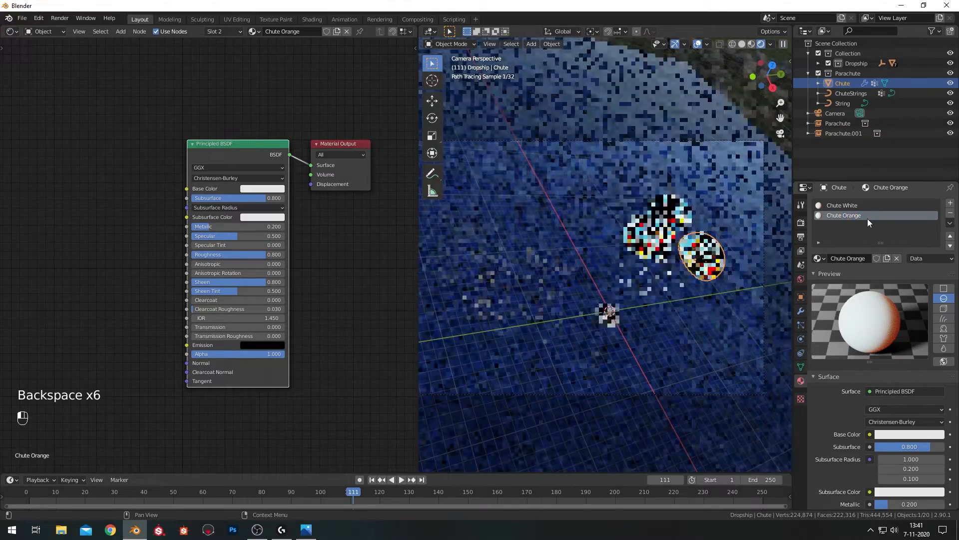
# Set the Chute Orange shader's Base Color and Subsurface Color to orange
pyautogui.click(263, 189)
pyautogui.click(267, 118)
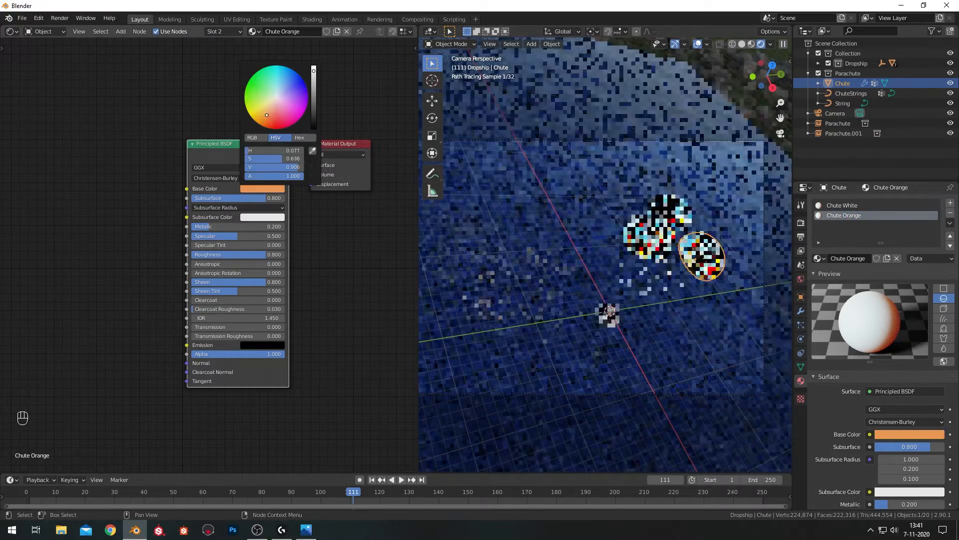
pyautogui.click(263, 217)
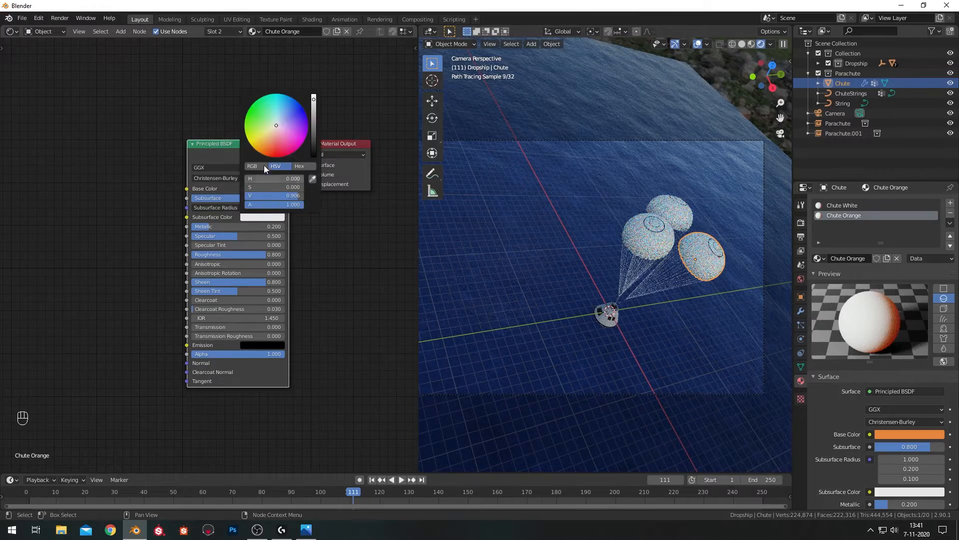
pyautogui.click(265, 145)
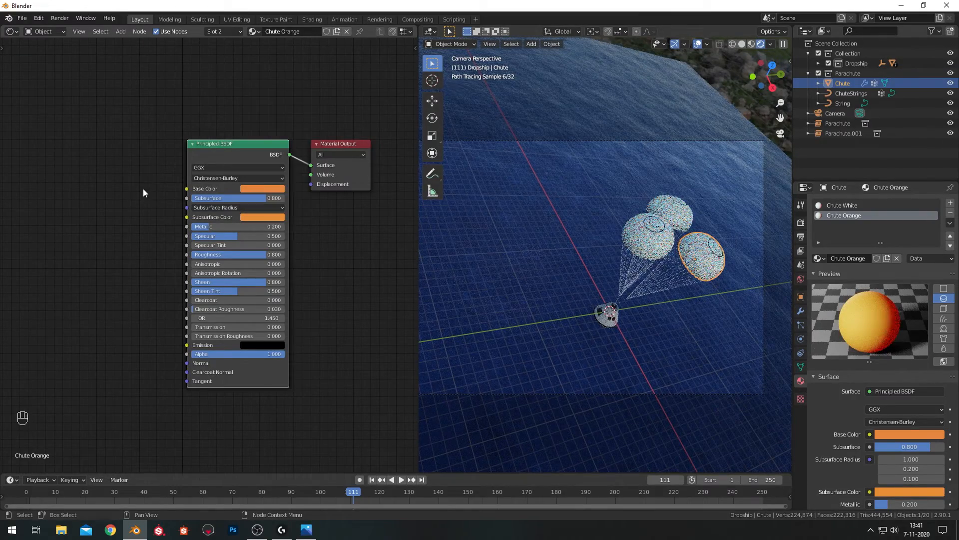
pyautogui.click(268, 219)
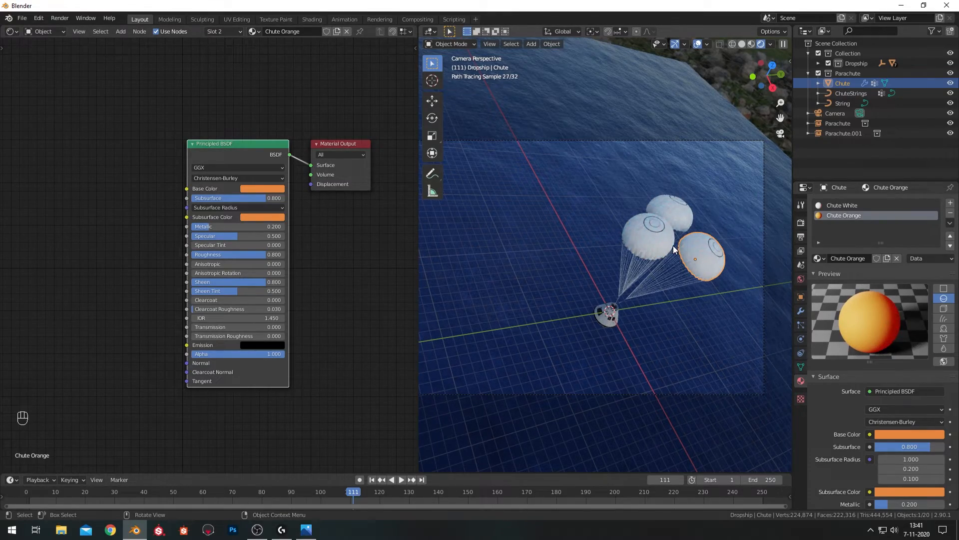
# Isolate the chute for mesh editing in material preview, seen from the top with face selection enabled
pyautogui.press('KP_Divide')
pyautogui.press('Tab')
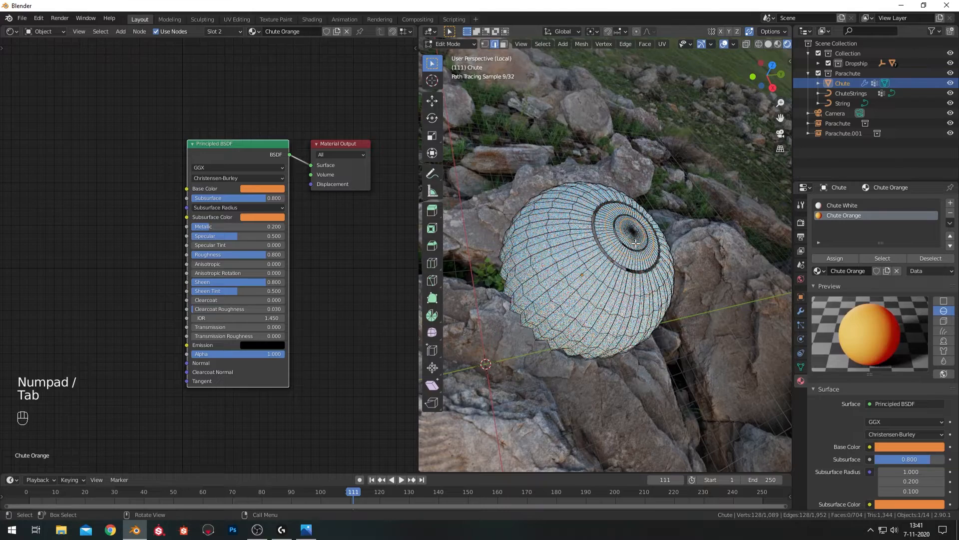
pyautogui.press('z')
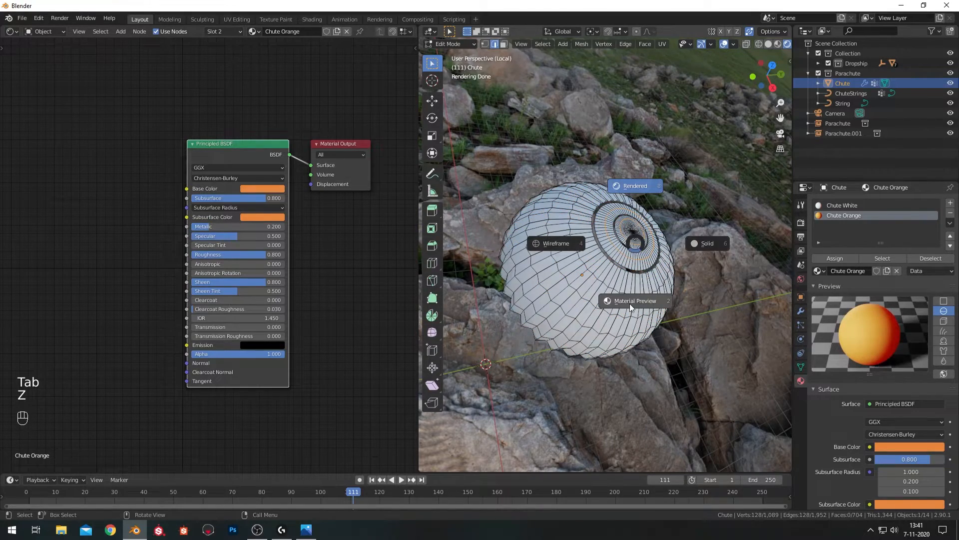
pyautogui.click(706, 245)
pyautogui.press('KP_7')
pyautogui.scroll(2, 578, 219)
pyautogui.scroll(-2, 649, 222)
pyautogui.click(705, 116)
pyautogui.click(504, 44)
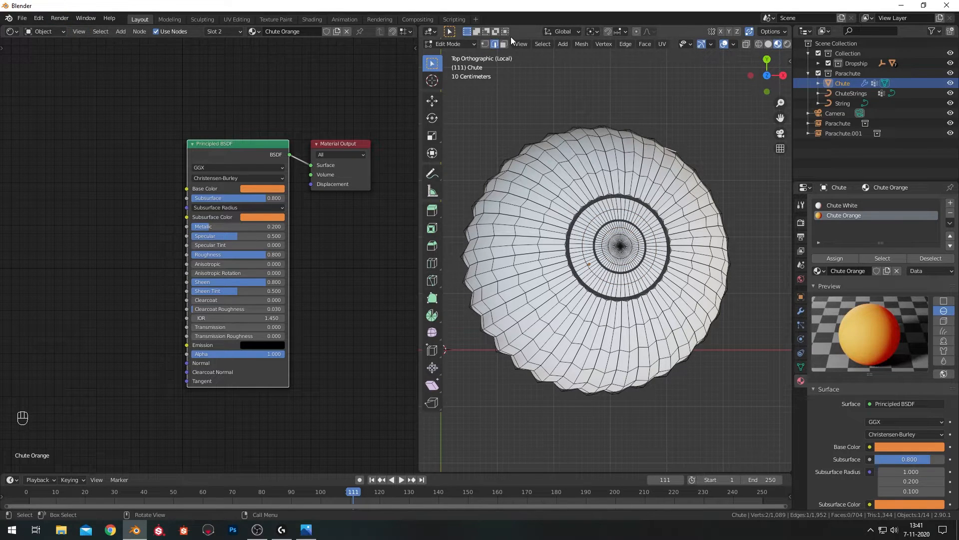
# Select the wide band of faces inside the dark outer ring and the face loop inside the dark inner ring
pyautogui.scroll(3, 513, 139)
pyautogui.press('c')
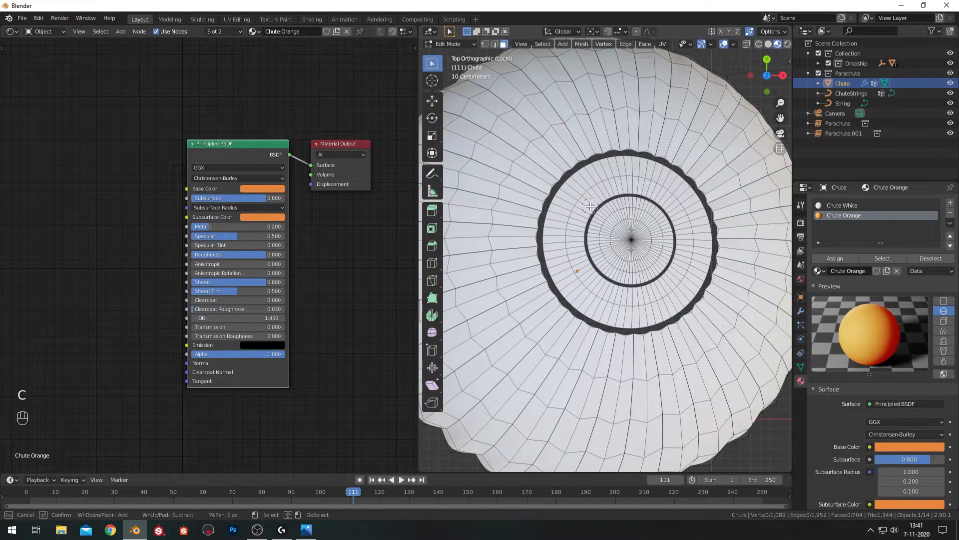
pyautogui.scroll(-3, 582, 200)
pyautogui.scroll(3, 582, 199)
pyautogui.press('c')
pyautogui.moveTo(573, 191); pyautogui.dragTo(571, 190)
pyautogui.rightClick(579, 186)
pyautogui.keyDown('alt'); pyautogui.keyDown('shift'); pyautogui.click(583, 174); pyautogui.keyUp('shift'); pyautogui.keyUp('alt')
pyautogui.keyDown('alt'); pyautogui.keyDown('shift'); pyautogui.click(622, 226); pyautogui.keyUp('shift'); pyautogui.keyUp('alt')
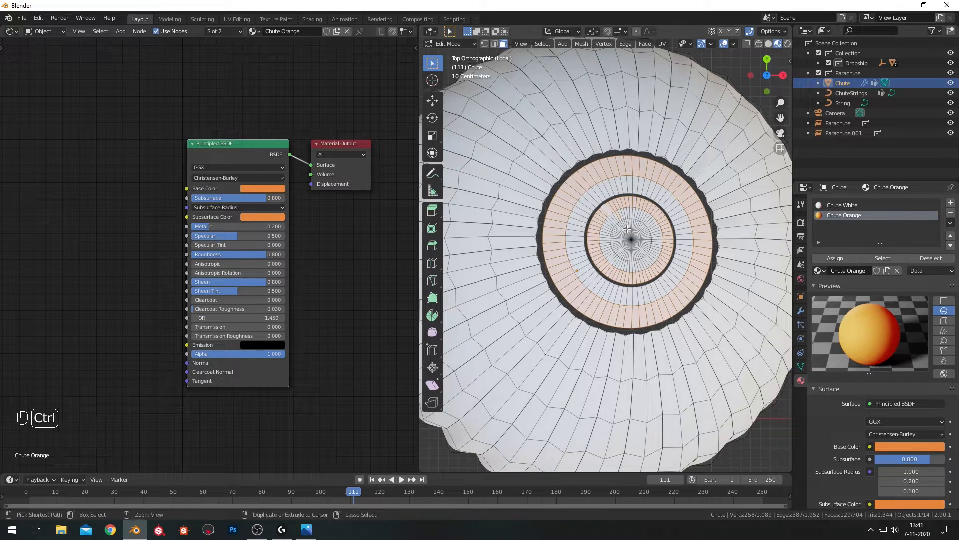
# Remove the stray face from the selection and add the faces at the very centre of the chute's crown
pyautogui.hotkey('ctrl', 'z')
pyautogui.hotkey('ctrl', 'x')
pyautogui.press('Escape')
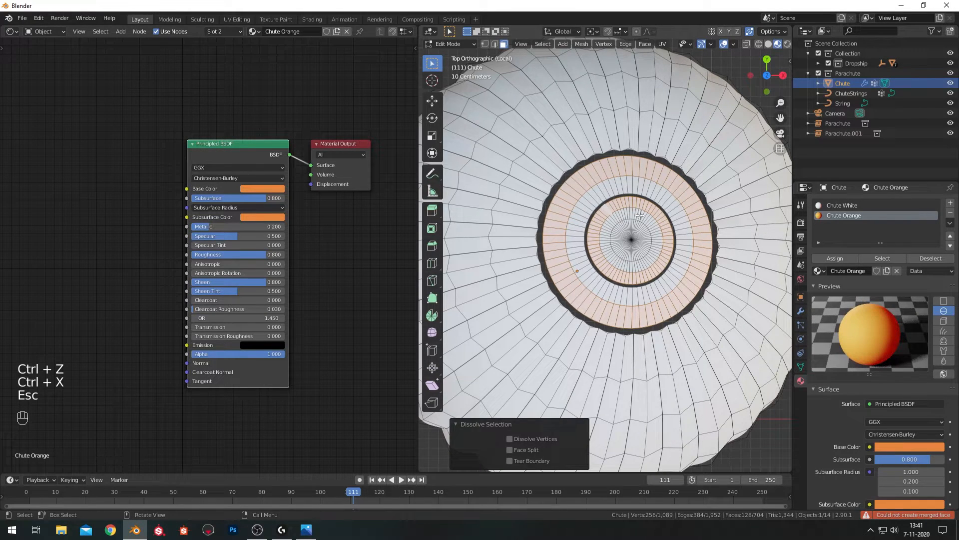
pyautogui.press('c')
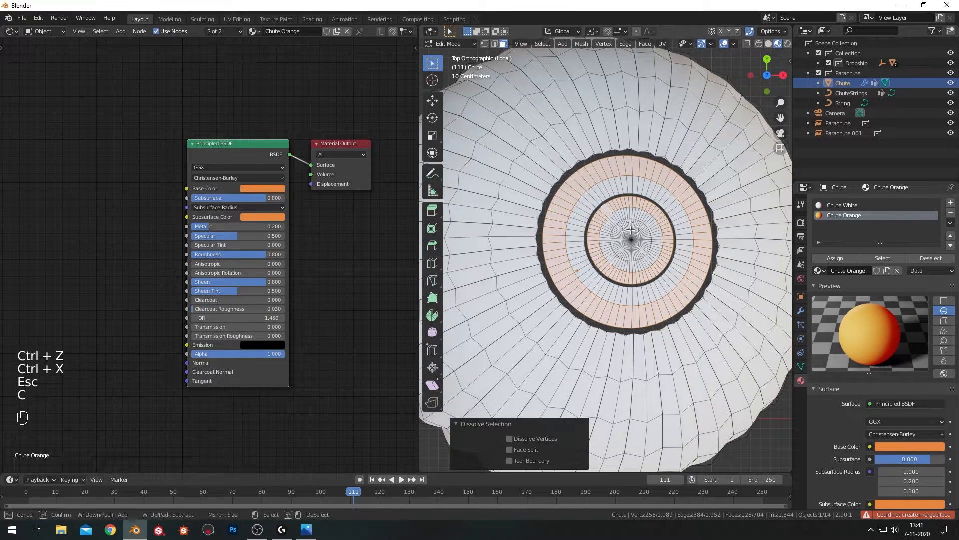
pyautogui.rightClick(639, 235)
pyautogui.scroll(-3, 639, 212)
pyautogui.press('c')
pyautogui.rightClick(575, 296)
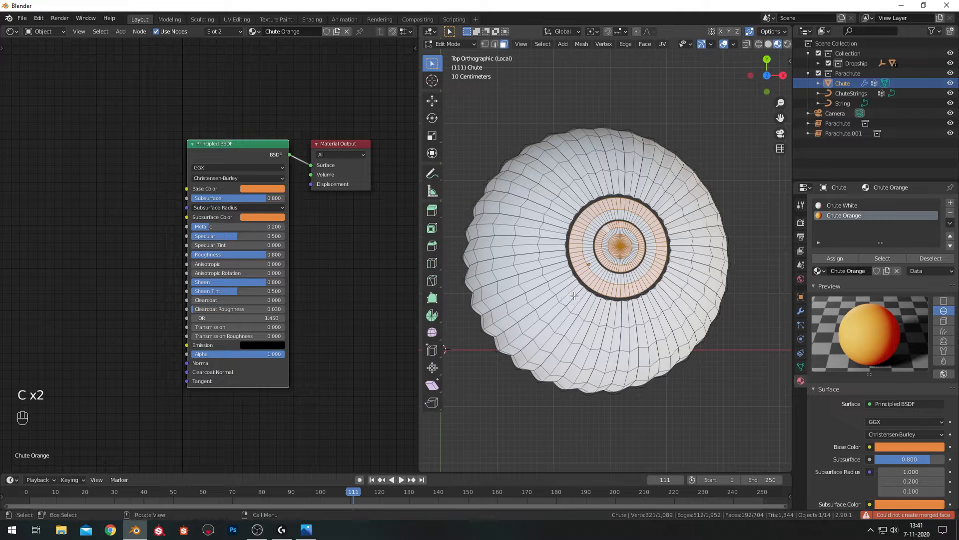
# Add every other radial panel, from the outer ring to the scalloped rim, to the face selection around the whole chute
pyautogui.moveTo(529, 329); pyautogui.dragTo(488, 304, button='middle')
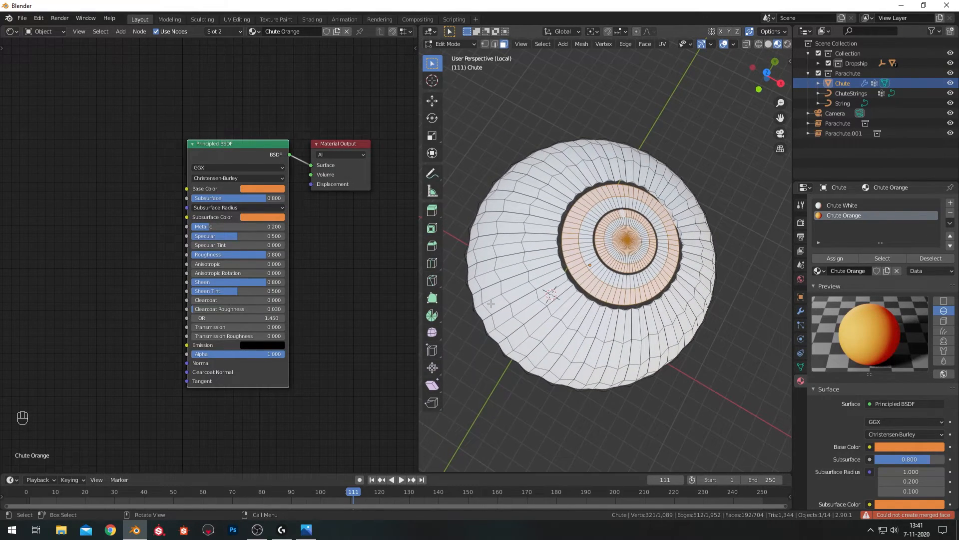
pyautogui.press('KP_7')
pyautogui.press('c')
pyautogui.click(485, 326)
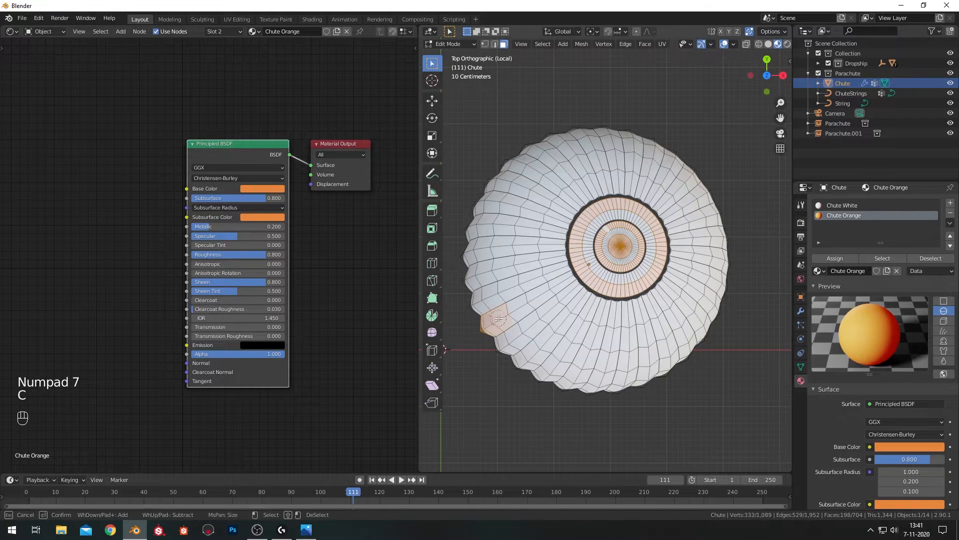
pyautogui.press('Escape')
pyautogui.press('c')
pyautogui.press('Escape')
pyautogui.press('c')
pyautogui.press('shift')
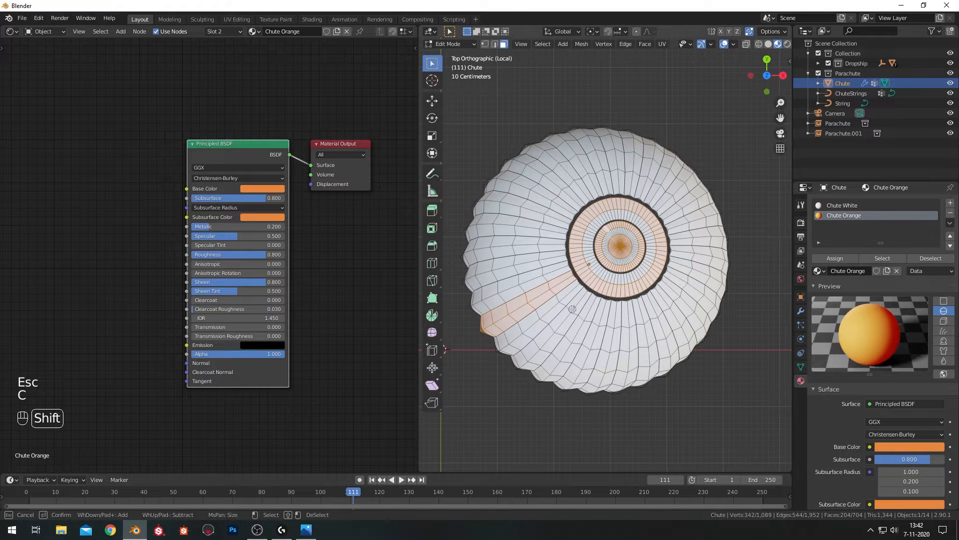
pyautogui.moveTo(572, 310); pyautogui.dragTo(540, 344)
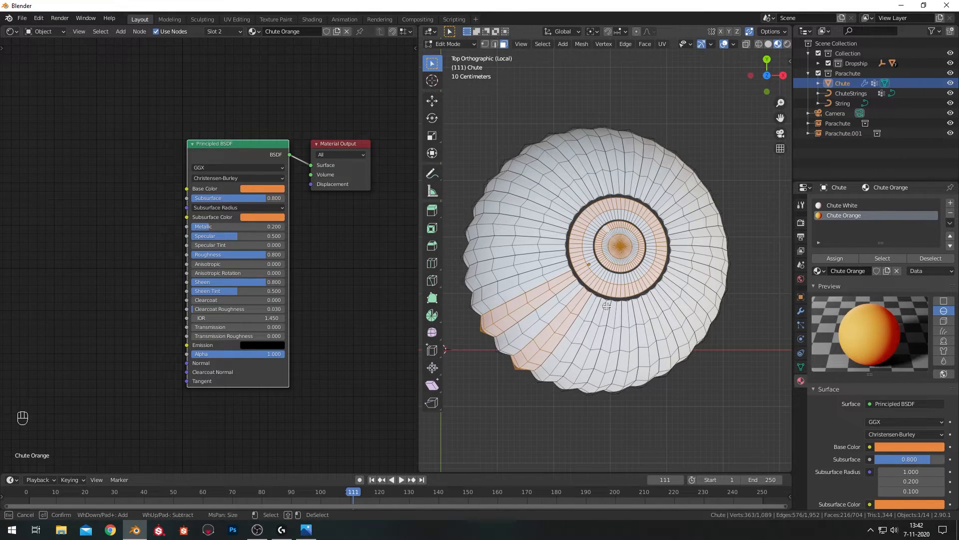
pyautogui.press('KP_7')
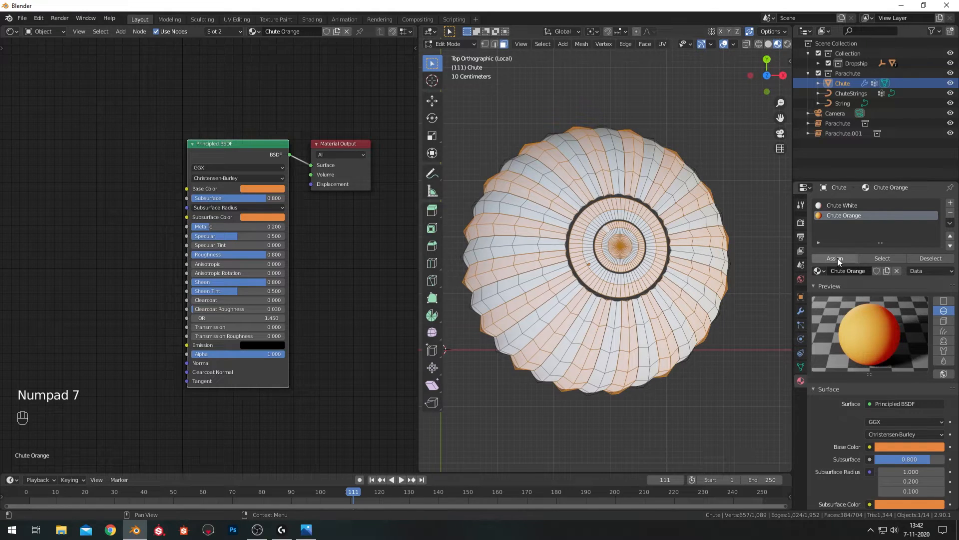
# Assign the Chute Orange material to the selected chute faces and clear the selection
pyautogui.click(835, 258)
pyautogui.click(718, 154)
pyautogui.scroll(-4, 712, 159)
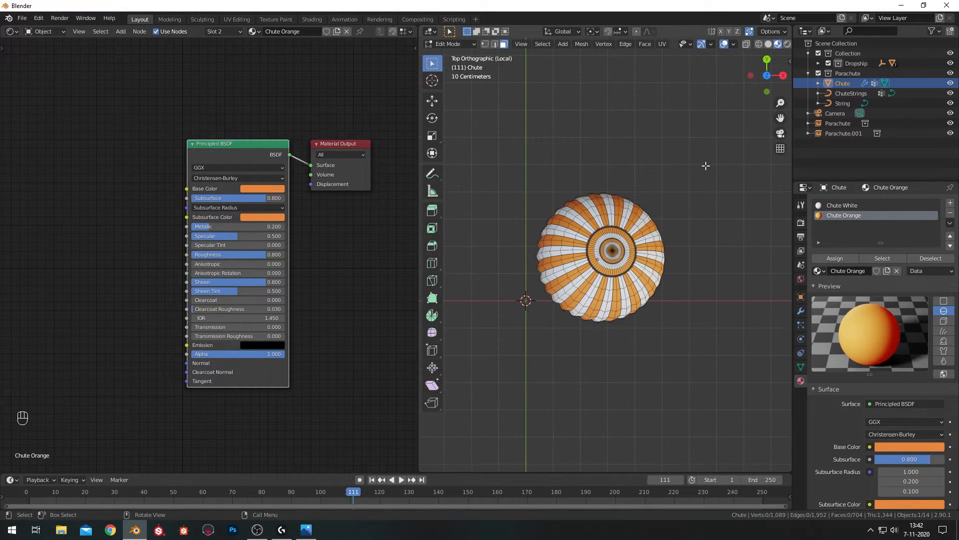
# Show the rendered shading, leave local view and return the chute to Object Mode
pyautogui.press('z')
pyautogui.click(708, 111)
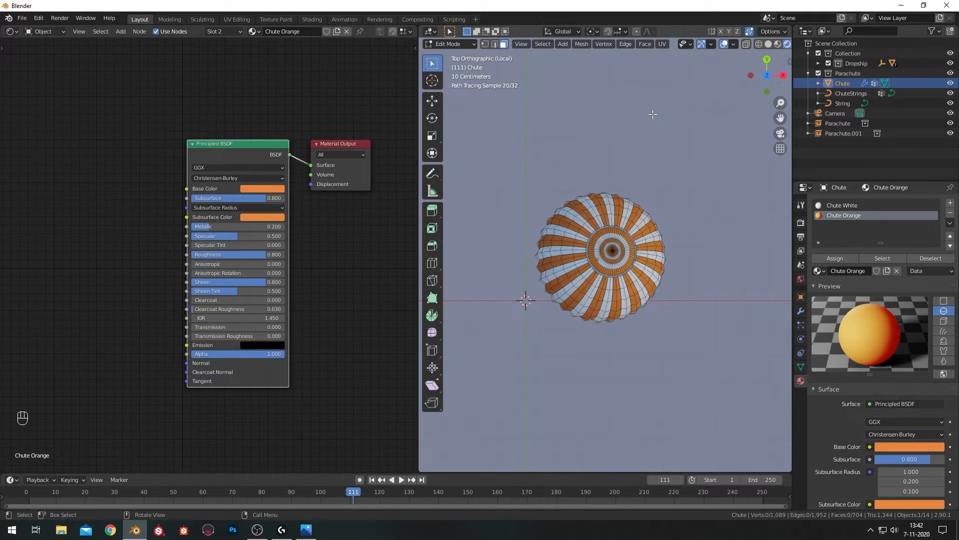
pyautogui.press('KP_Divide')
pyautogui.press('Tab')
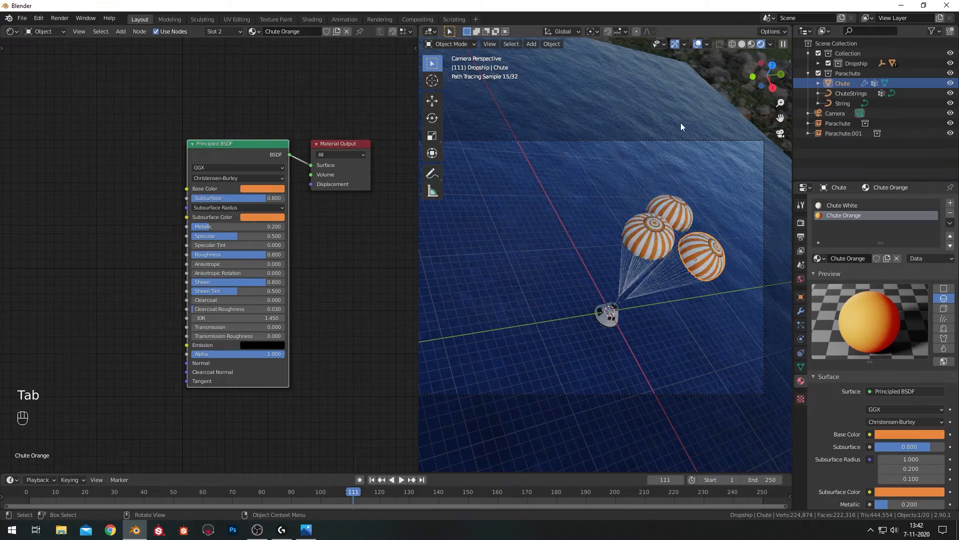
# Close the shader editor area to widen the 3D viewport and centre the camera frame in it
pyautogui.moveTo(409, 31); pyautogui.dragTo(388, 29)
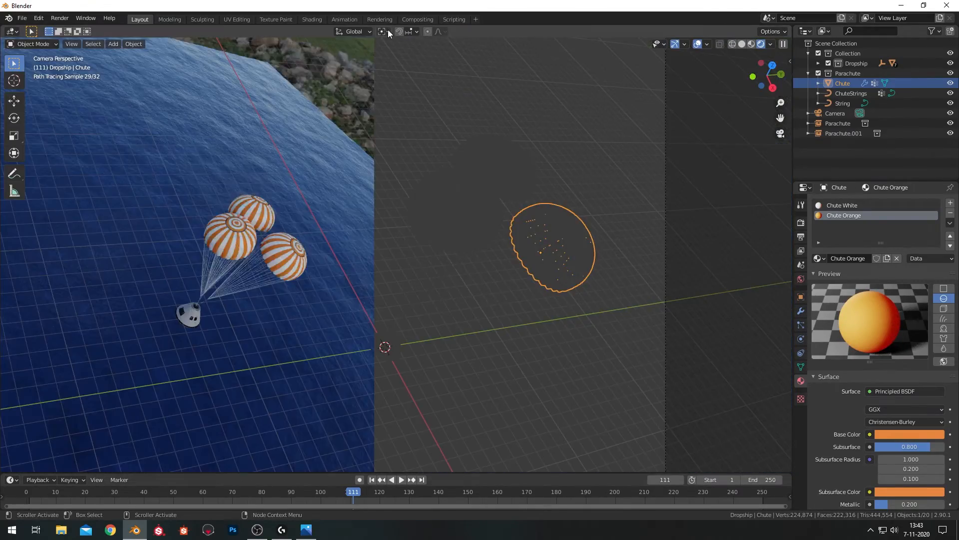
pyautogui.scroll(-2, 399, 154)
pyautogui.keyDown('shift'); pyautogui.moveTo(347, 167); pyautogui.dragTo(441, 169, button='middle'); pyautogui.keyUp('shift')
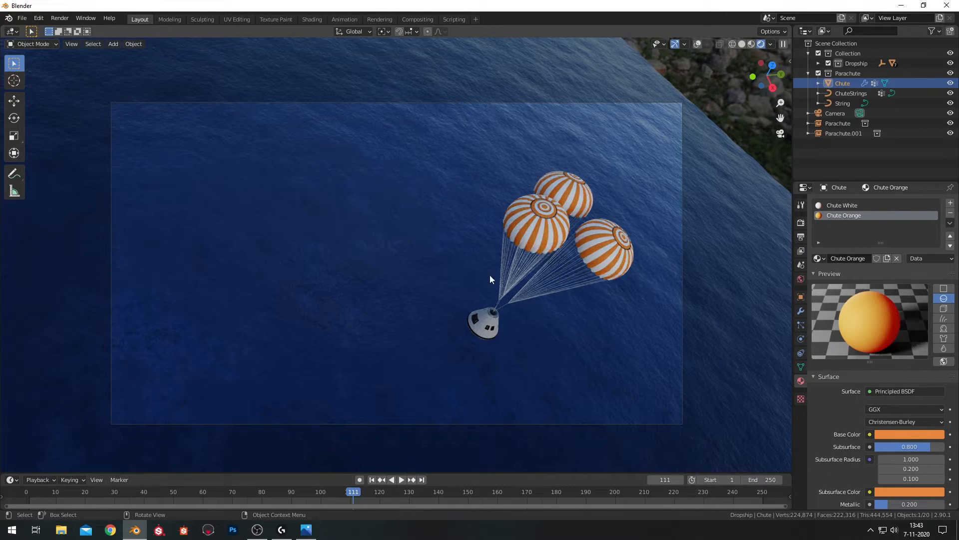
# Enable compositing nodes in the Compositing workspace and spread the Render Layers and Composite nodes apart
pyautogui.click(420, 19)
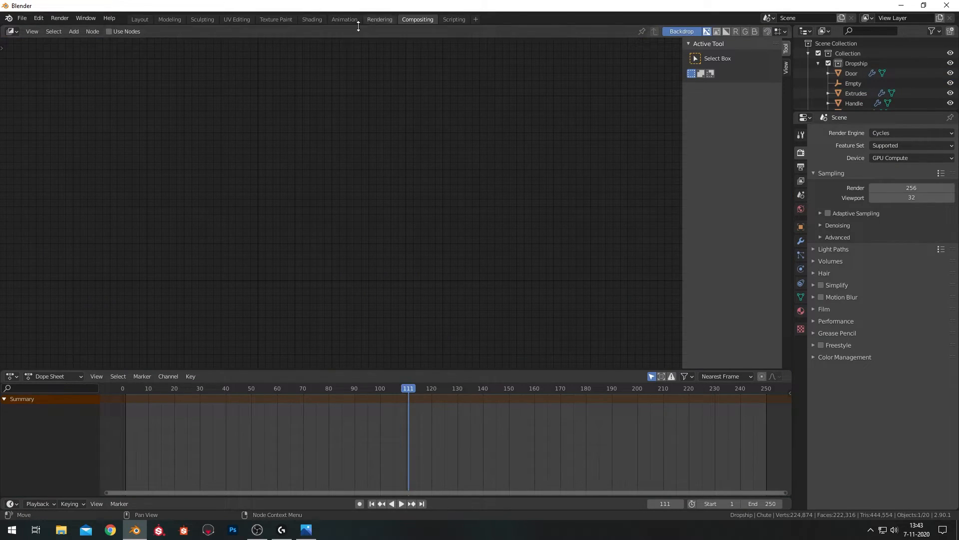
pyautogui.click(114, 32)
pyautogui.press('Home')
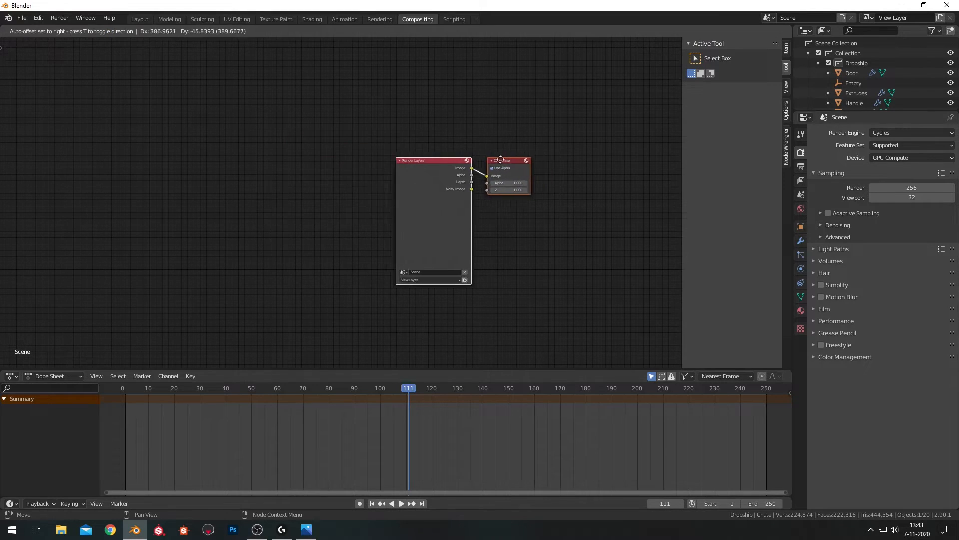
pyautogui.moveTo(441, 160); pyautogui.dragTo(613, 145)
# Insert a Lens Distortion node between the Render Layers and Composite nodes
pyautogui.hotkey('shift', 'a')
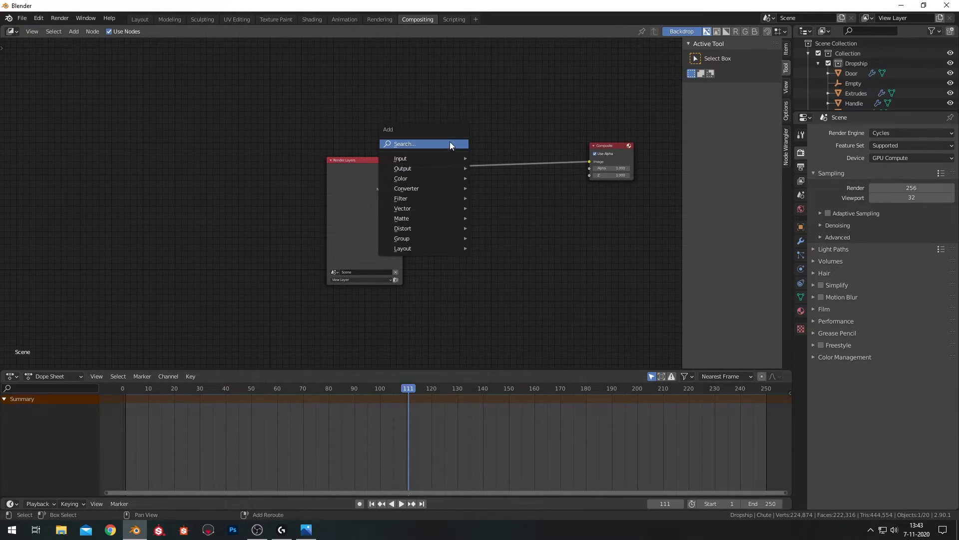
pyautogui.click(451, 142)
pyautogui.write('len')
pyautogui.press('Return')
pyautogui.click(448, 140)
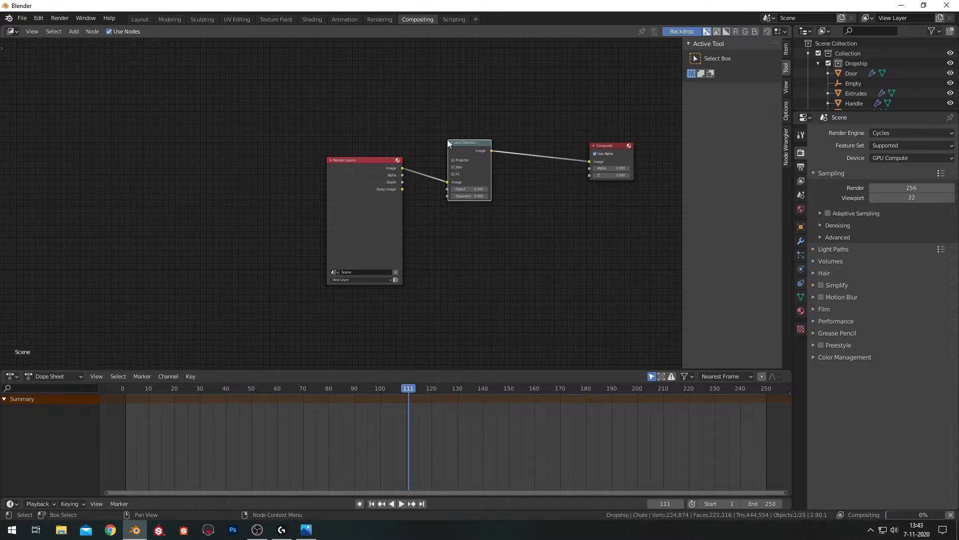
pyautogui.scroll(1, 478, 122)
pyautogui.press('Home')
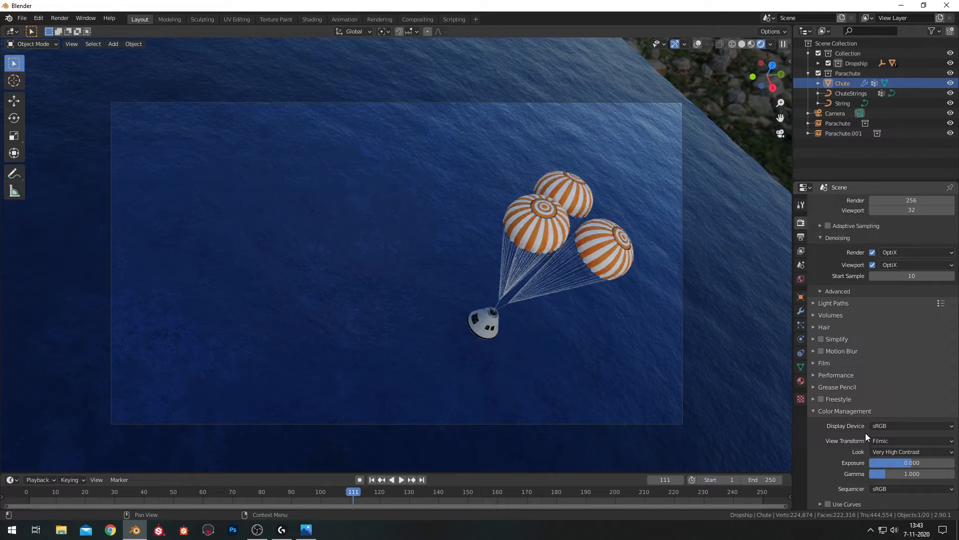
# Examine the sampling, denoising and color management settings, and the output resolution, folder and file format
pyautogui.scroll(3, 846, 403)
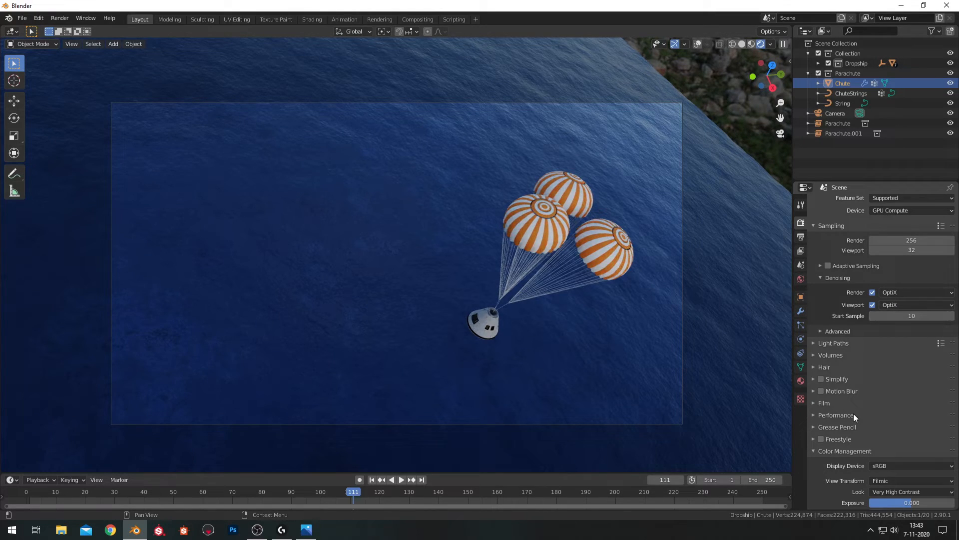
pyautogui.scroll(-3, 859, 415)
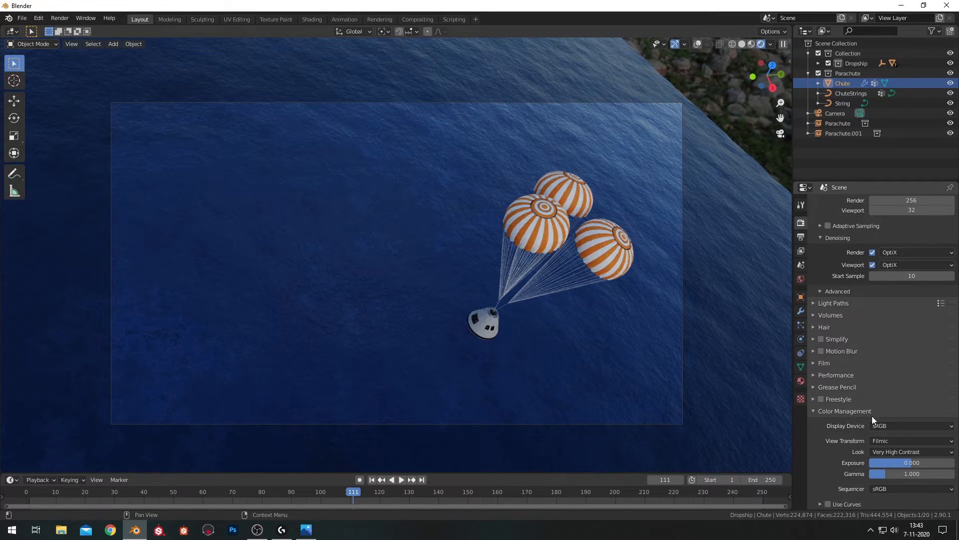
pyautogui.click(805, 237)
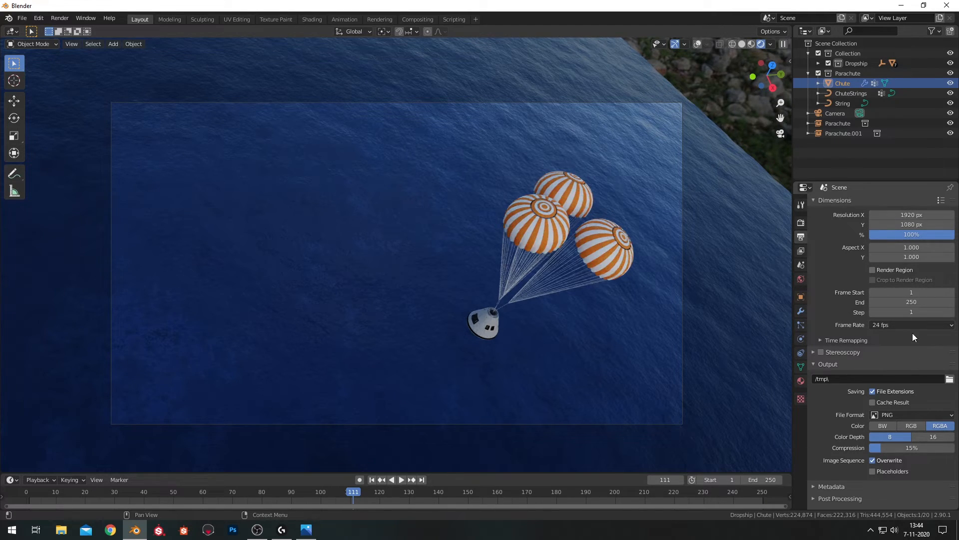
pyautogui.click(949, 378)
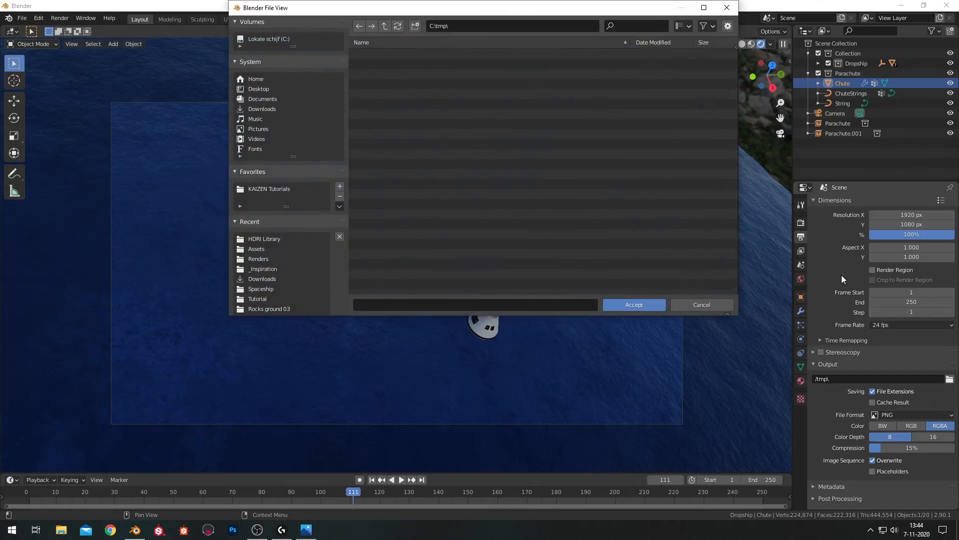
pyautogui.click(718, 304)
pyautogui.click(899, 415)
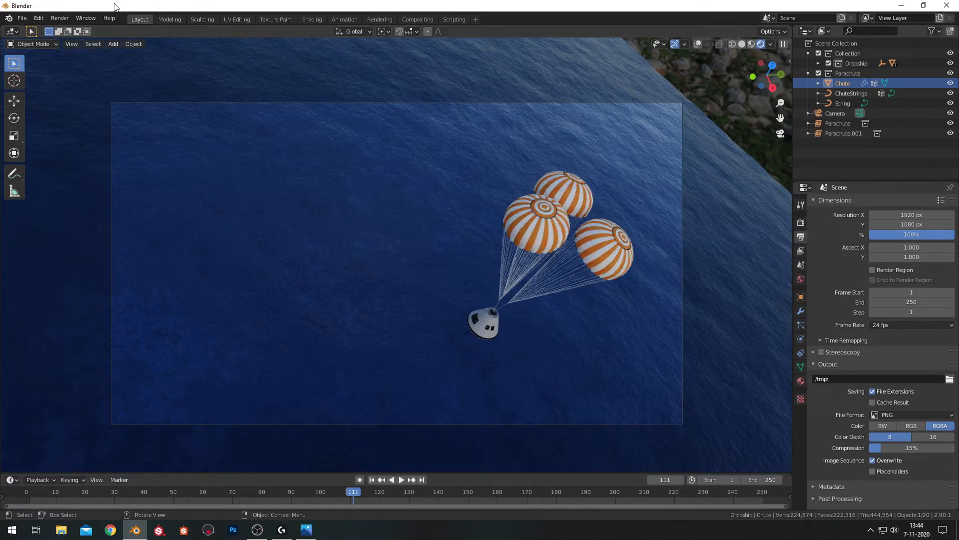
# Render the active scene as a still image
pyautogui.click(59, 18)
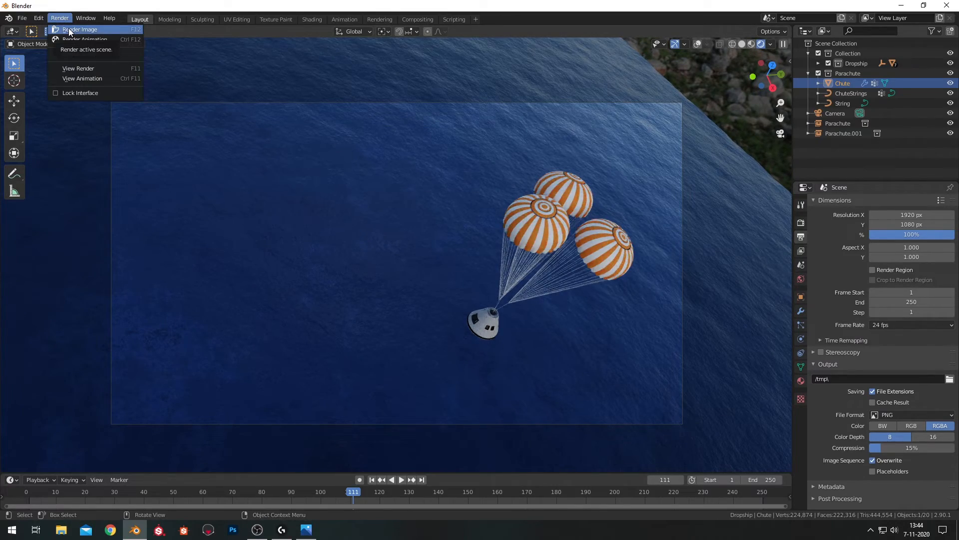